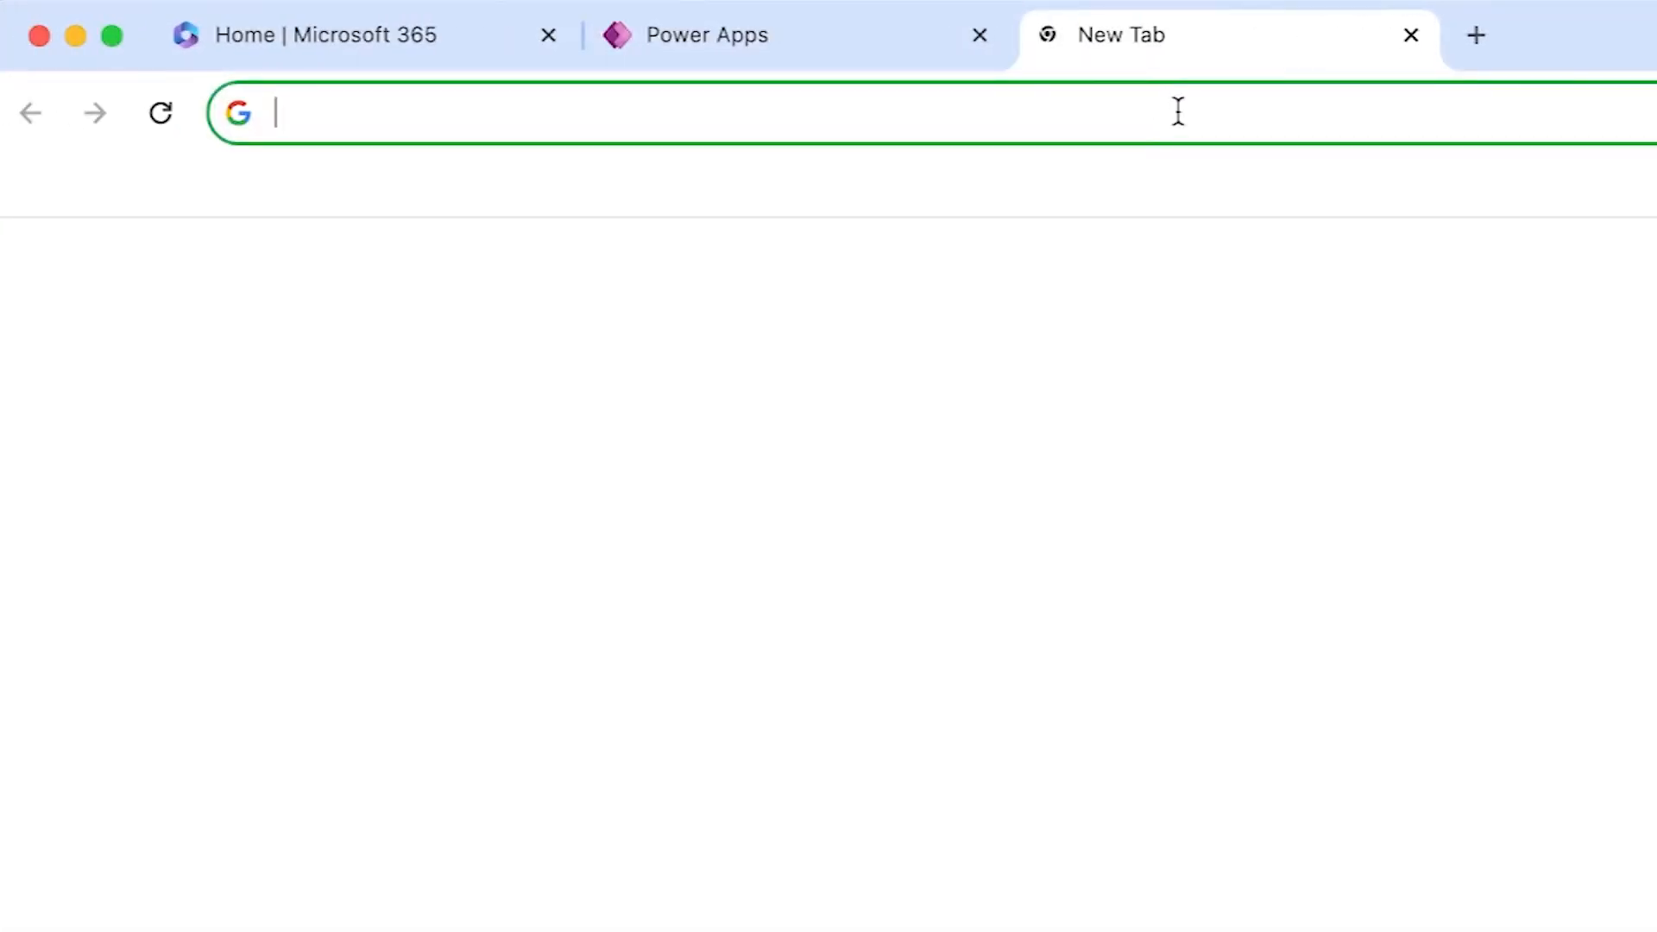
- Search Google for 'power apps function documentation' in a new Chrome tab
left_click(1179, 110)
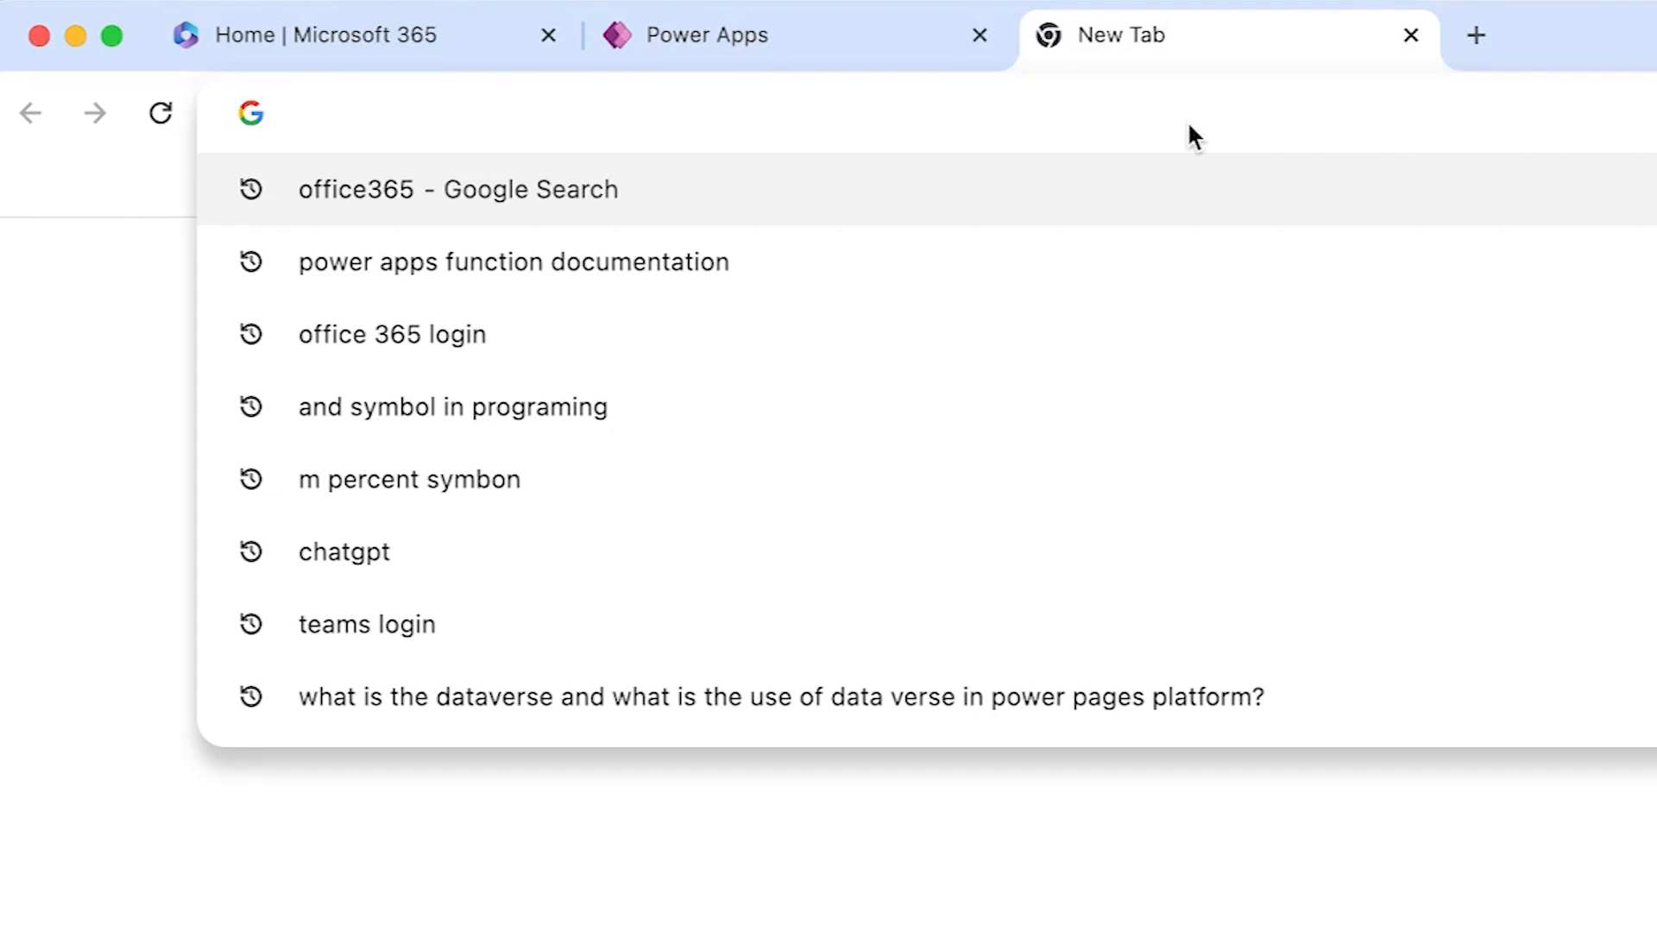
type("power")
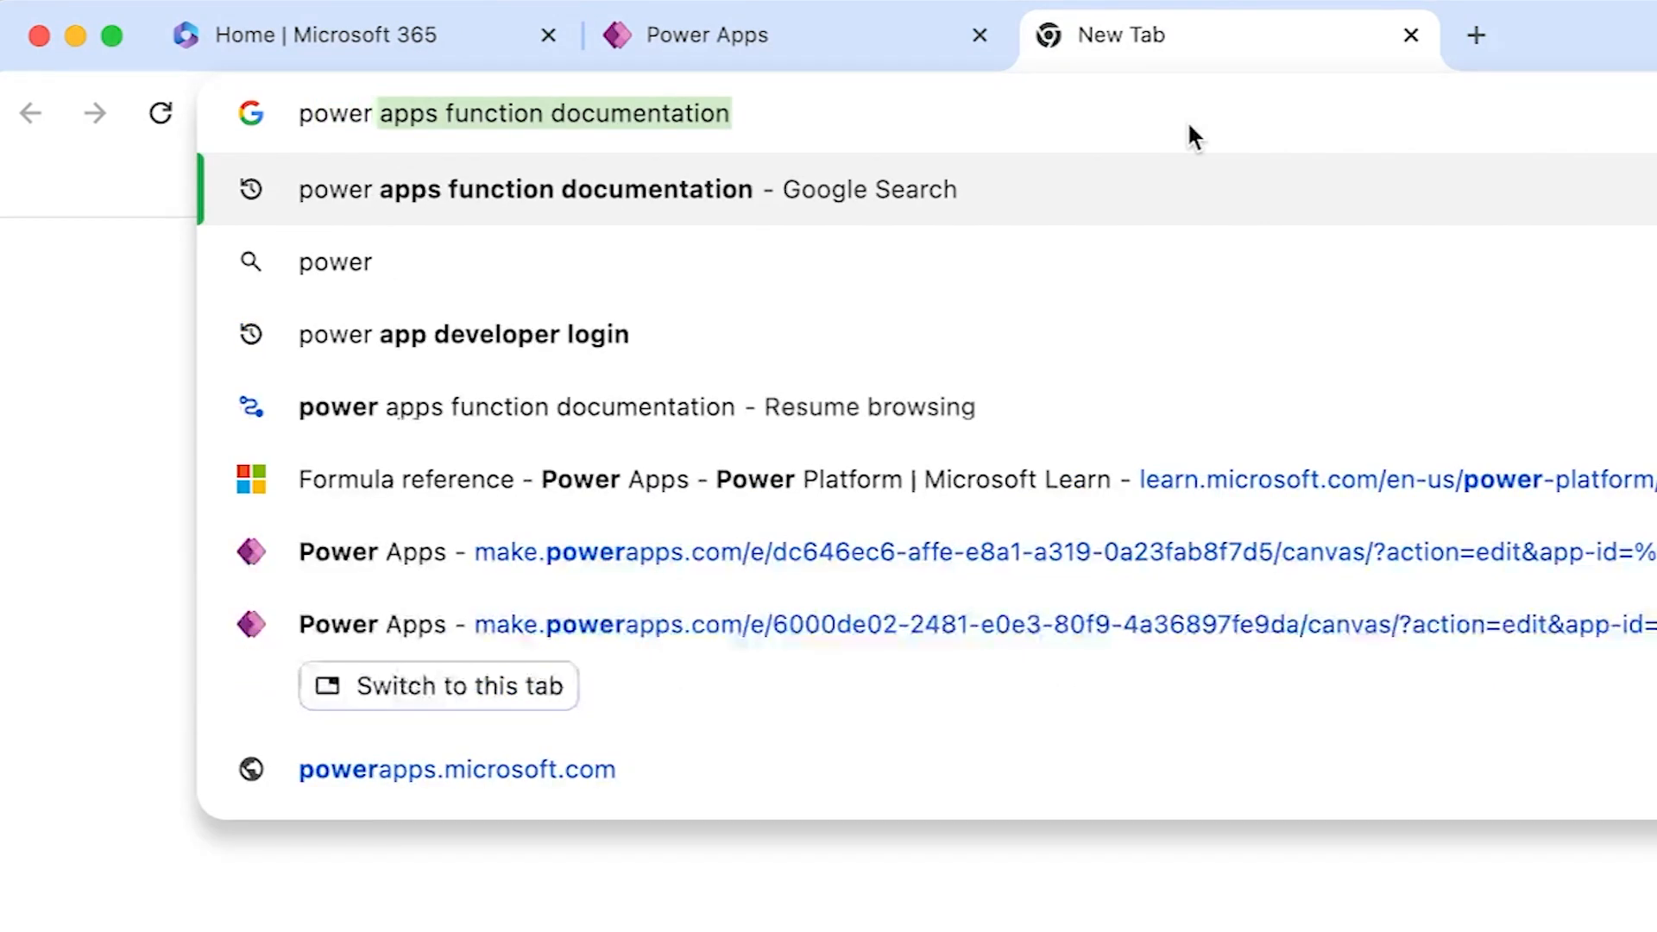
type(" apps")
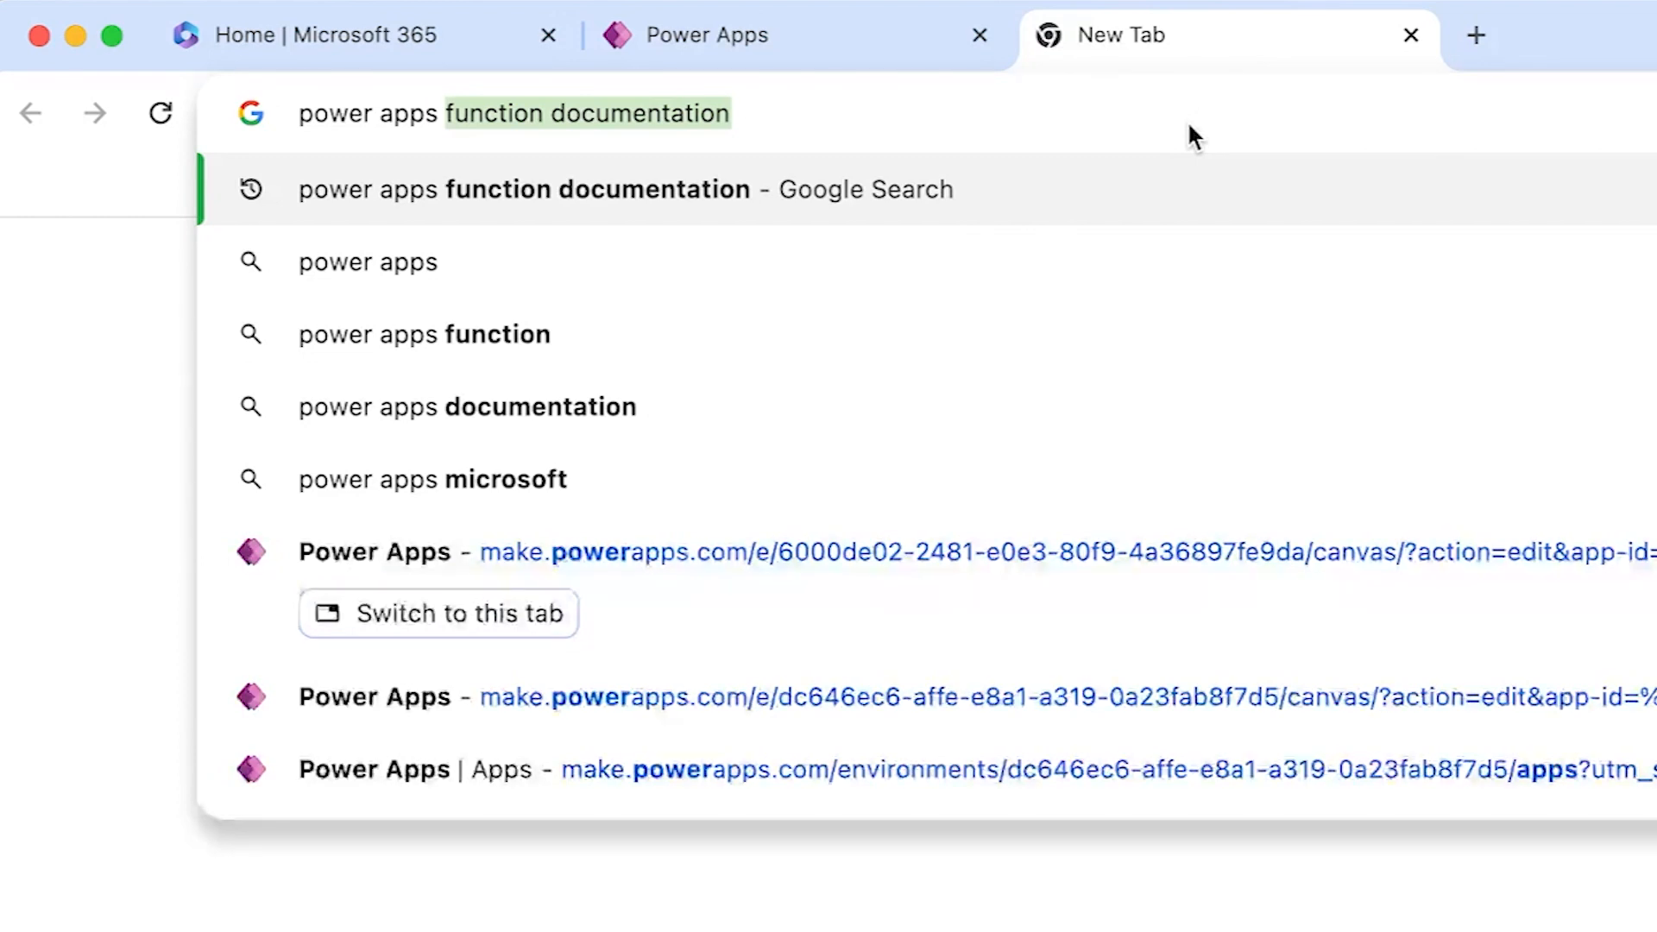
key("Return")
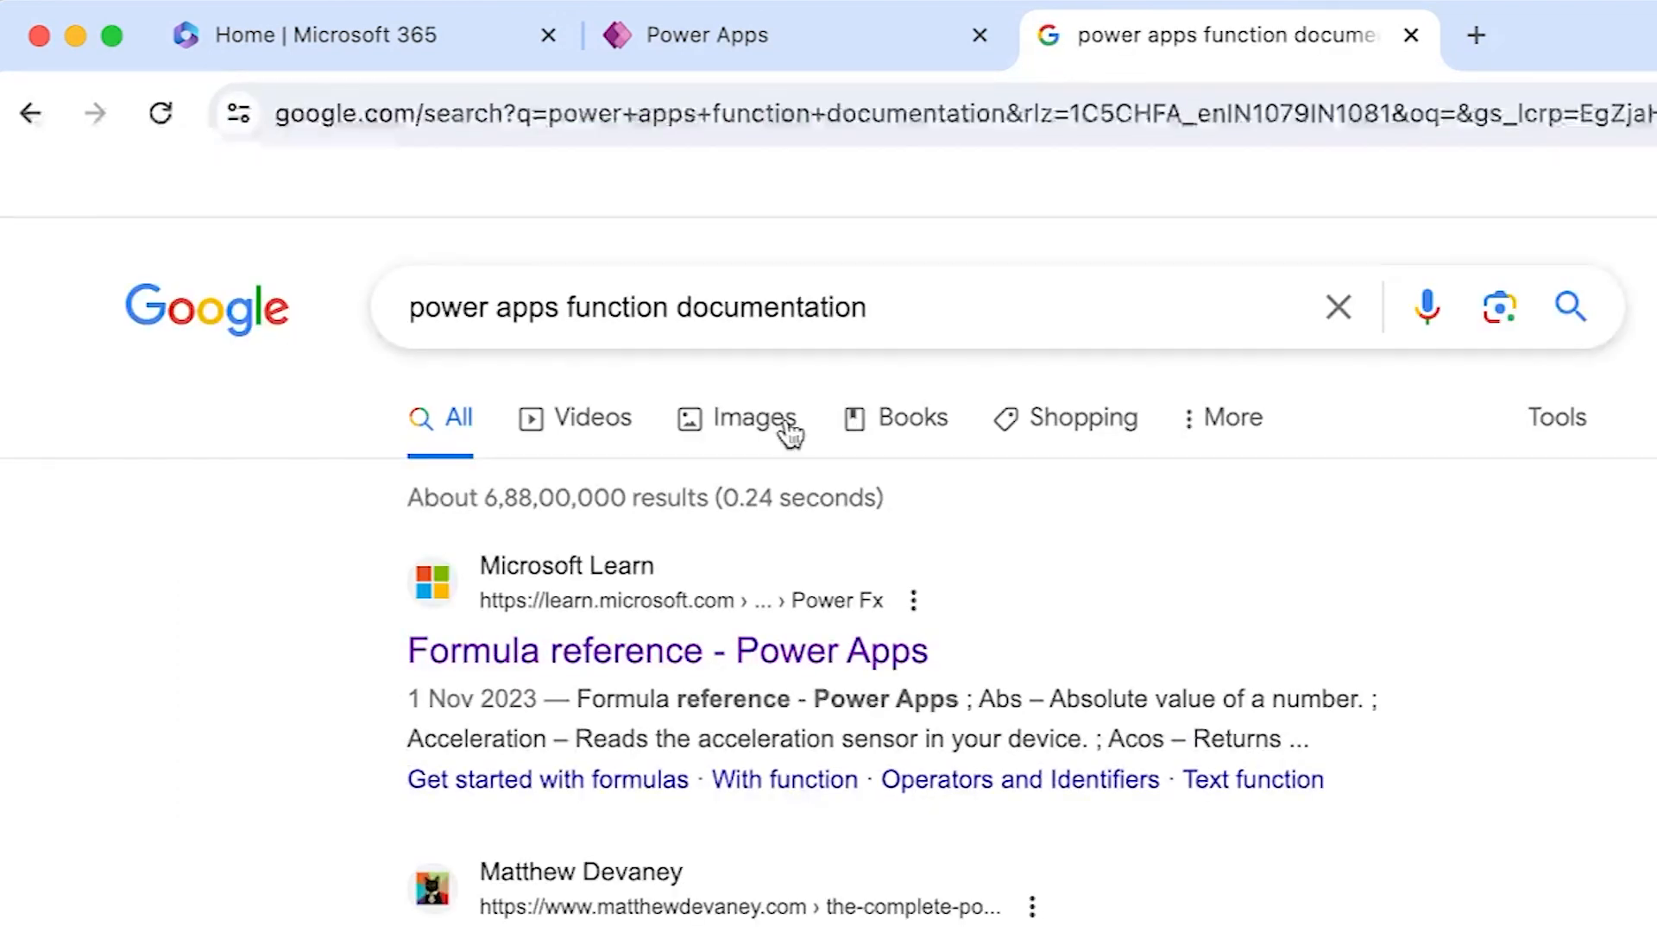
- Open Microsoft Learn's 'Formula reference - Power Apps' article and scroll through its alphabetical function list
left_click(765, 660)
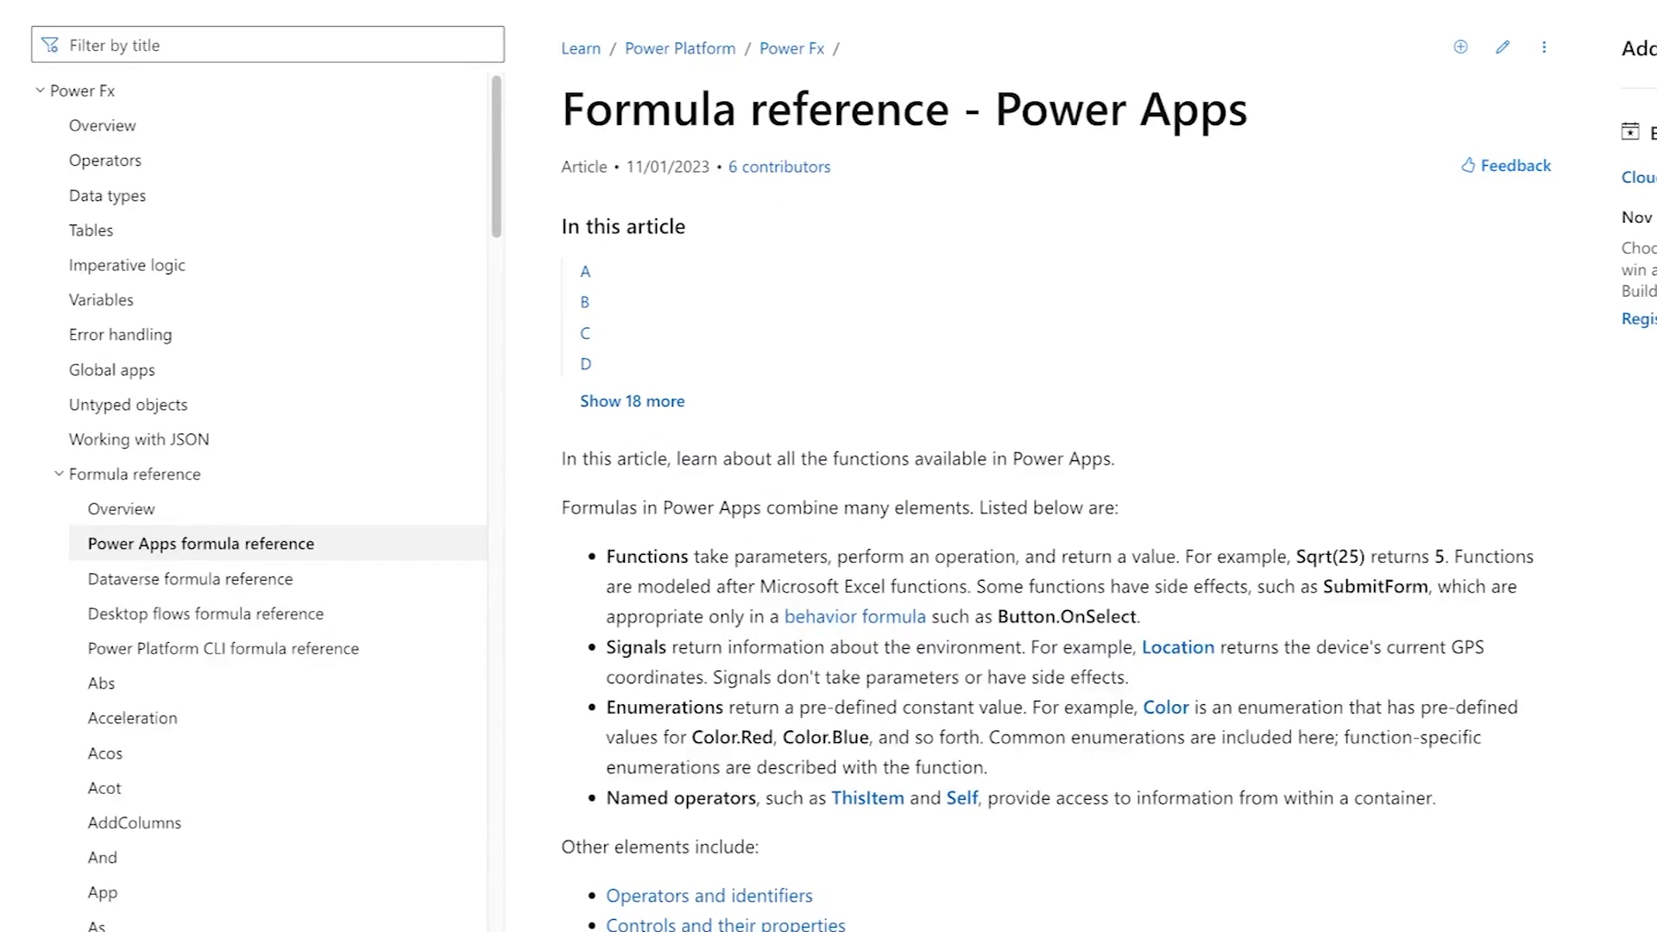
scroll(950, 466, "down", 10)
scroll(949, 466, "down", 20)
scroll(949, 466, "down", 20)
scroll(949, 466, "up", 20)
scroll(949, 466, "up", 20)
scroll(950, 466, "up", 10)
scroll(949, 466, "down", 4)
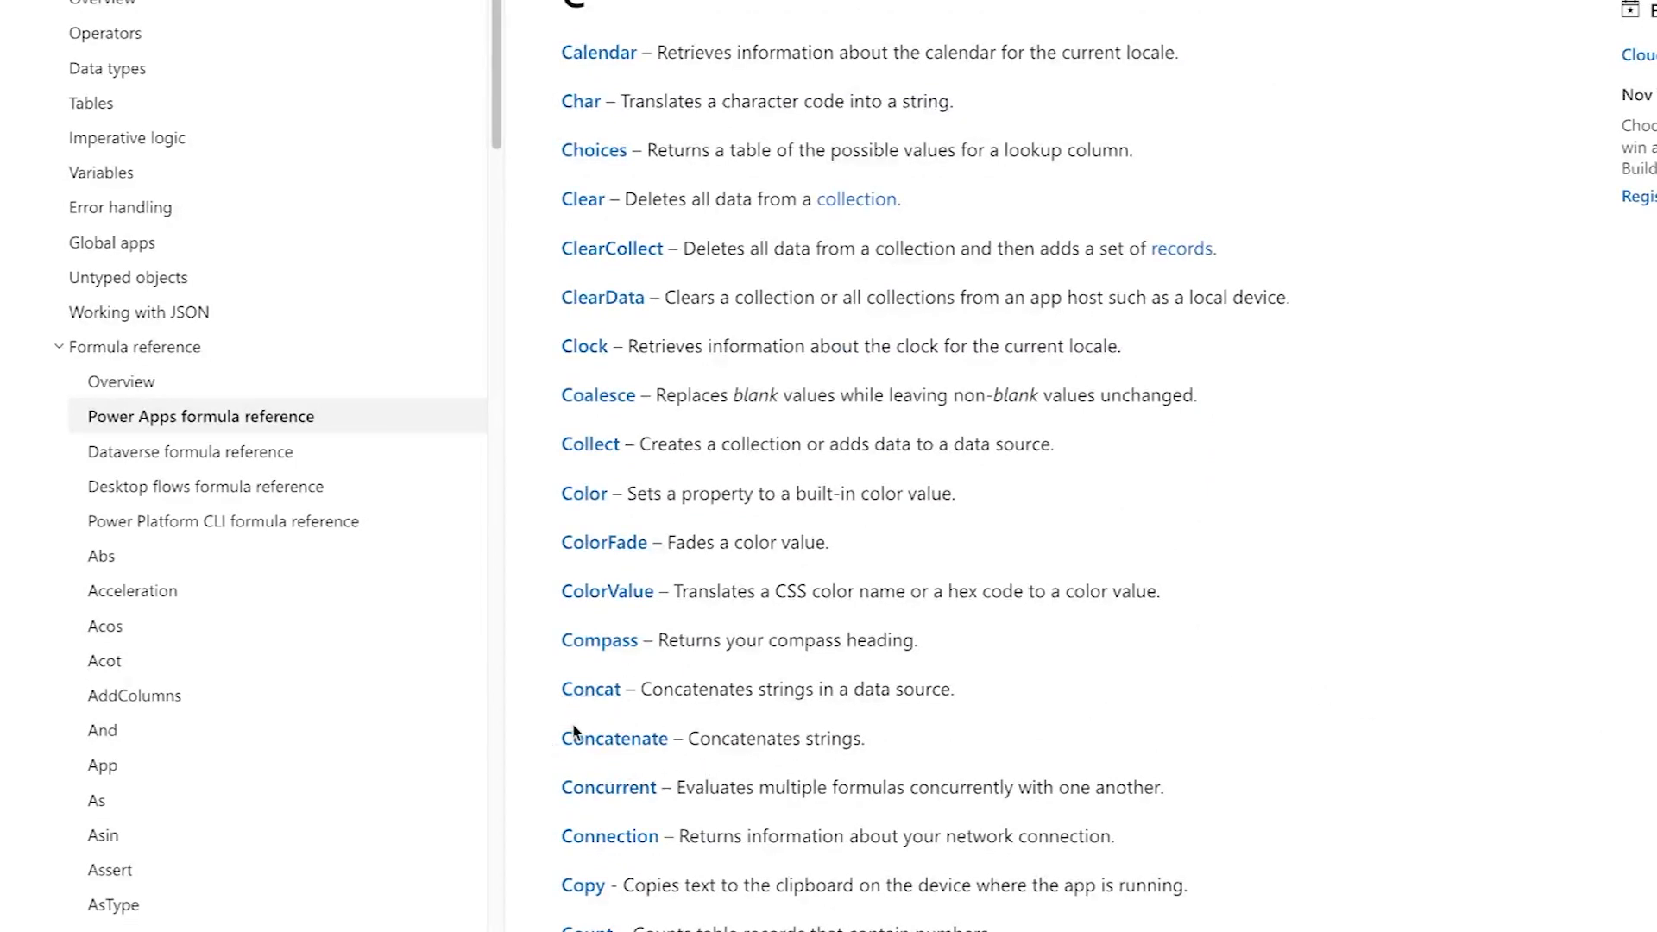
scroll(950, 466, "down", 20)
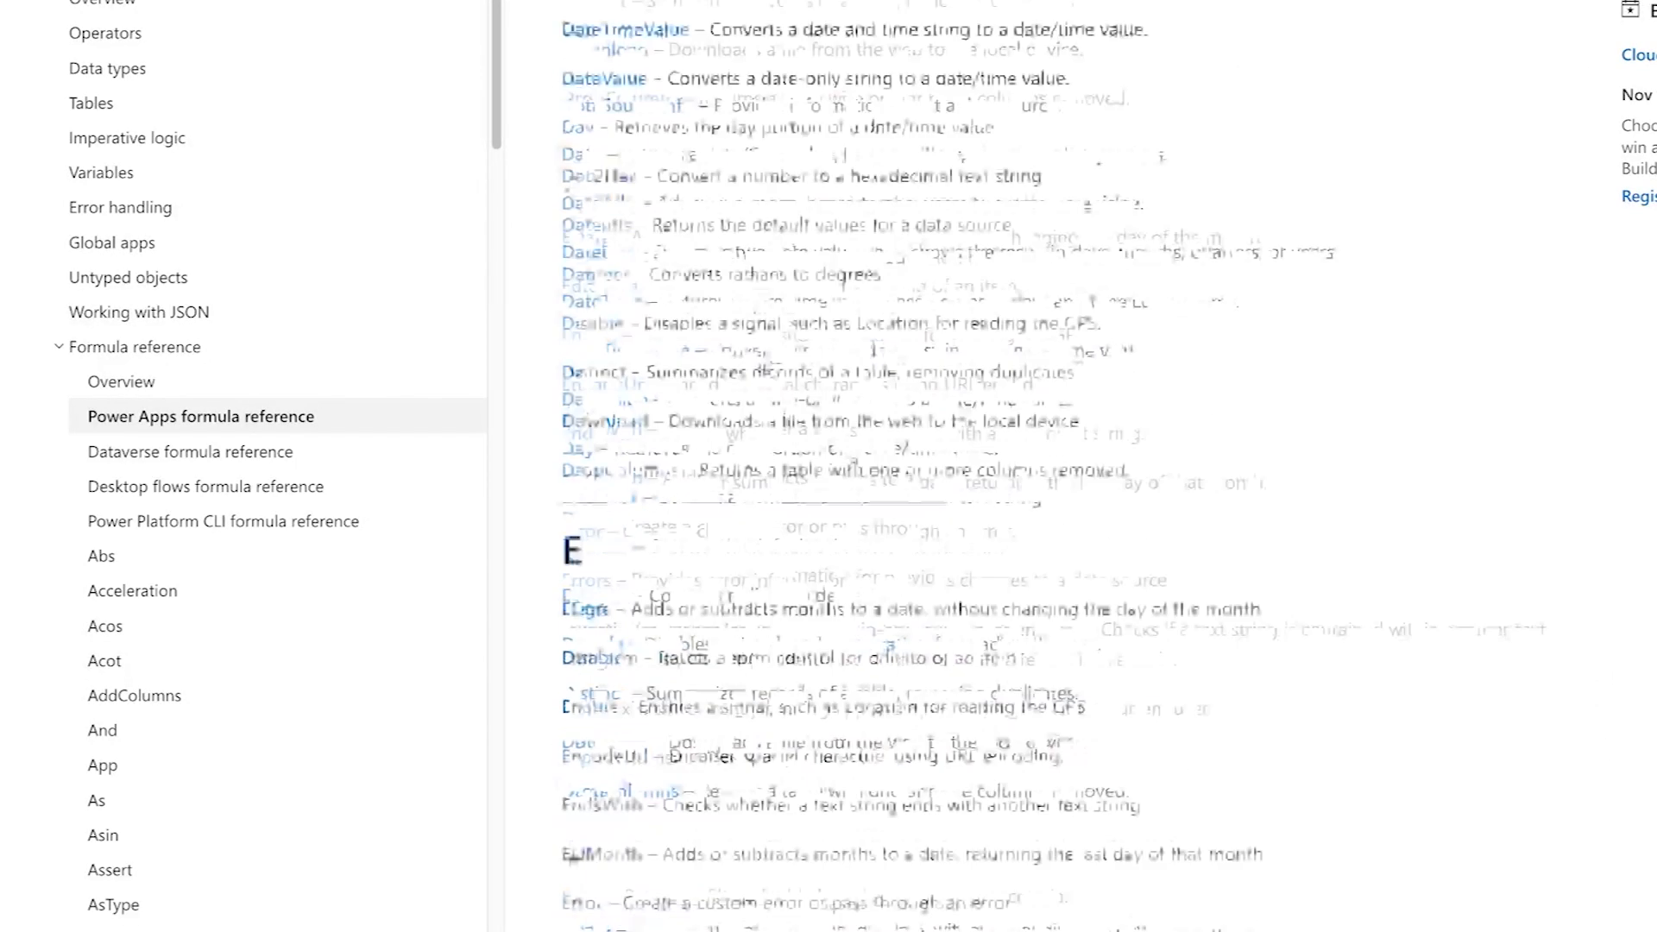
scroll(654, 809, "down", 3)
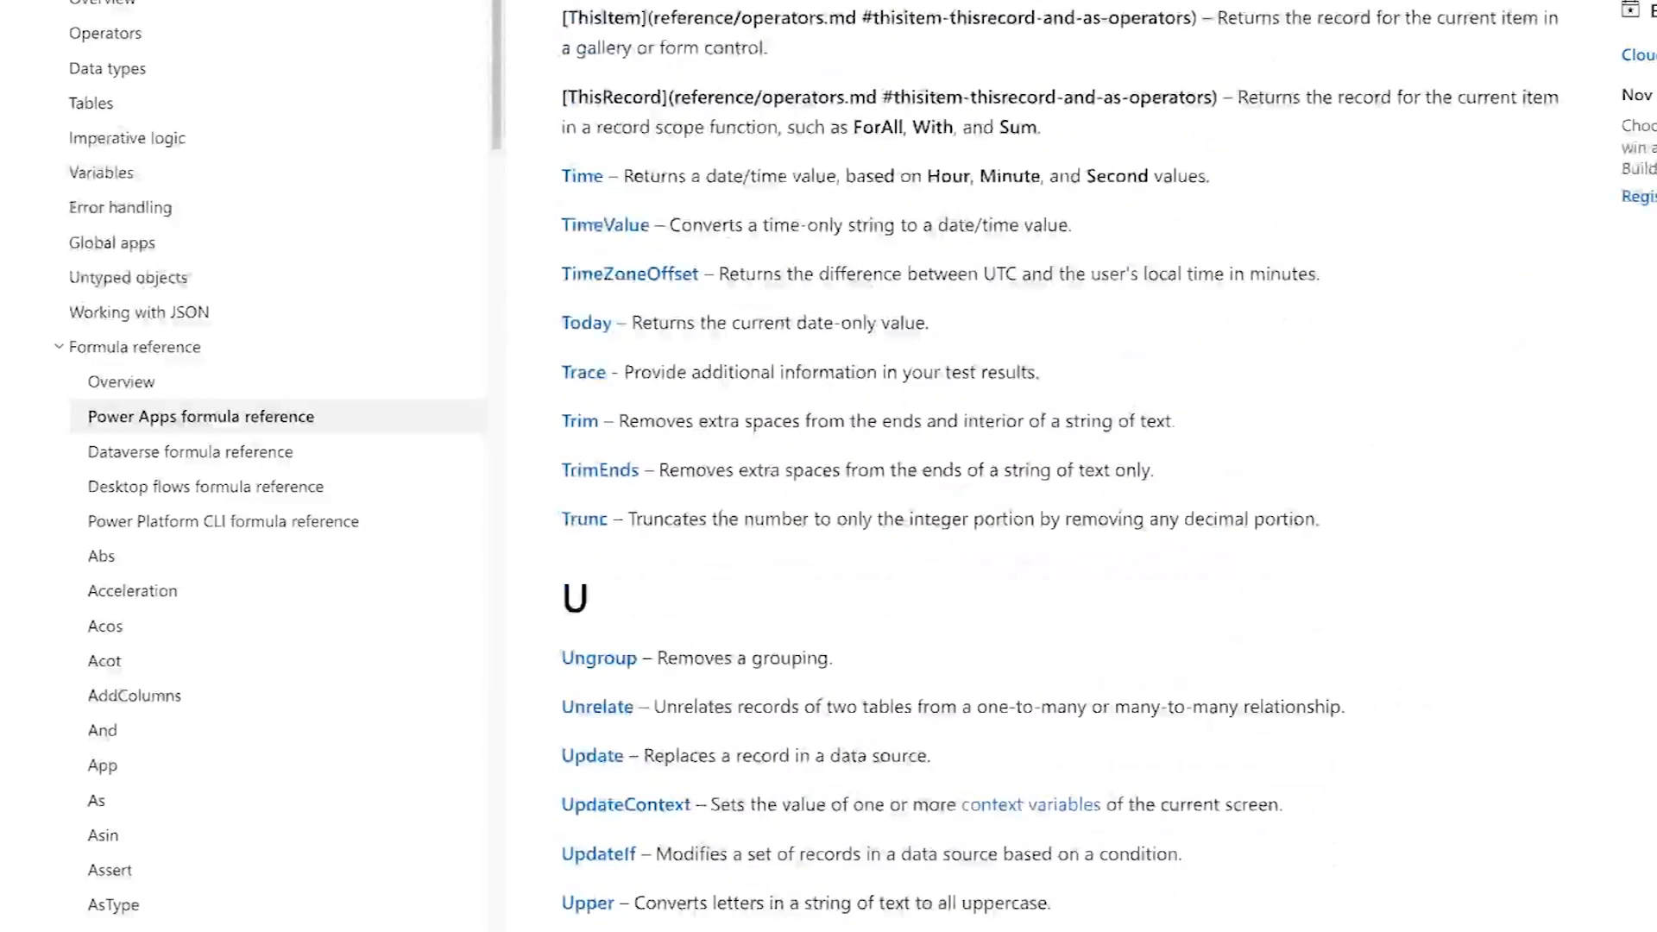
scroll(654, 810, "down", 3)
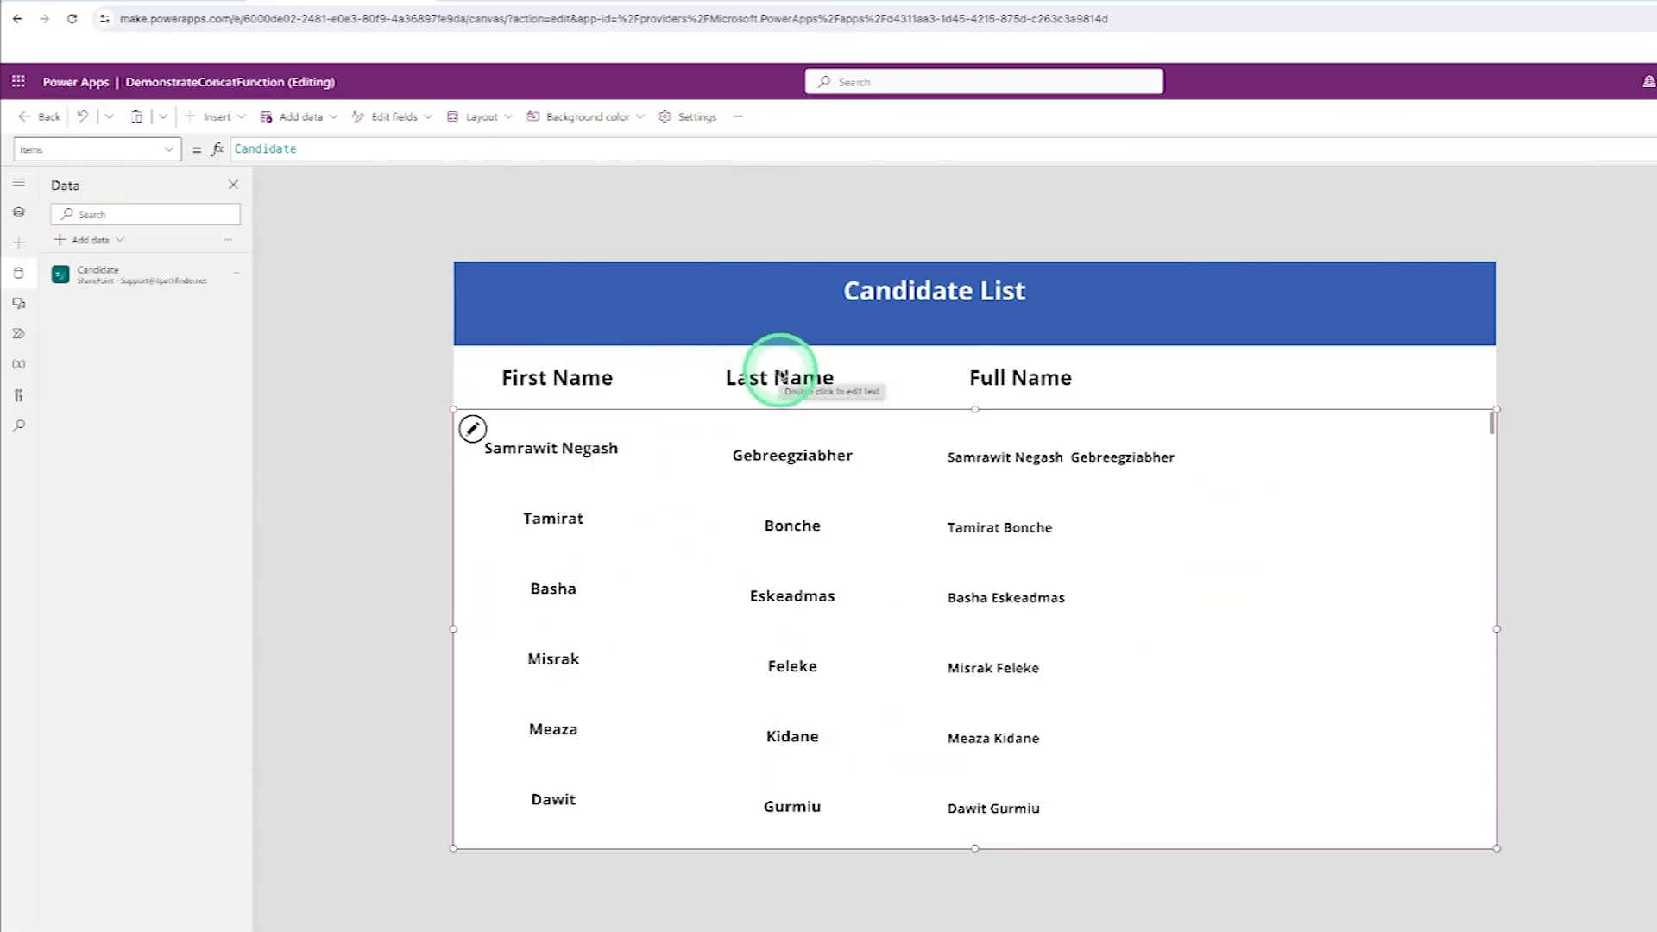
- Inspect the Candidate data source and the Full Name label's Concatenate formula
mouse_move(97, 276)
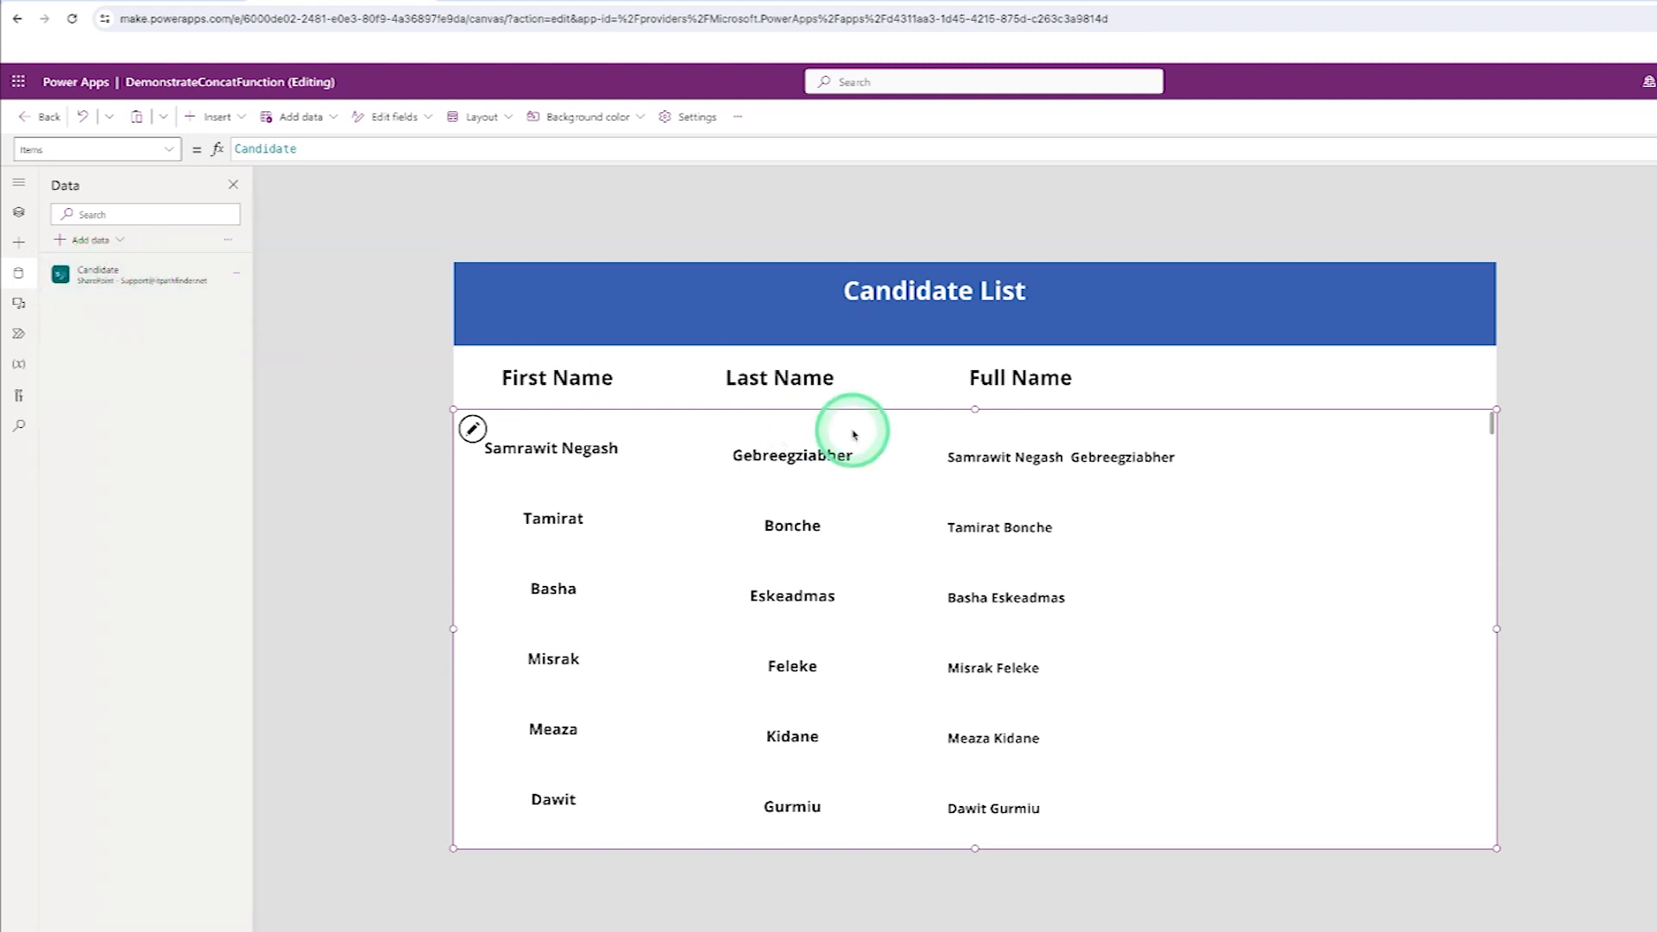
left_click(1017, 462)
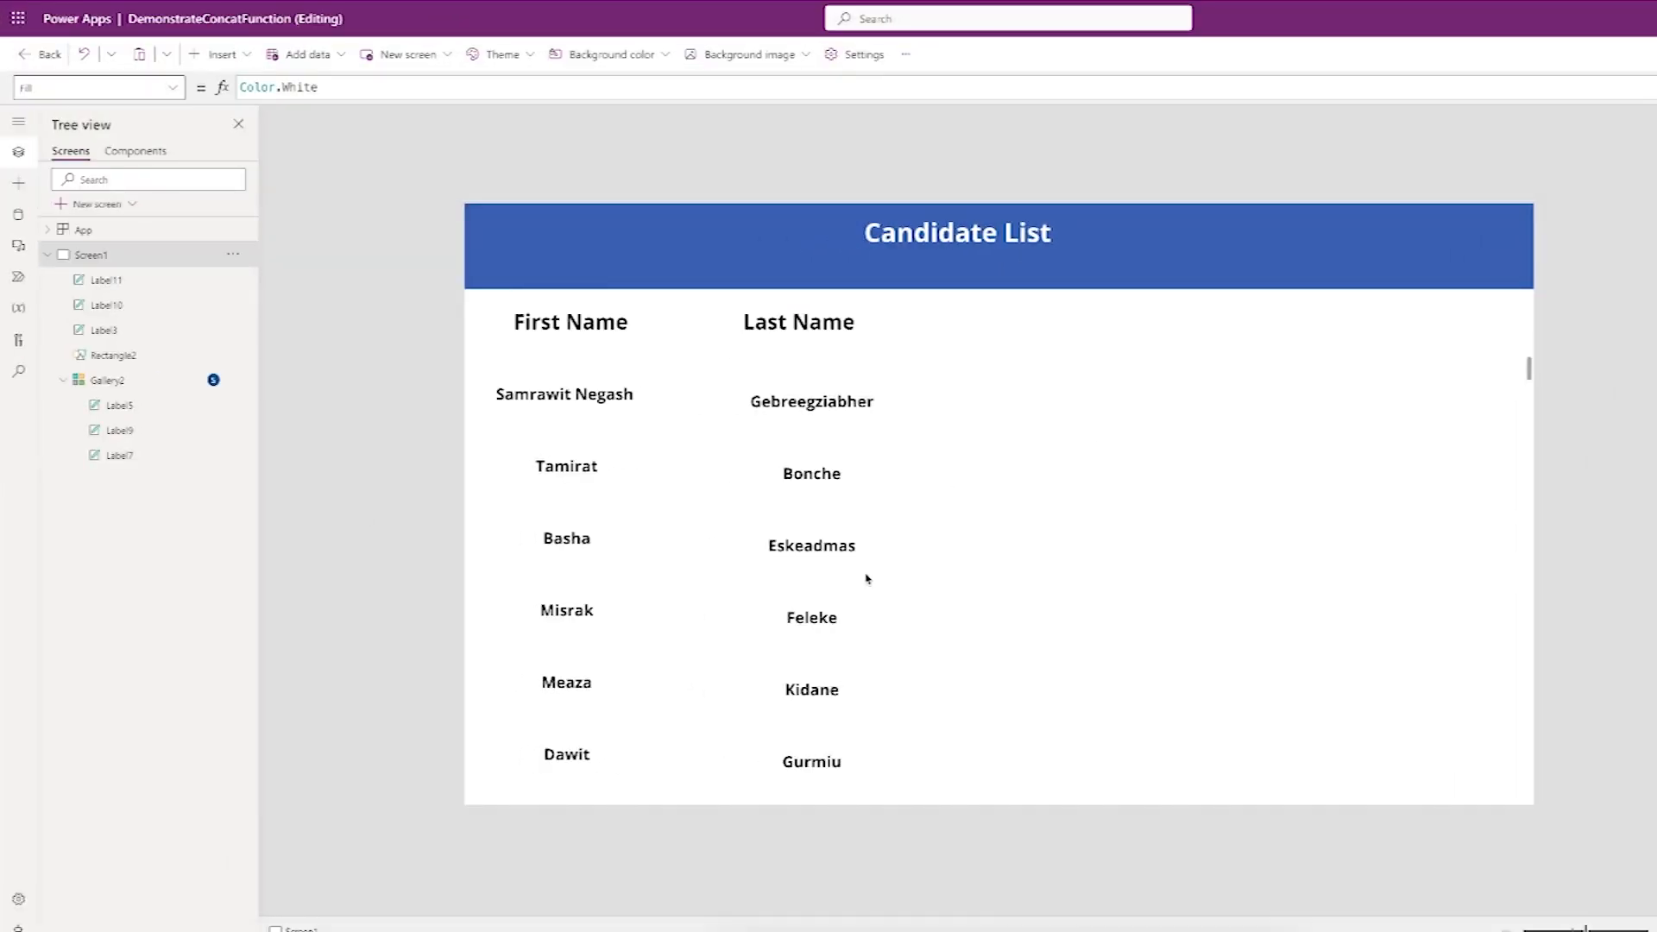
- Insert a new text label and place it beside the Last Name heading
left_click(784, 369)
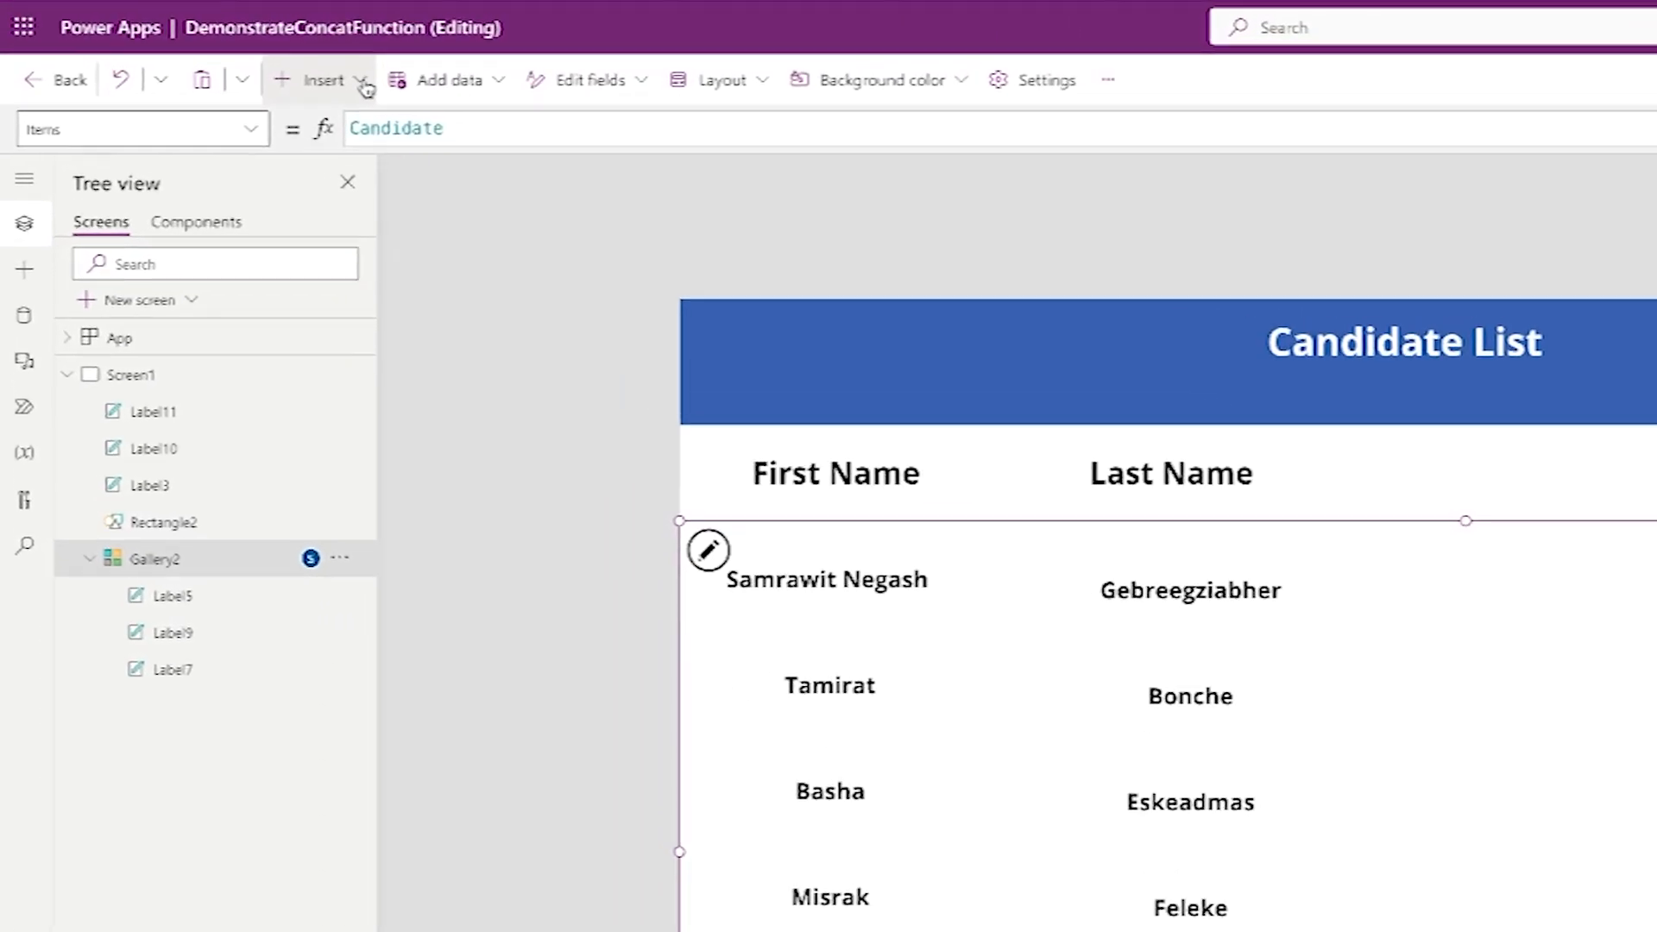
left_click(217, 54)
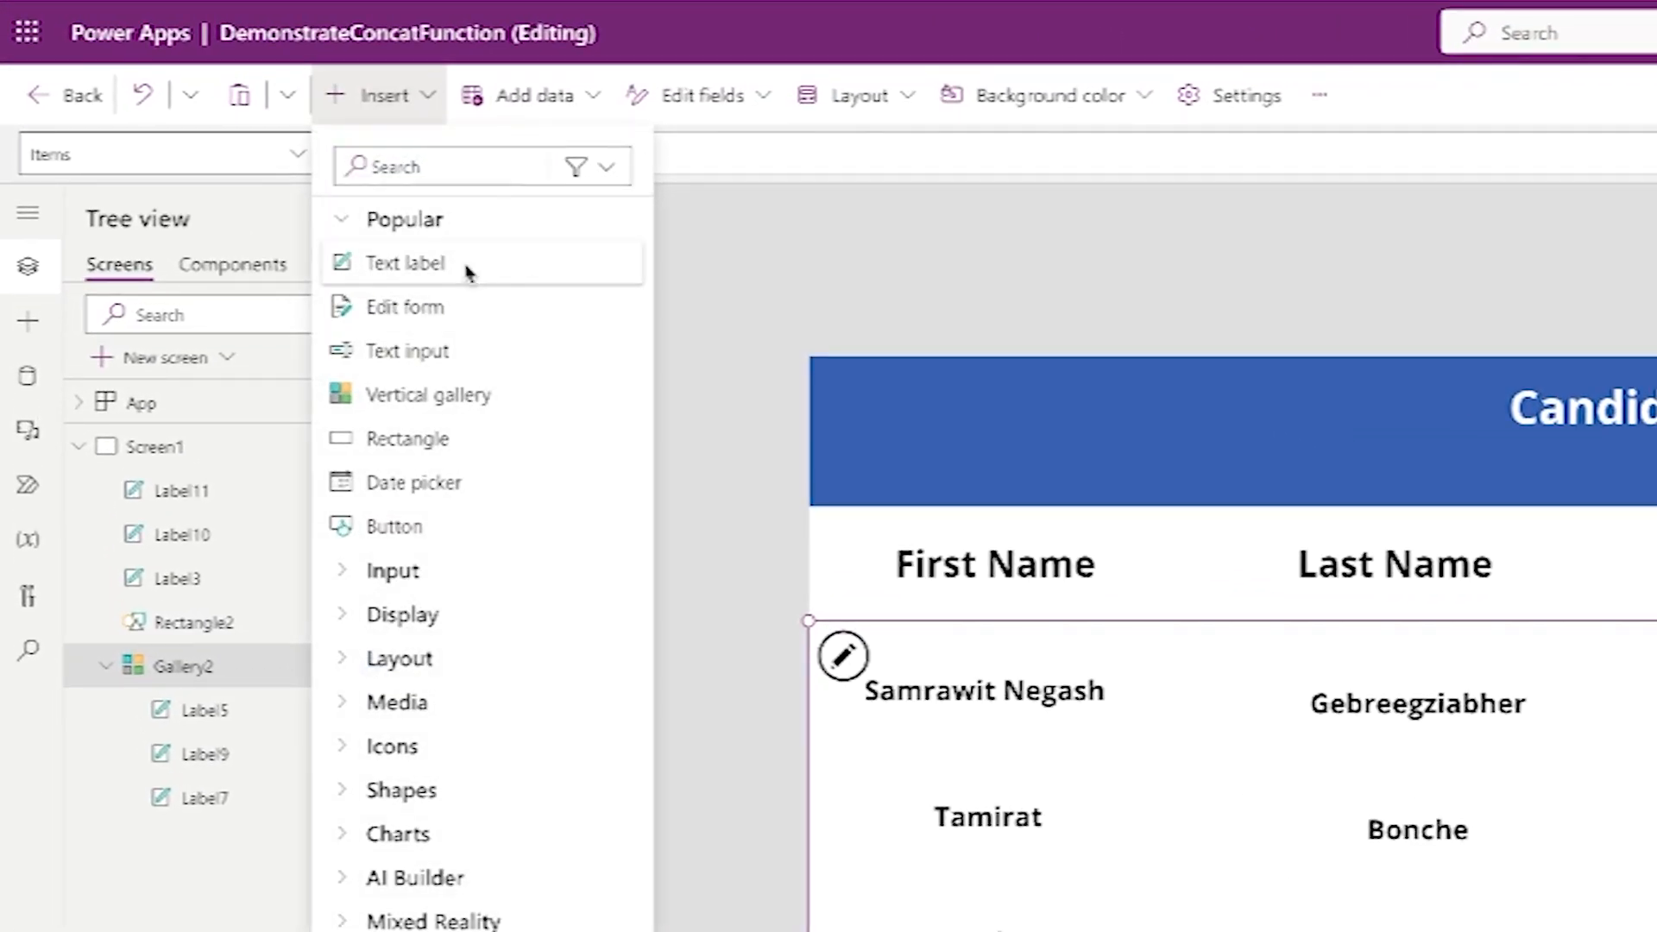
left_click(477, 269)
left_click_drag(1062, 459, 1656, 594)
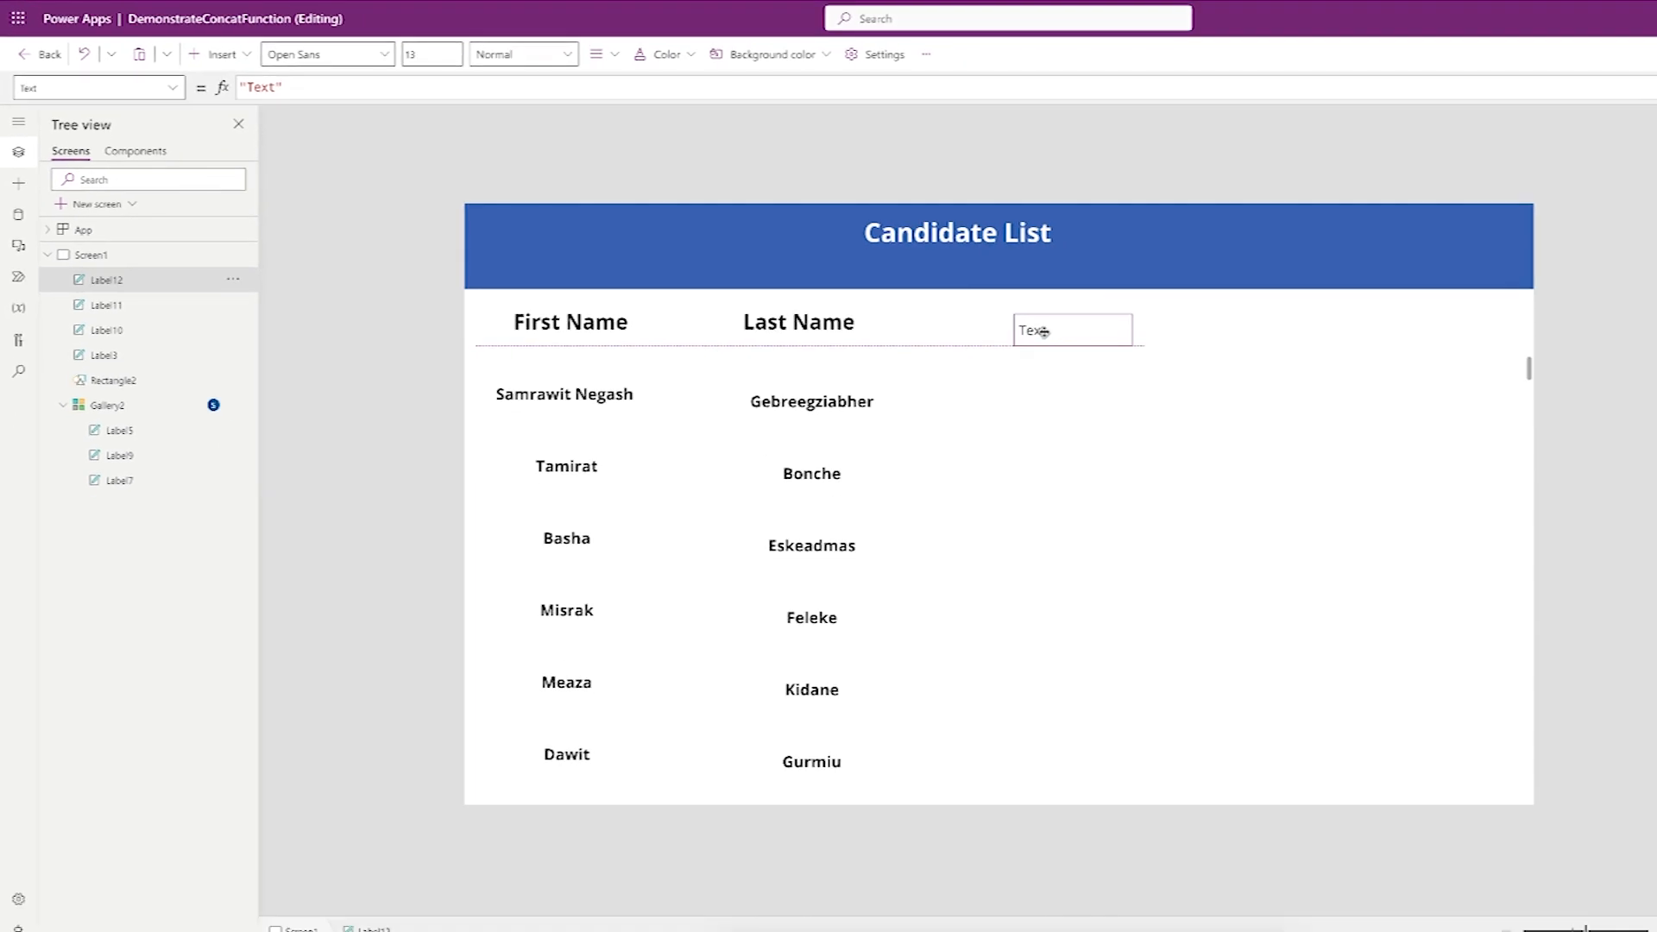
- Change the new label's text to 'Full Name' and make it bold
double_click(276, 88)
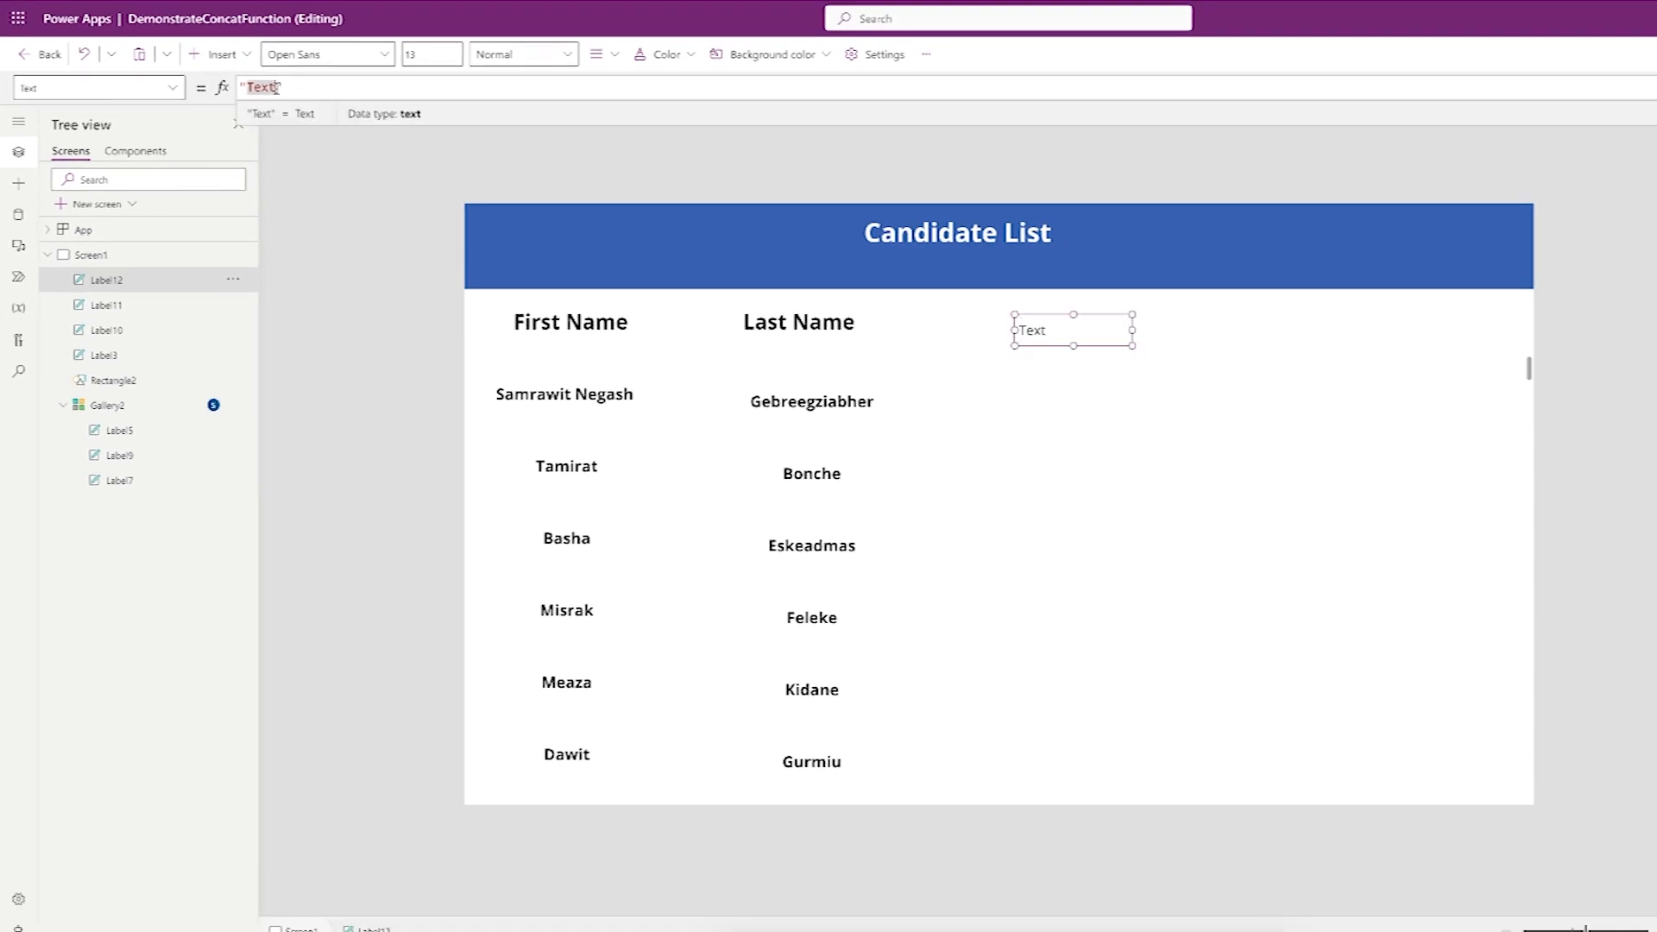
type("Full Name")
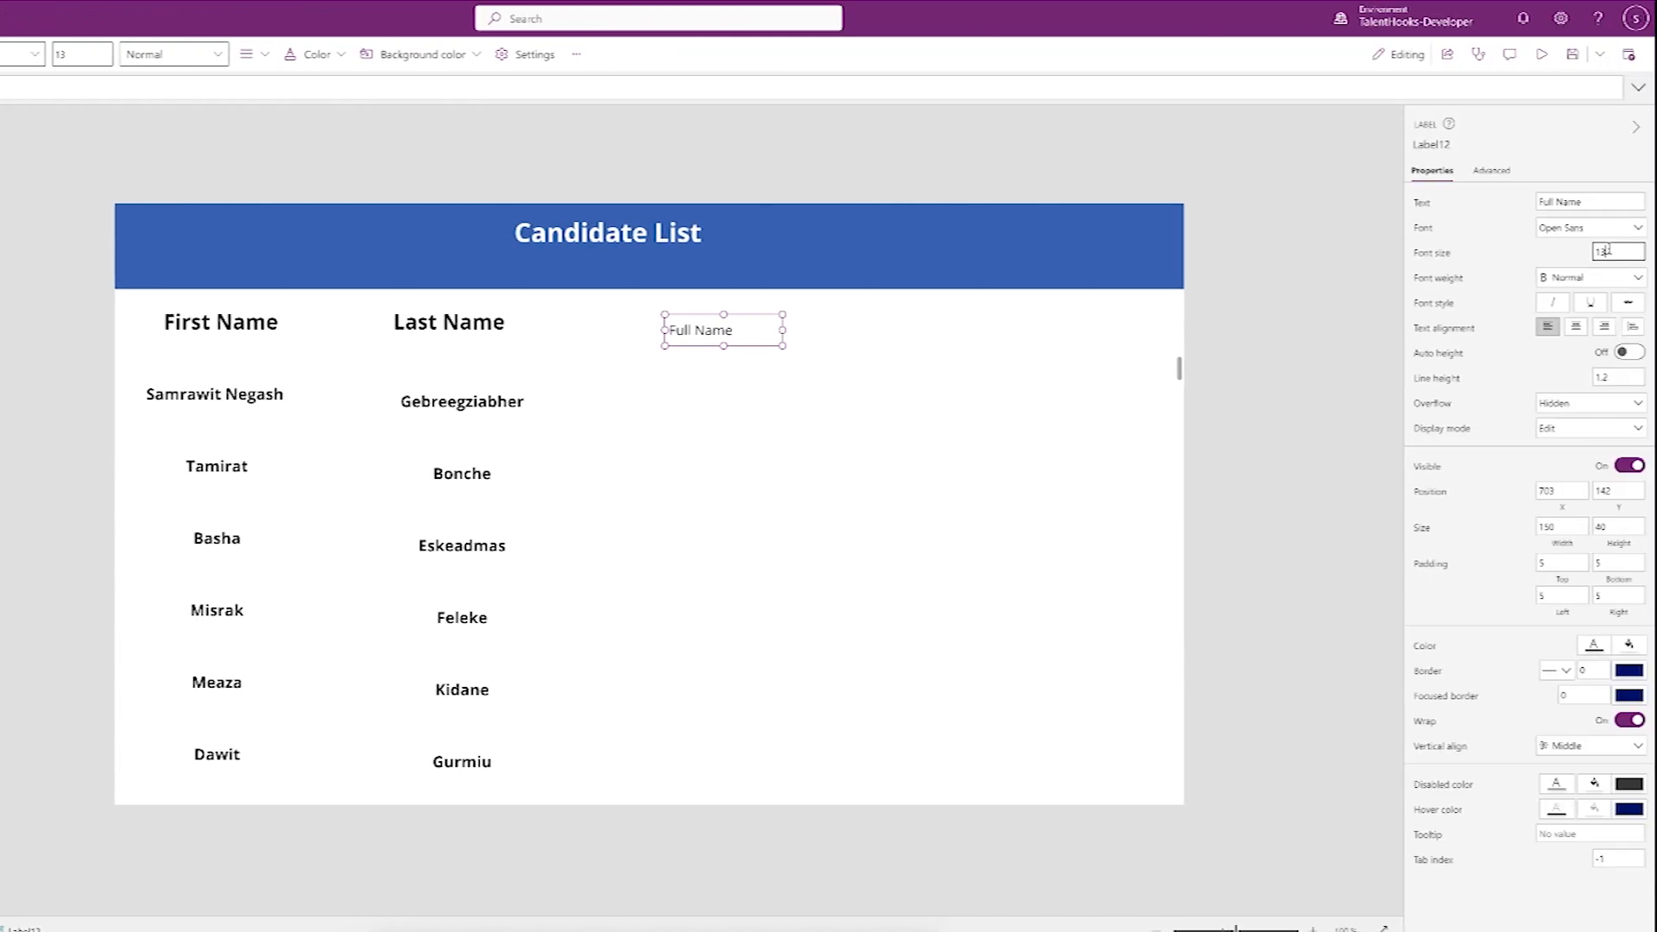
left_click(1597, 285)
left_click(1571, 296)
left_click(760, 384)
left_click(727, 553)
left_click(135, 376)
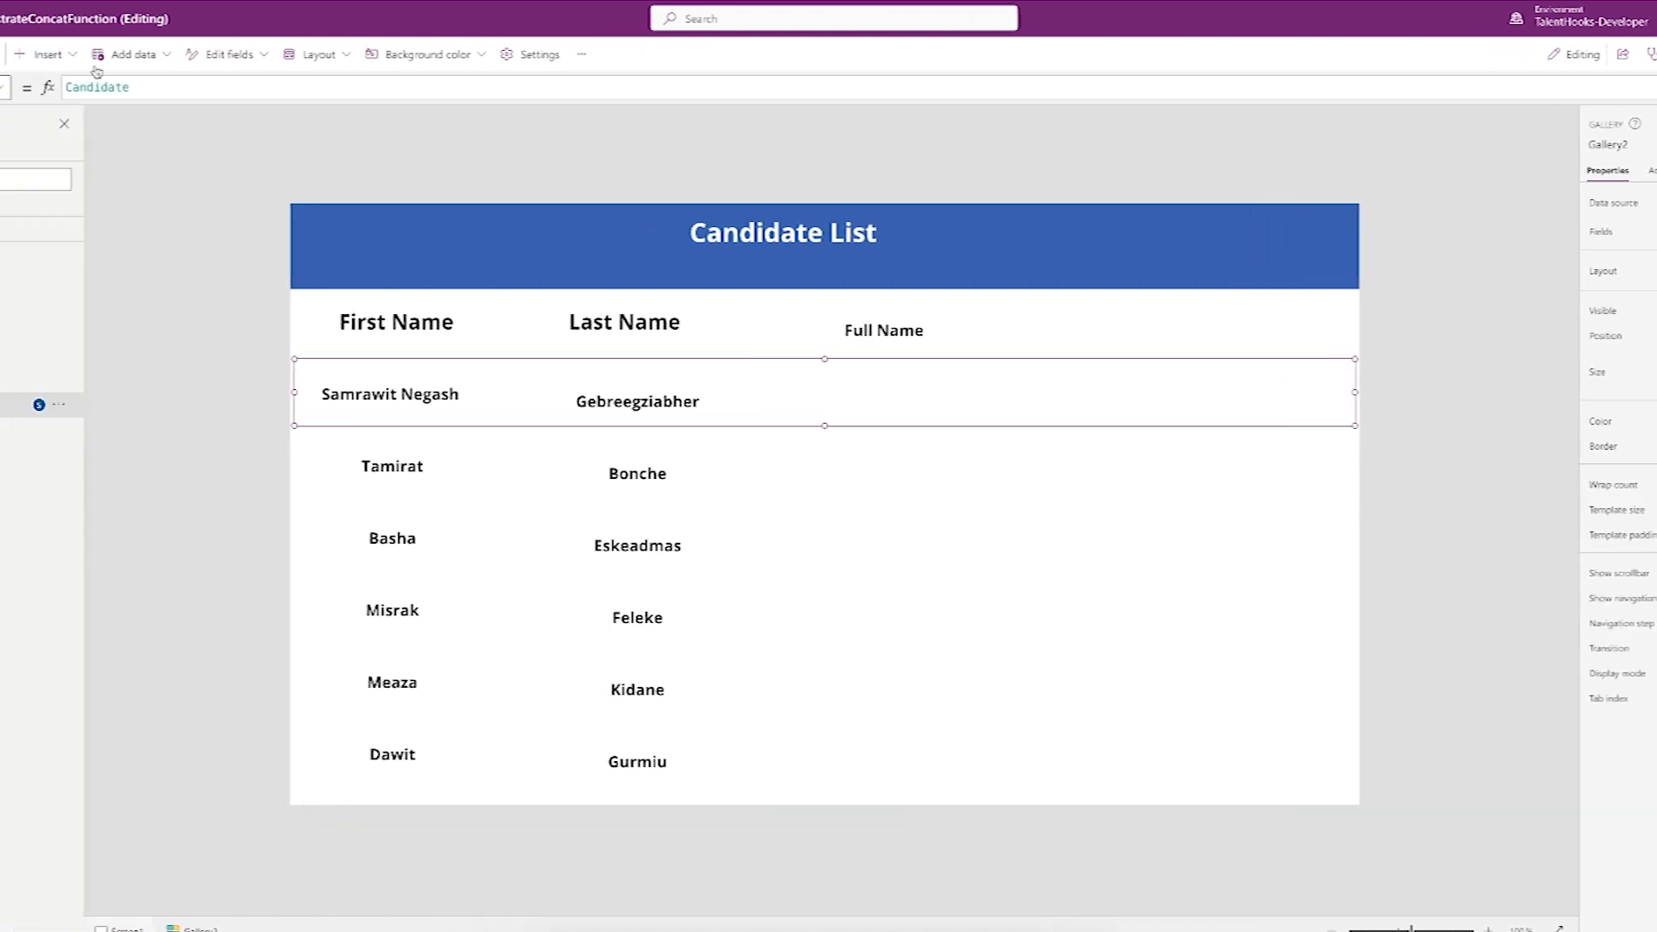
- Add a text label to the gallery row under the Full Name heading
left_click(216, 53)
left_click(281, 146)
left_click_drag(549, 393, 1108, 403)
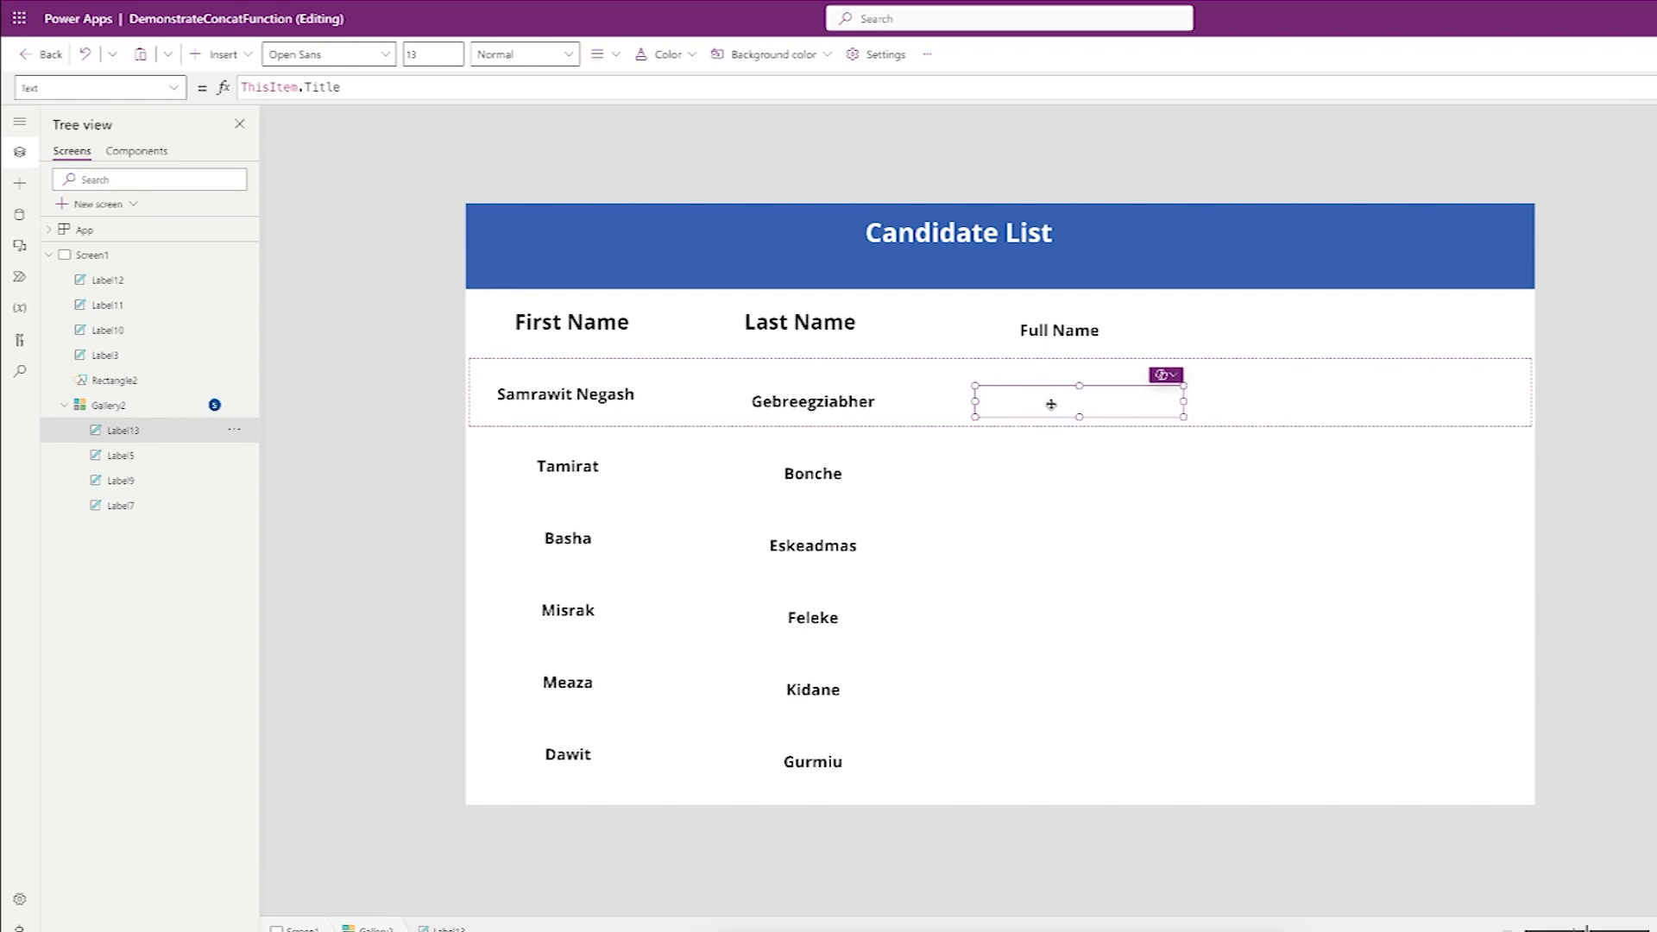
- Set the label's Text to Concatenate(ThisItem.FirstName," ",ThisItem.LastName)
left_click(395, 87)
key("BackSpace")
key("BackSpace")
key("BackSpace")
key("BackSpace")
key("BackSpace")
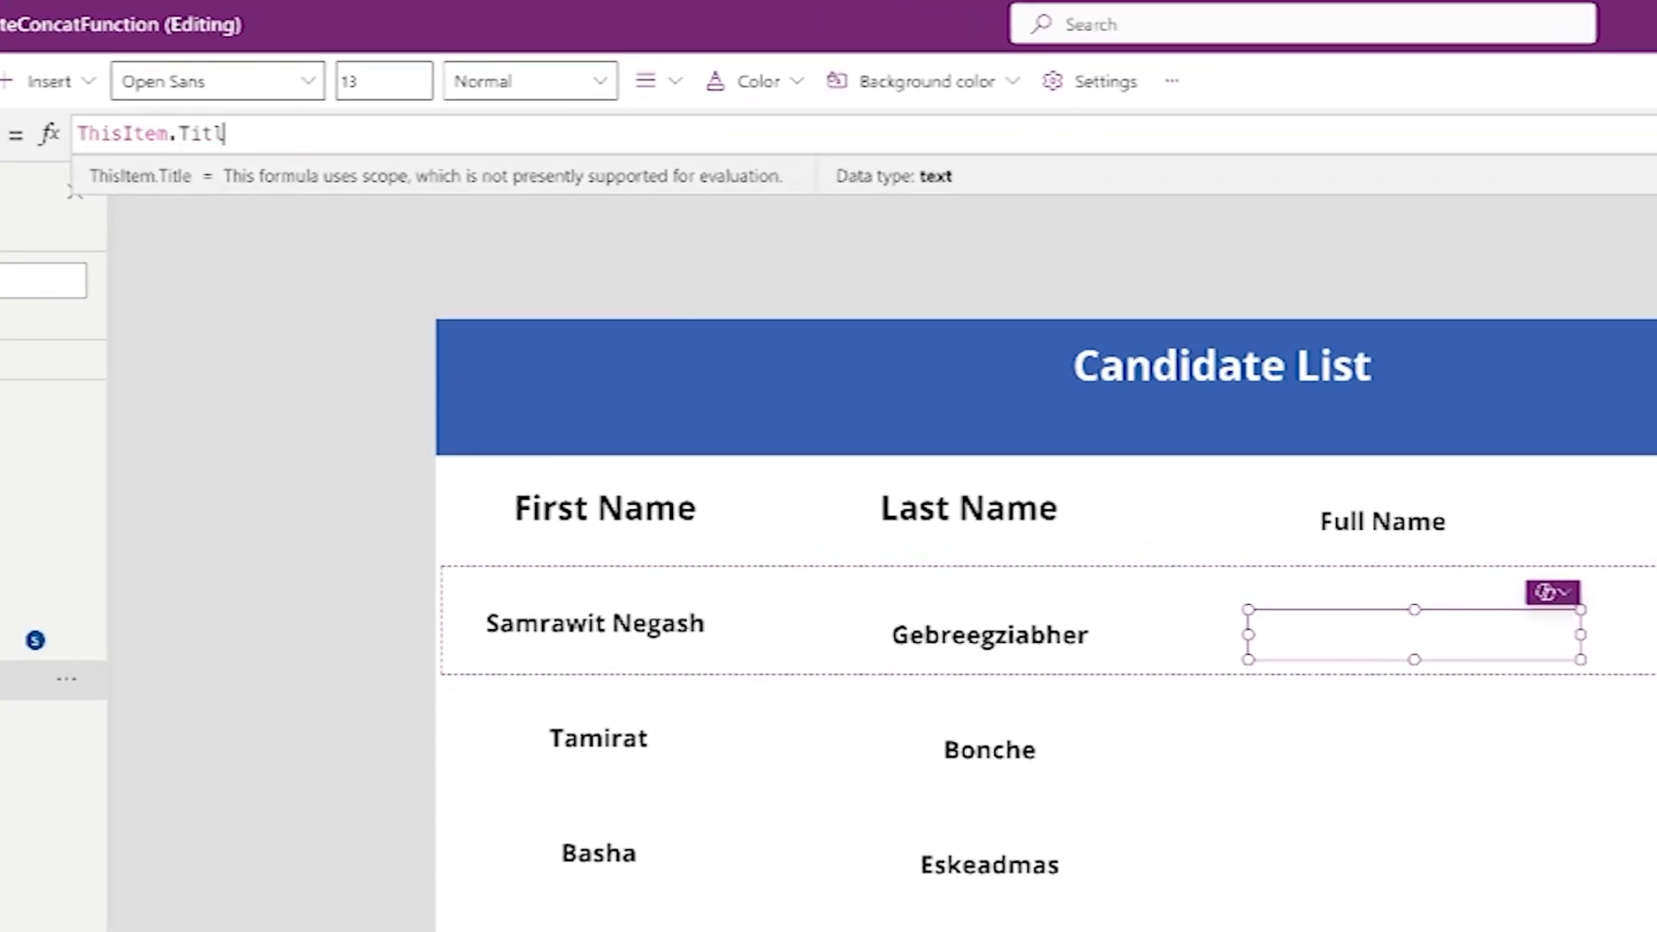
key("BackSpace")
key("BackSpace")
key("BackSpace")
key("BackSpace")
key("BackSpace")
key("BackSpace")
key("BackSpace")
key("BackSpace")
key("BackSpace")
type("con")
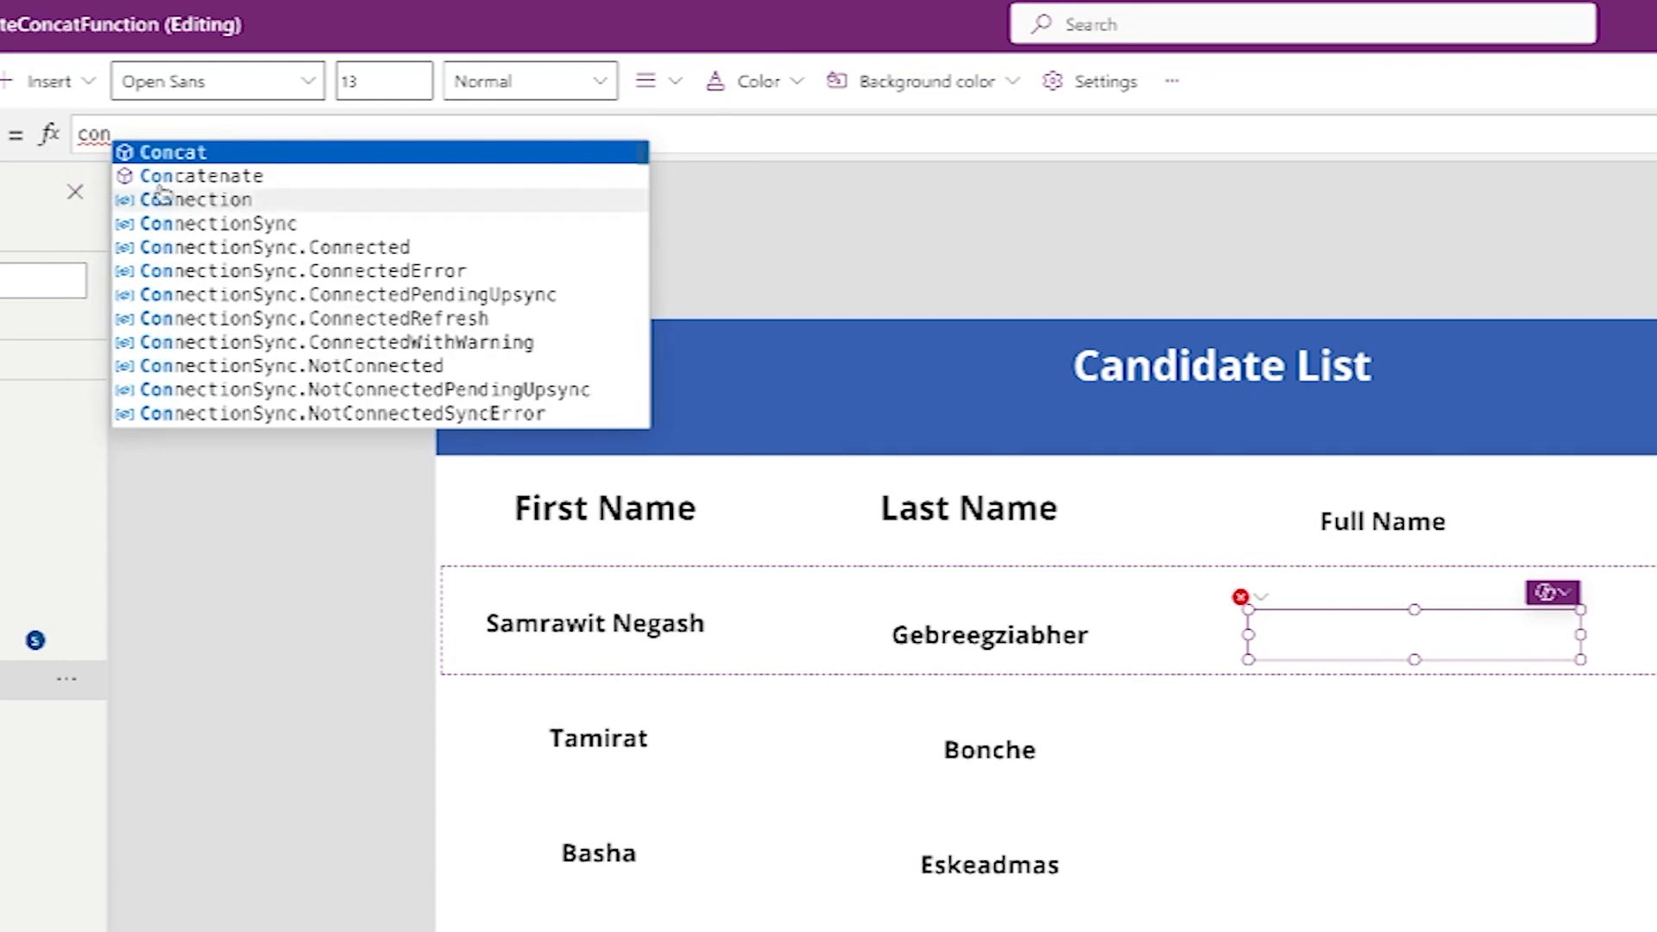
left_click(261, 183)
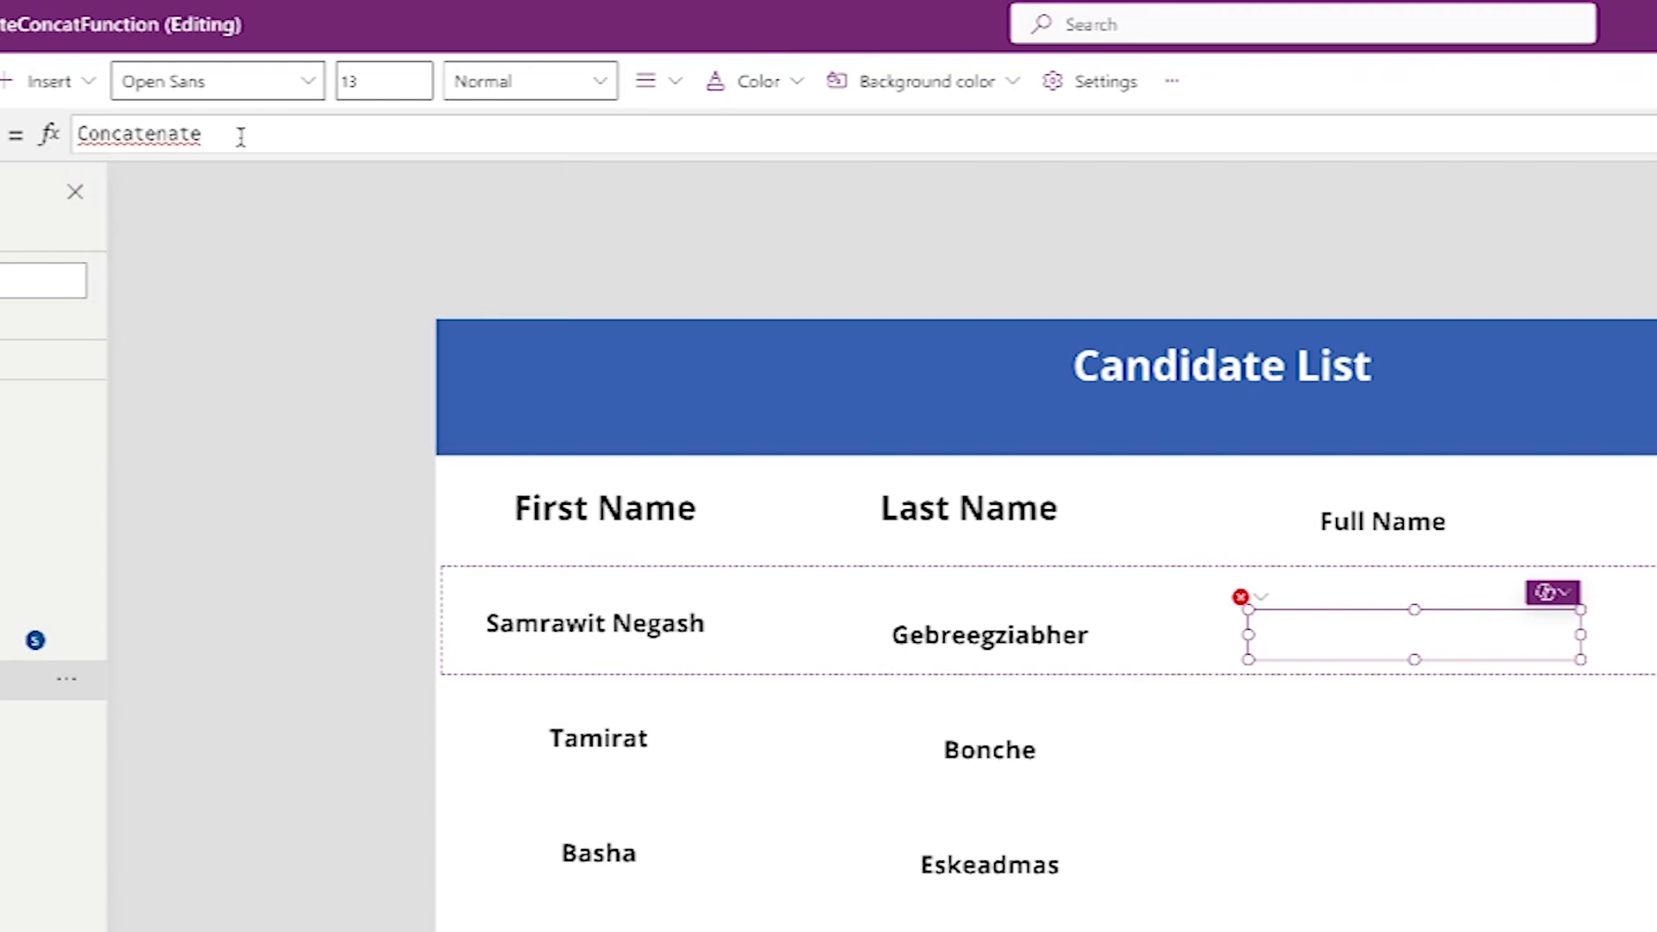
type("(this")
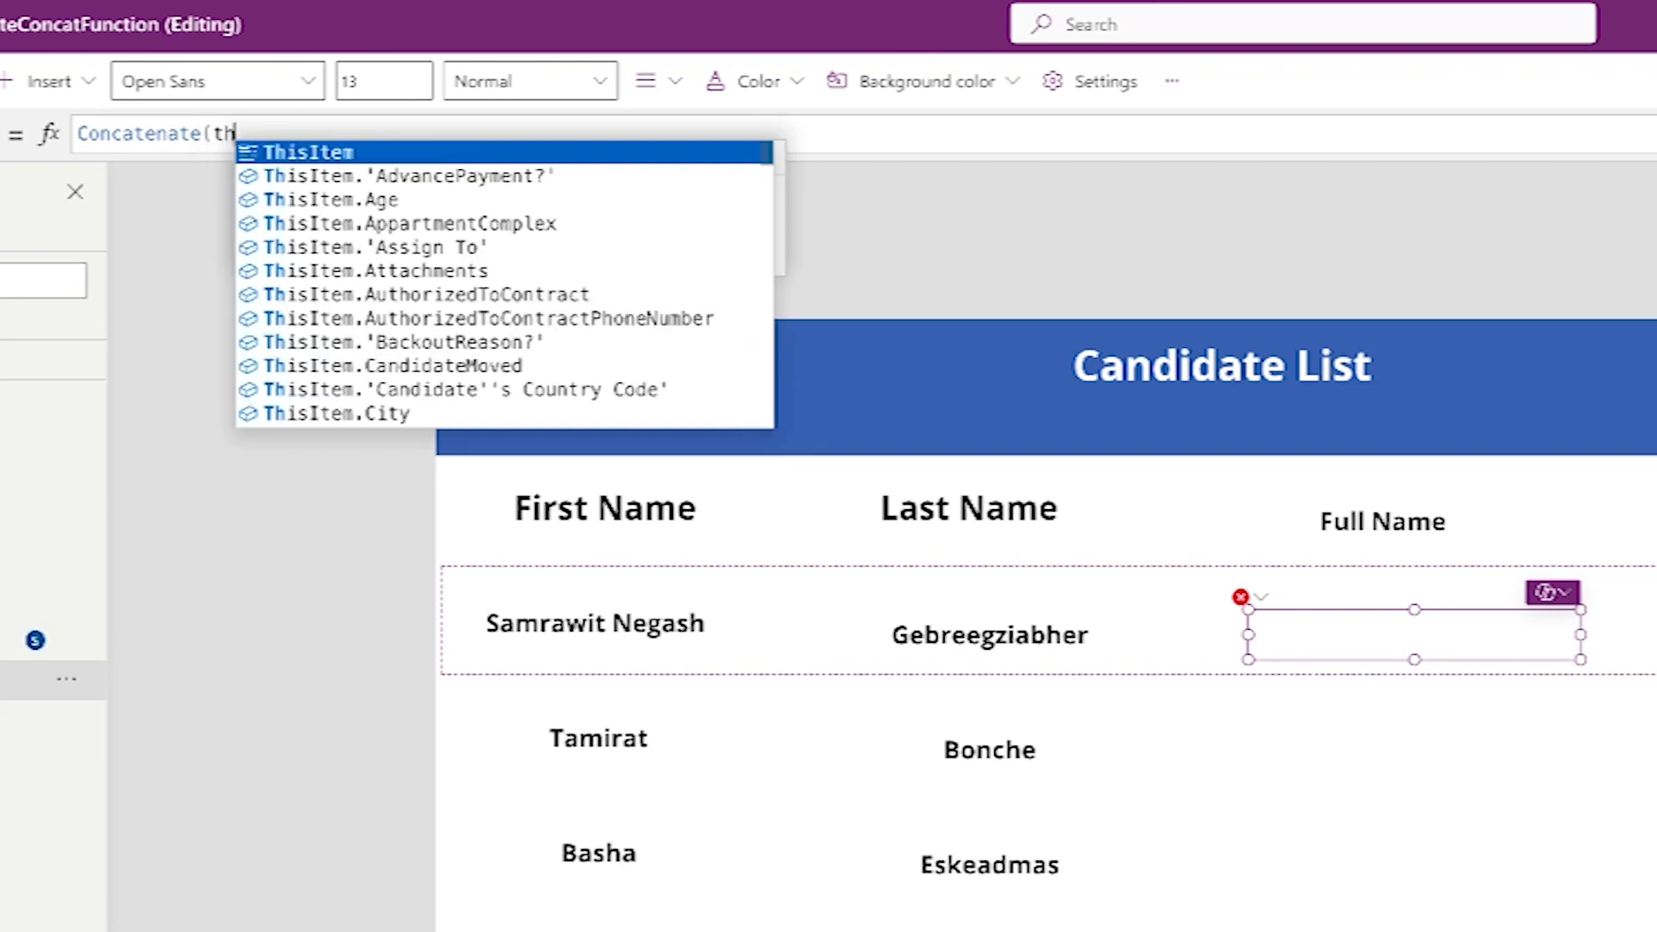
left_click(352, 154)
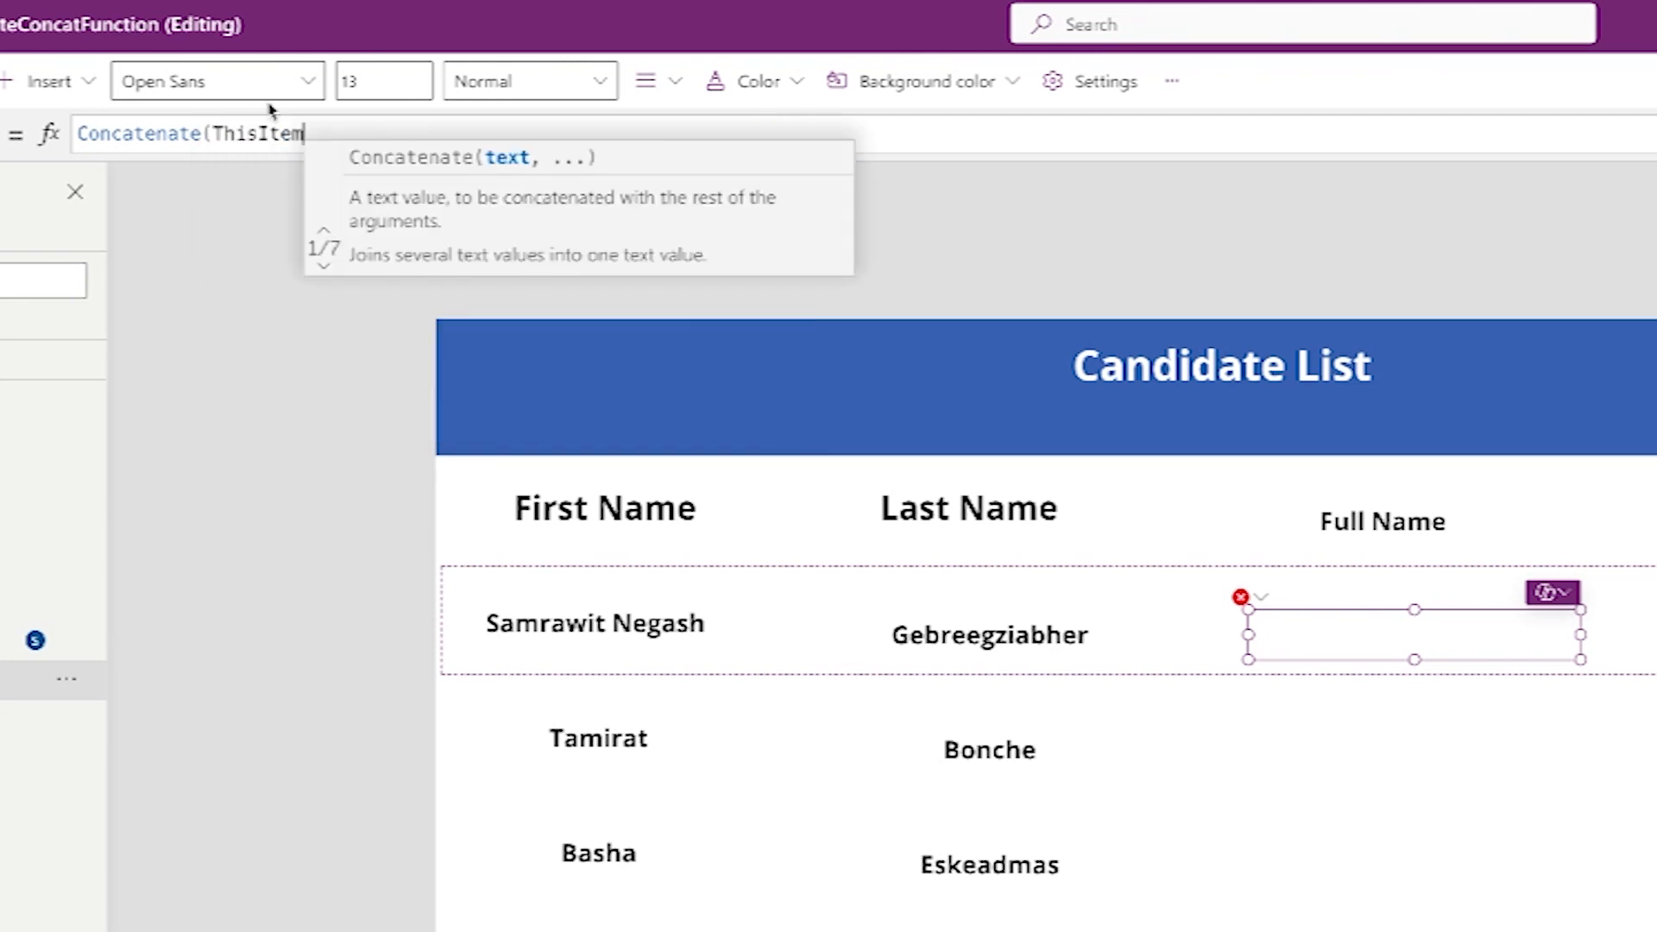
type(".firs")
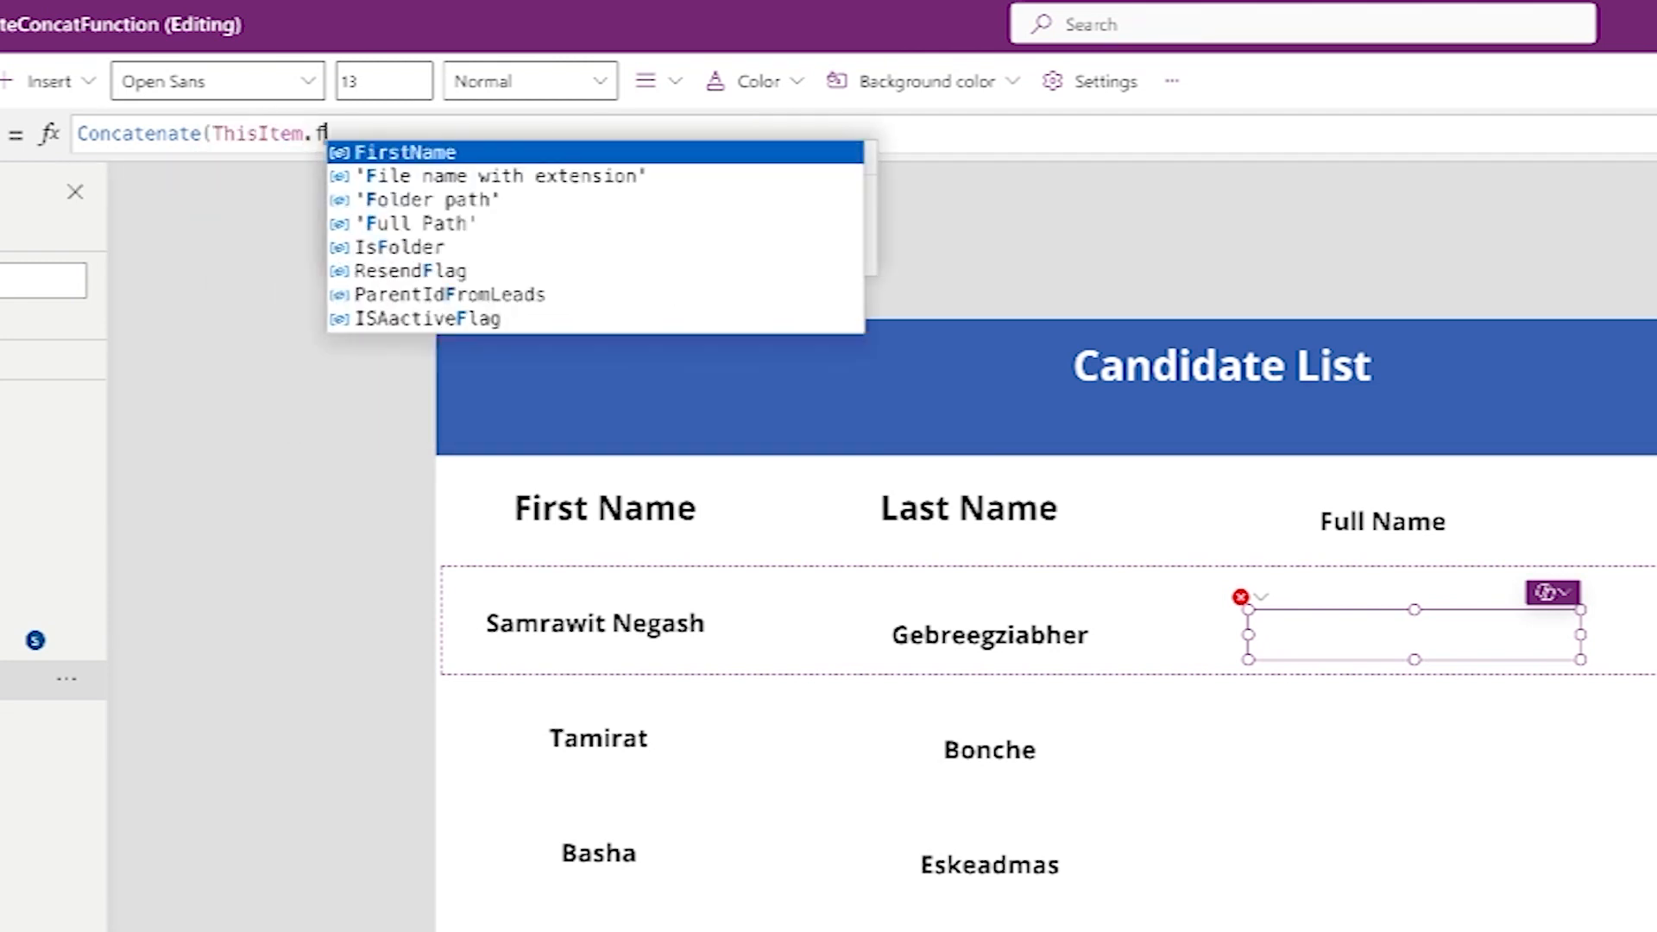
left_click(420, 153)
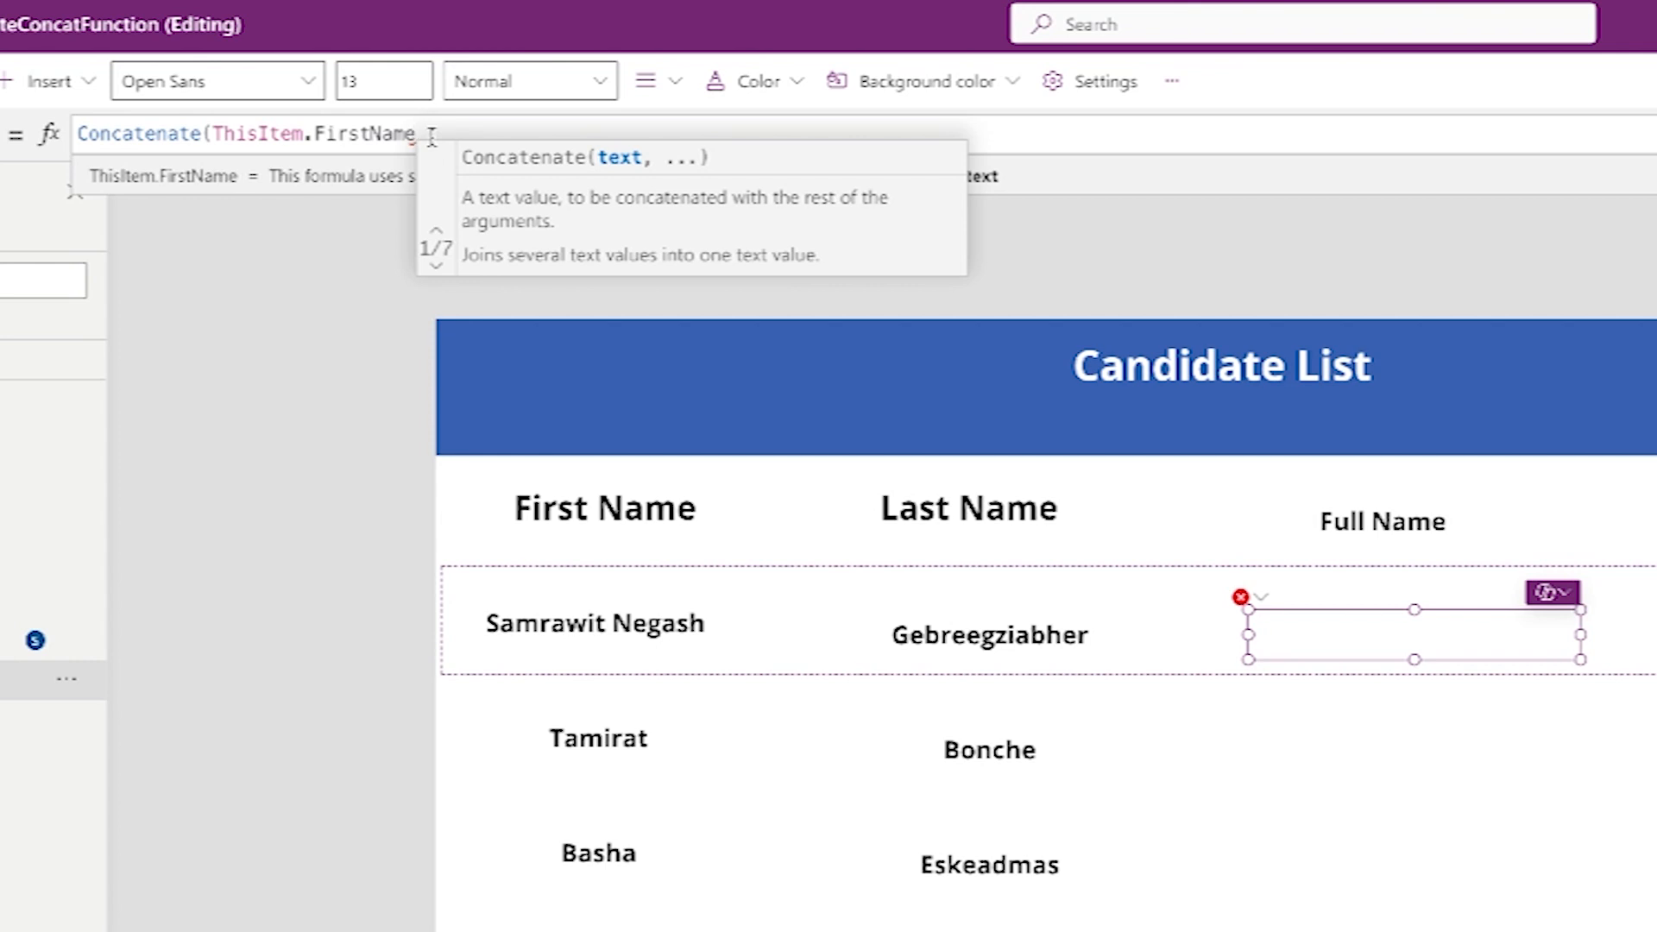
type(",\"")
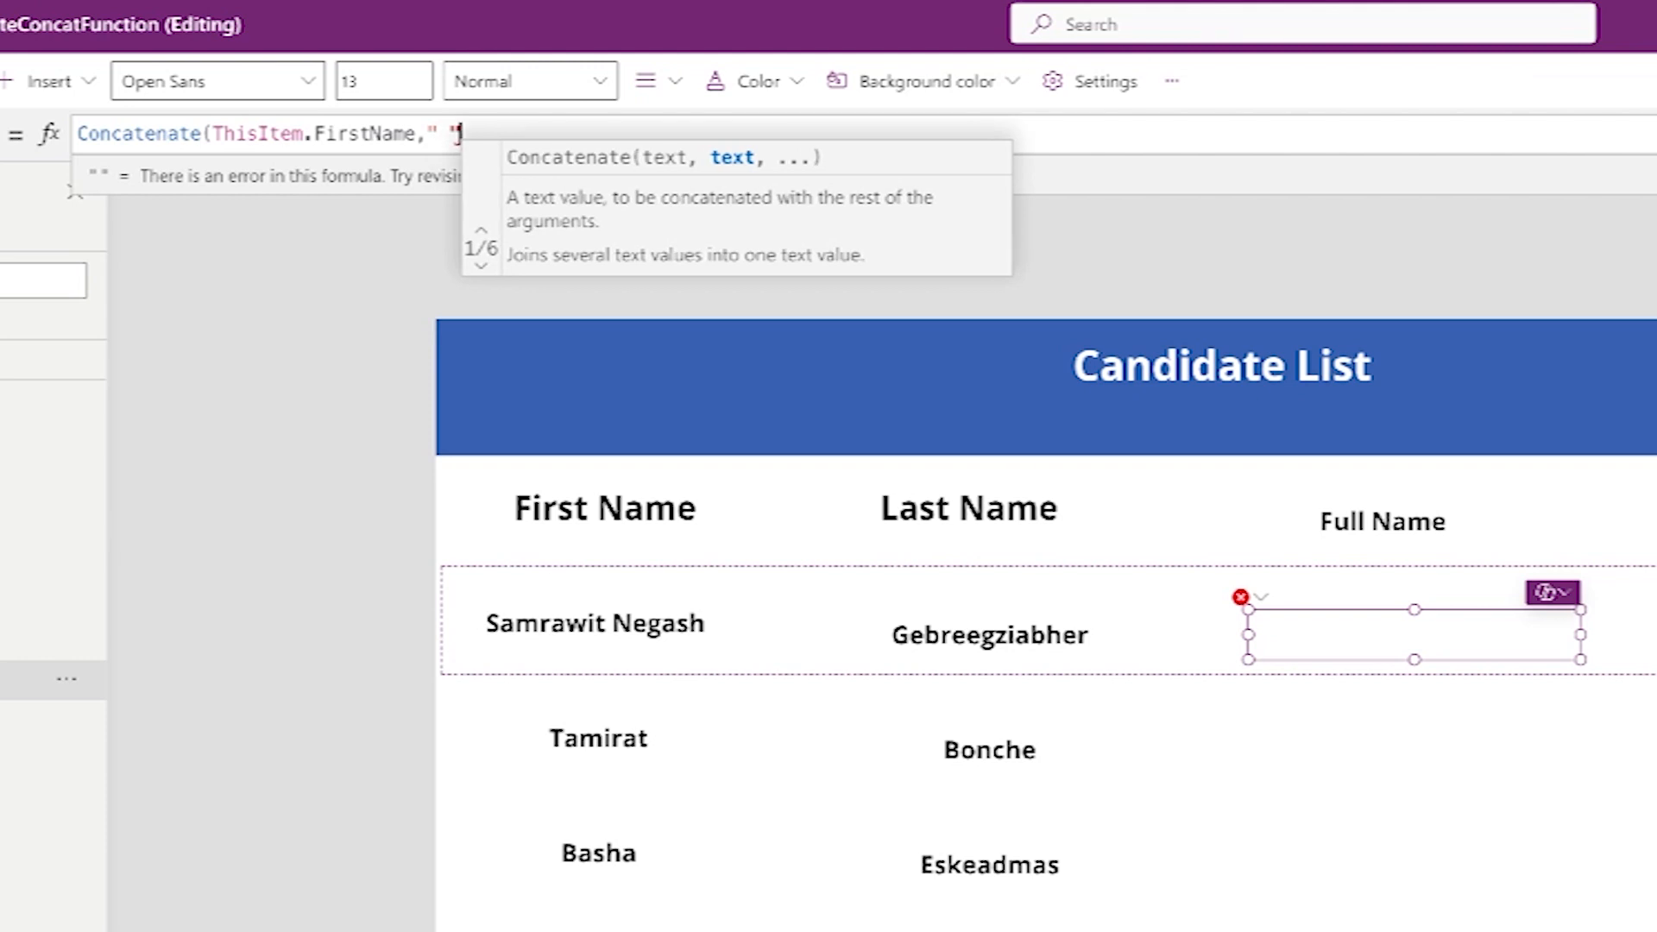
type("\" ,th")
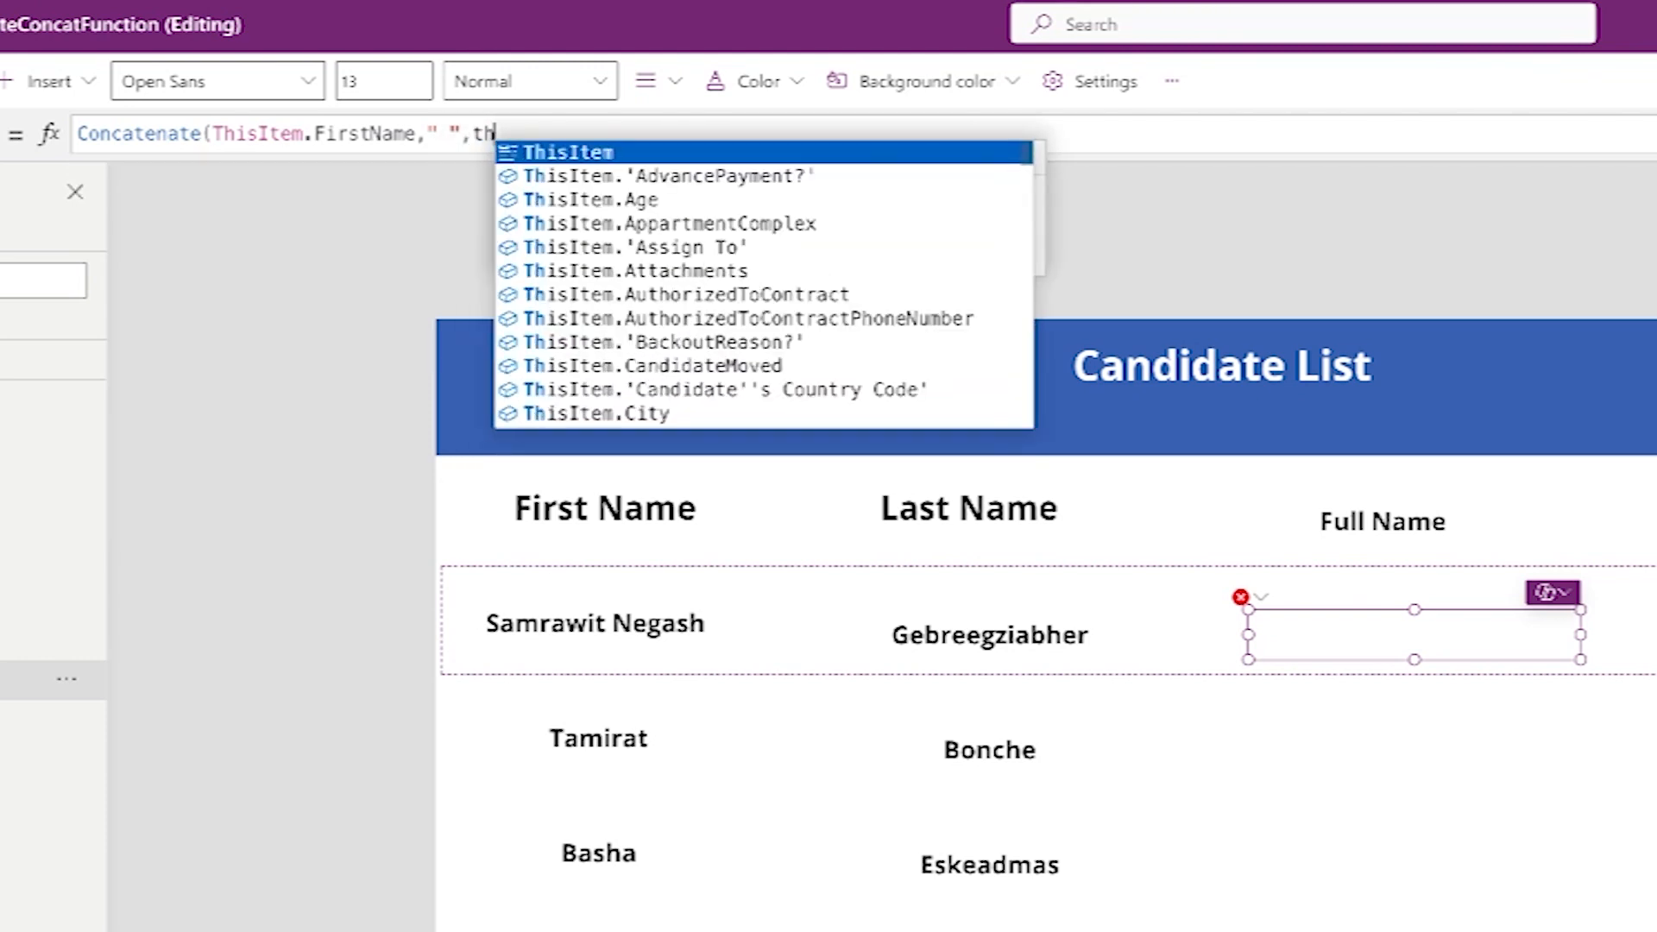
type("is")
left_click(596, 152)
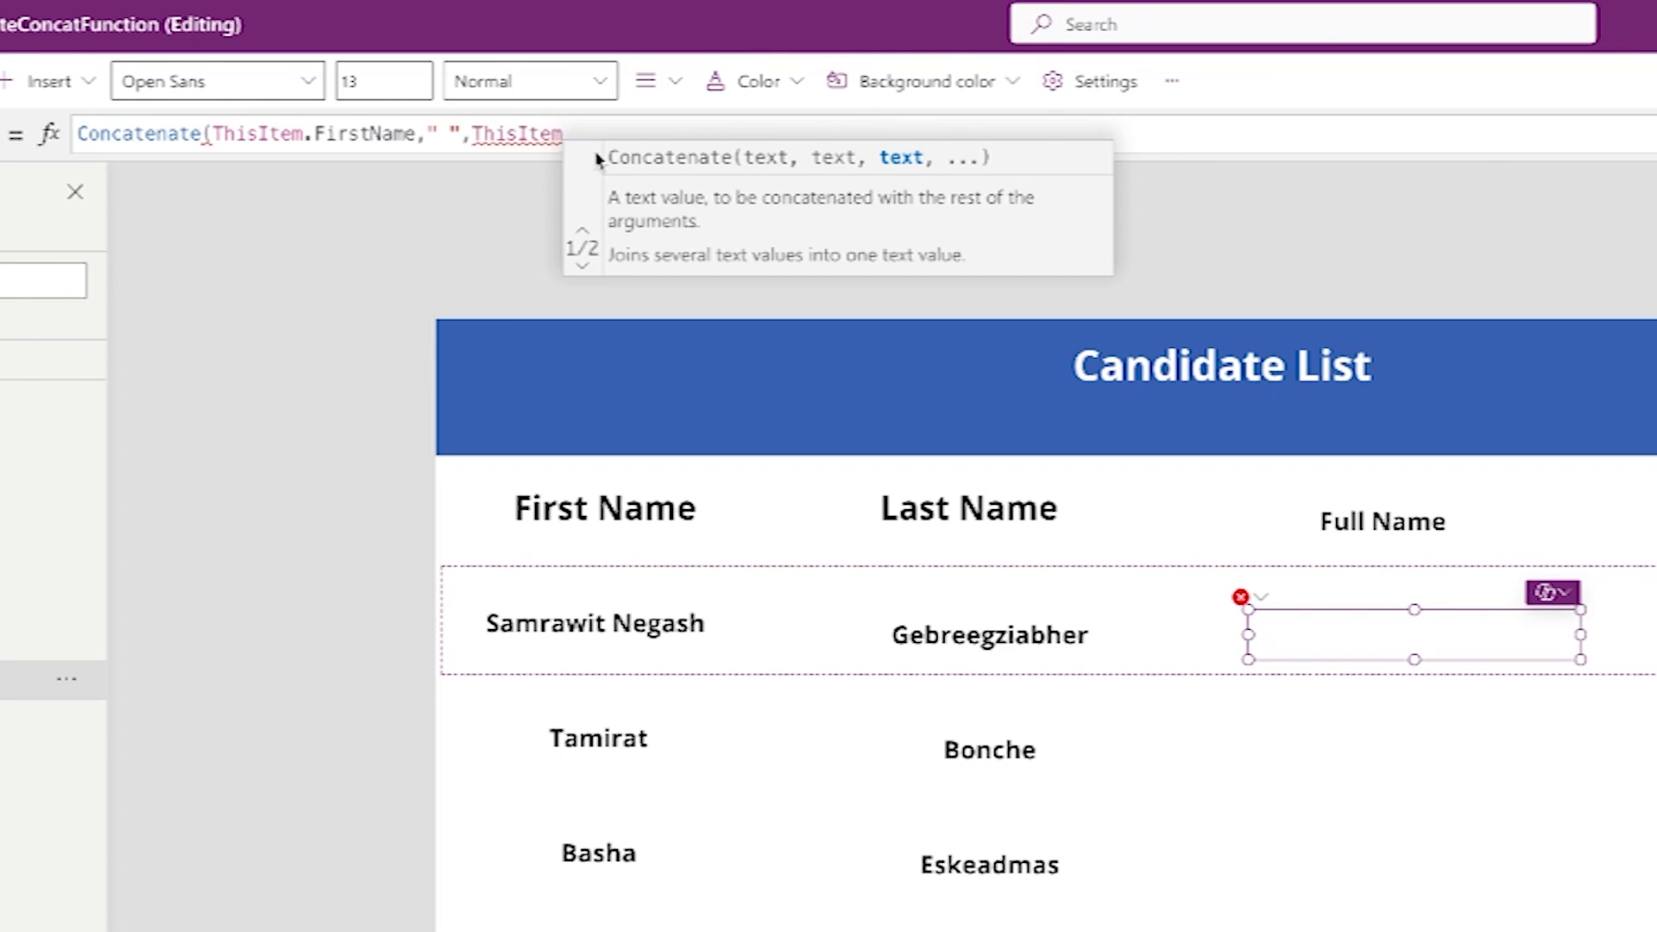
type(".last")
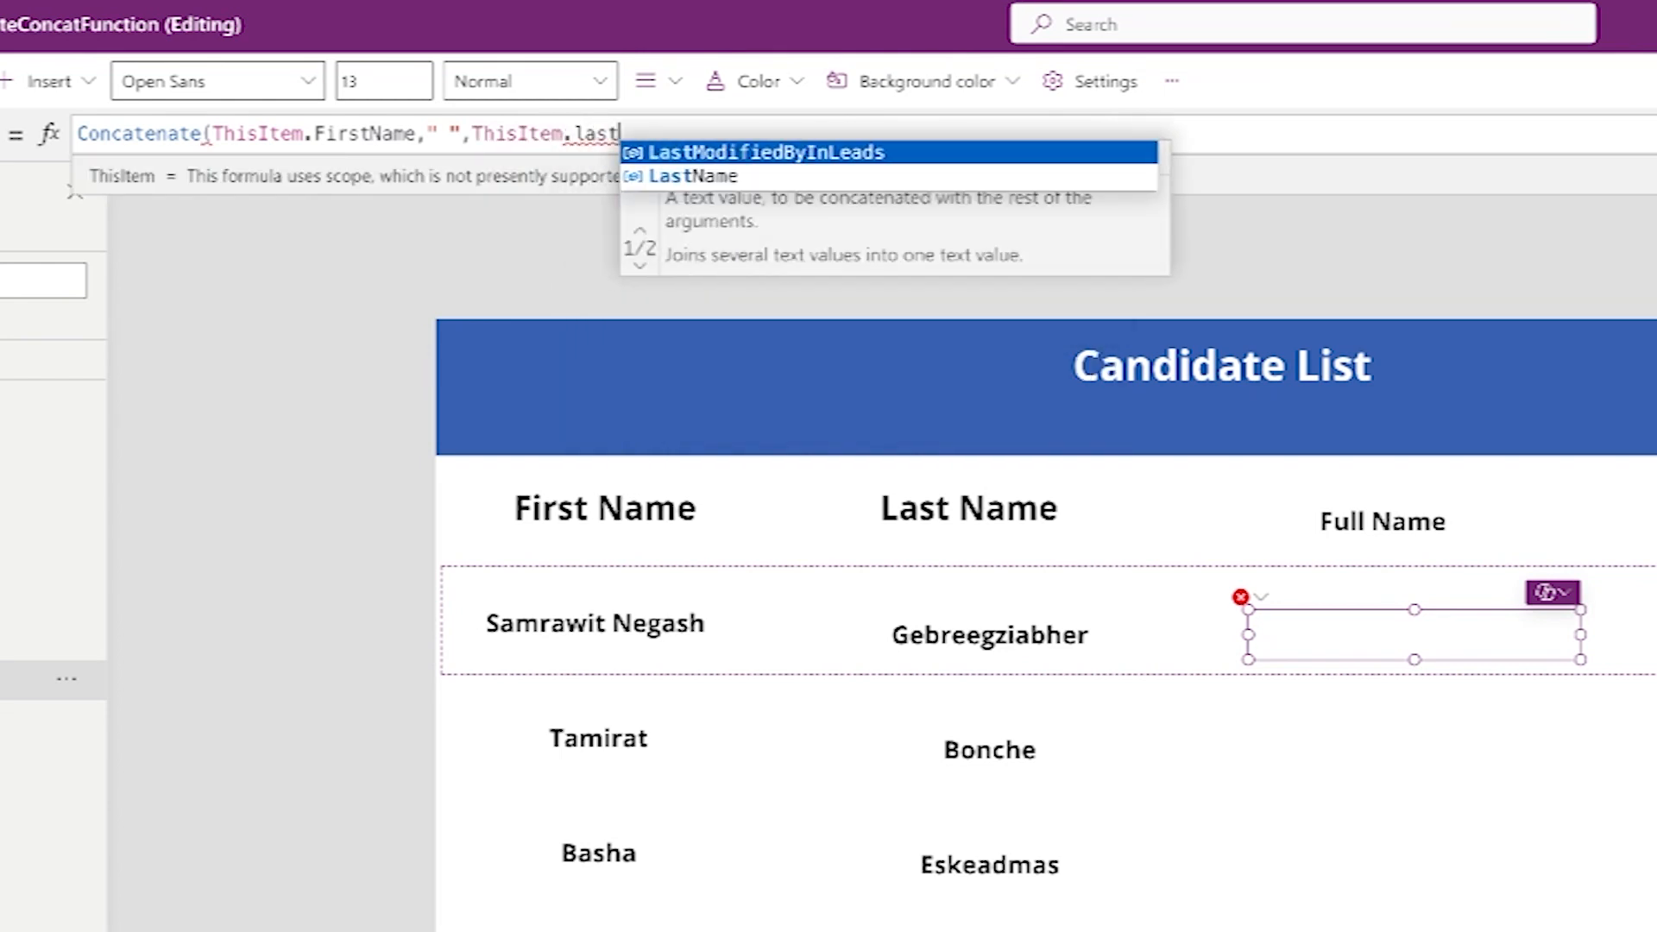
left_click(701, 179)
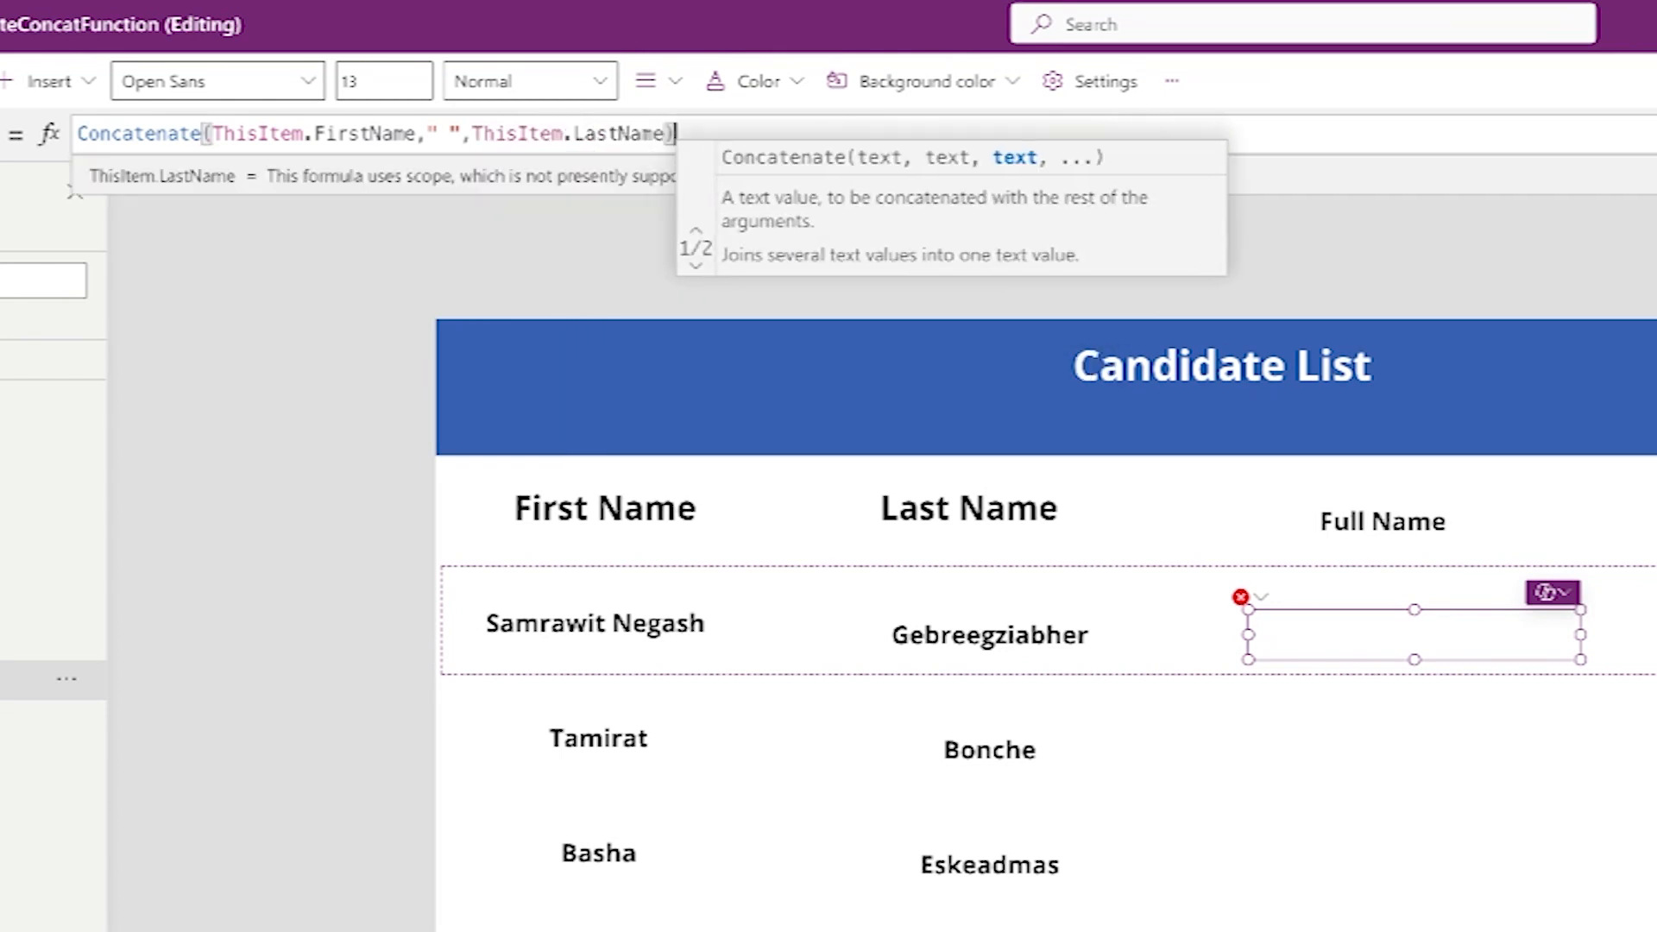
type(")")
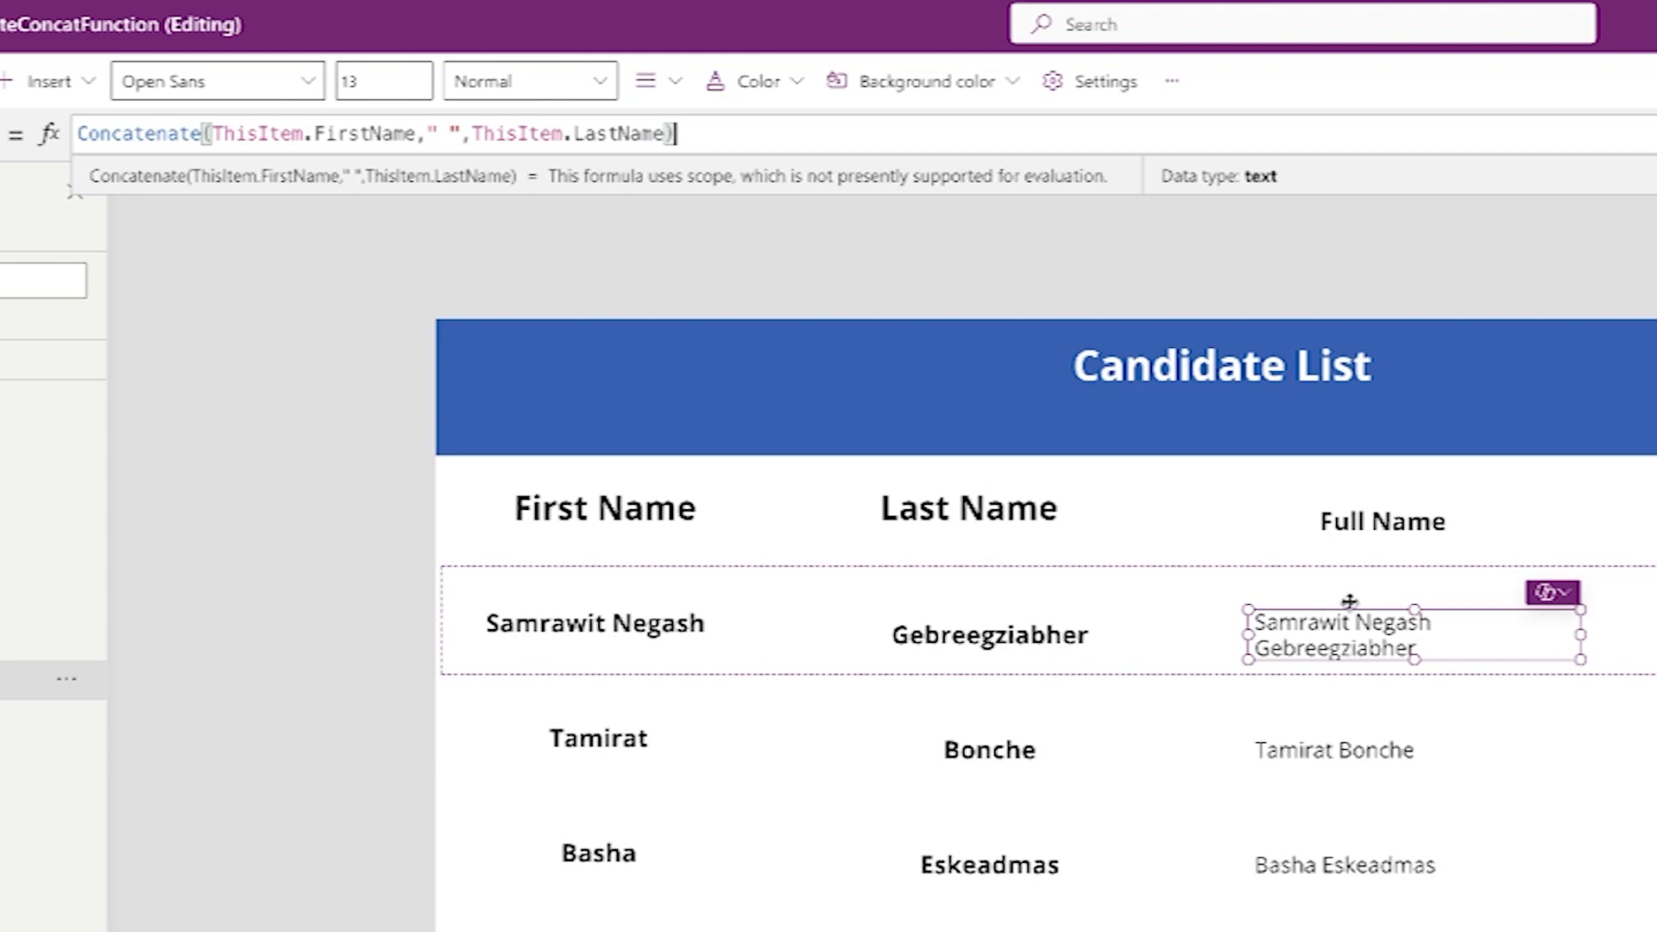
- Format the full-name label with font size 15, bold weight, a wider box and centre alignment
left_click(1417, 642)
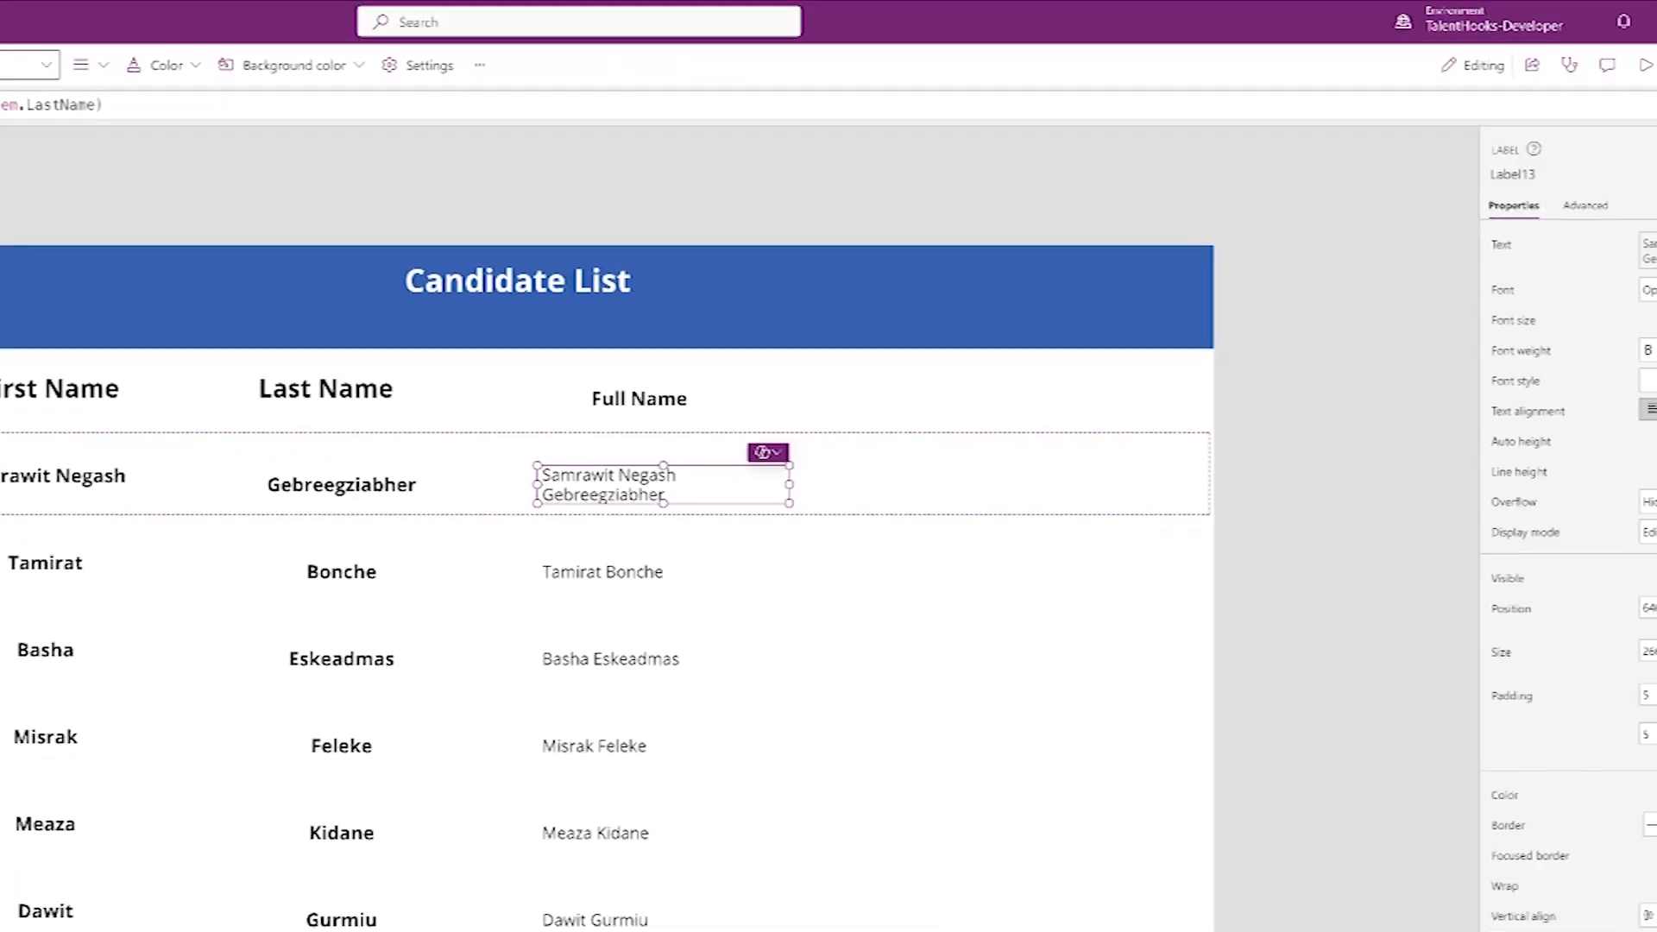
double_click(1597, 308)
type("15")
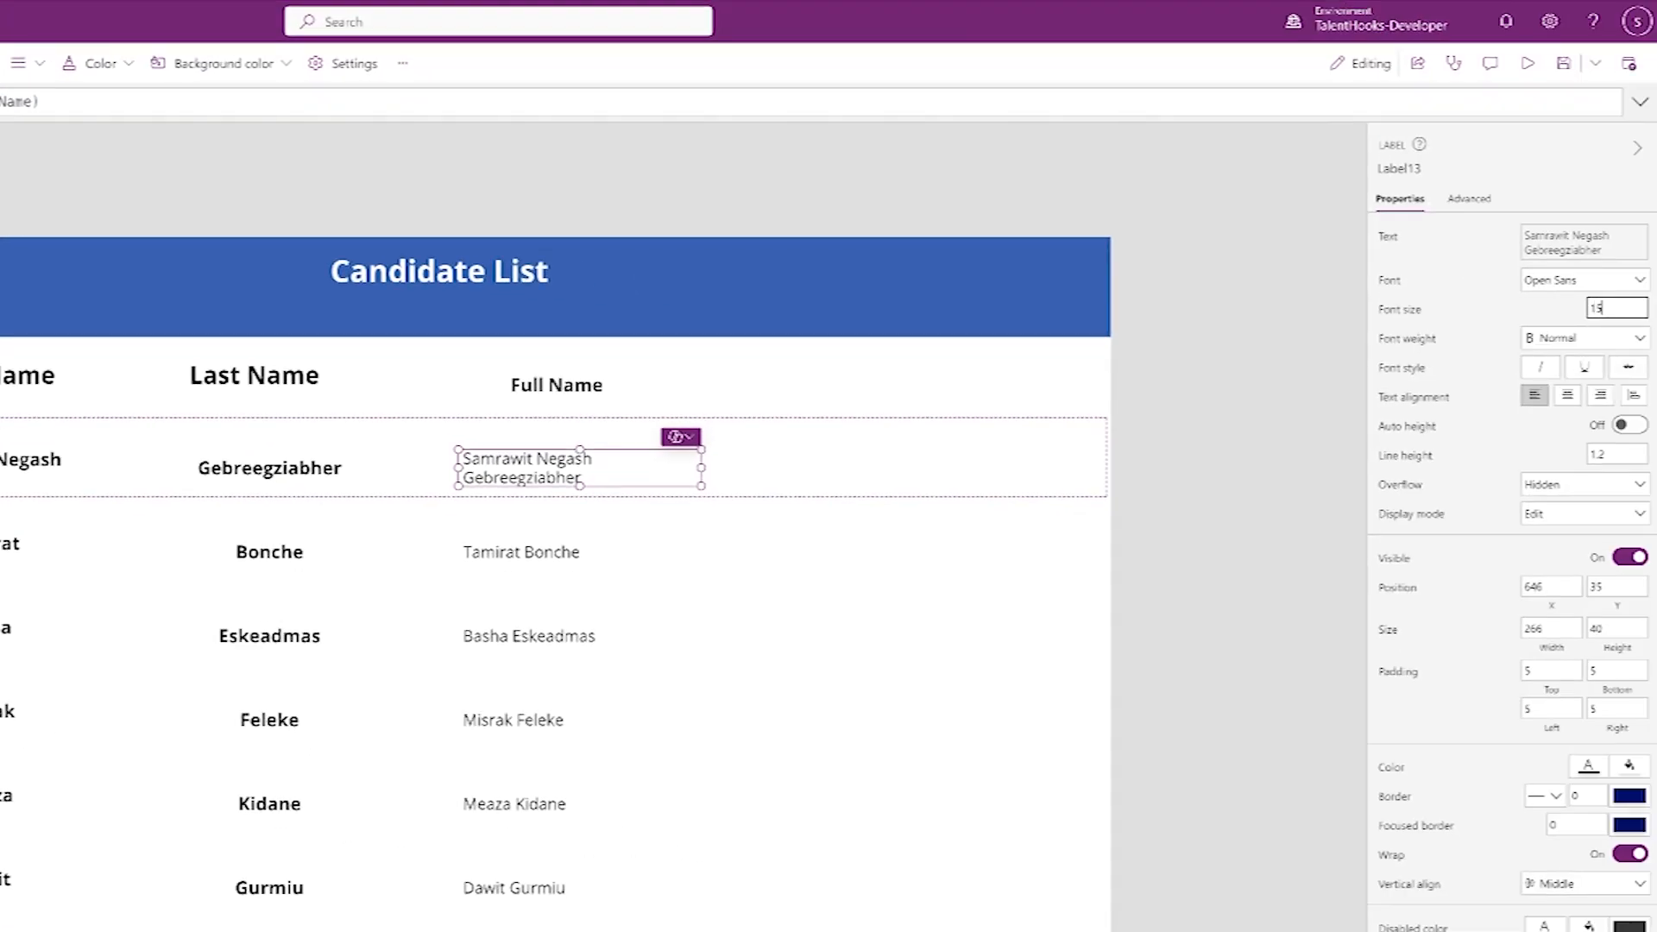
left_click(1584, 341)
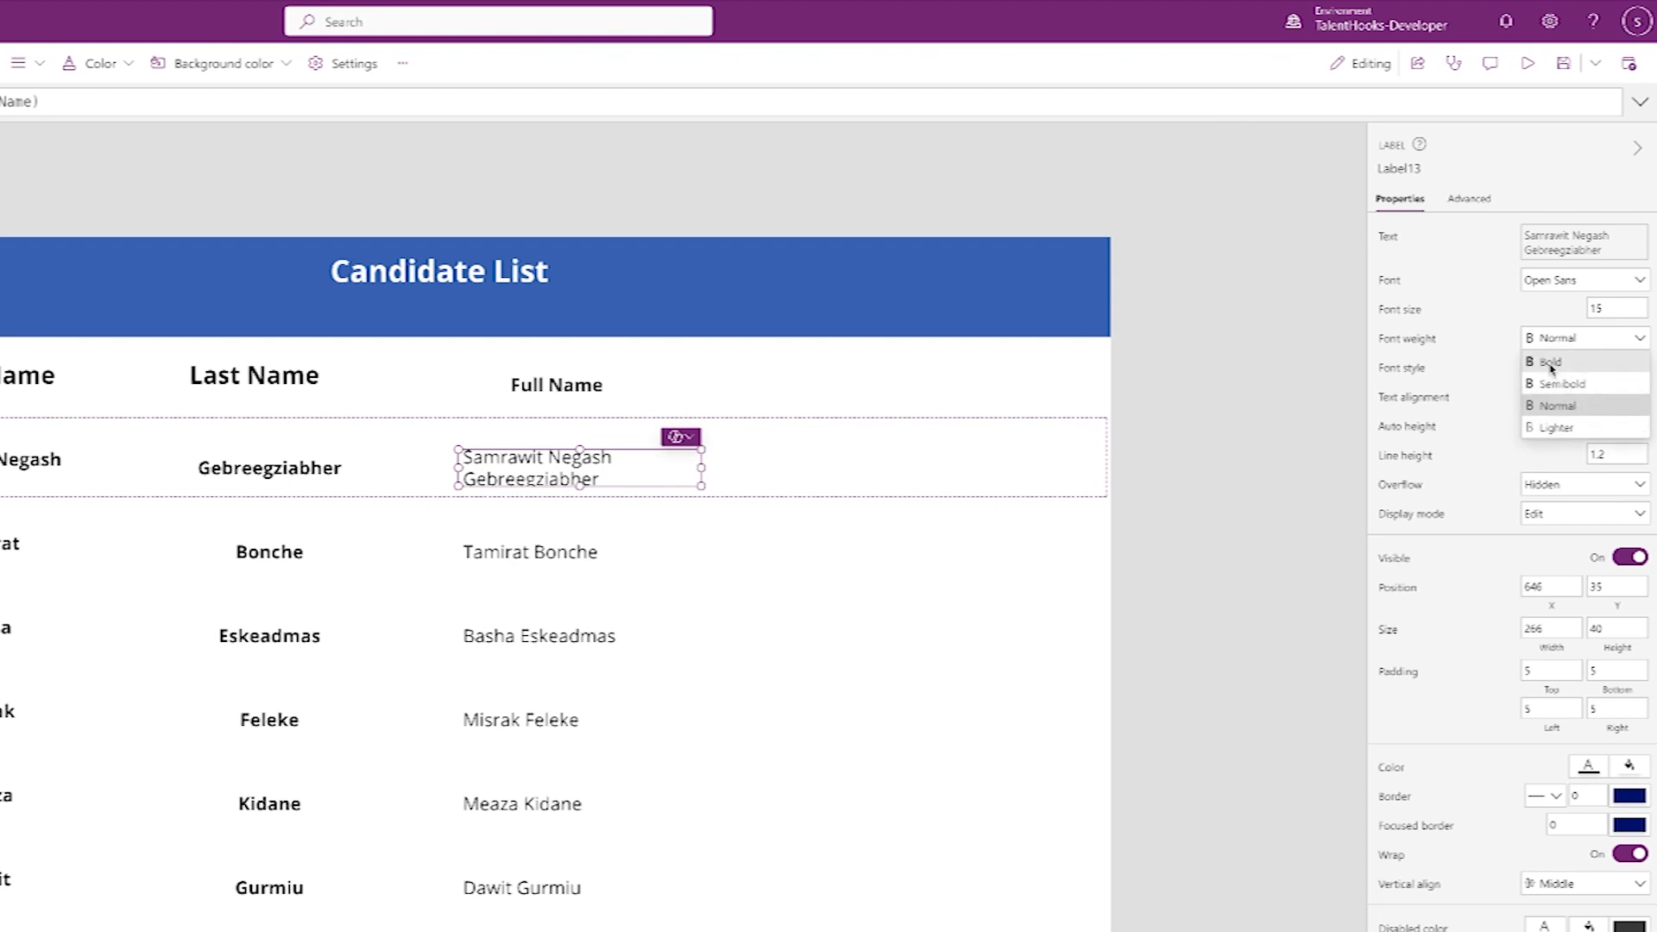
left_click(1551, 365)
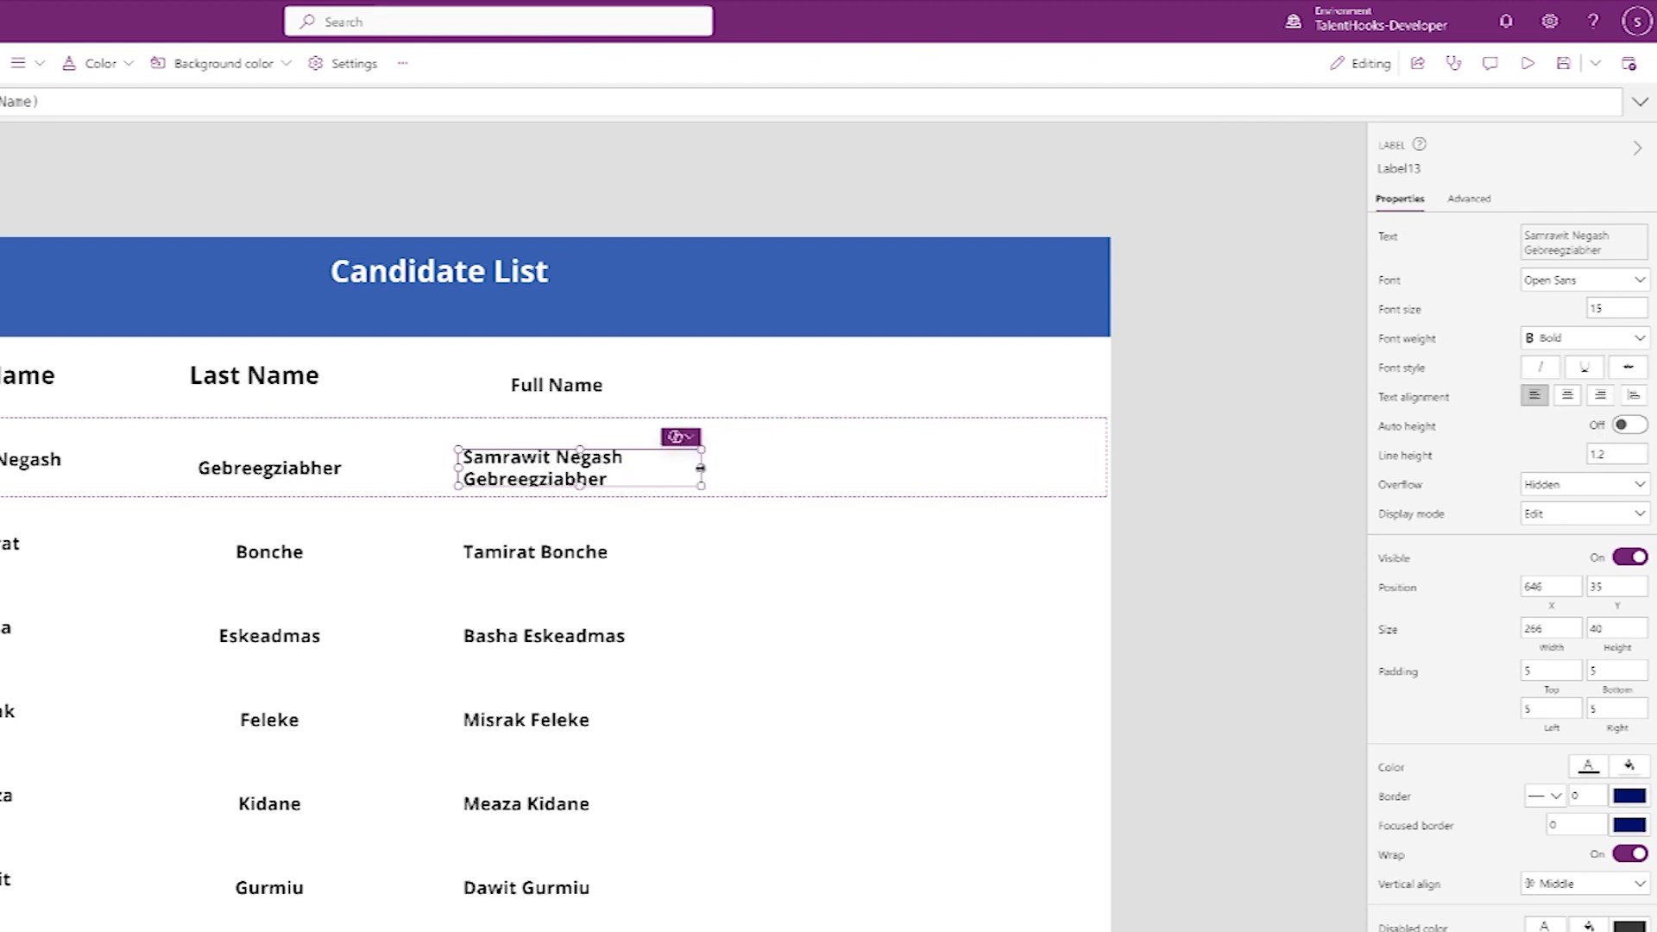
left_click_drag(700, 467, 640, 467)
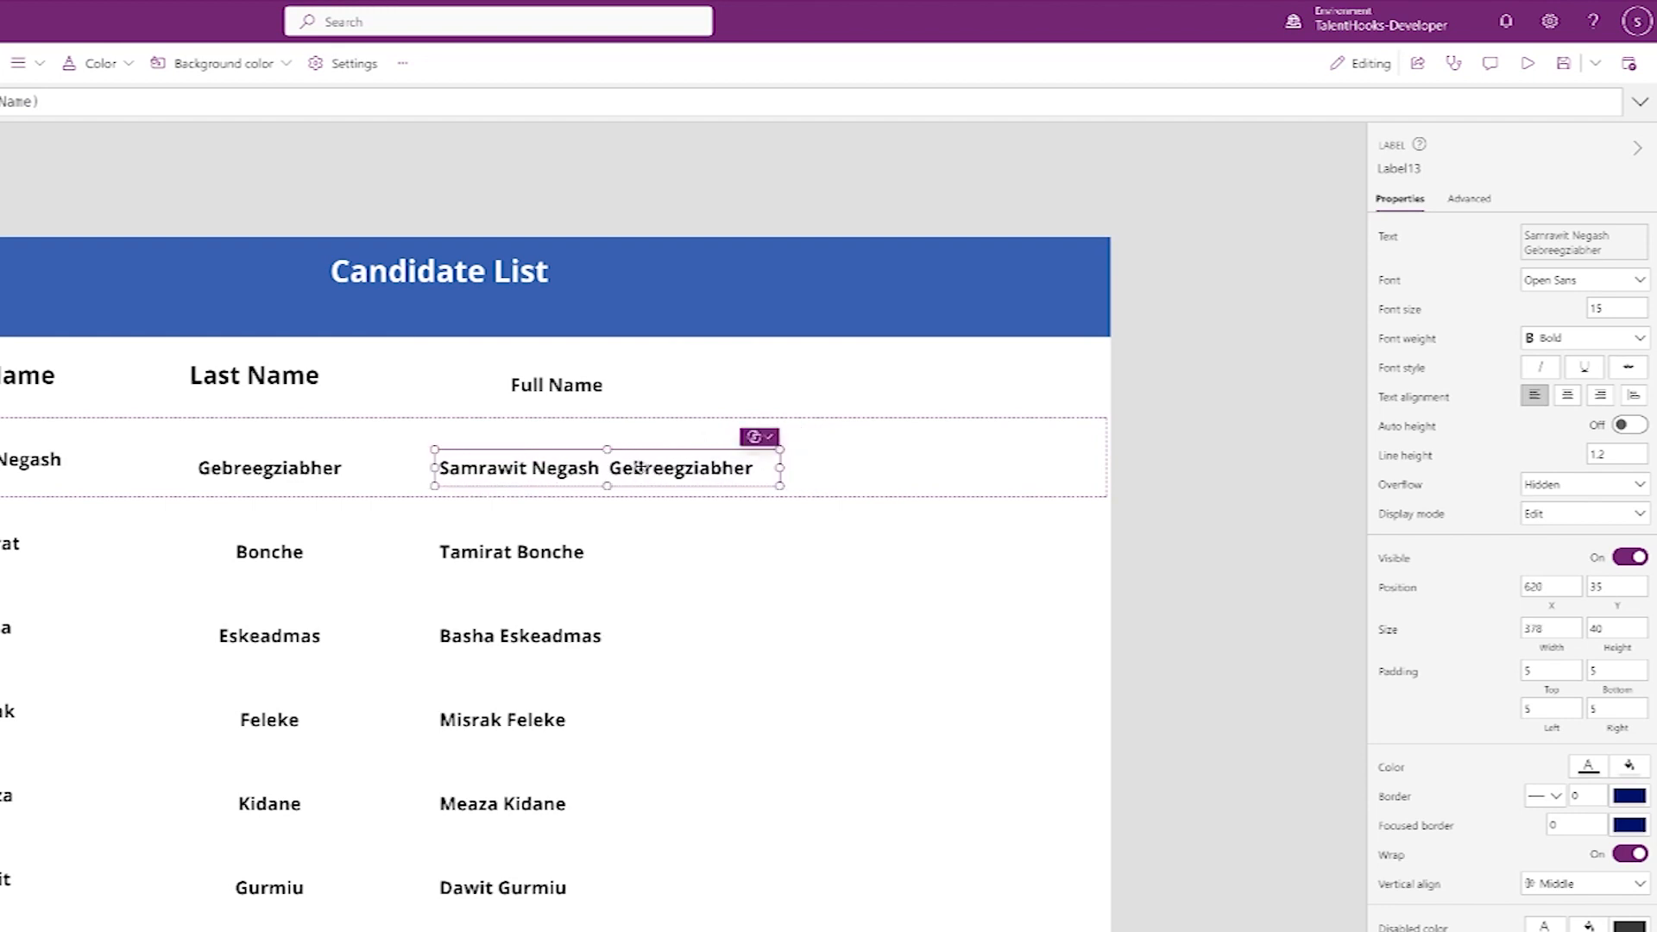
left_click(1569, 396)
left_click(795, 490)
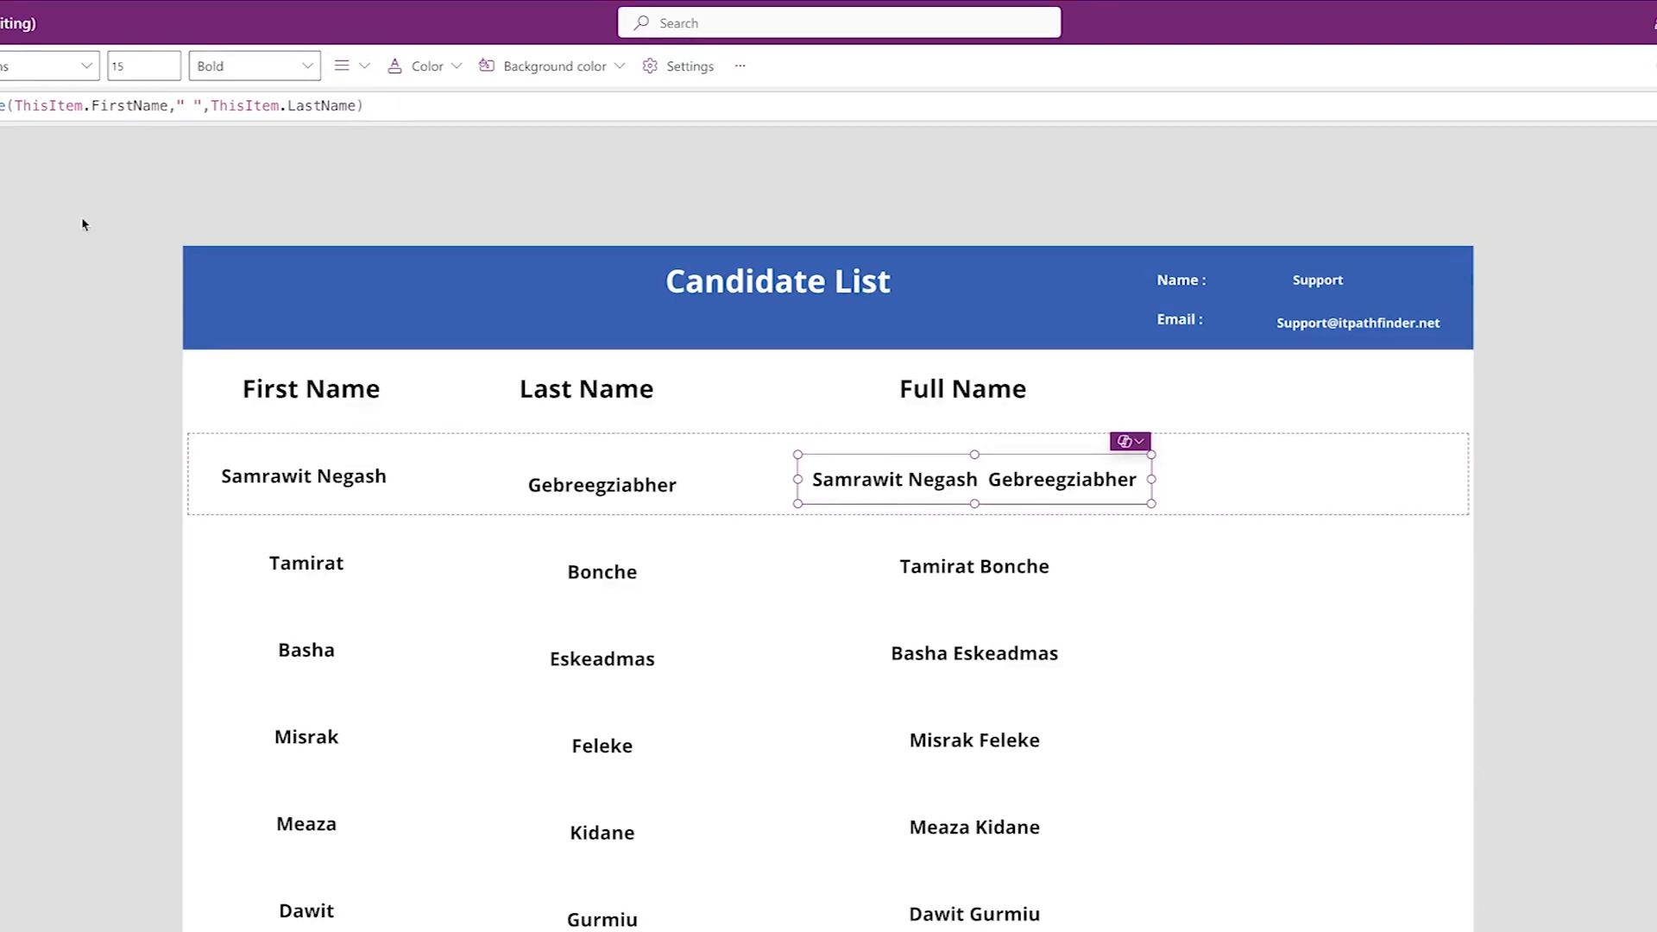
- Clear the Concatenate formula and start a new one with ThisItem.FirstName
left_click(394, 109)
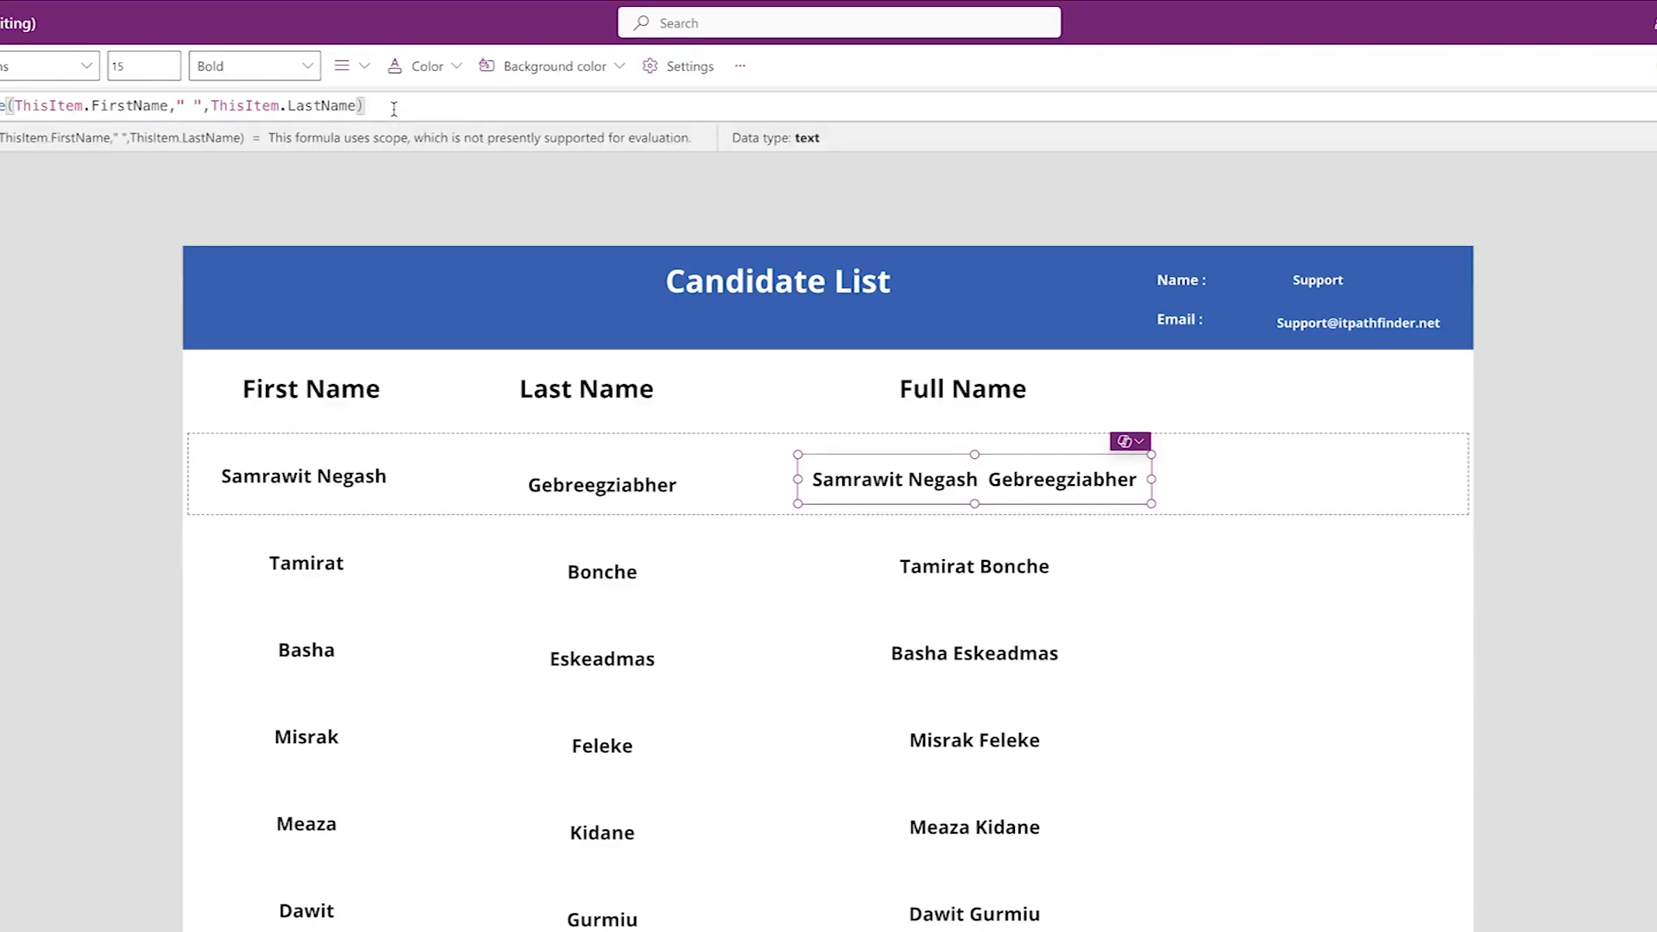
key("BackSpace")
key("BackSpace")
key("BackSpace")
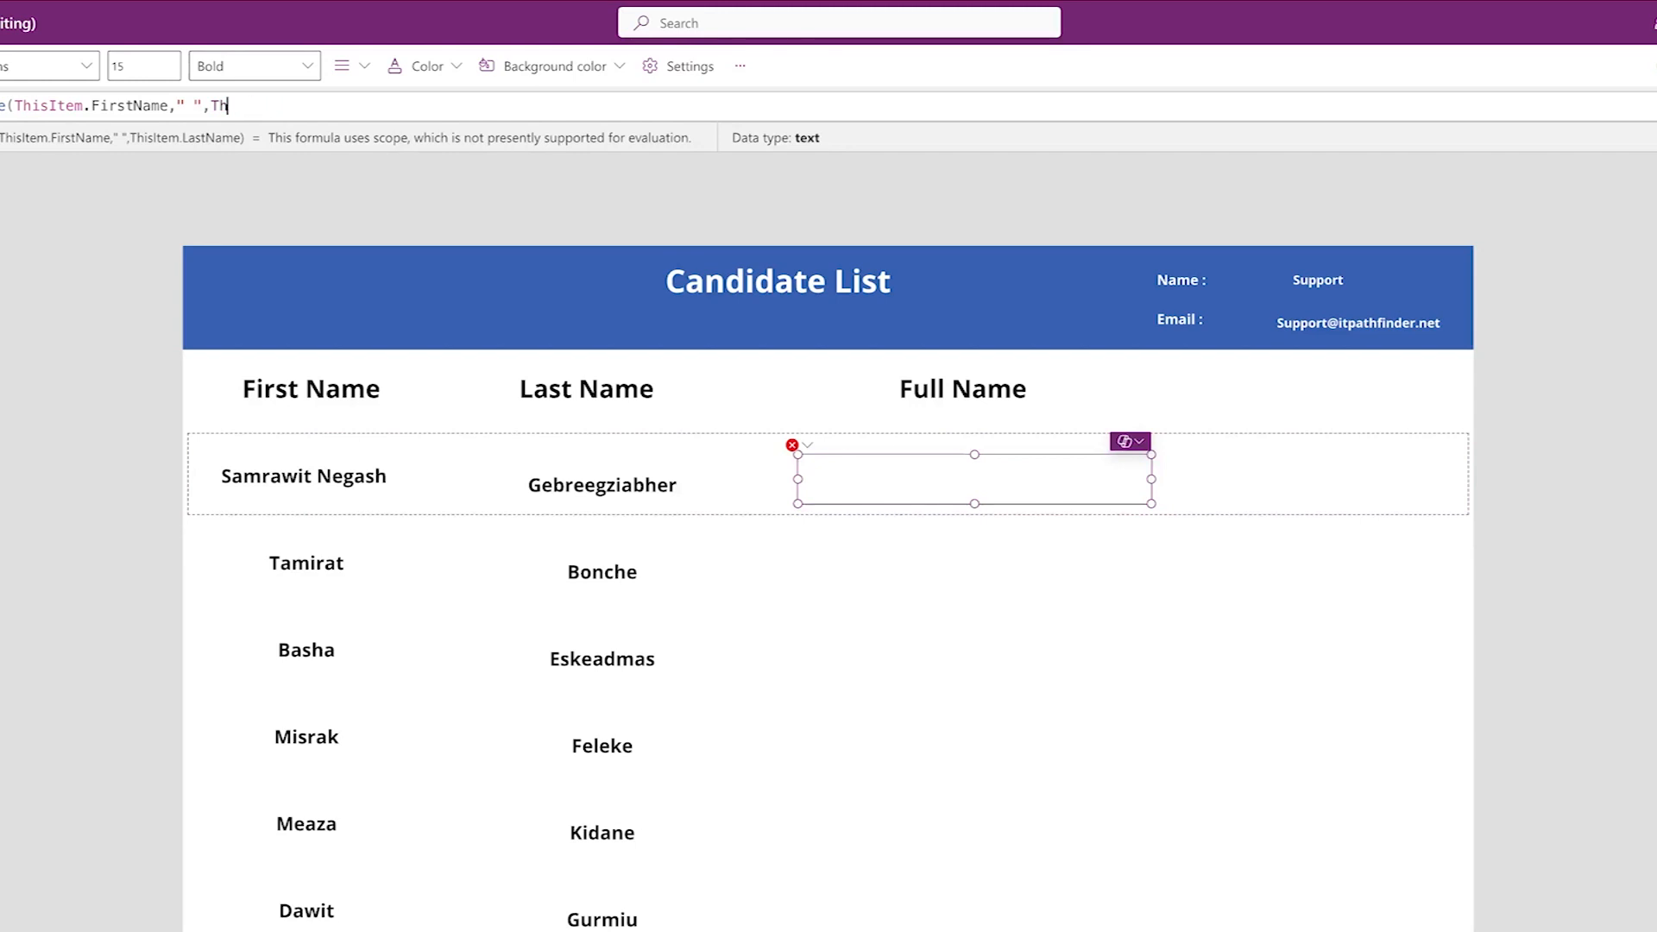
key("BackSpace")
key("BackSpace")
key("BackSpace")
key("BackSpace")
key("BackSpace")
key("BackSpace")
key("BackSpace")
key("BackSpace")
key("BackSpace")
key("BackSpace")
key("BackSpace")
key("BackSpace")
key("BackSpace")
key("BackSpace")
key("BackSpace")
key("BackSpace")
key("BackSpace")
key("BackSpace")
key("BackSpace")
key("BackSpace")
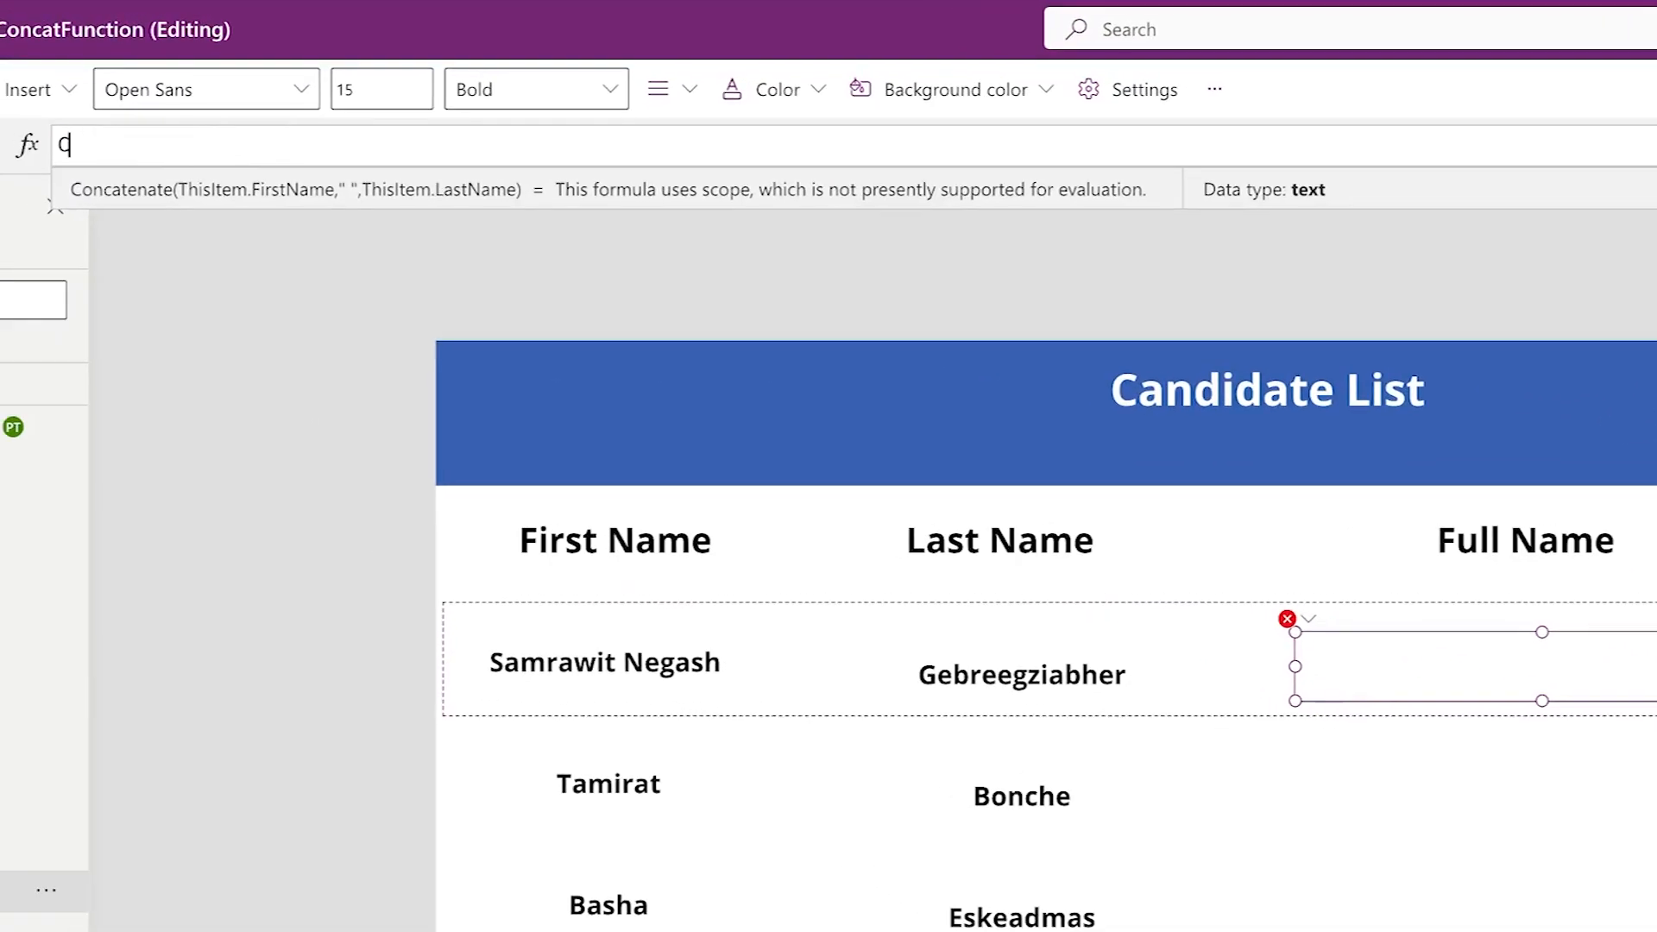
key("BackSpace")
type("this")
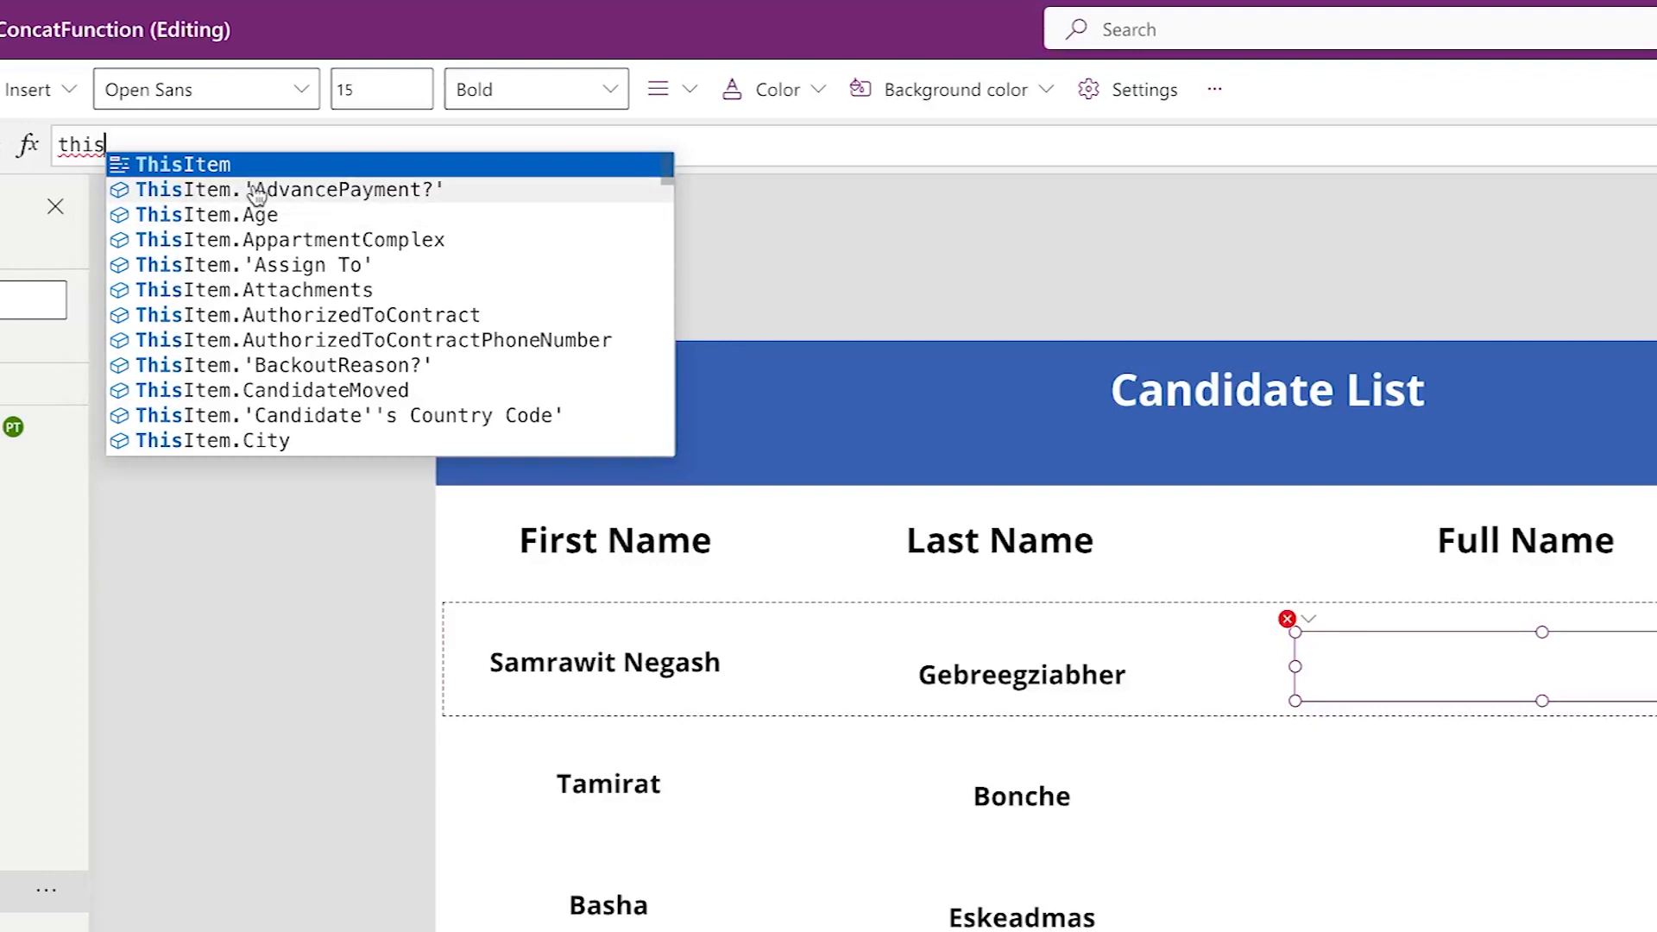
left_click(223, 164)
type(".firs")
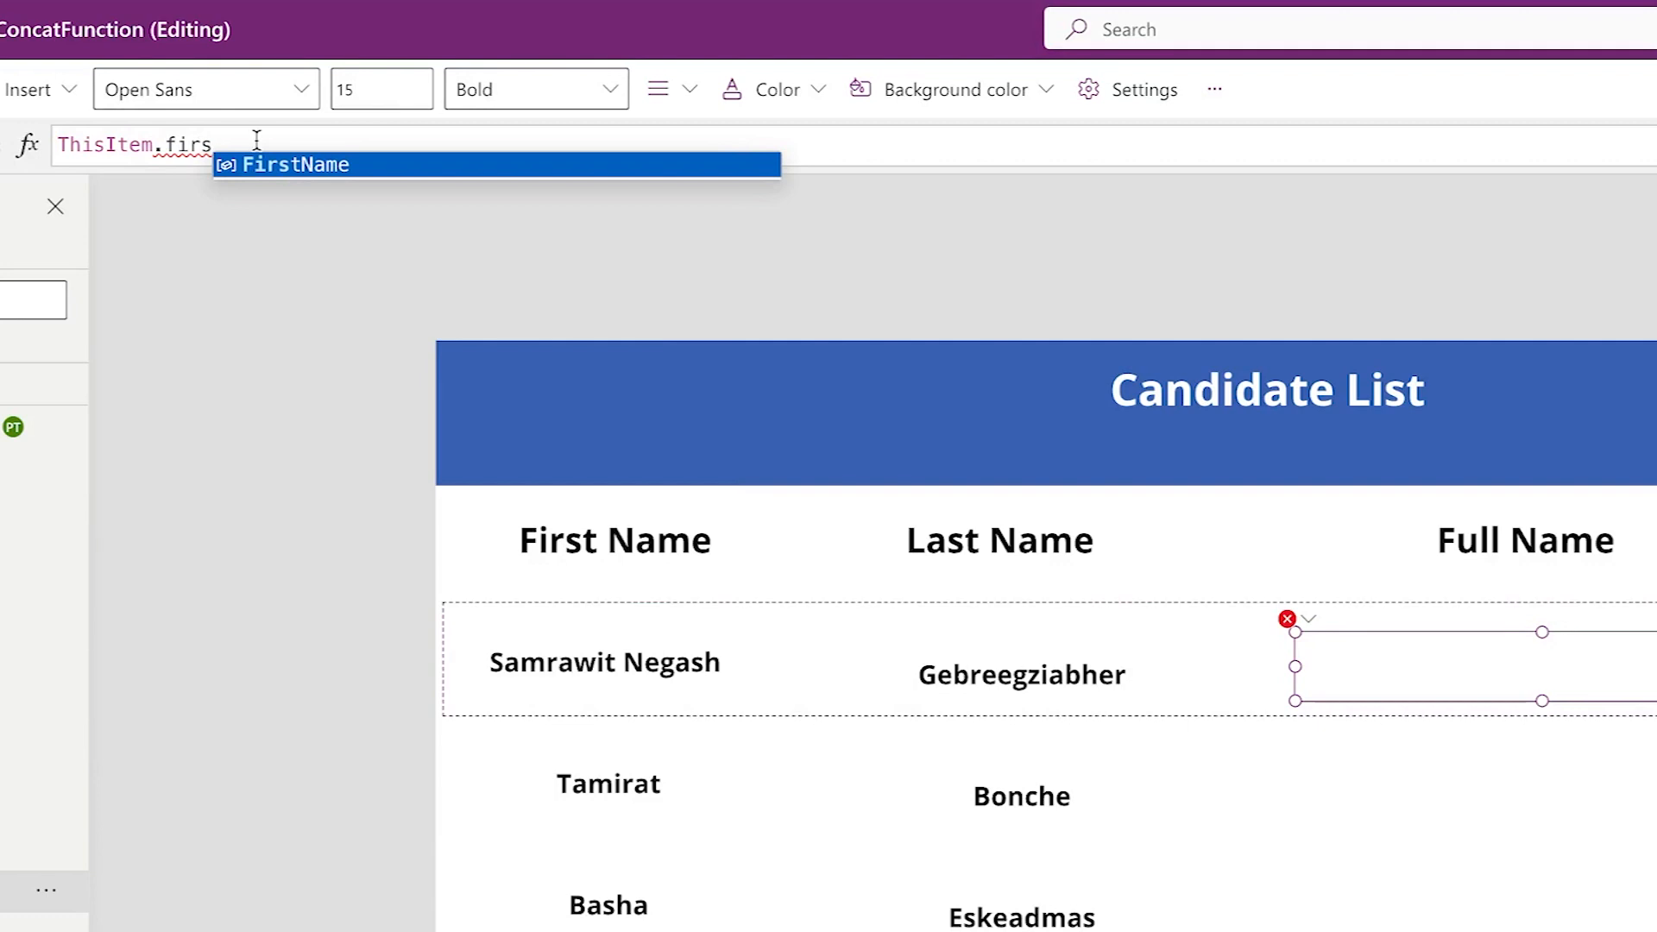
left_click(303, 164)
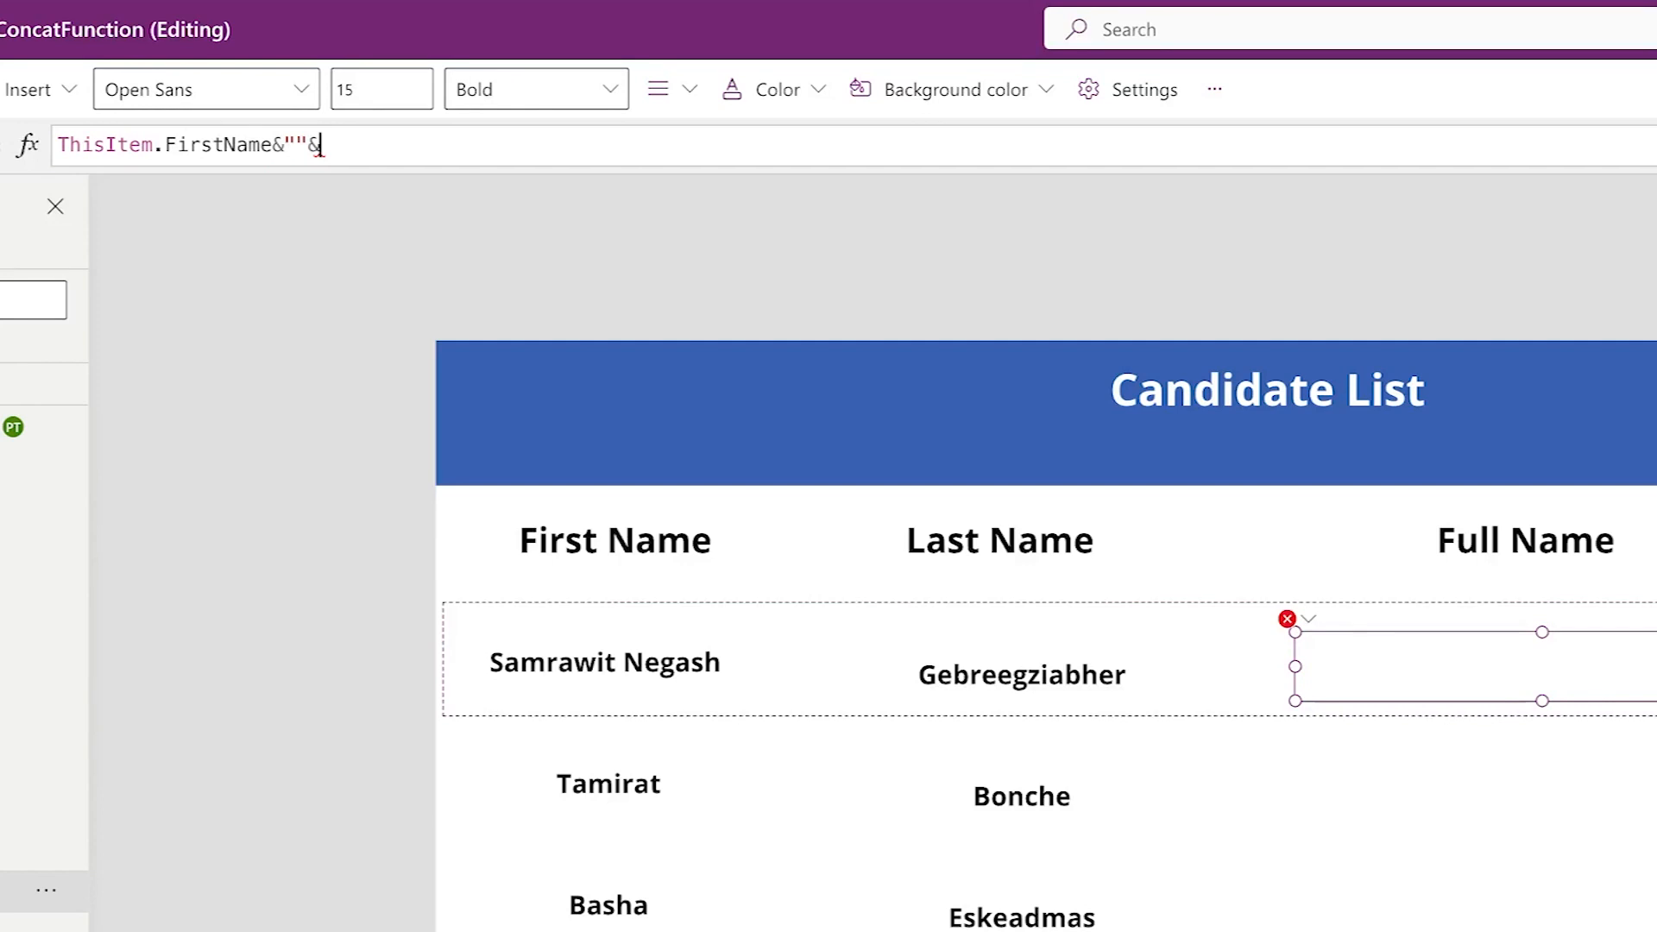
- Complete the formula as ThisItem.FirstName&" "&ThisItem.LastName, fixing the brackets and space
type("his")
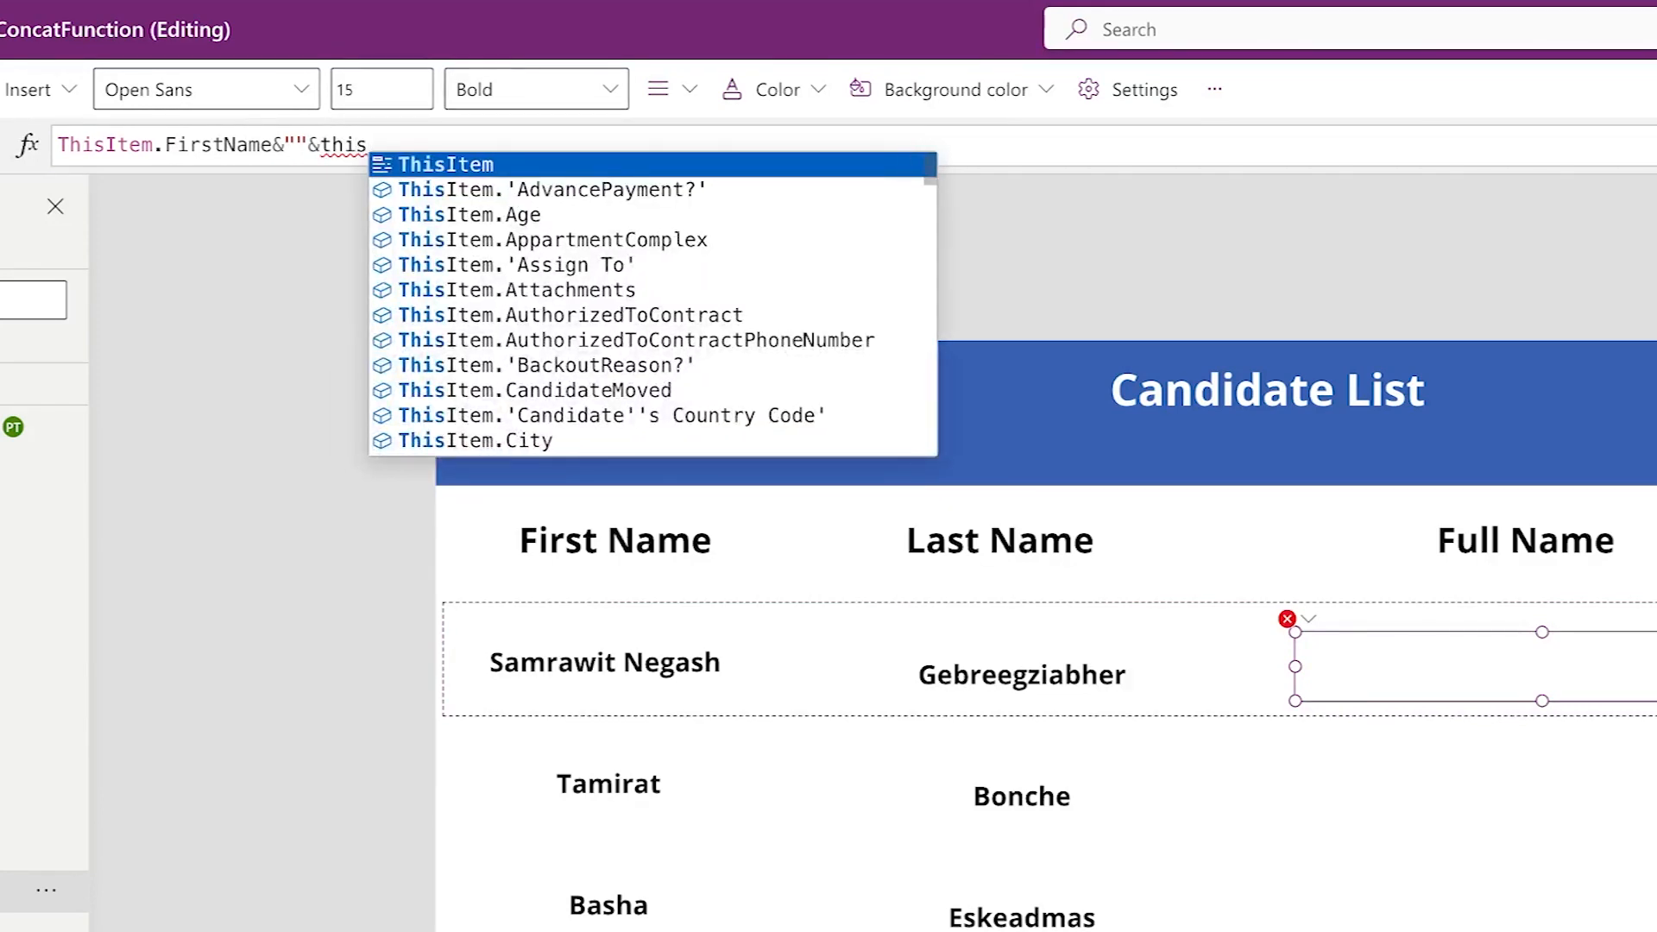
left_click(436, 164)
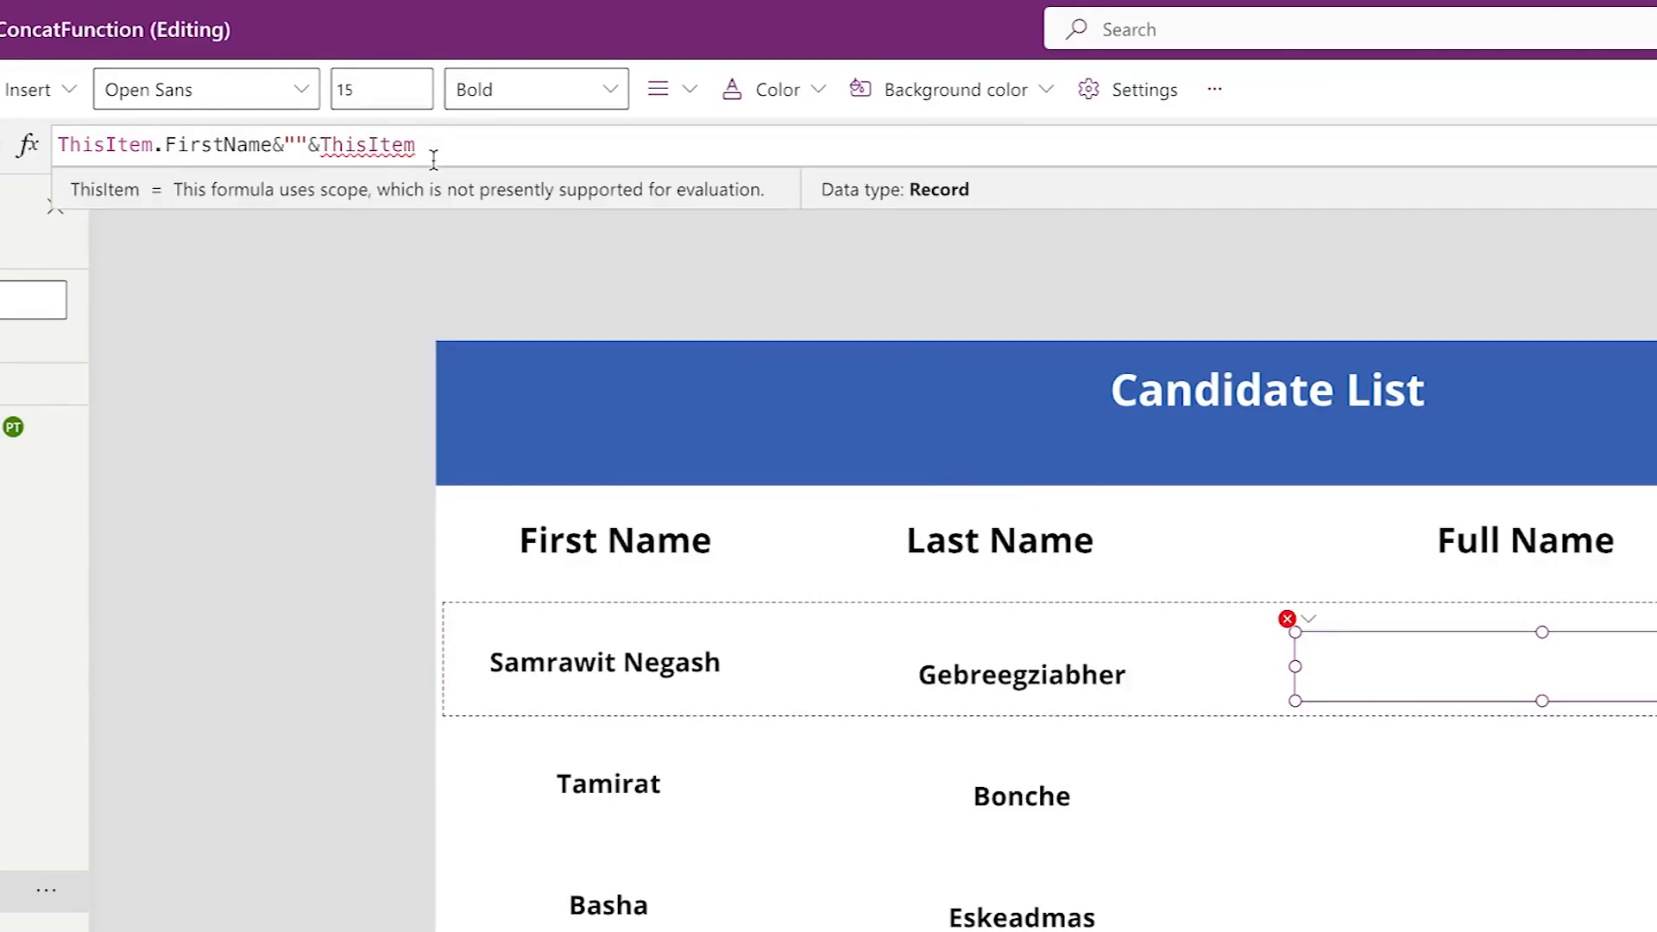
type(".last")
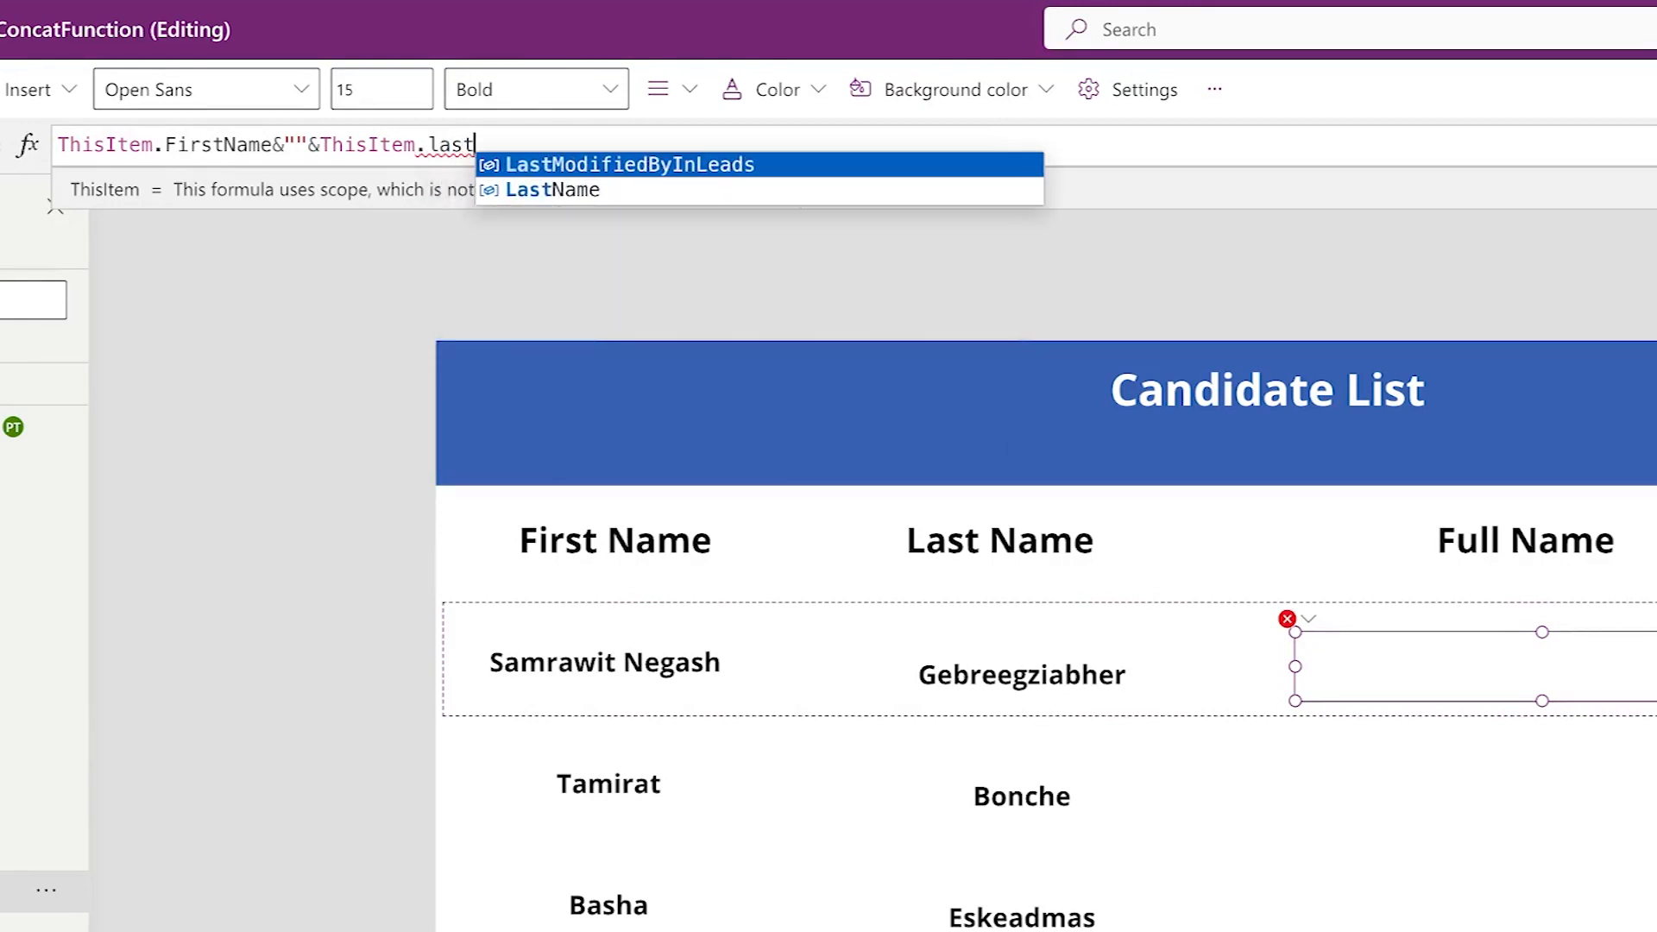
left_click(536, 189)
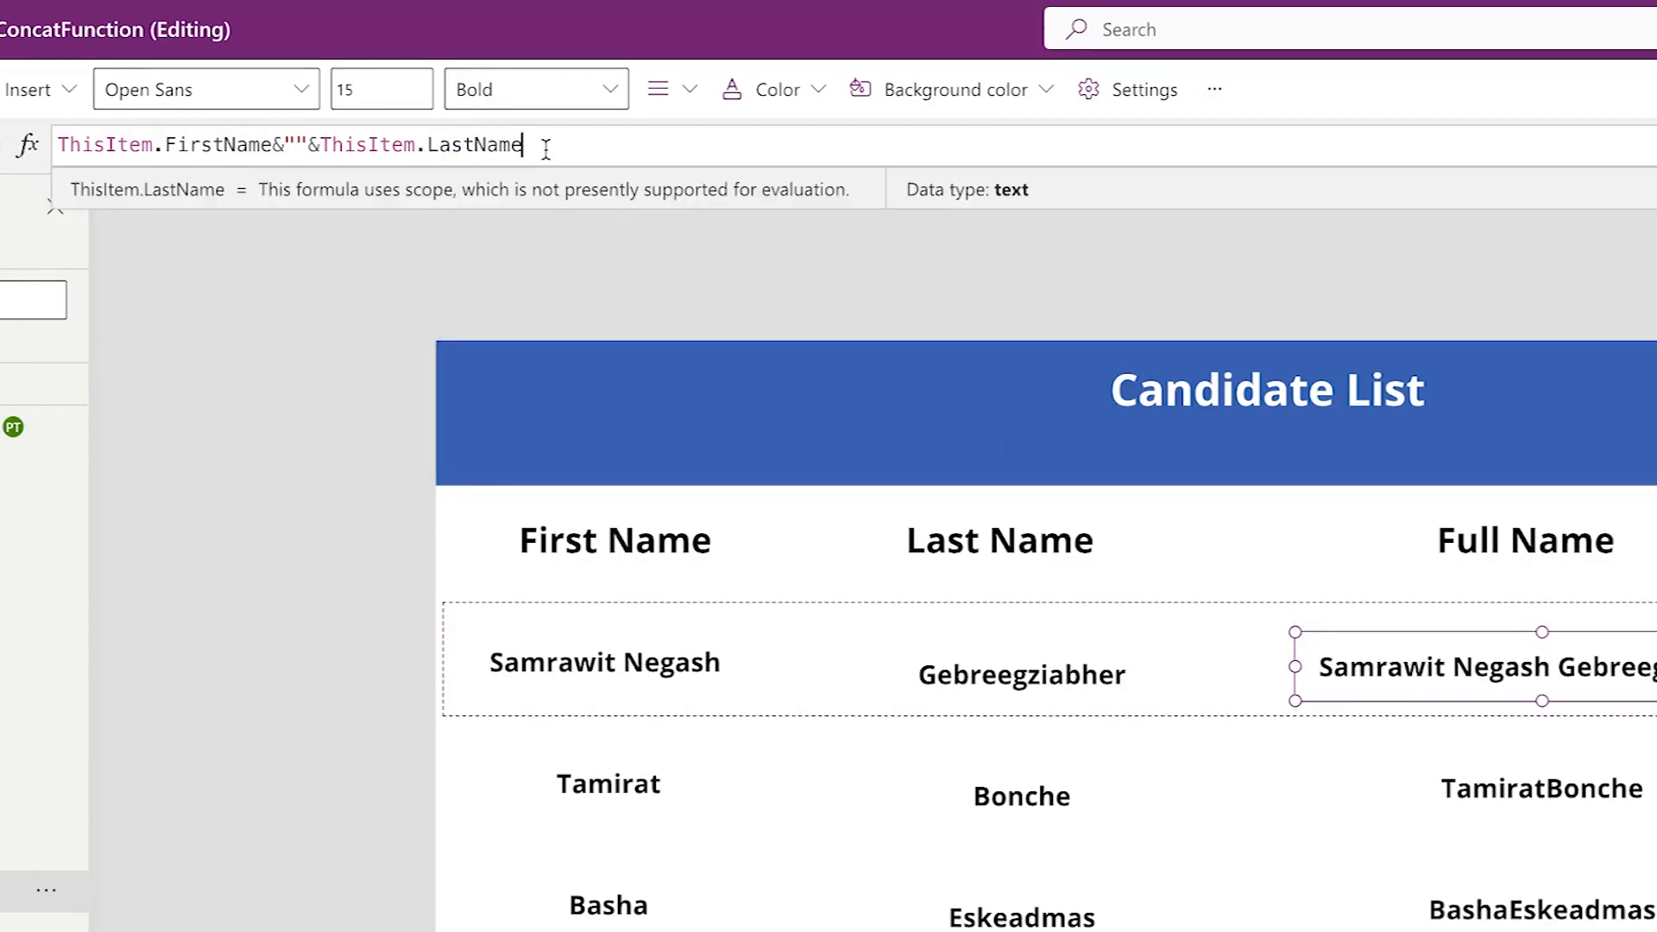
type(")")
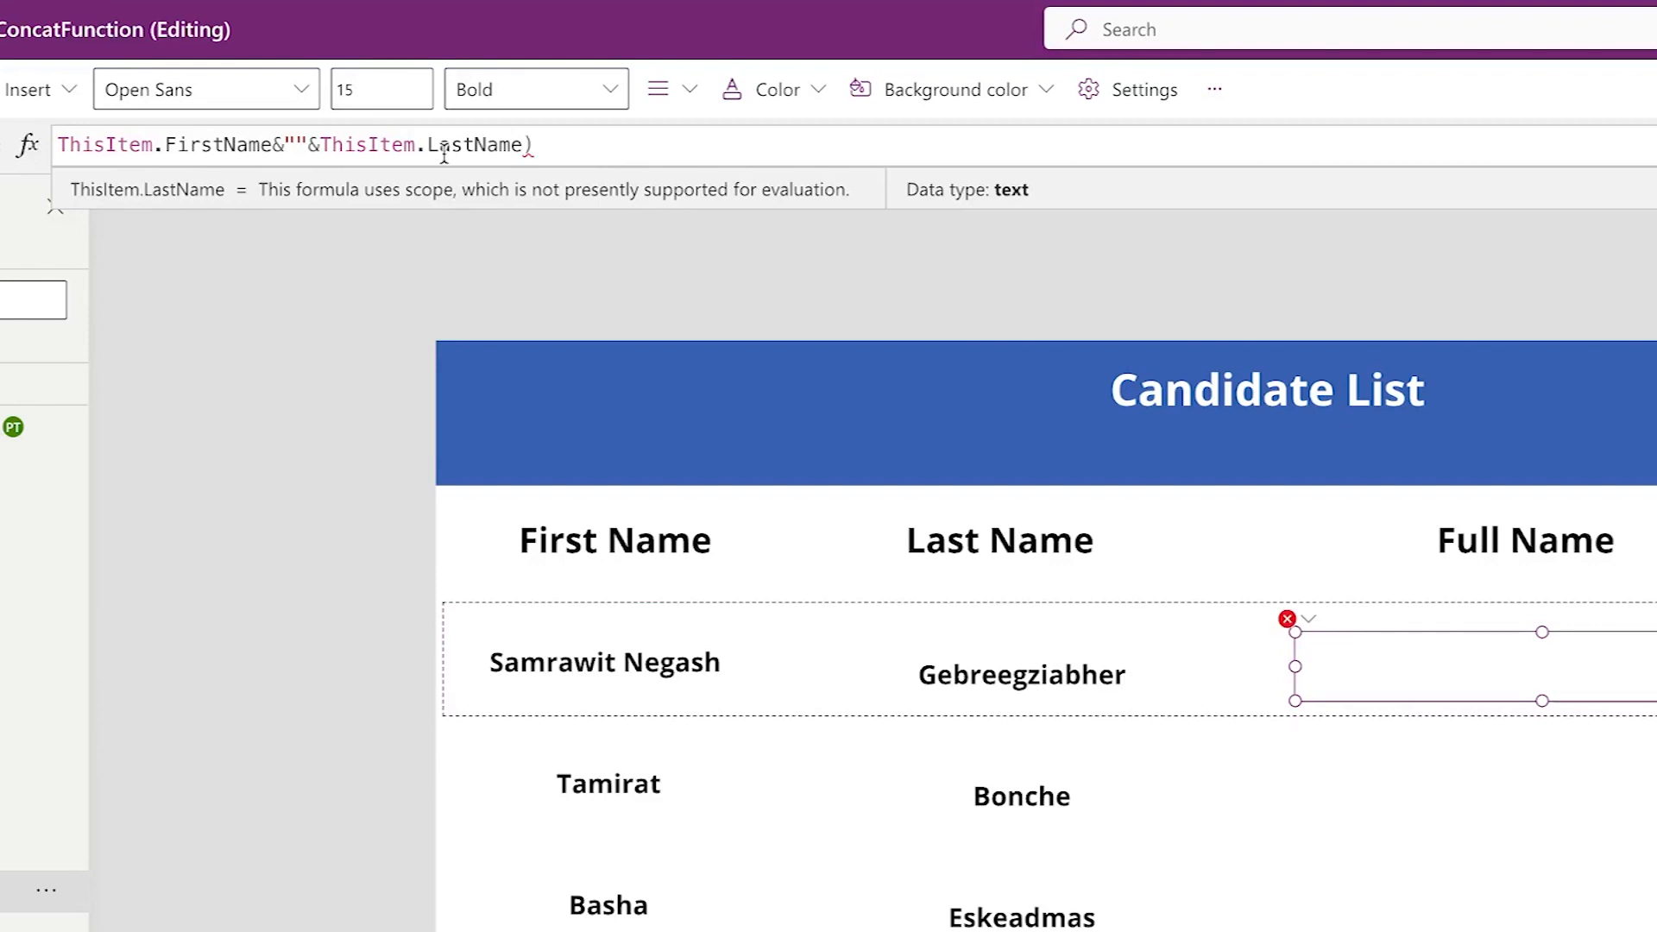
left_click(58, 144)
type("(")
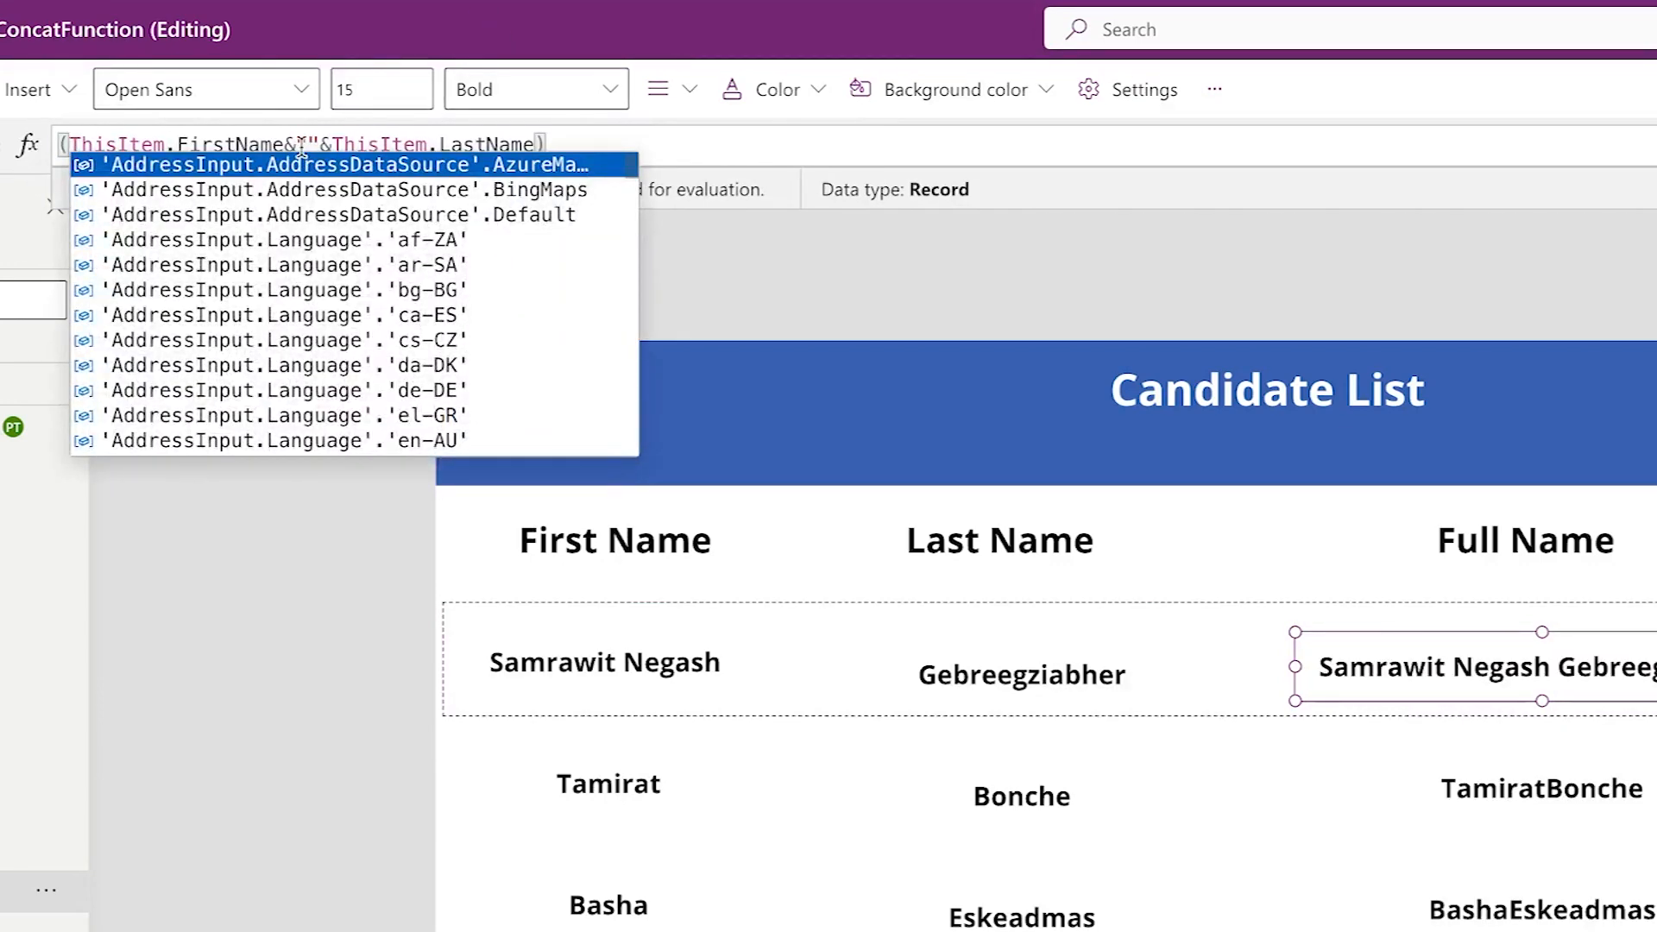
left_click(300, 144)
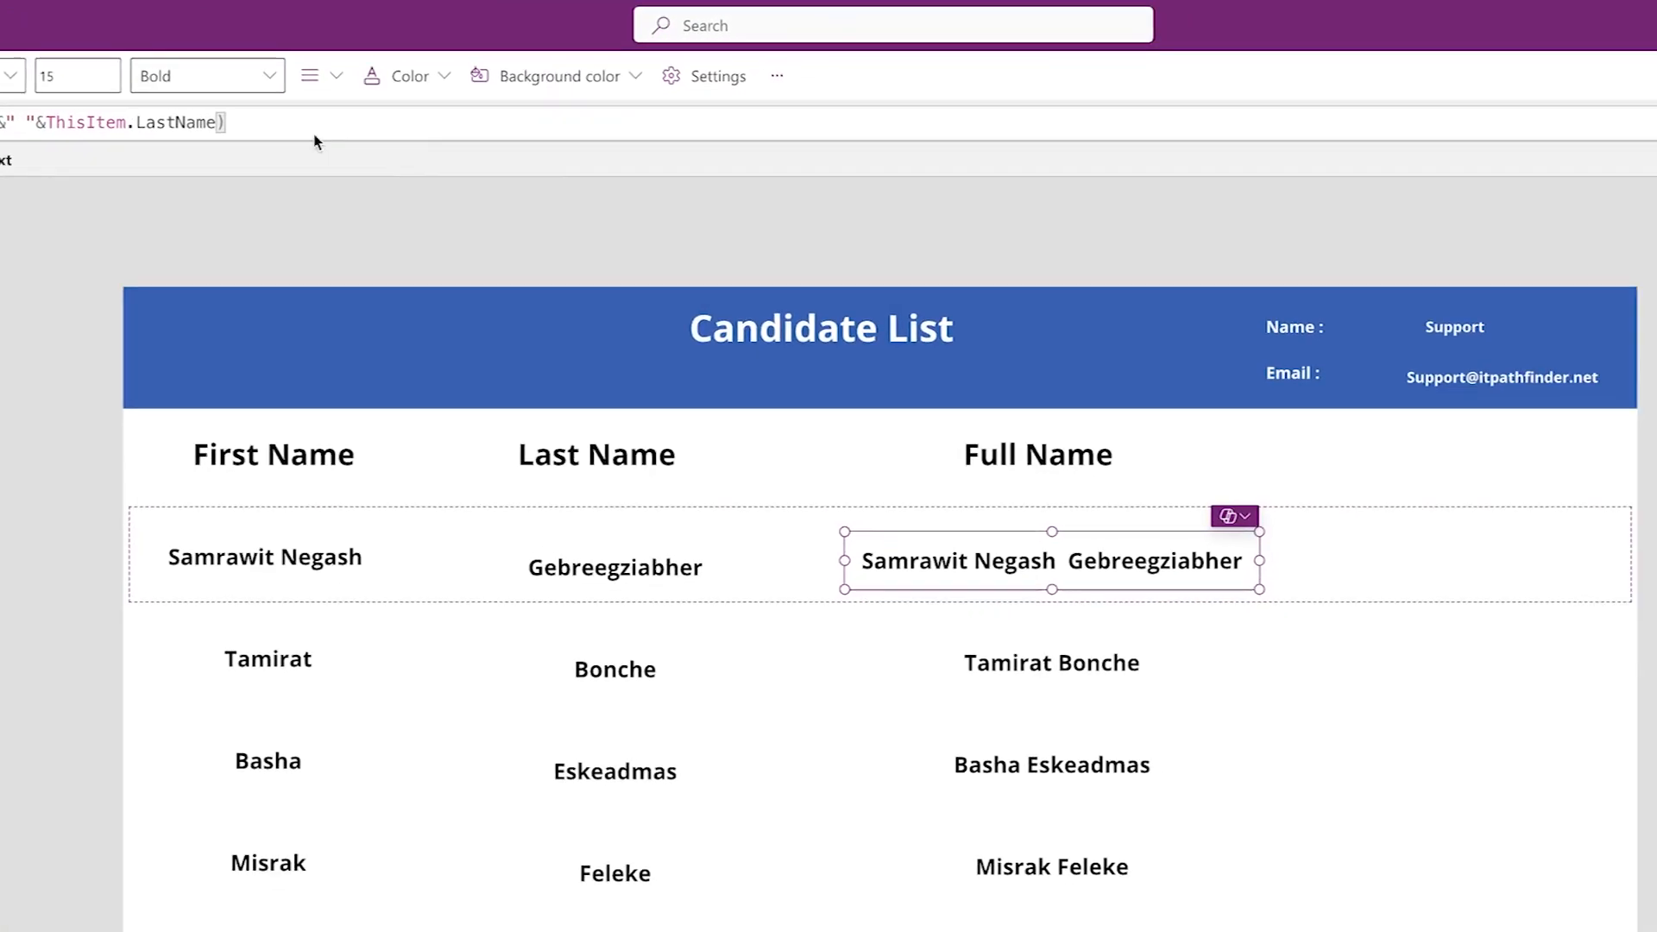
left_click(1232, 536)
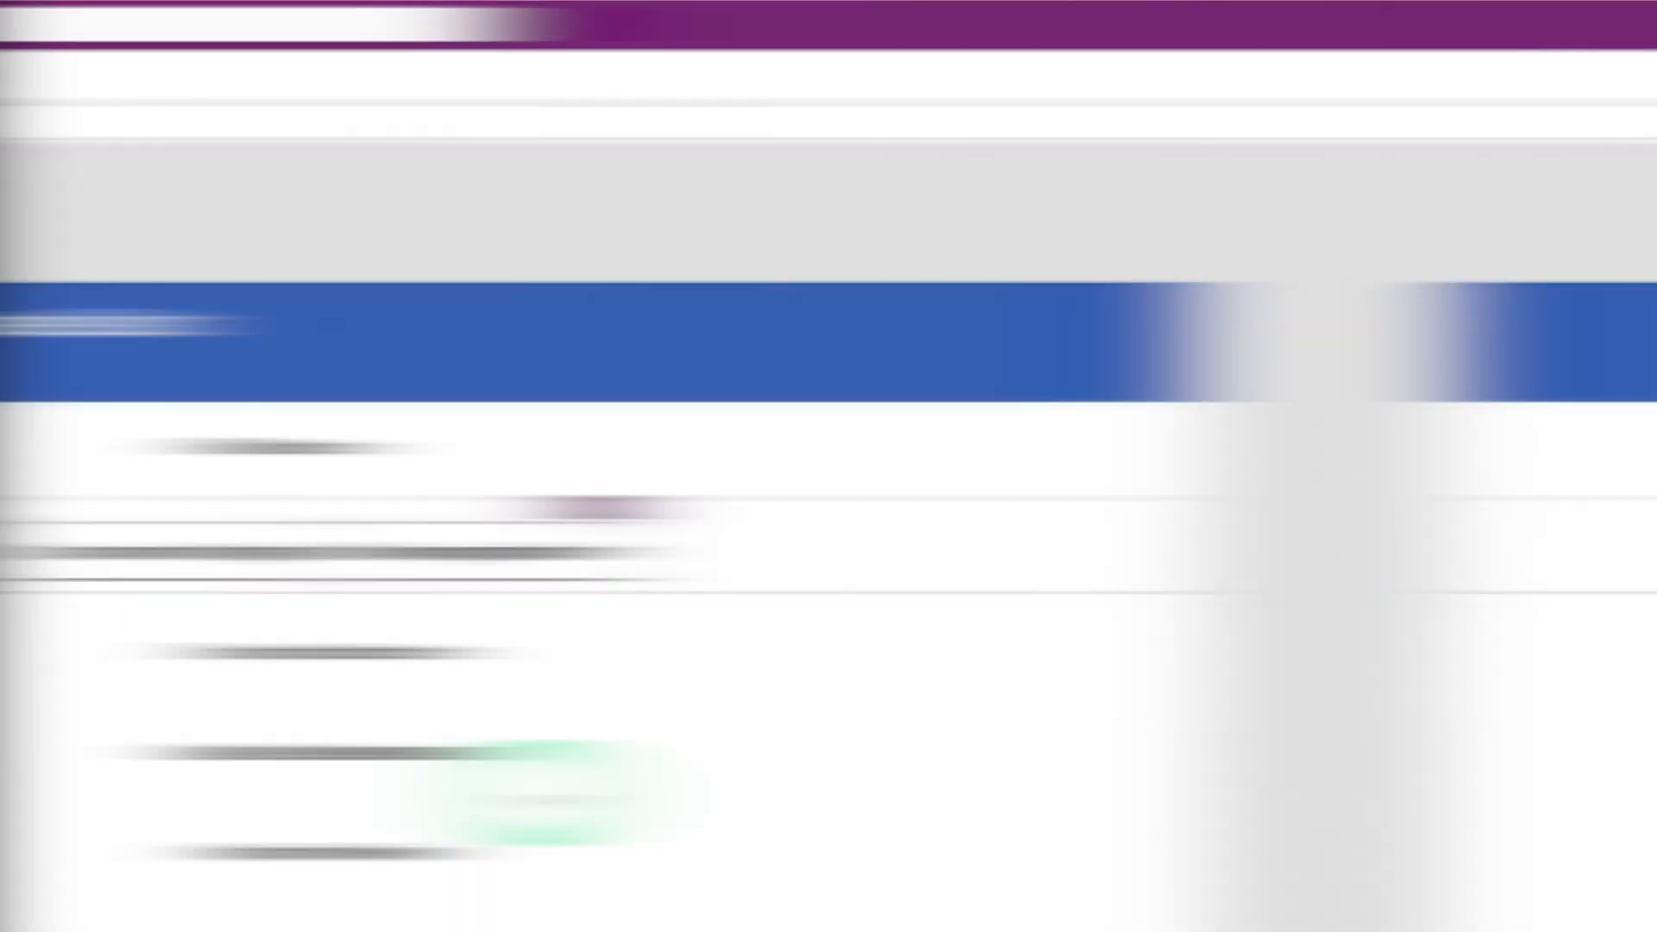
left_click(911, 551)
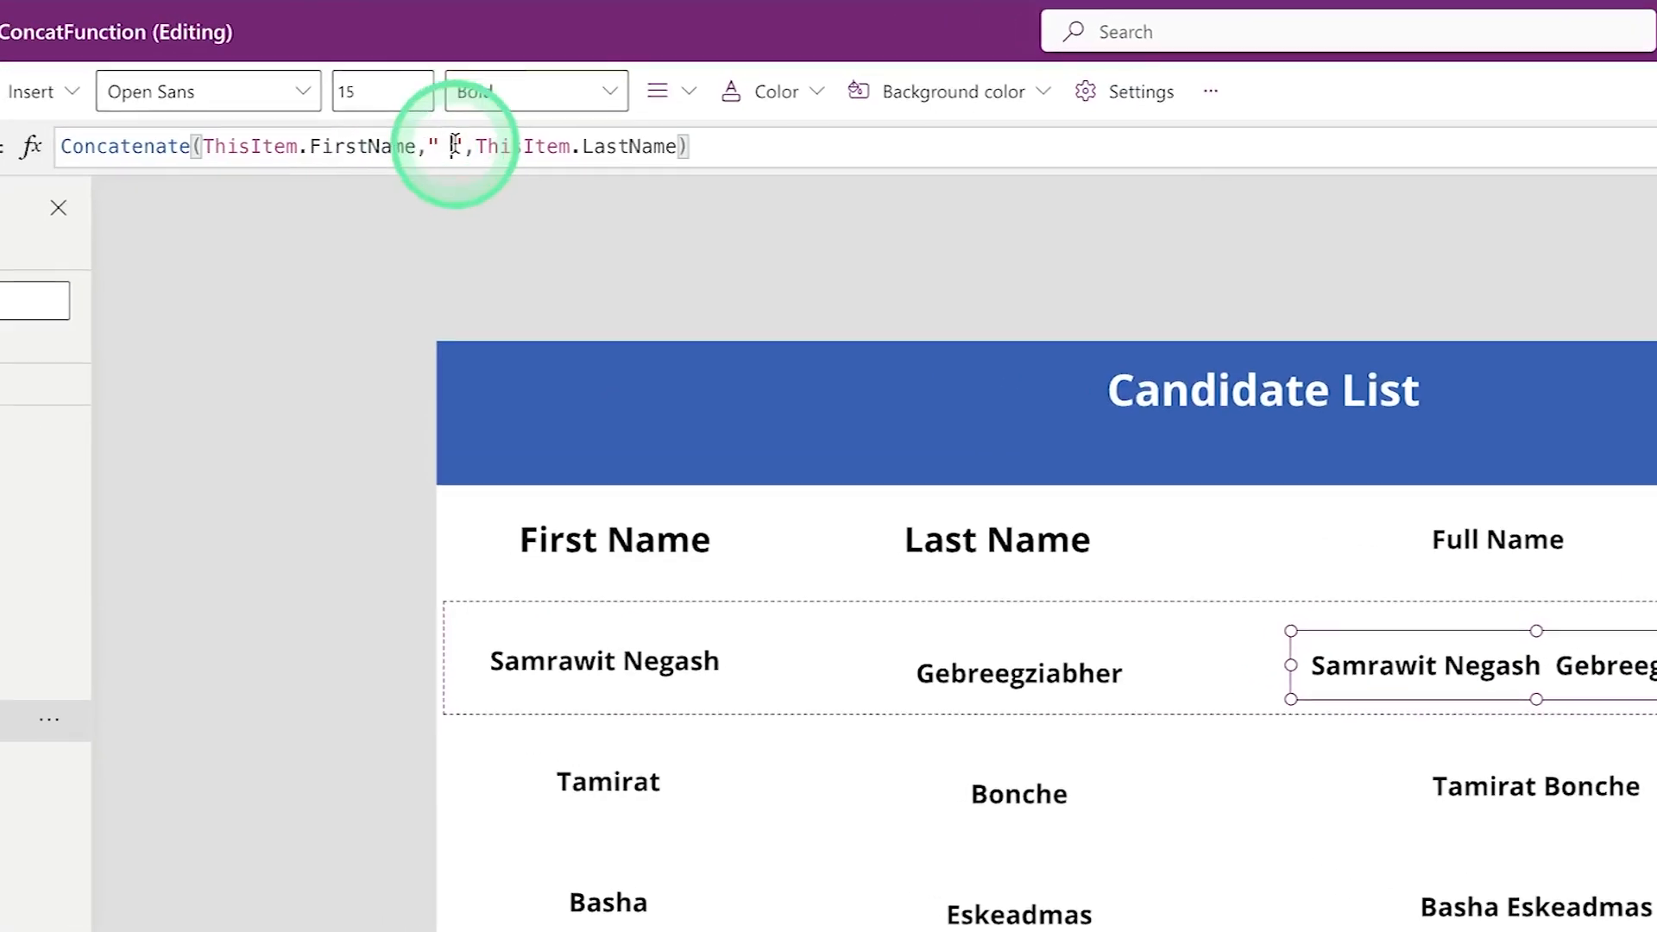
left_click(453, 145)
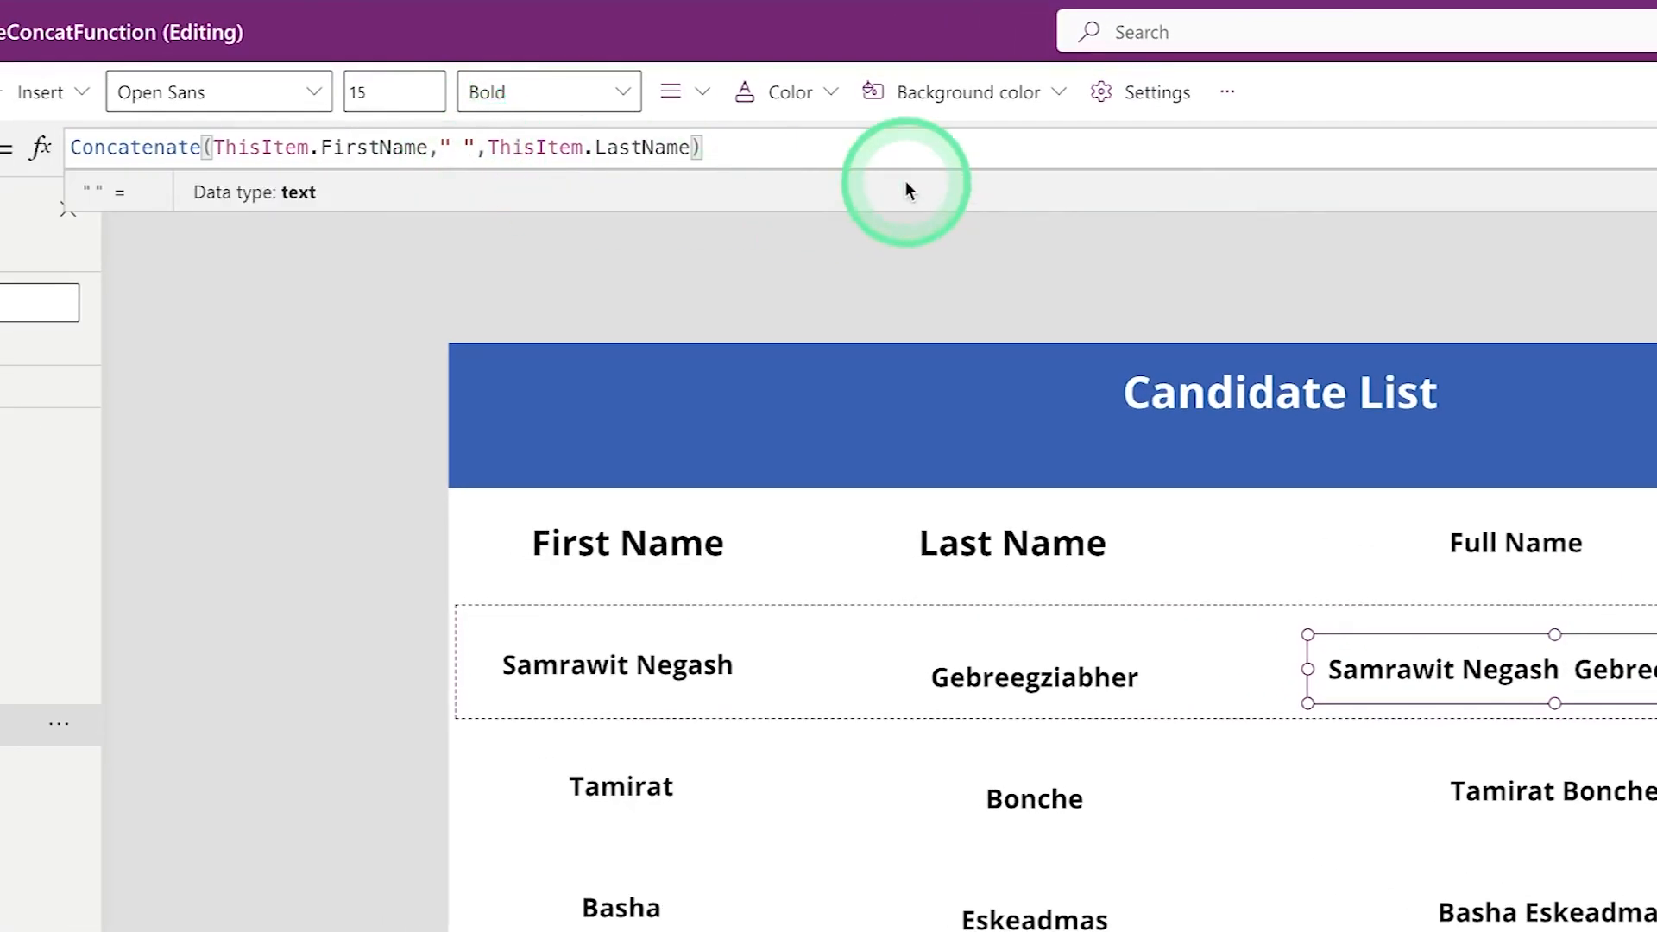
key("BackSpace")
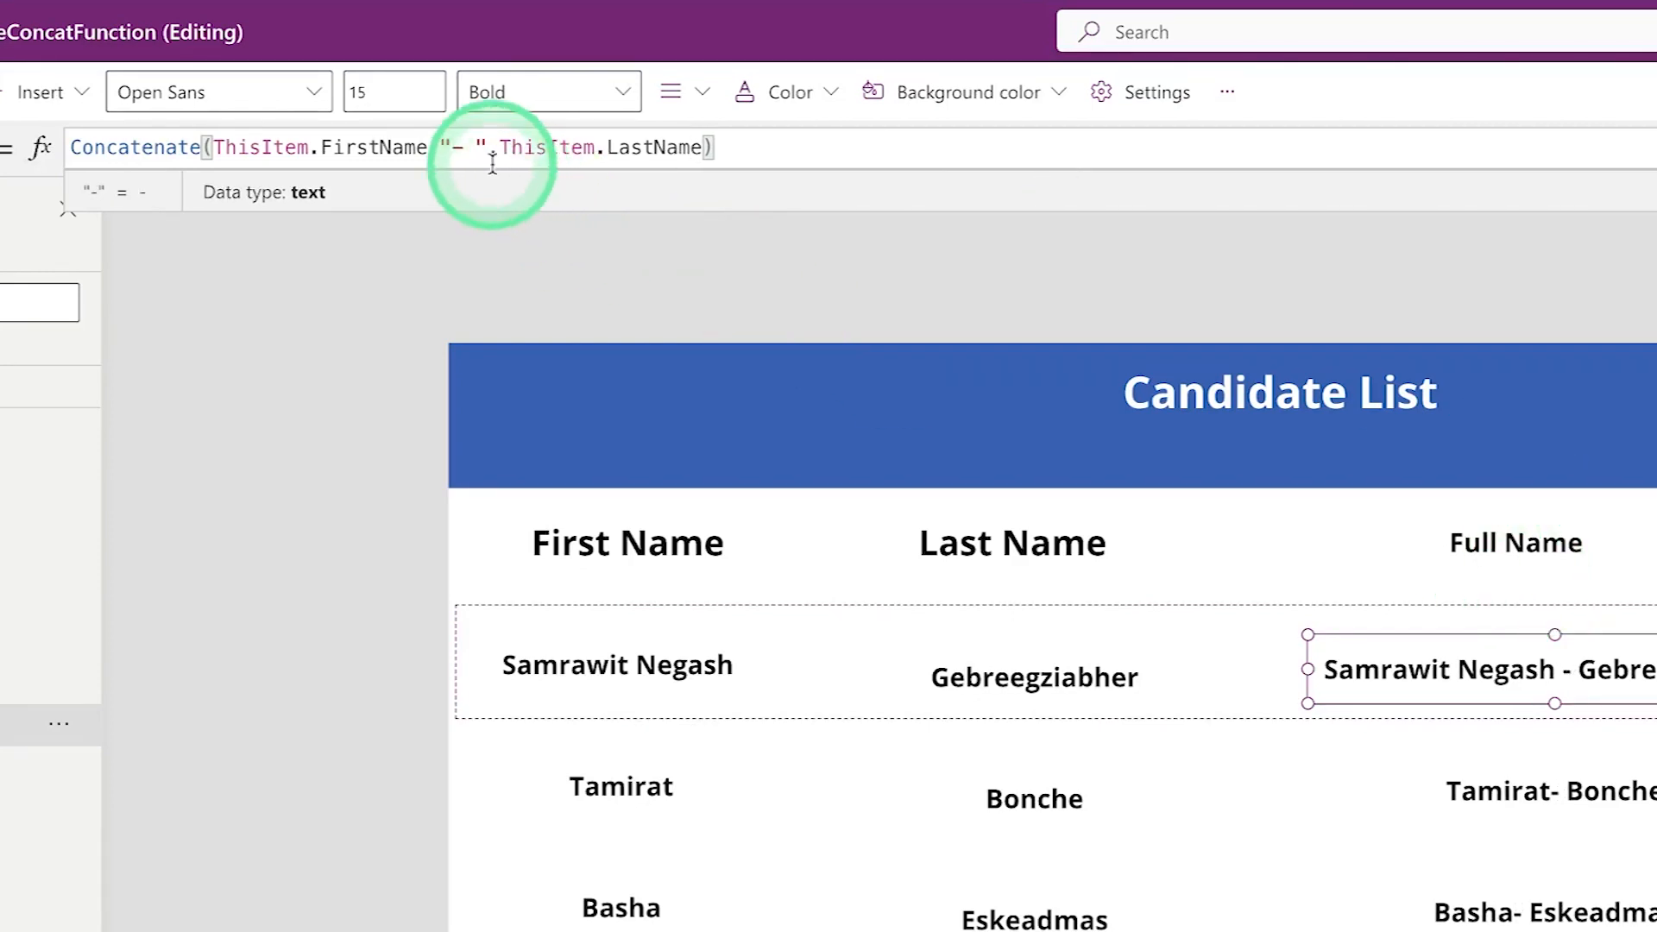
left_click(454, 147)
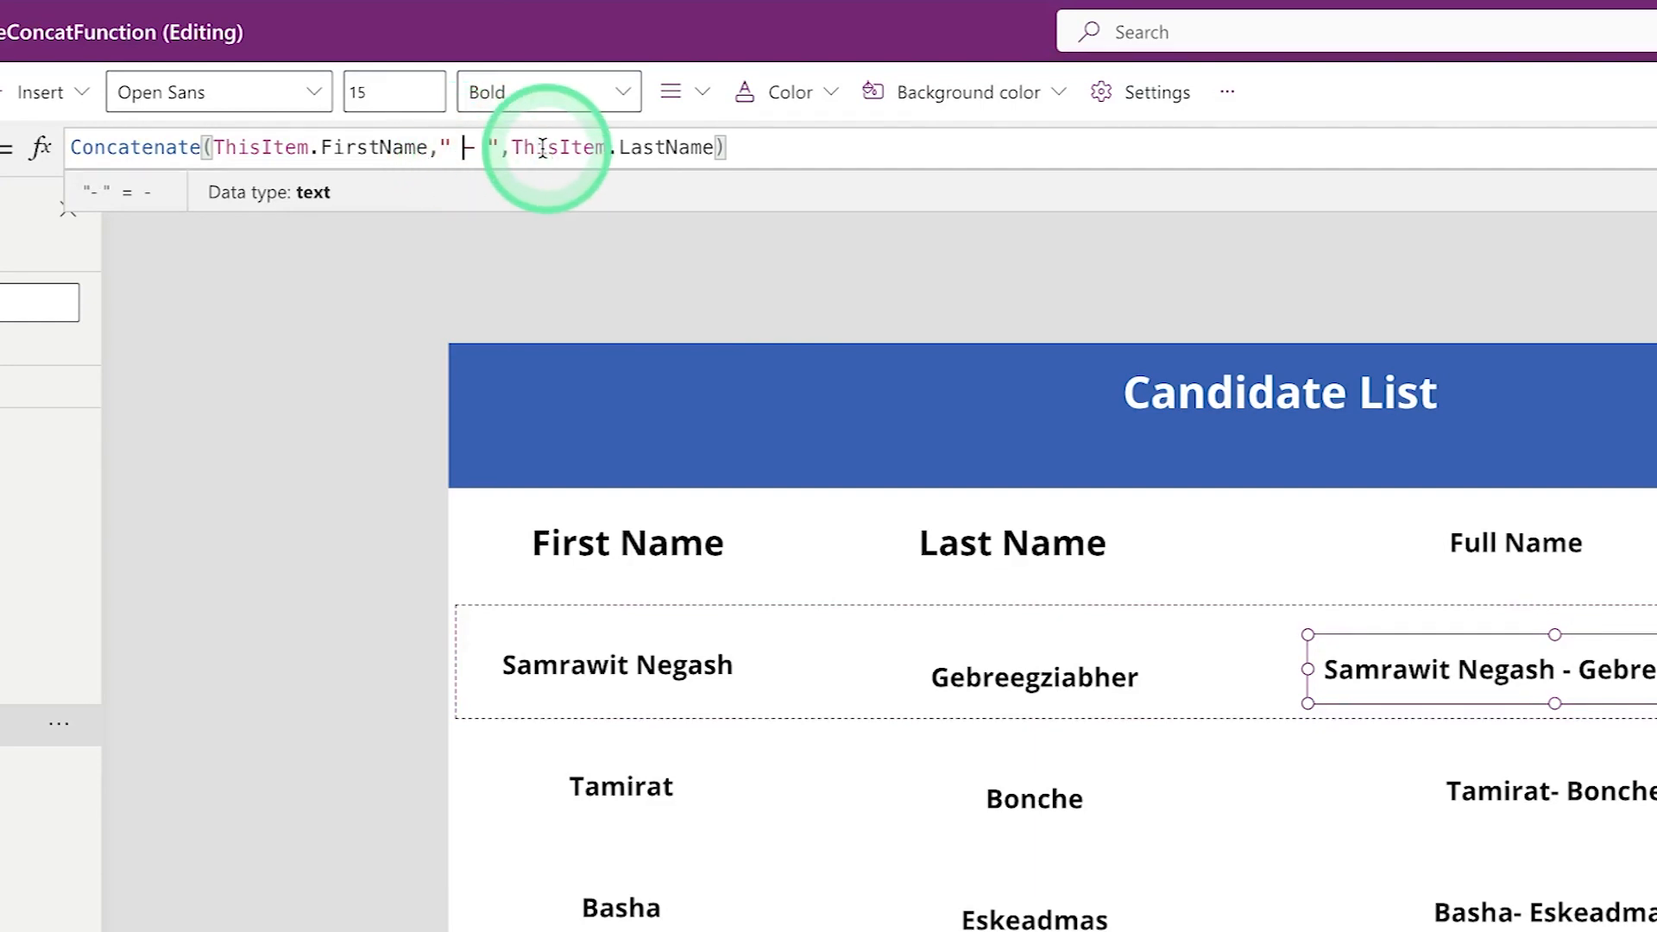
left_click(1528, 548)
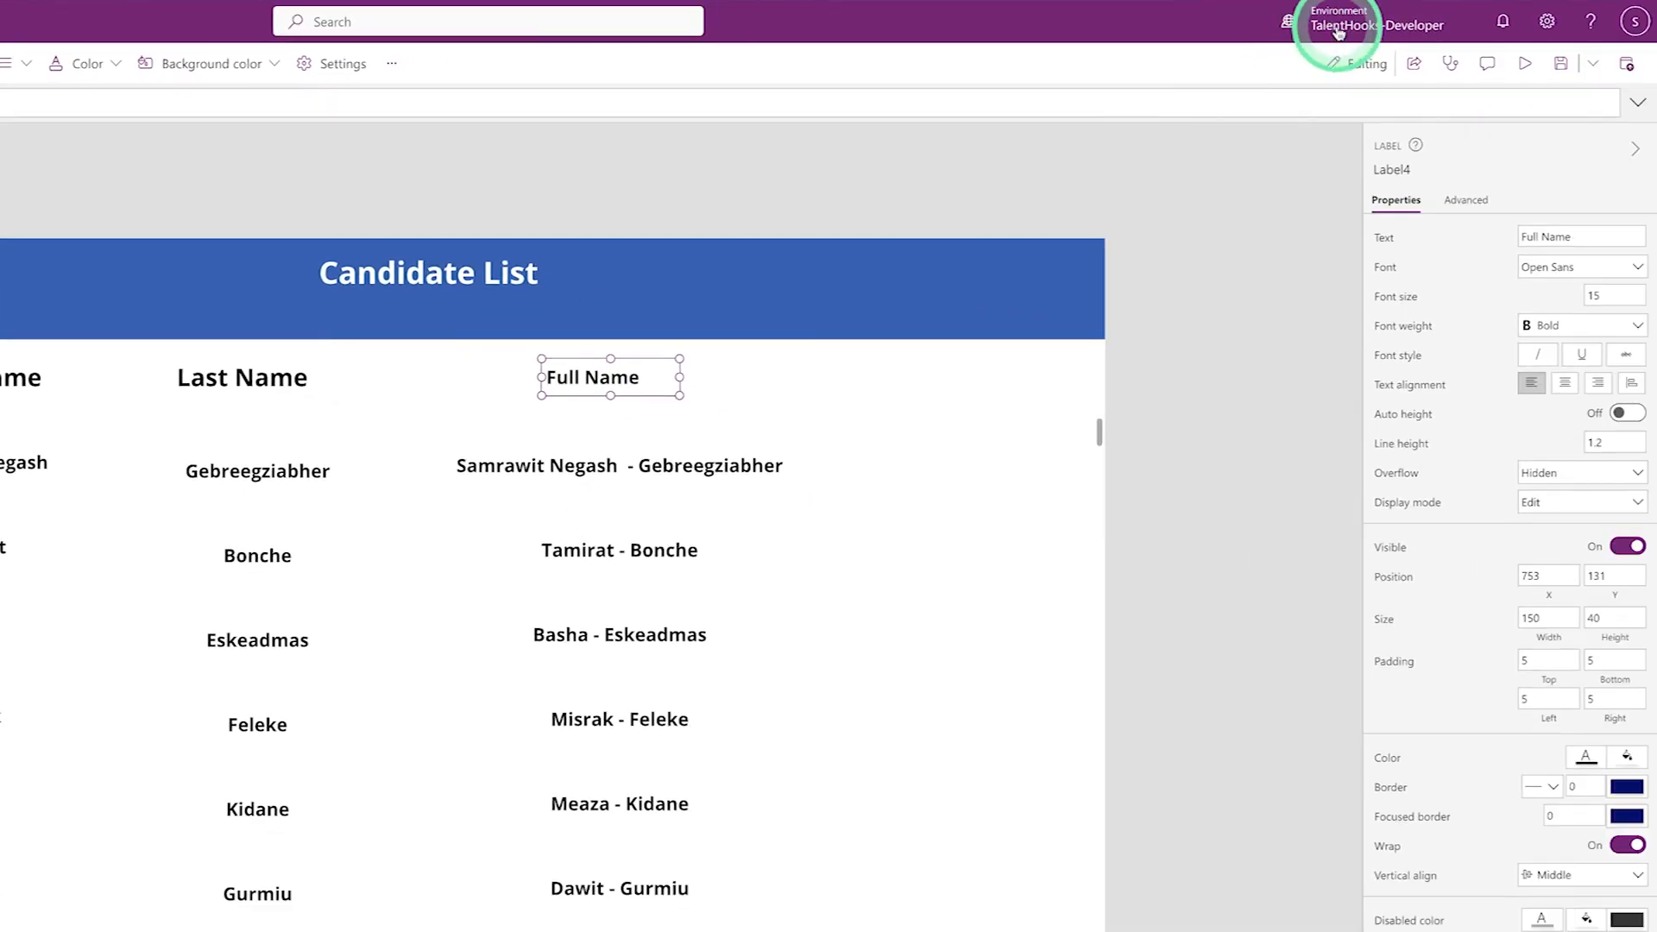
left_click(1556, 66)
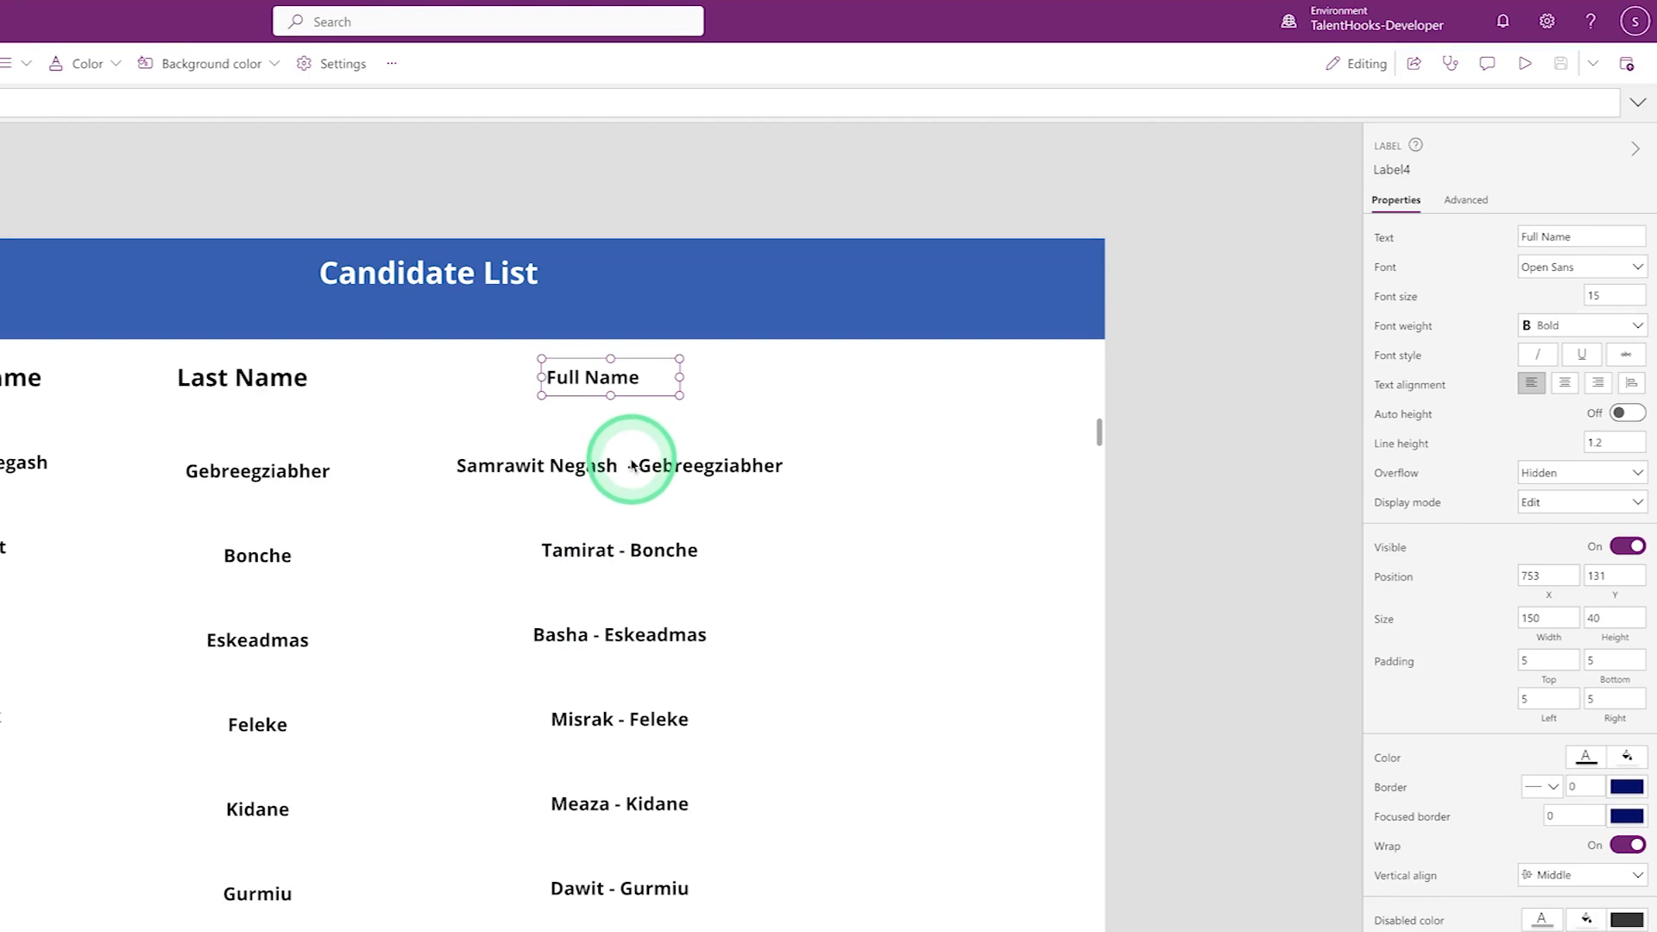
left_click(632, 466)
left_click(417, 118)
key("BackSpace")
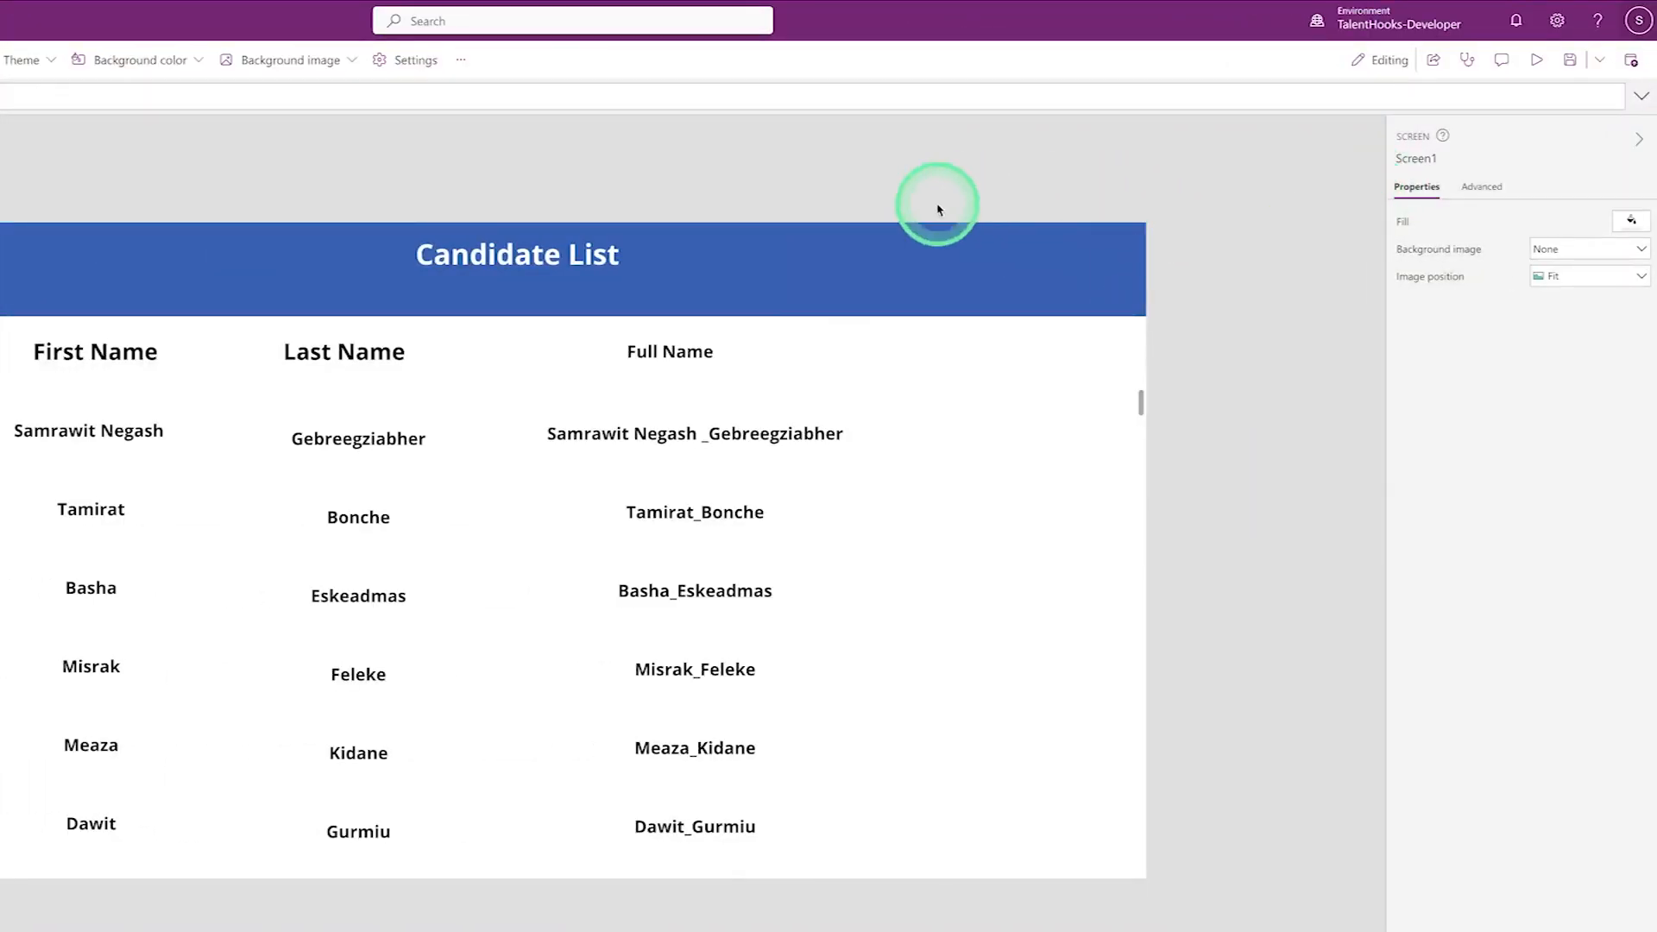
left_click(1638, 22)
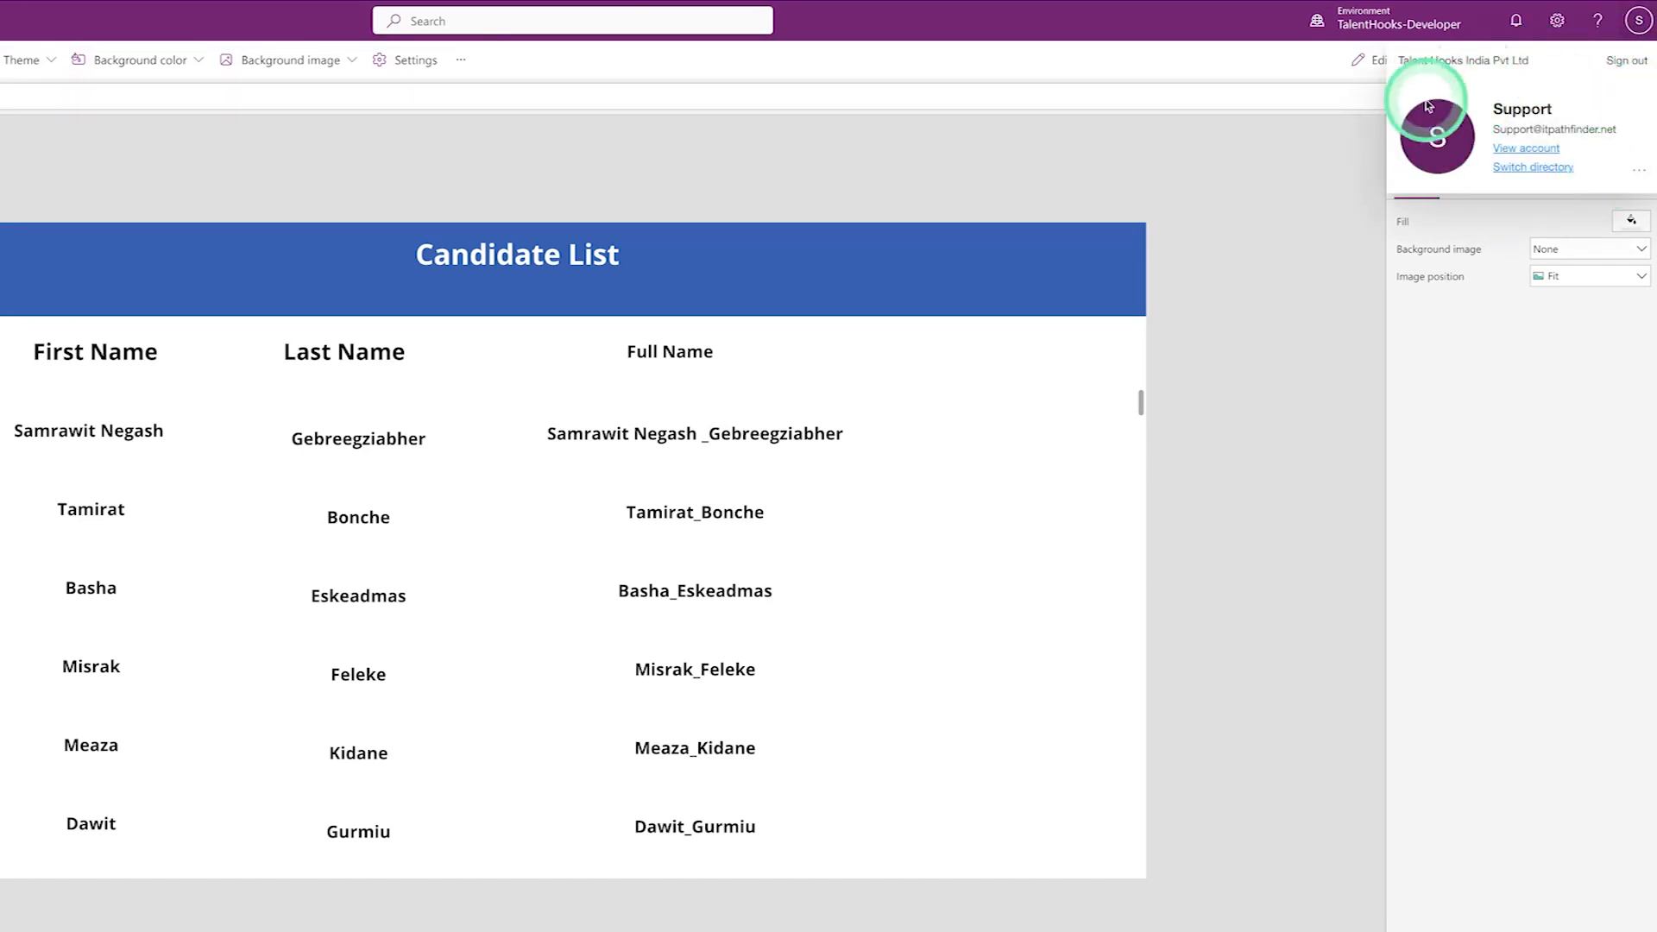
left_click(1629, 28)
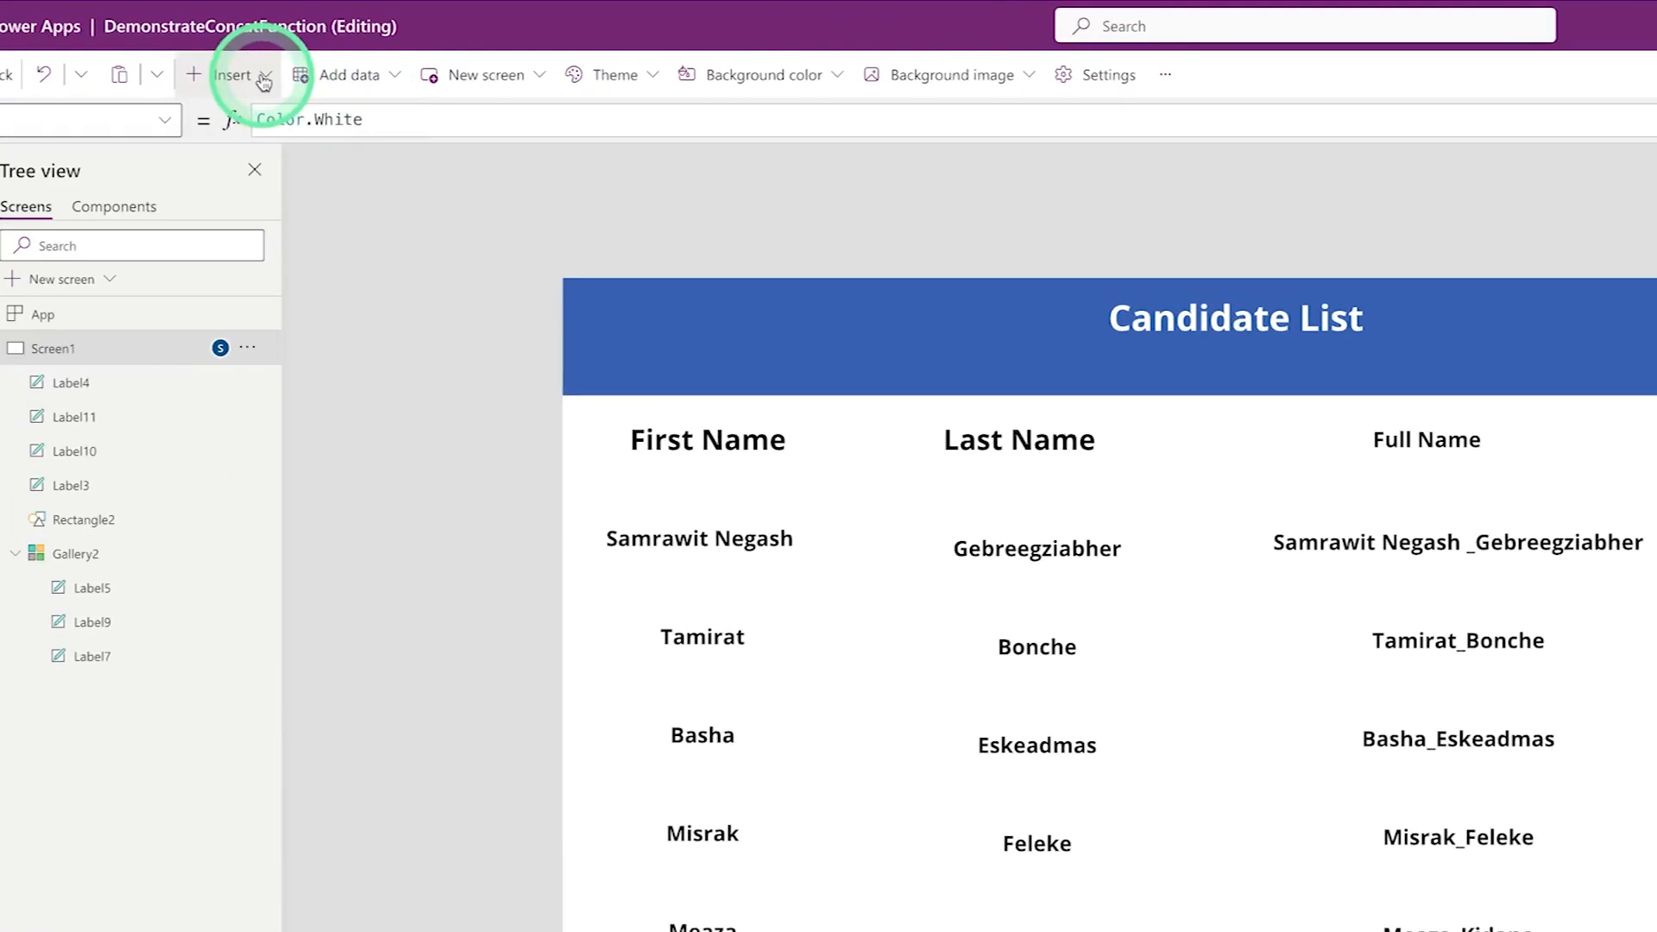
- Insert a header text label whose Text formula is User().FullName
left_click(22, 58)
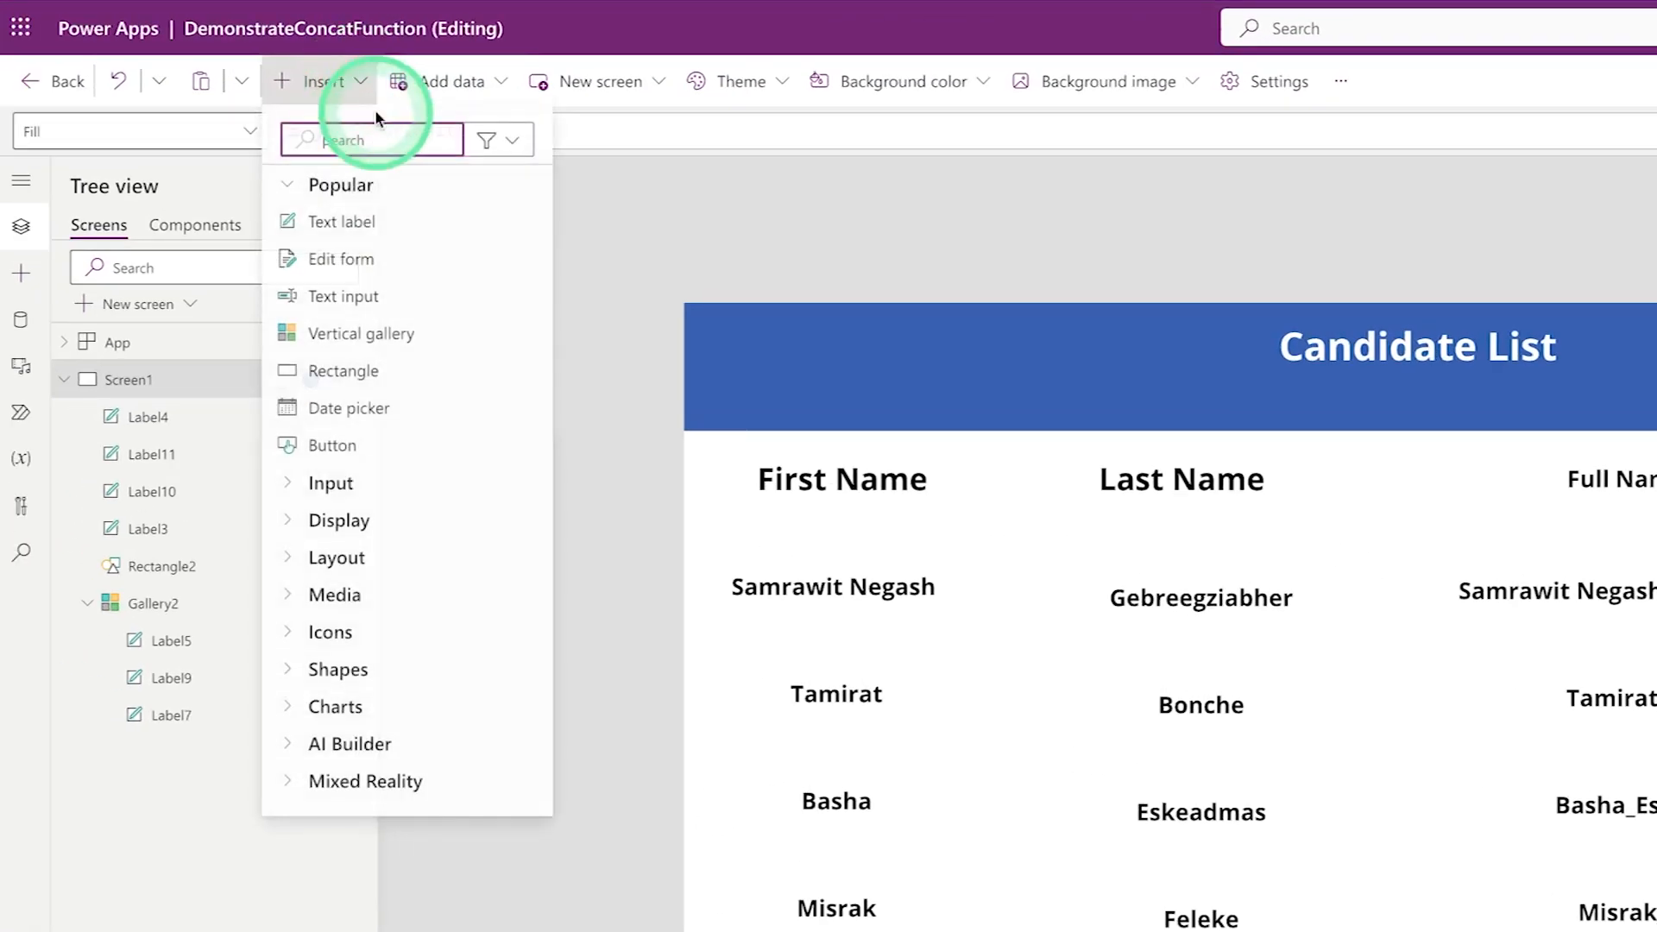
left_click(370, 234)
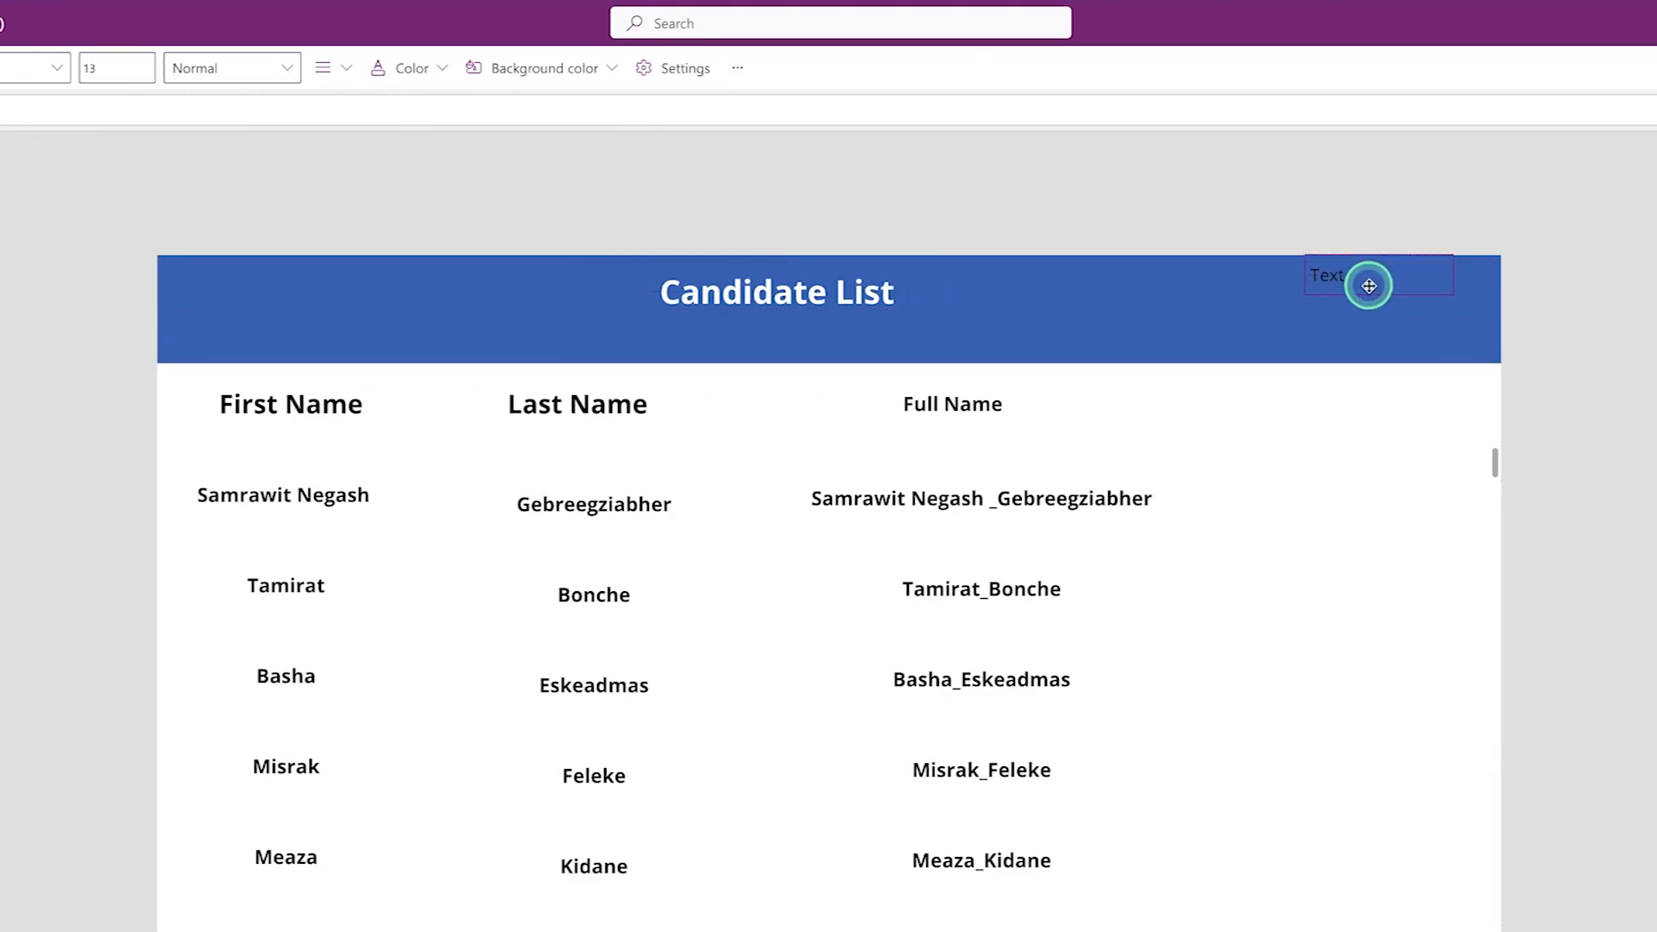
left_click(3, 113)
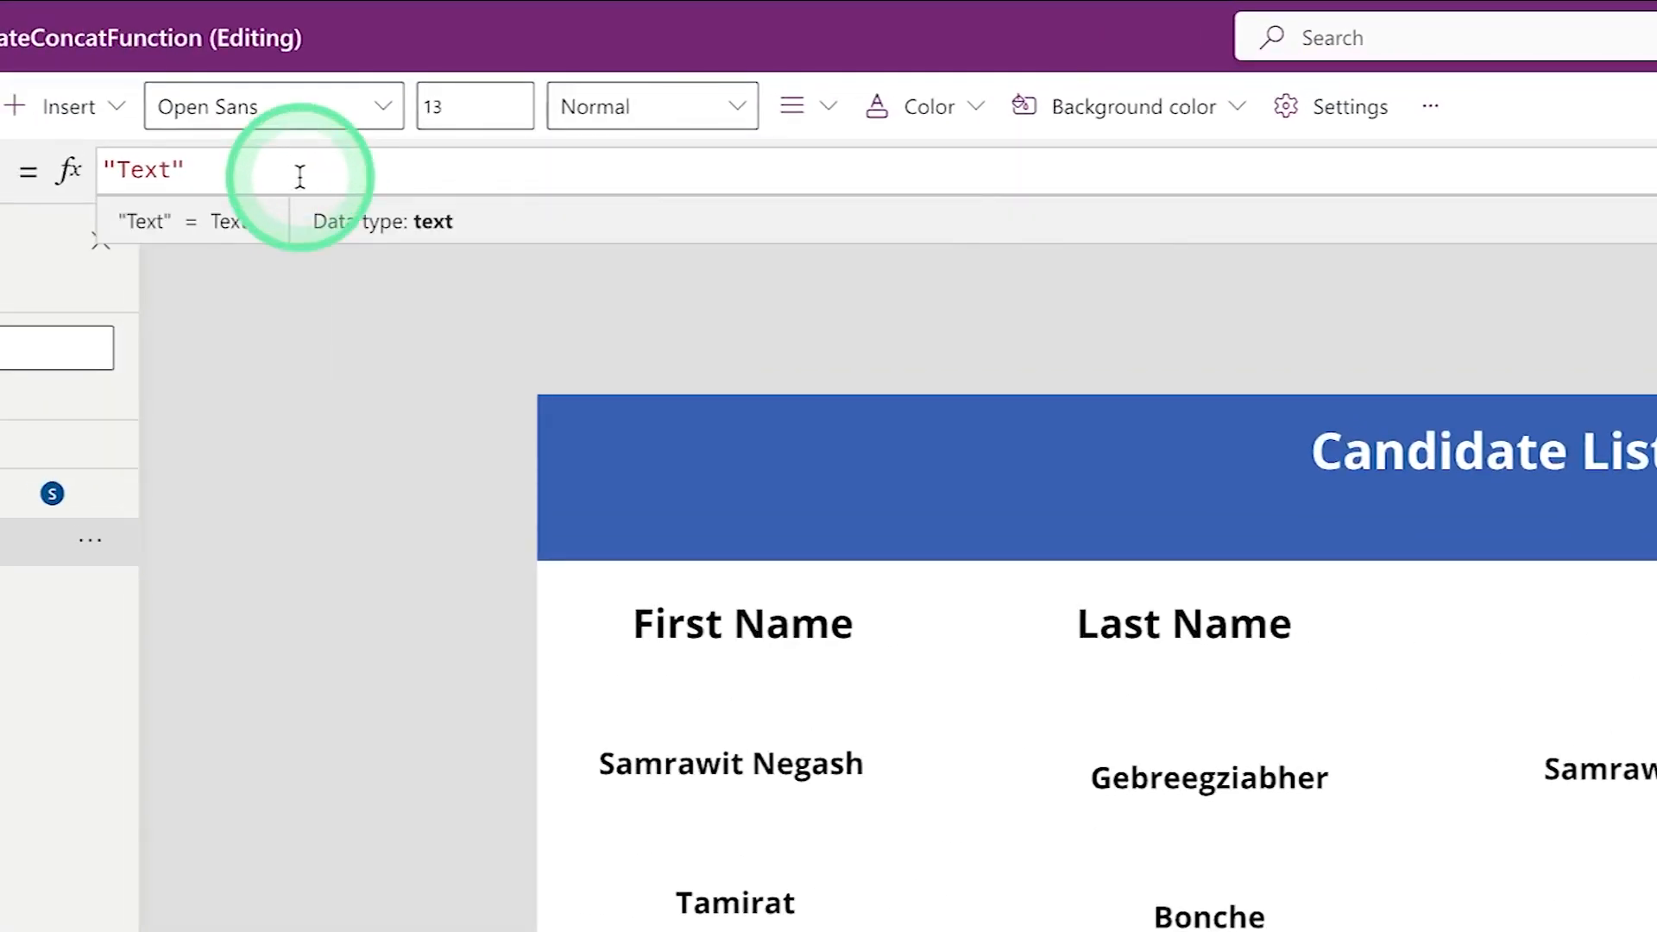
type("user")
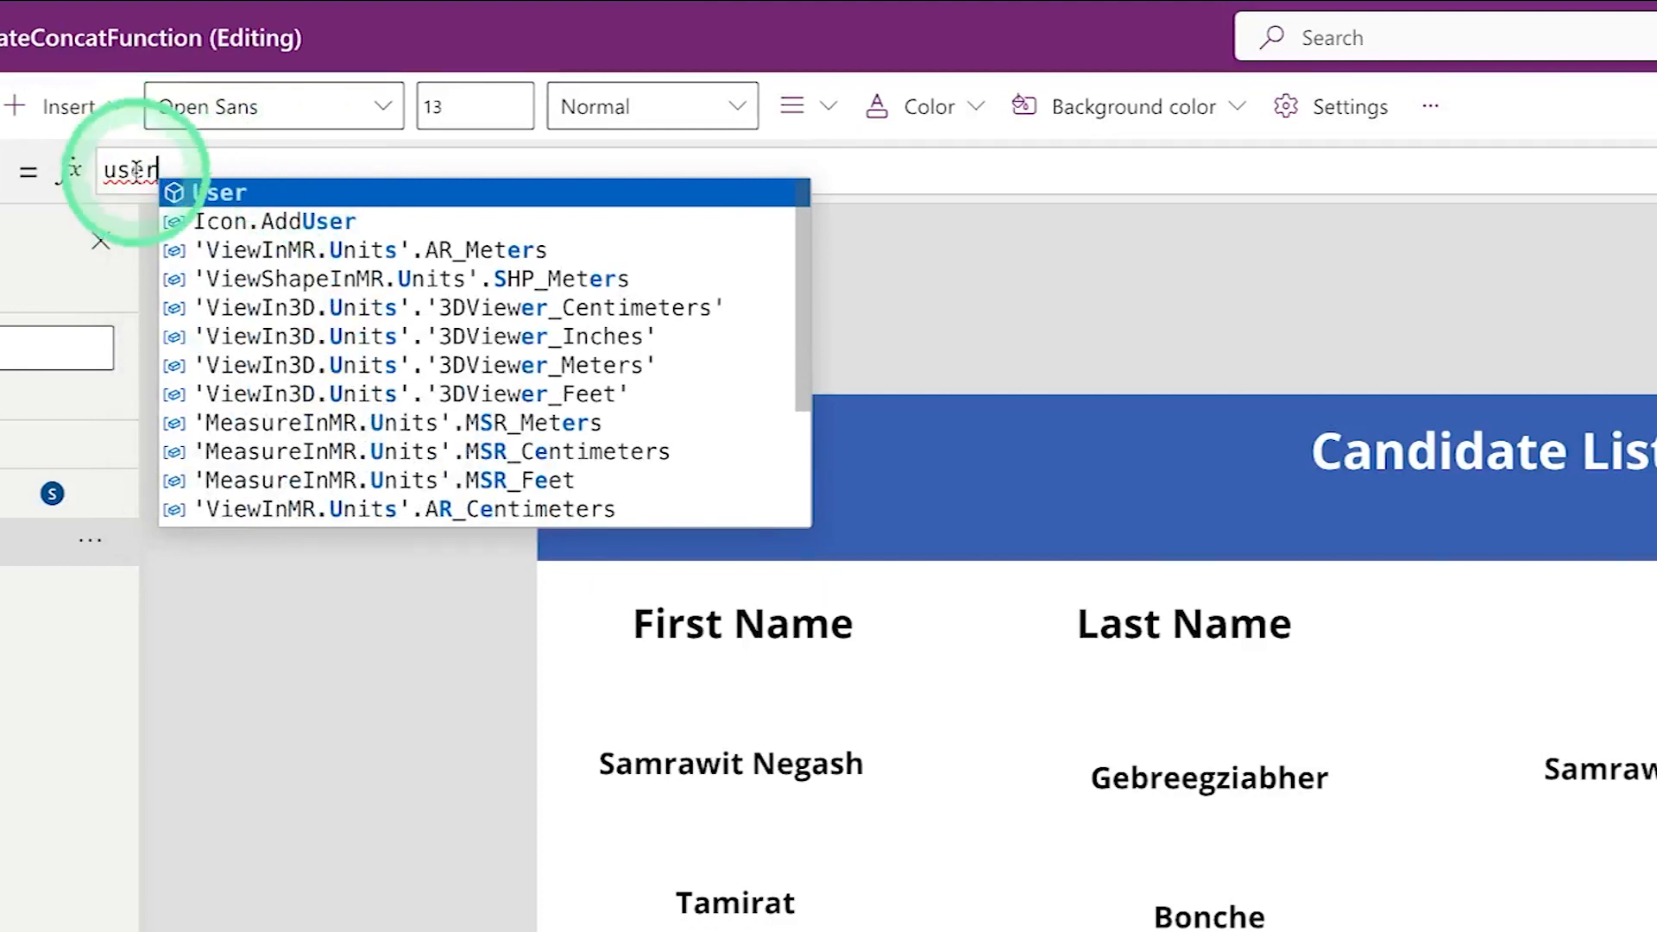
left_click(243, 201)
left_click(183, 174)
type("()")
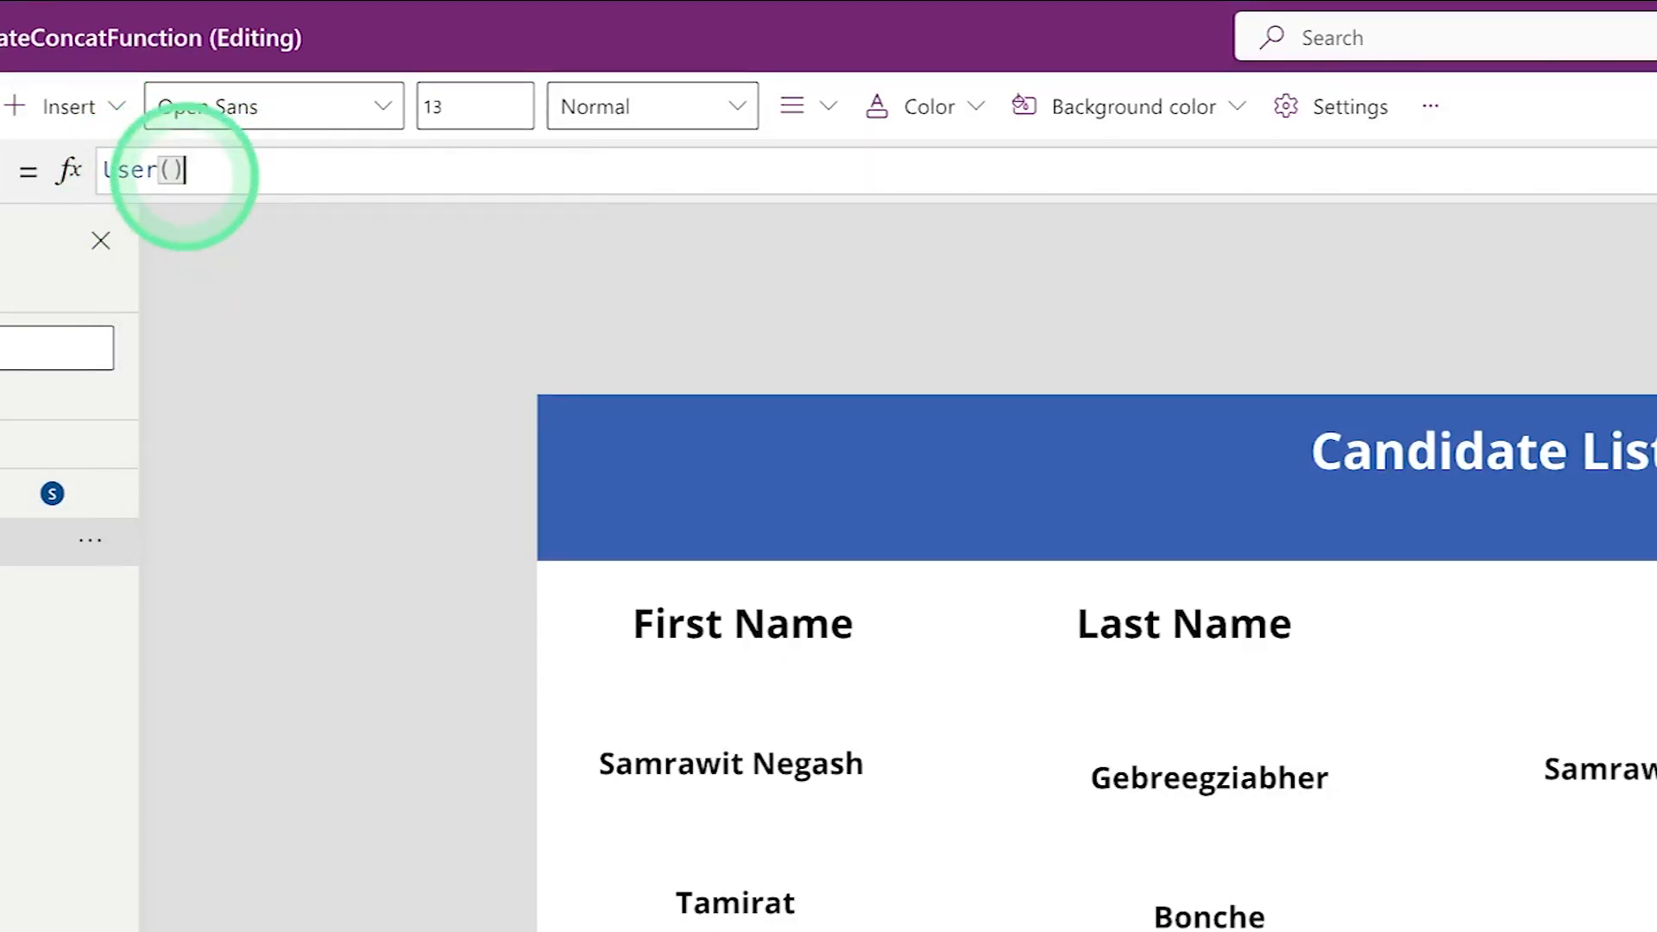
type(".")
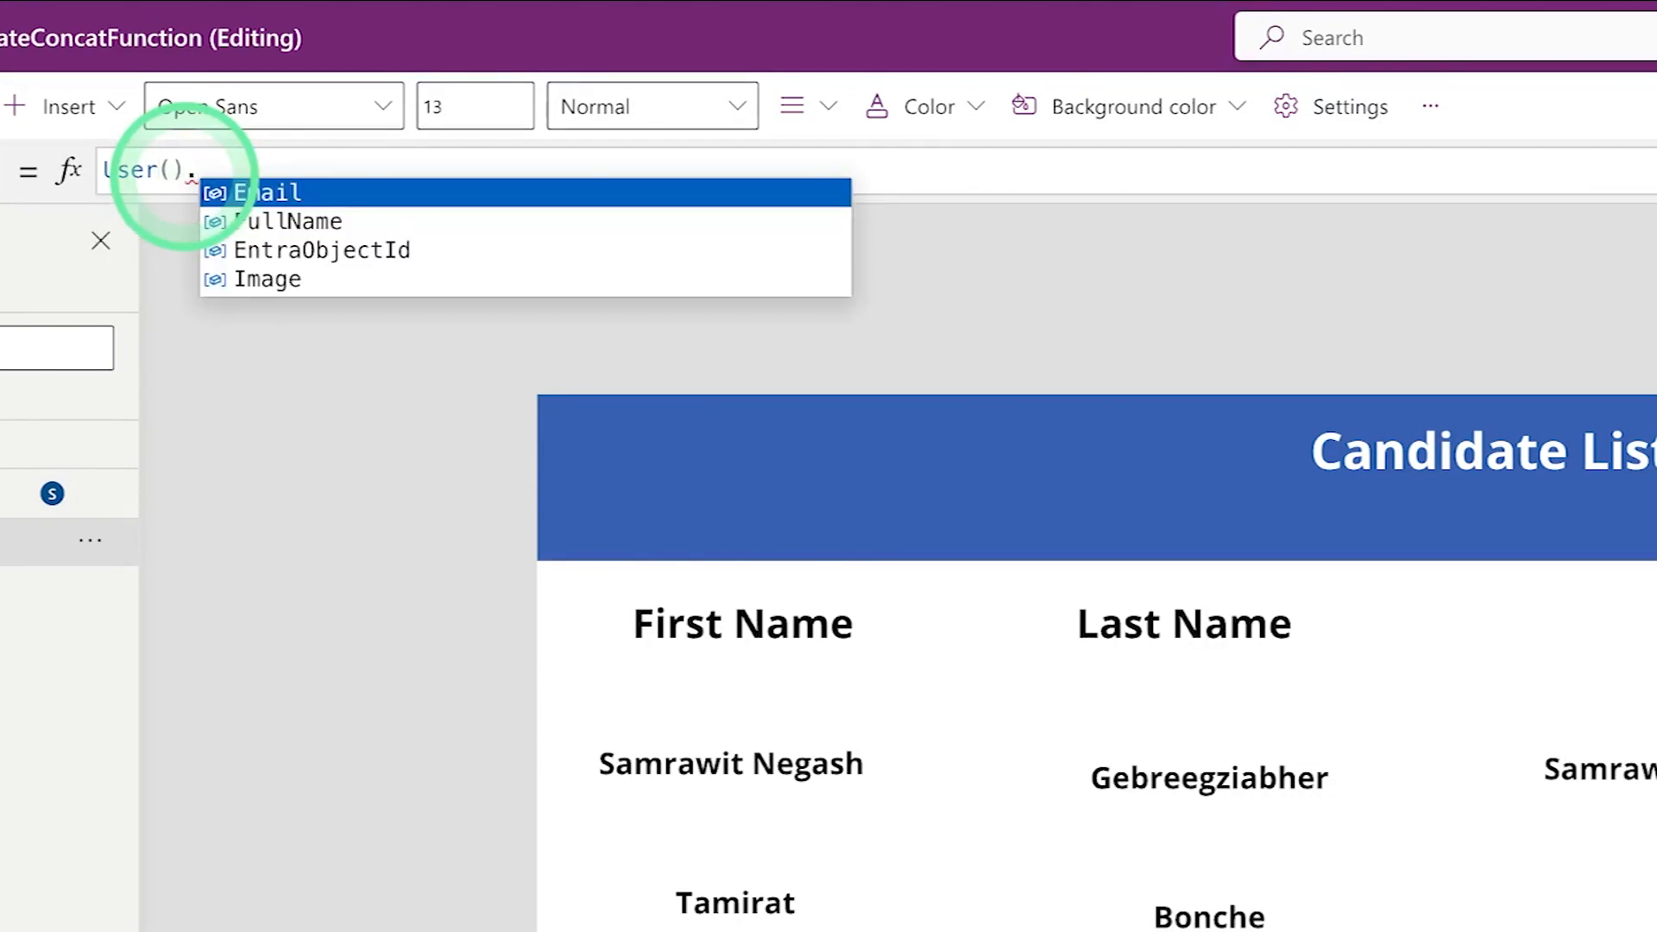
left_click(288, 221)
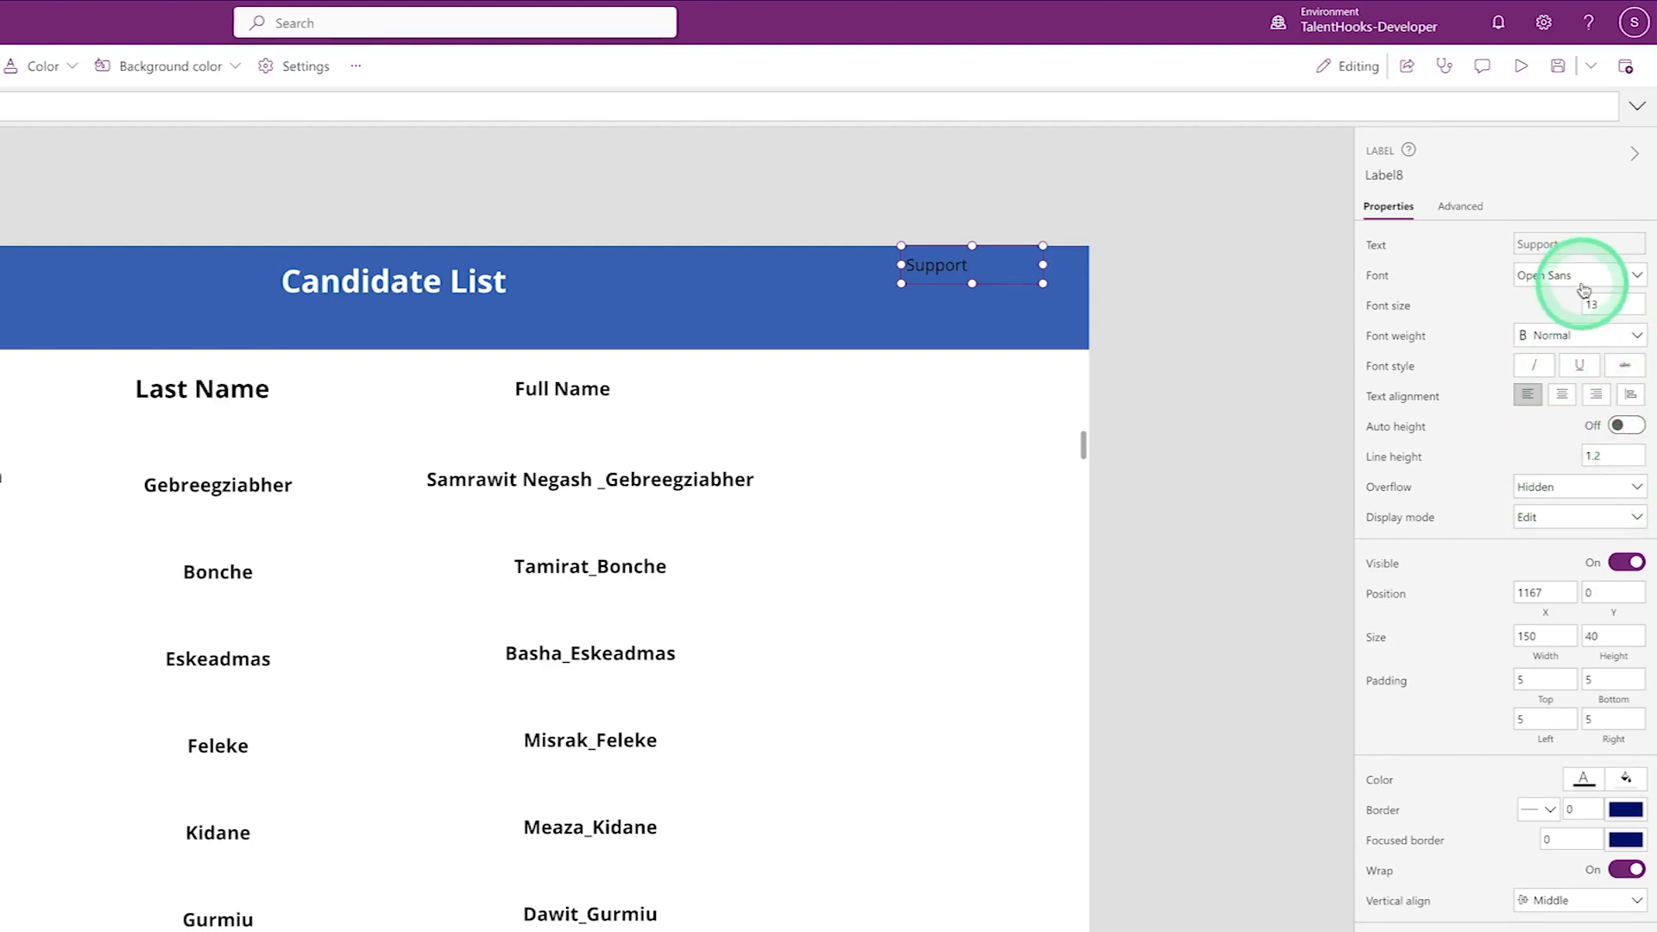
- Set the header user-name label to white text, Bold weight and font size 15
left_click(1584, 781)
left_click(1263, 920)
left_click(1582, 345)
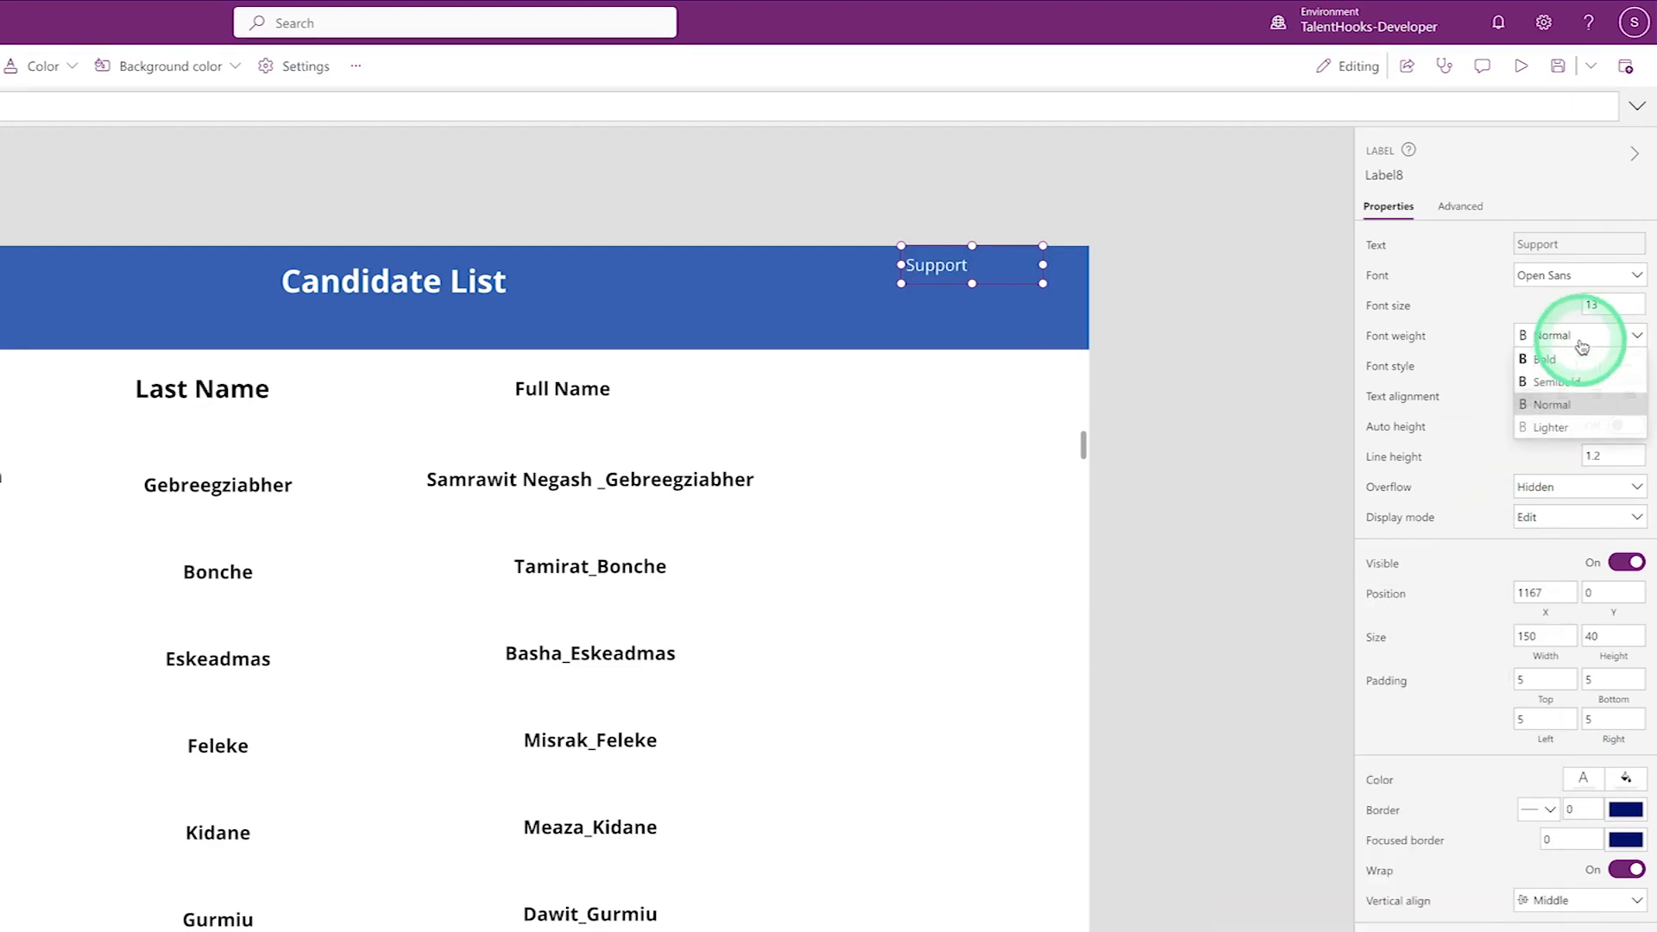
left_click(1549, 359)
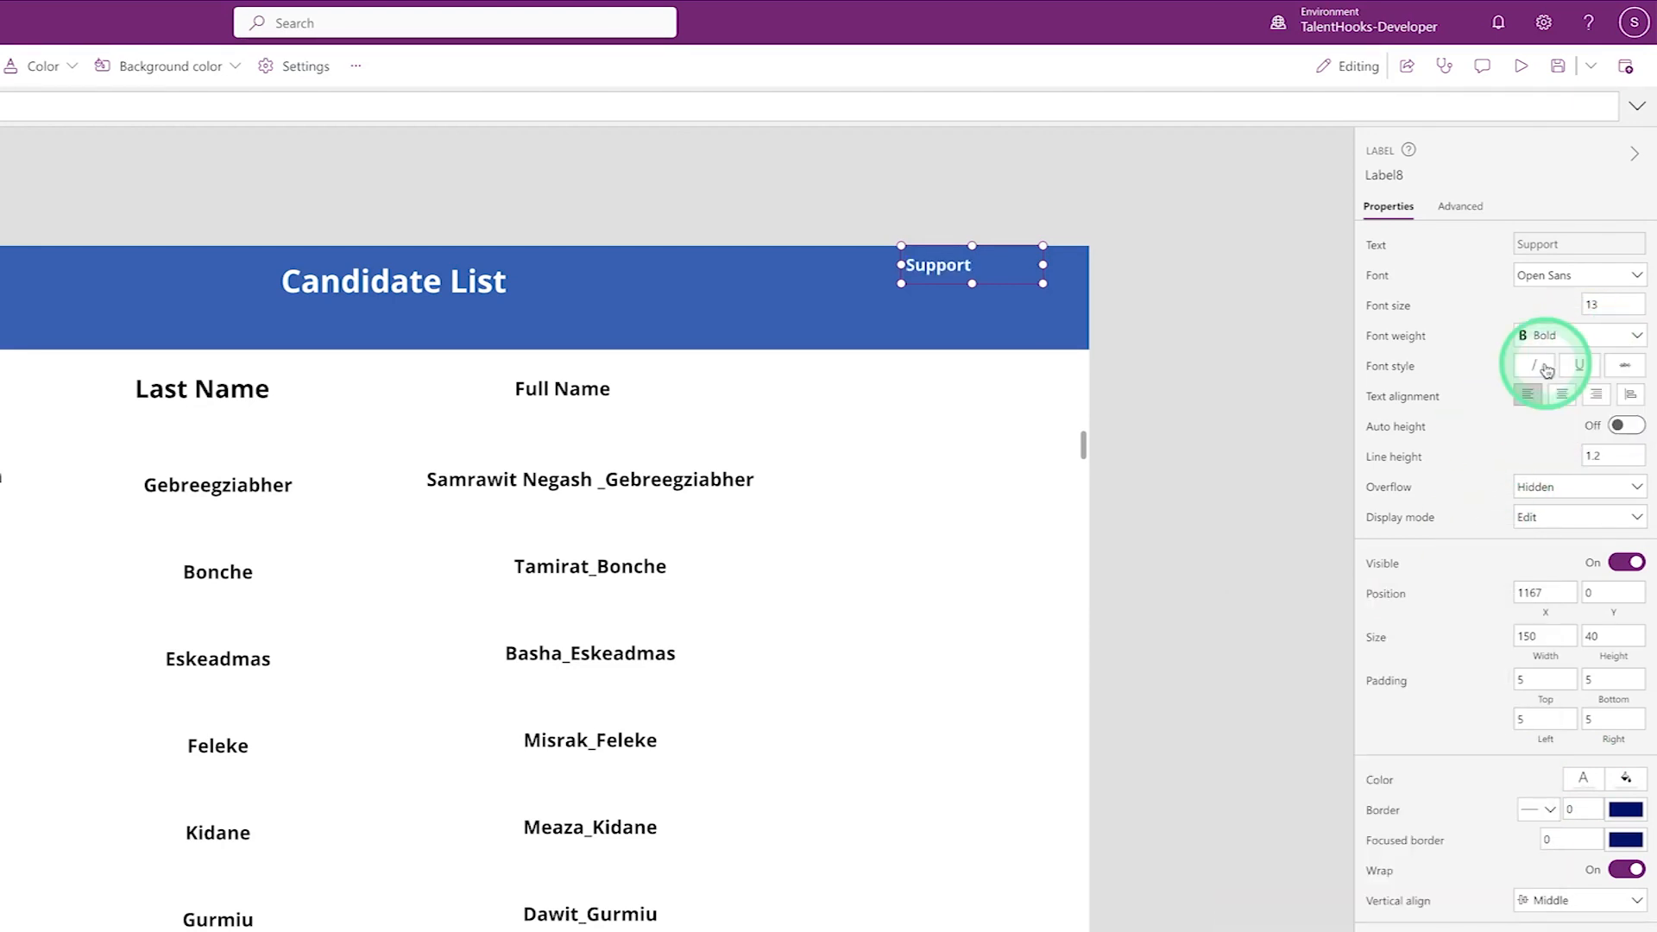
left_click(1605, 306)
key("BackSpace")
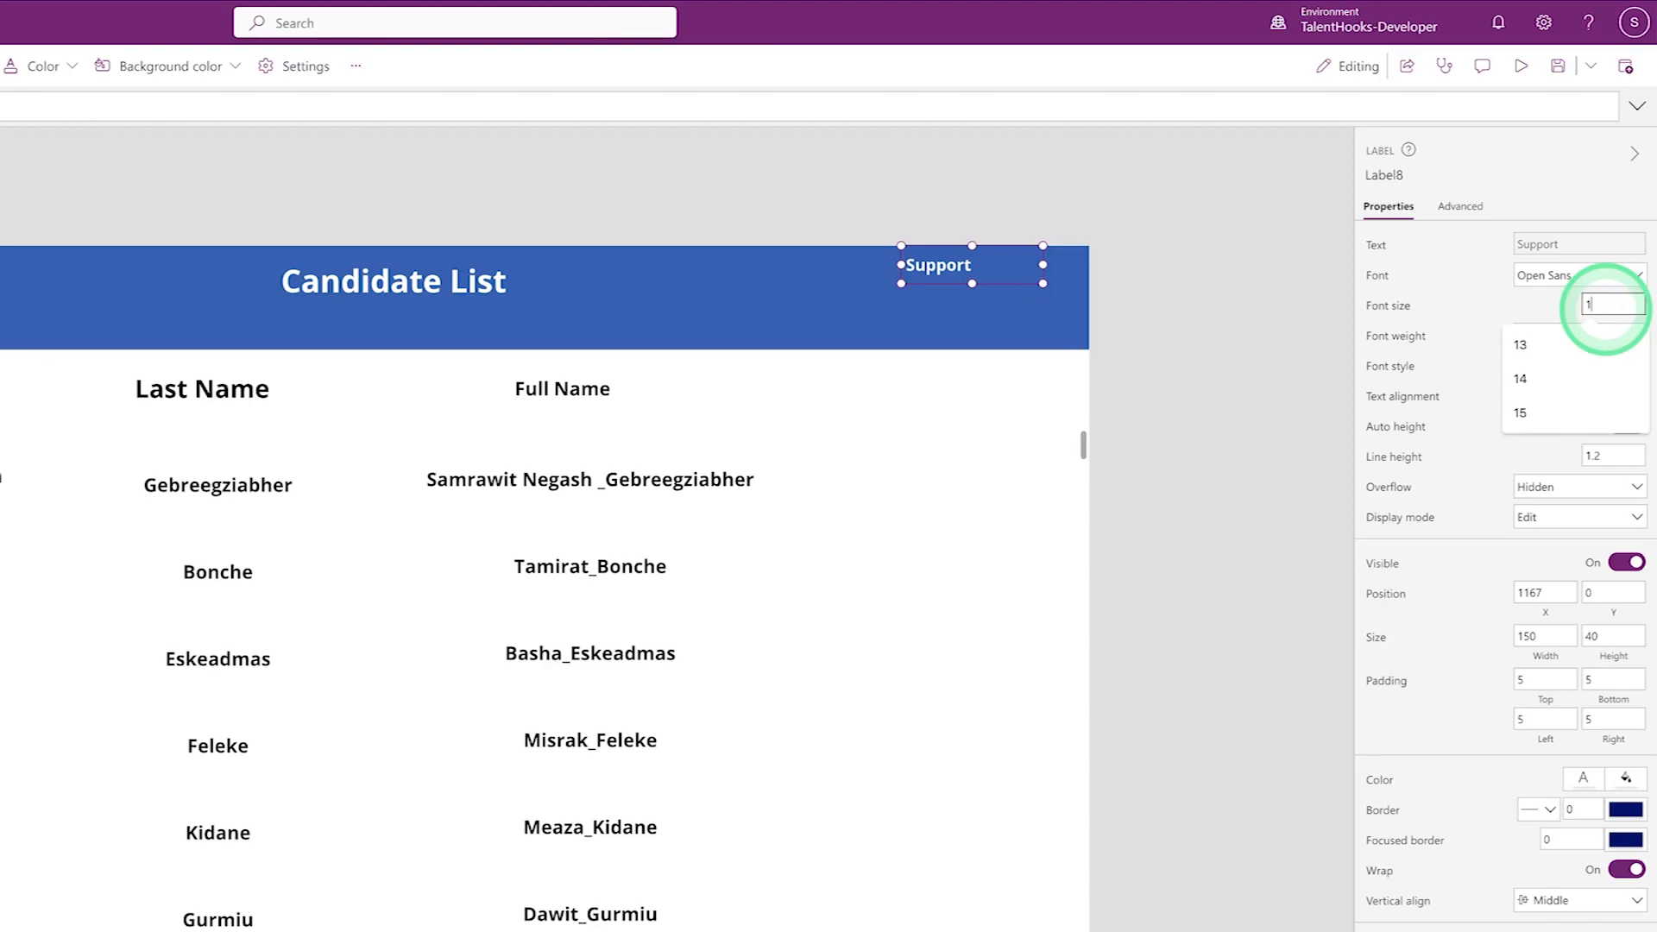
type("5")
left_click(943, 266)
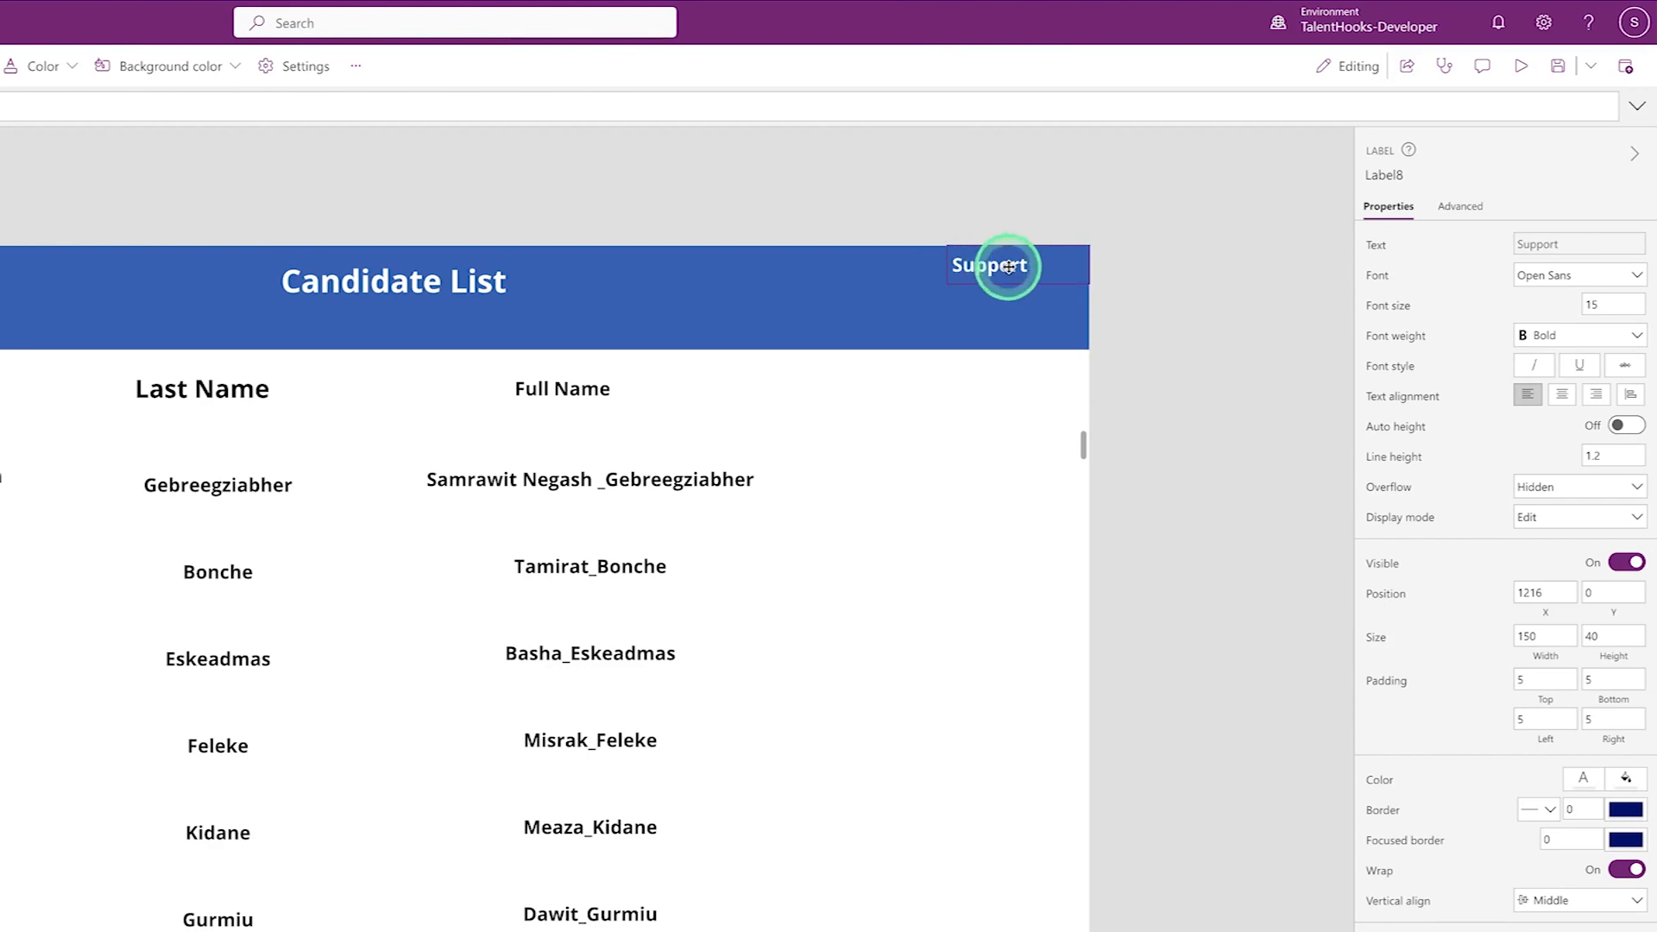
left_click(1156, 302)
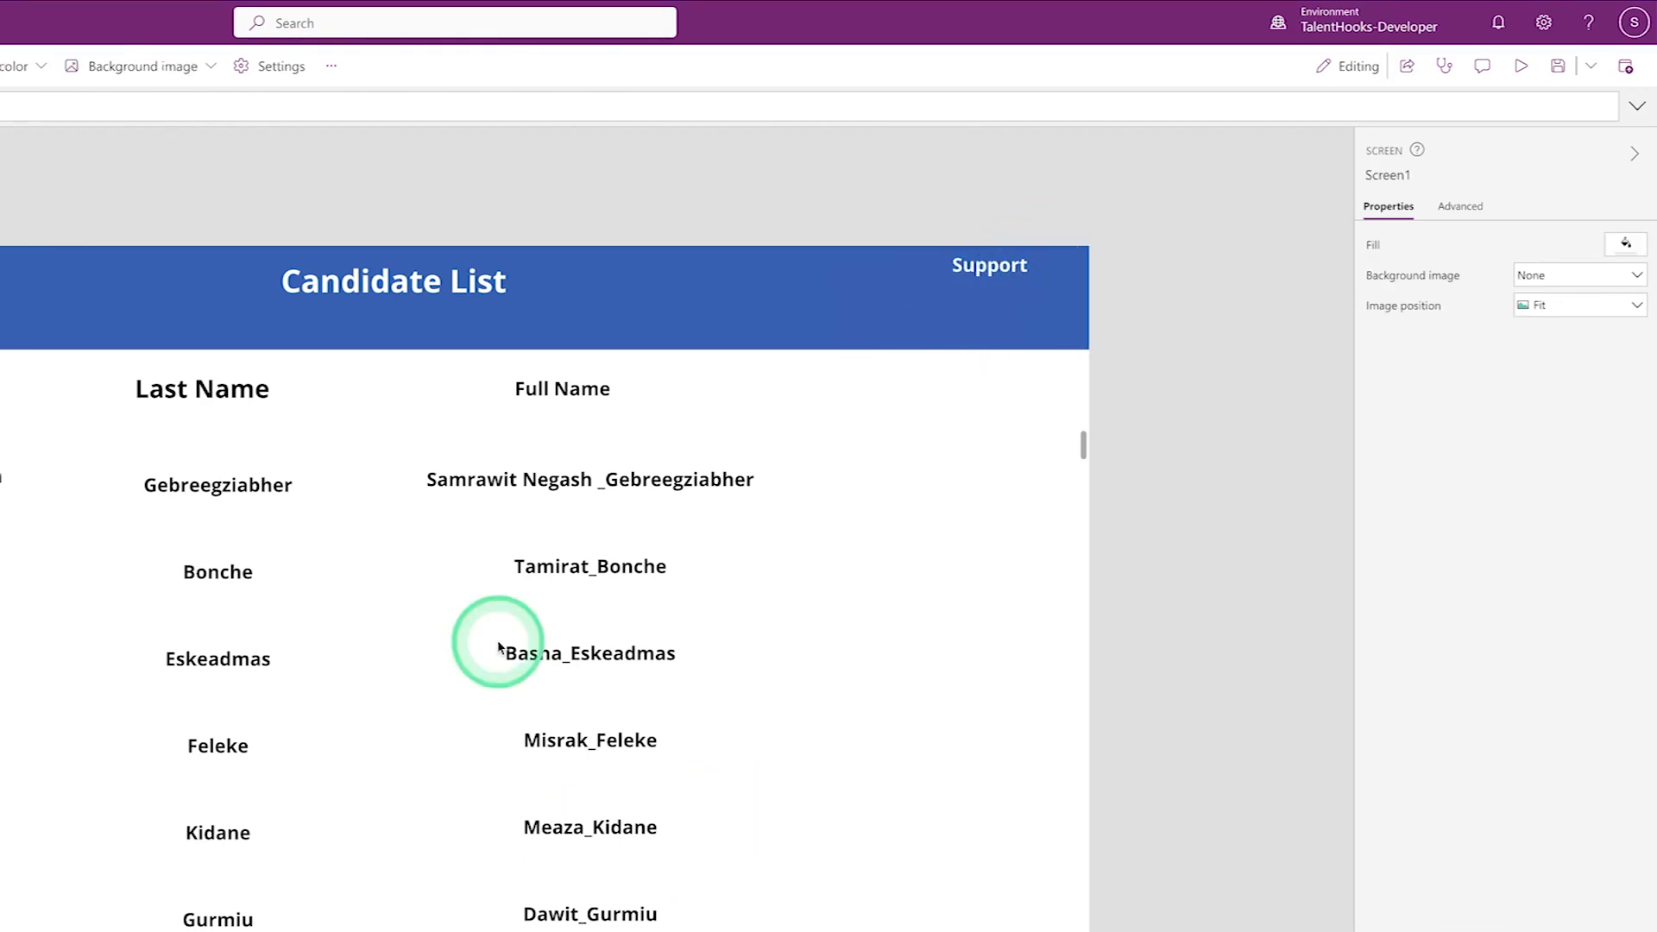
- Insert a new text label and place it under the user name in the header
left_click(984, 297)
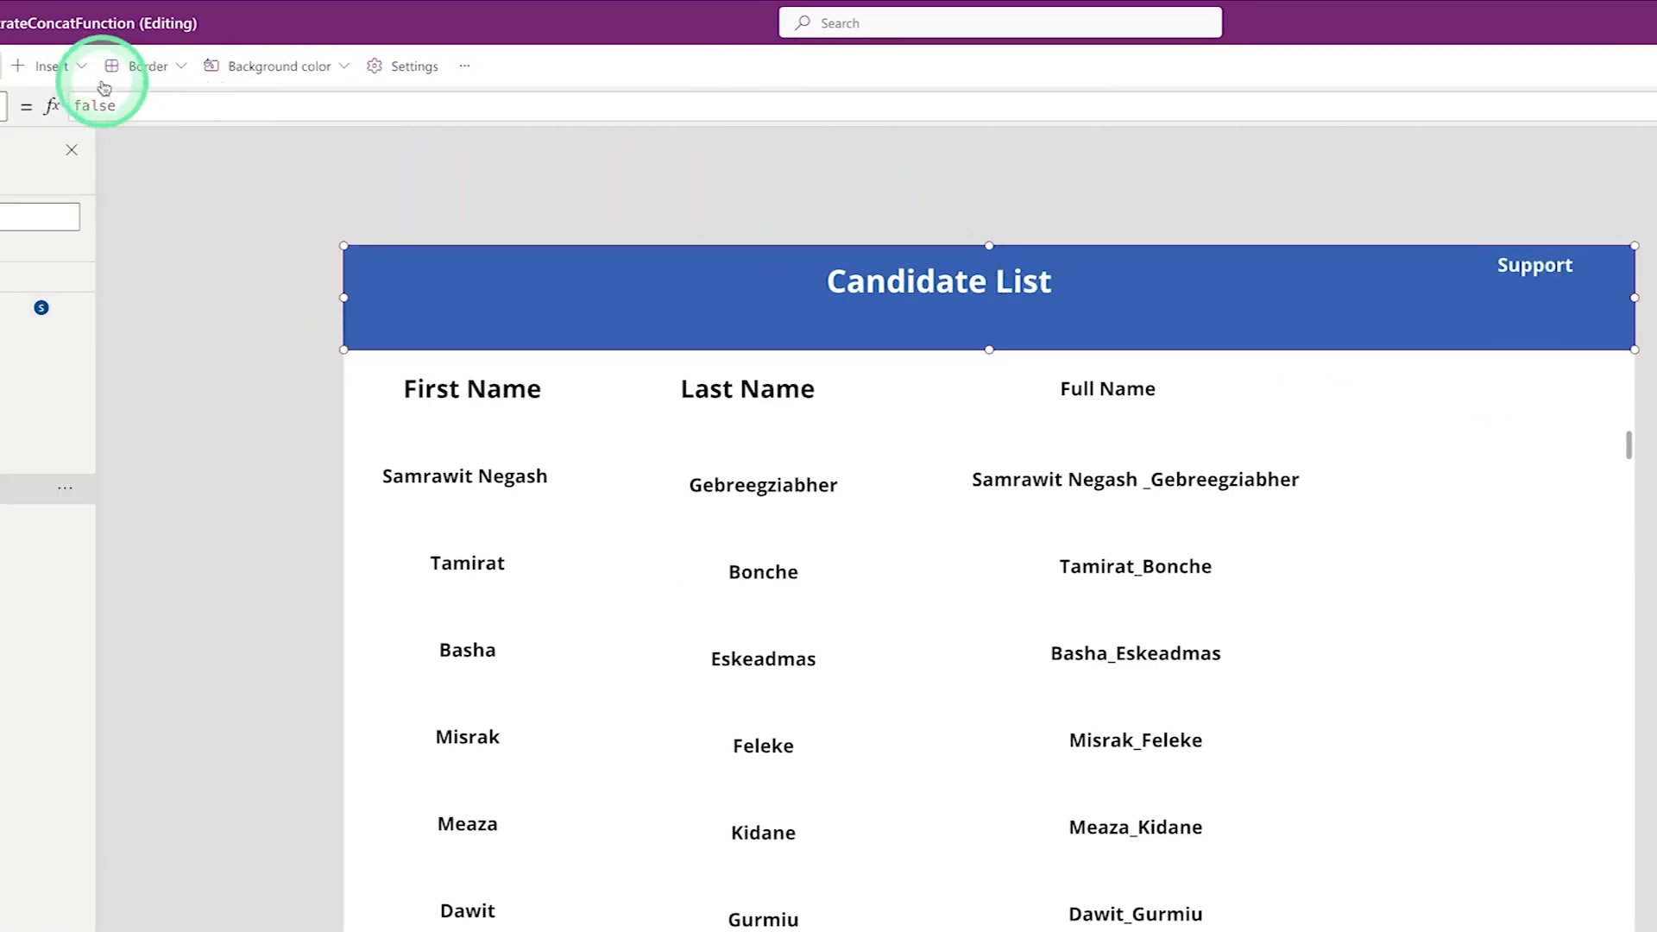
left_click(50, 67)
left_click(93, 188)
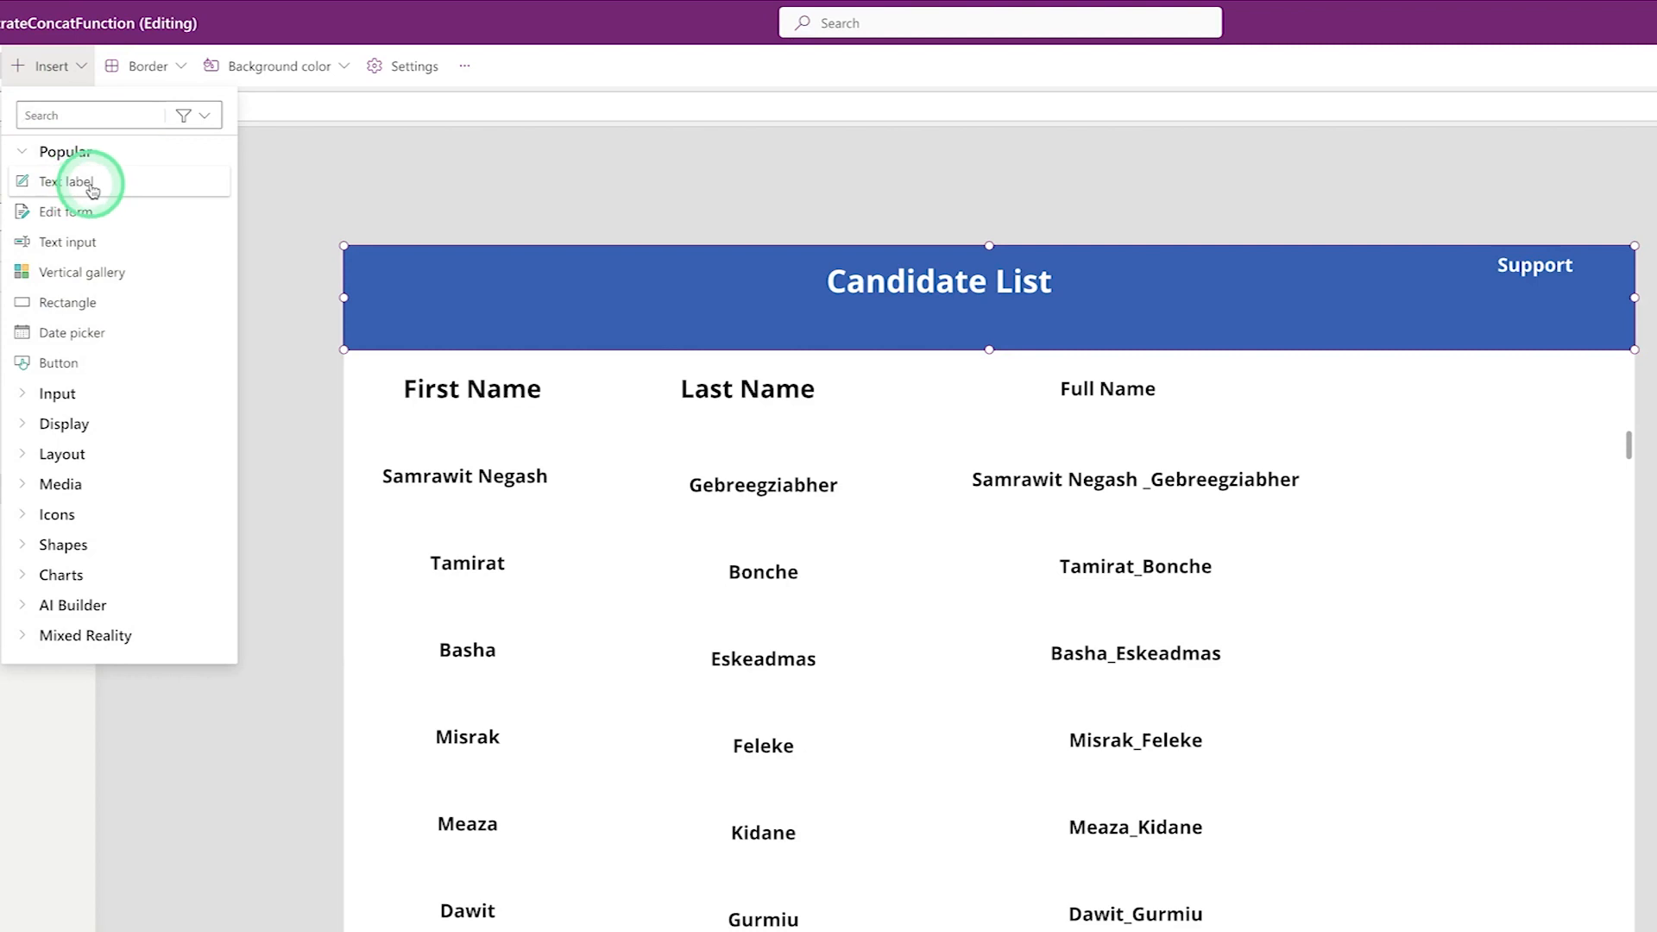
left_click_drag(408, 296, 1524, 303)
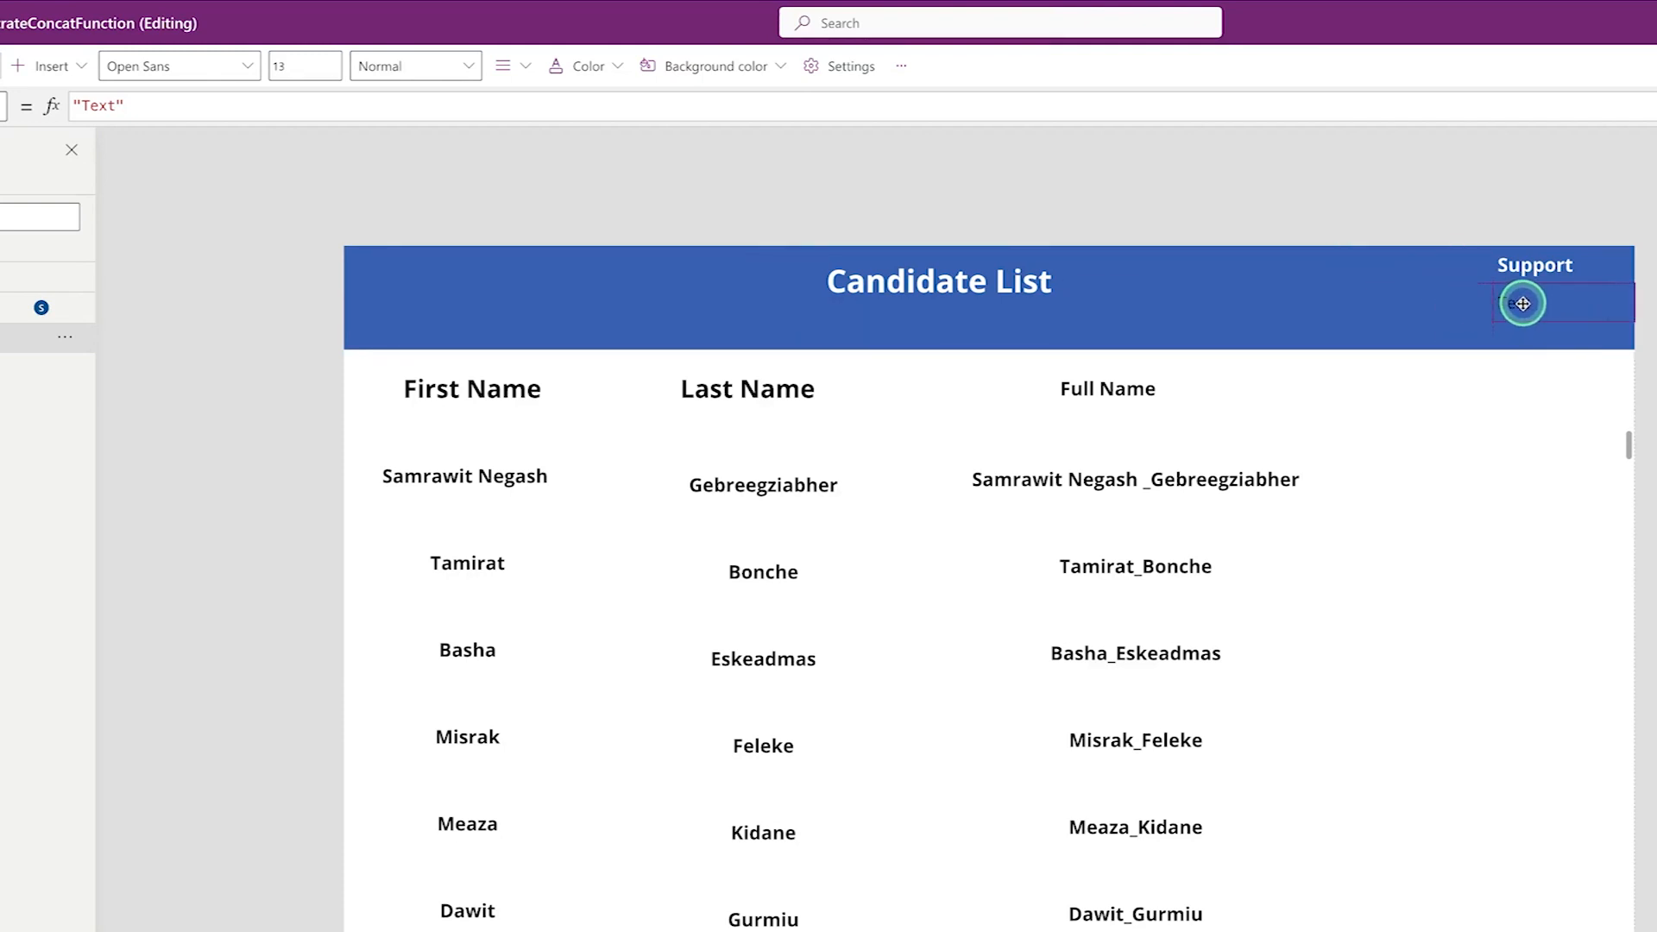
- Set the new label's Text formula to User().Email
left_click(231, 107)
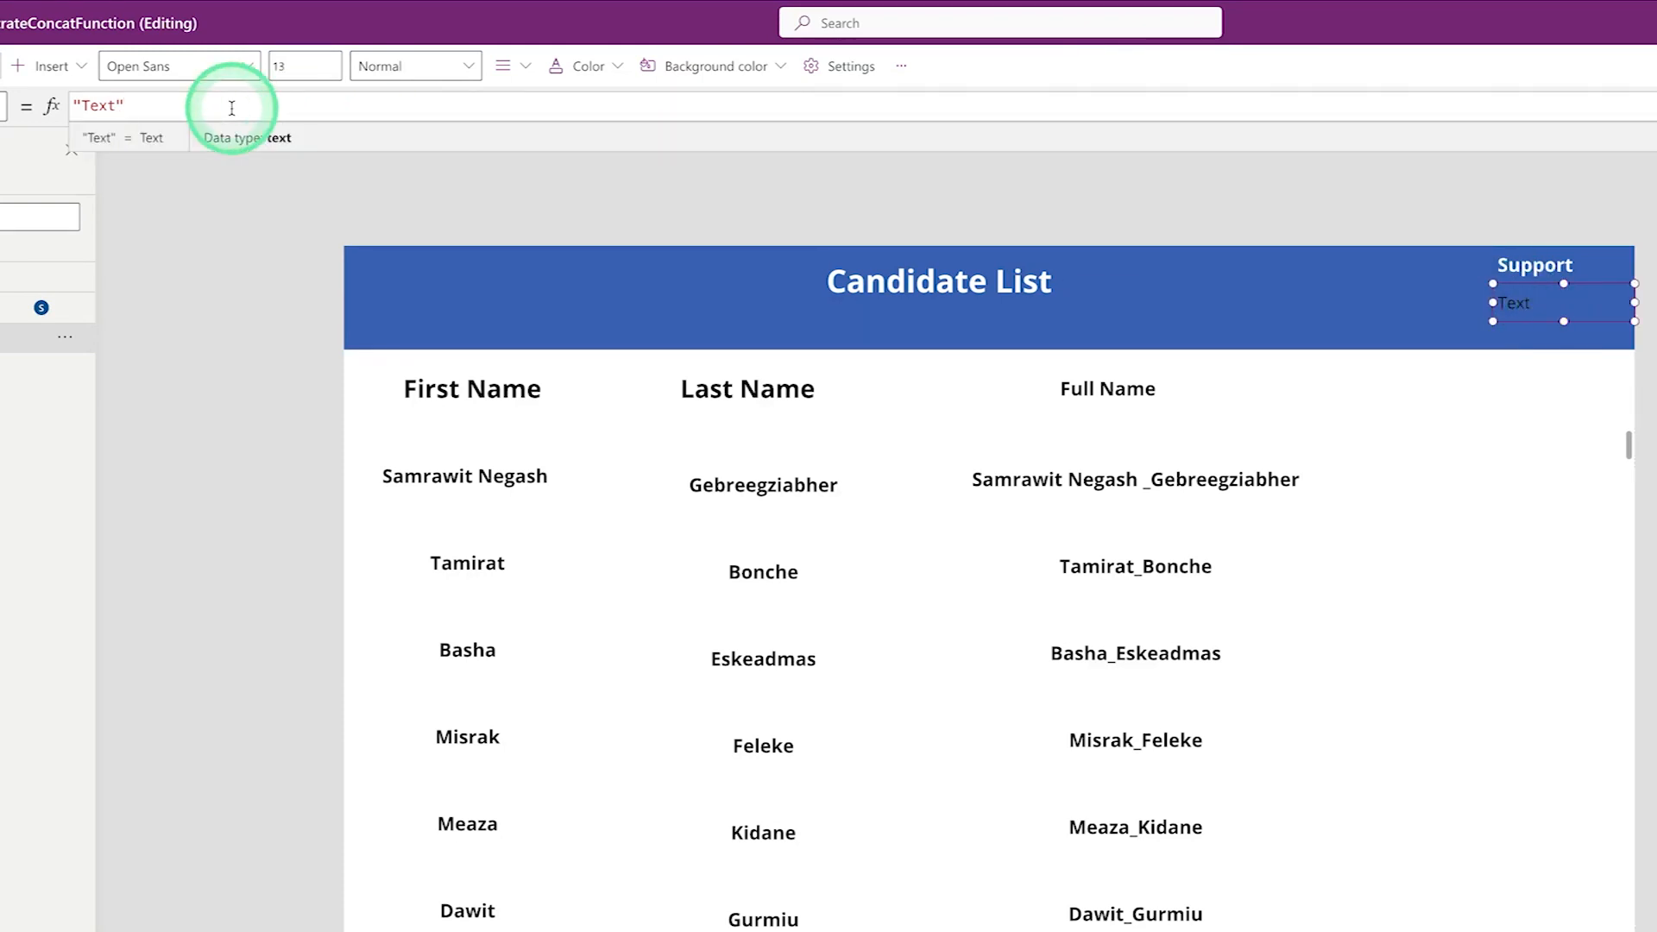
key("BackSpace")
type("user")
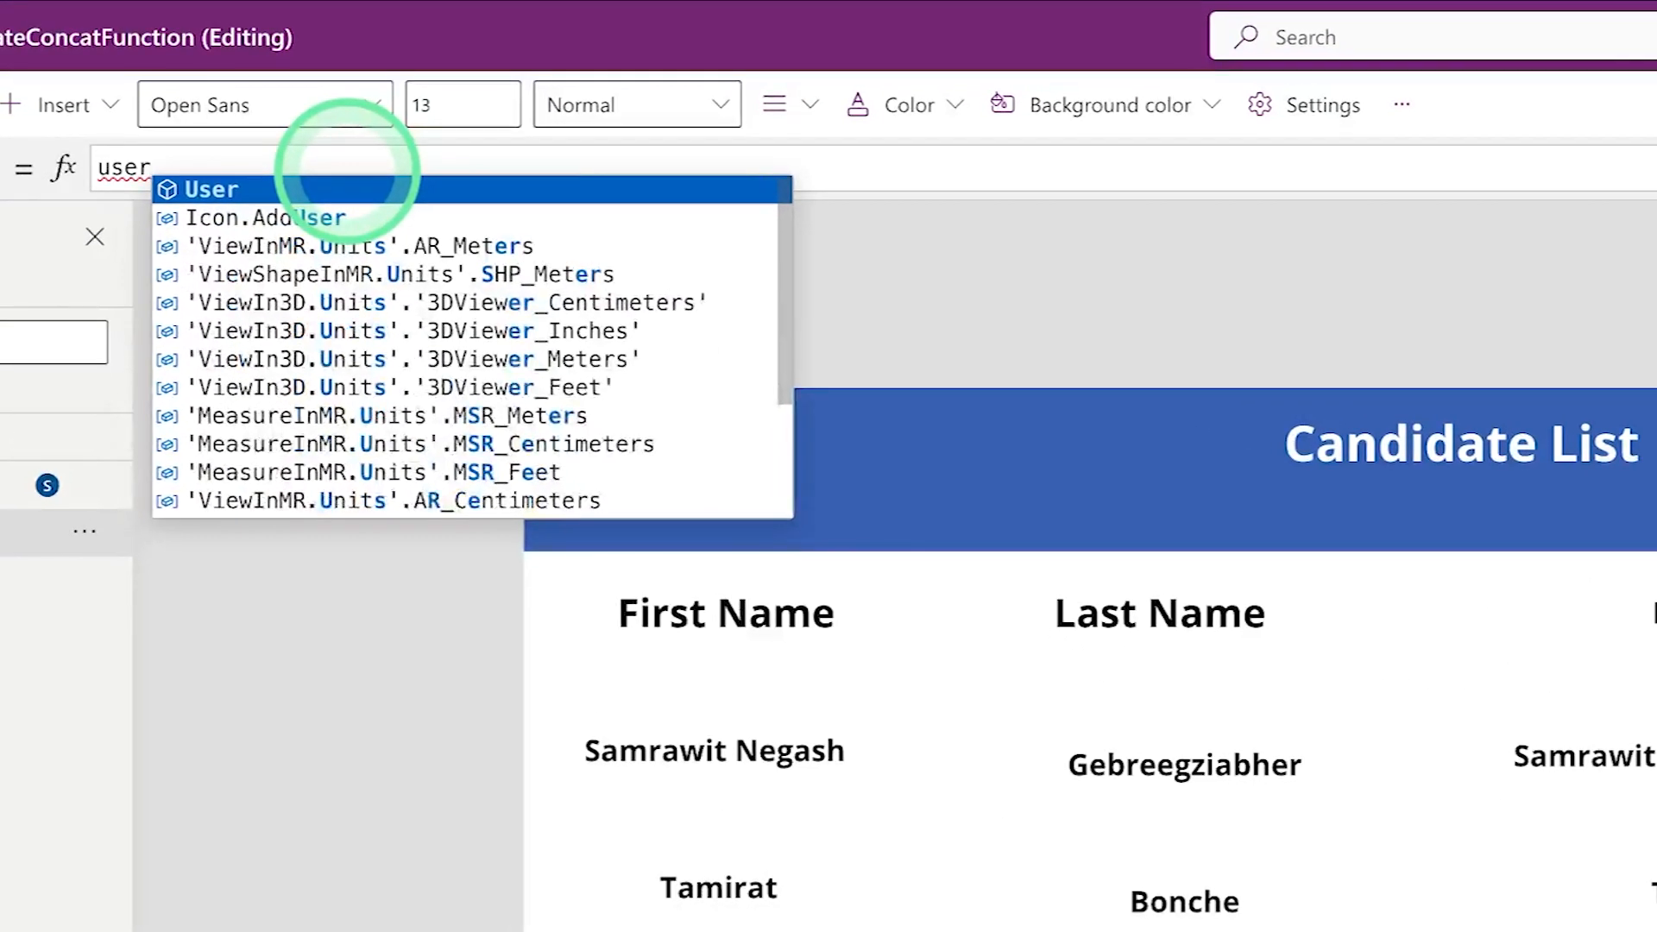
left_click(205, 193)
type("()")
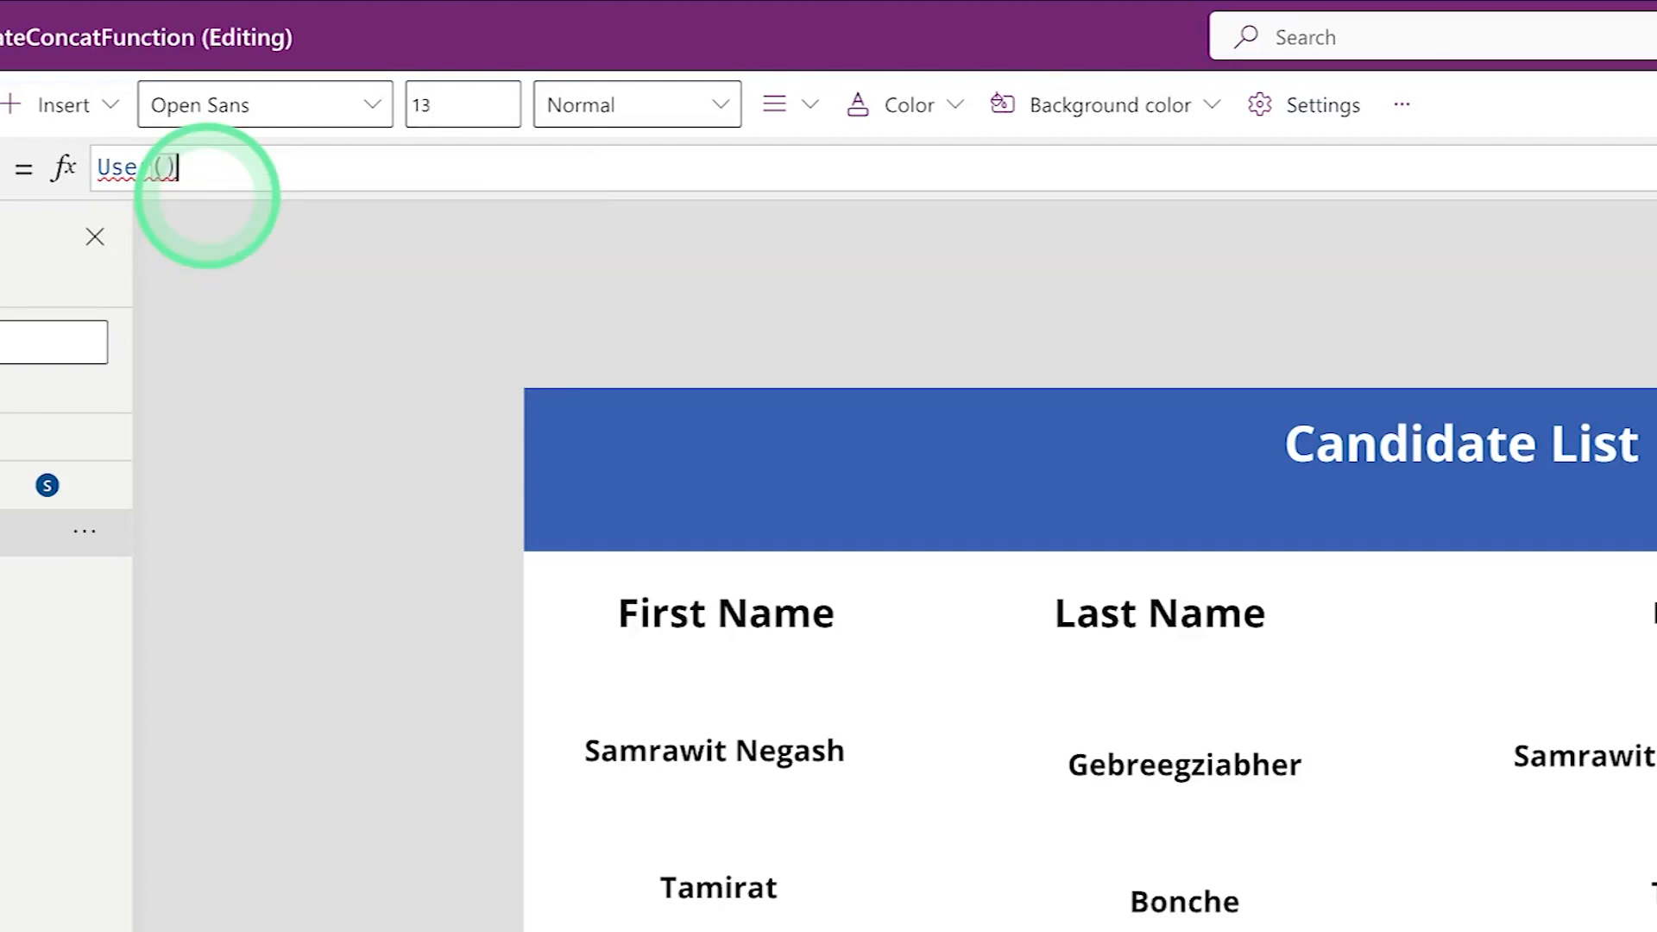
type(".em")
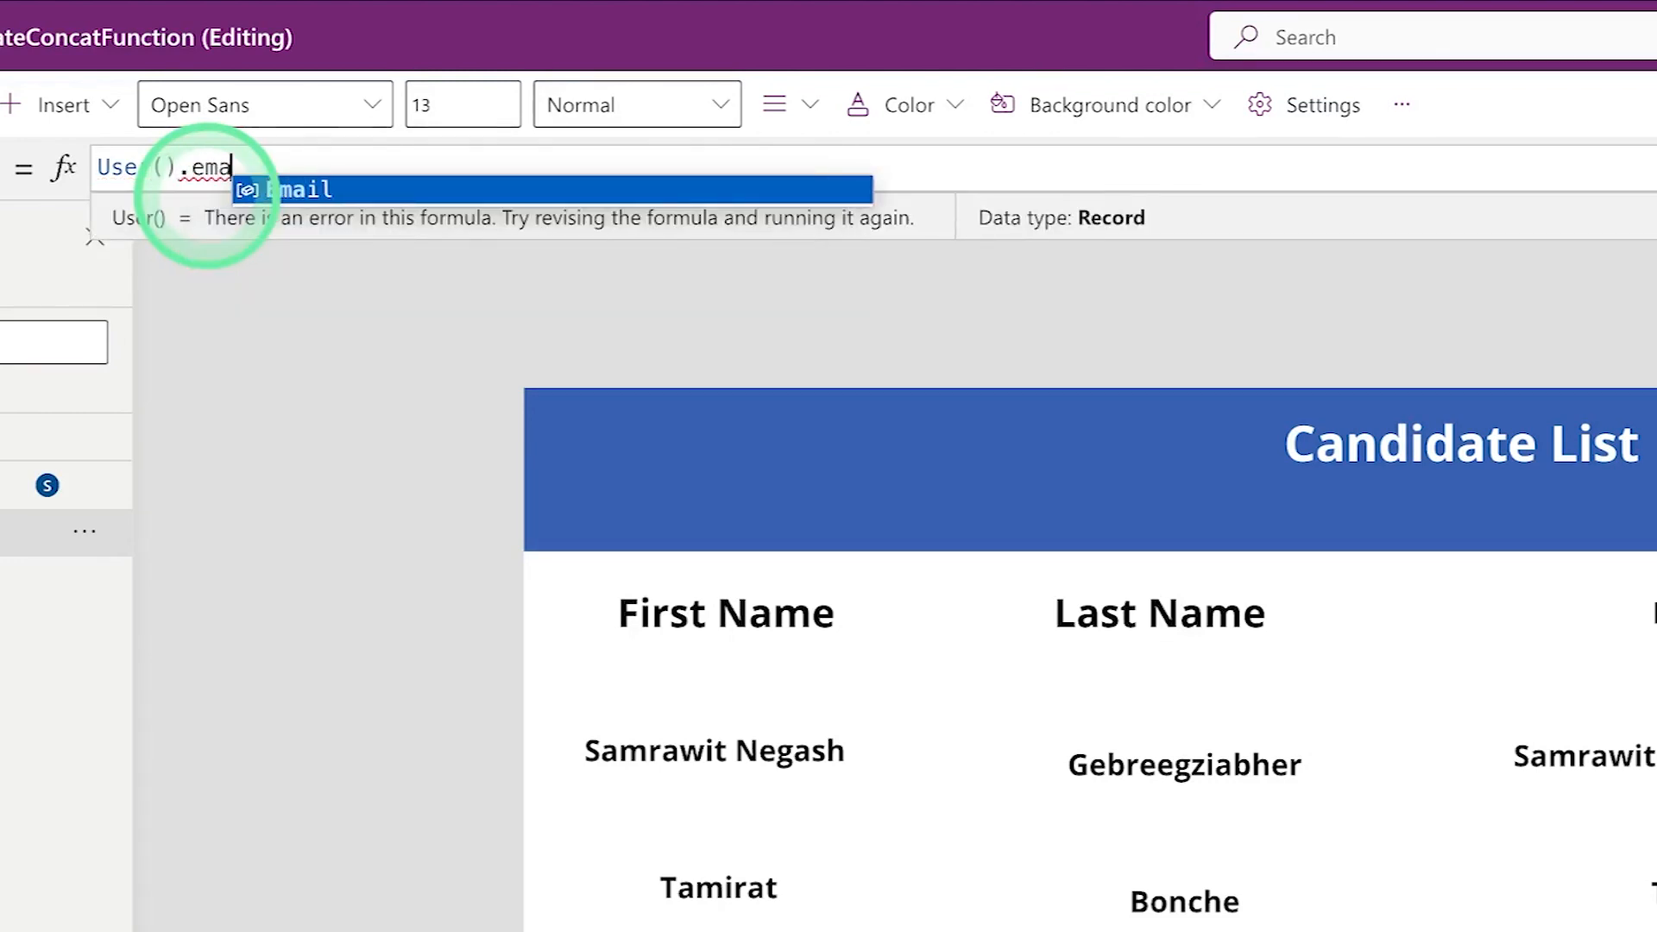
type("a")
left_click(316, 192)
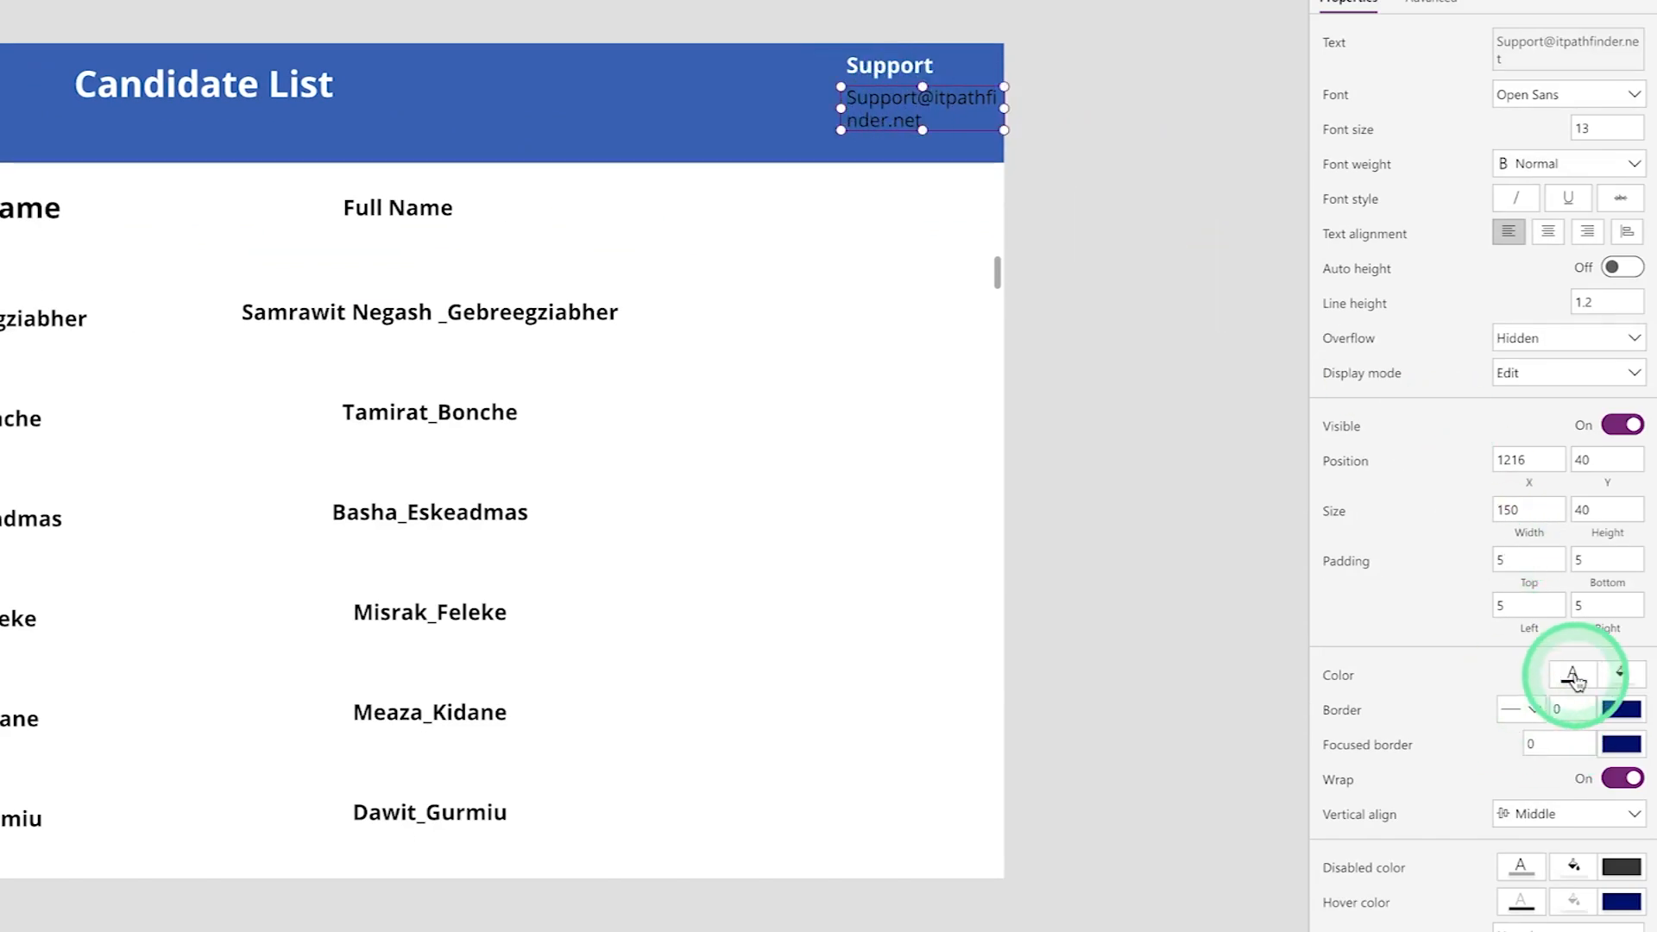
- Make the email label white, bold and size 15, shifting it slightly left
left_click(1573, 677)
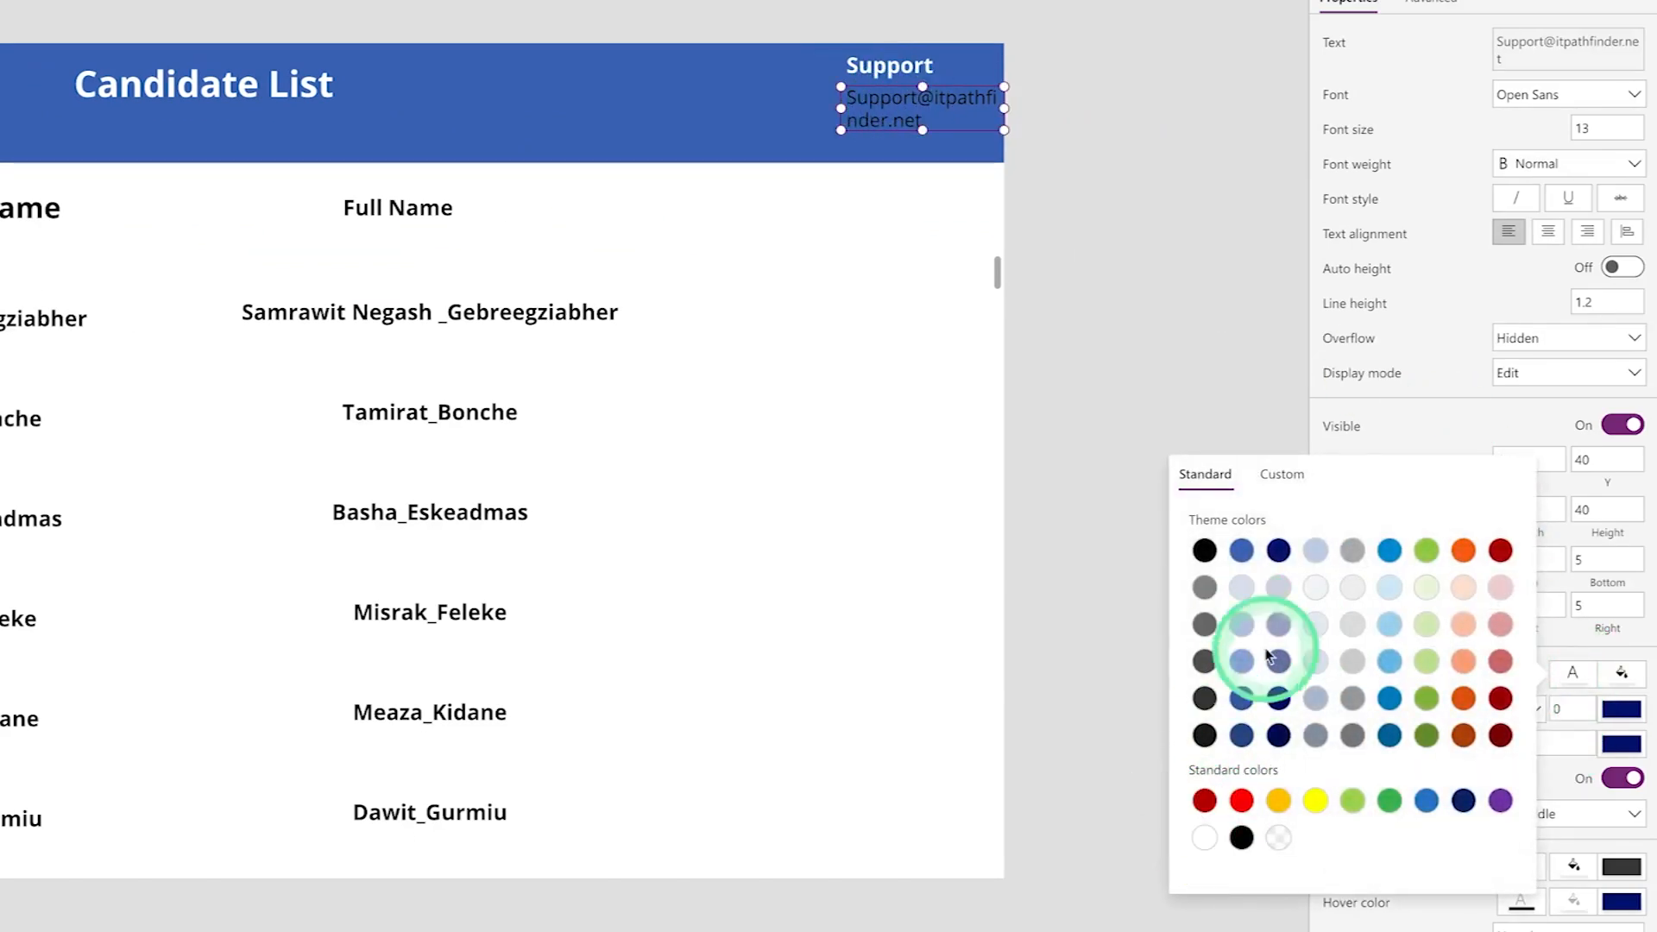
left_click(1554, 179)
left_click(1553, 164)
left_click(1541, 185)
left_click(1607, 131)
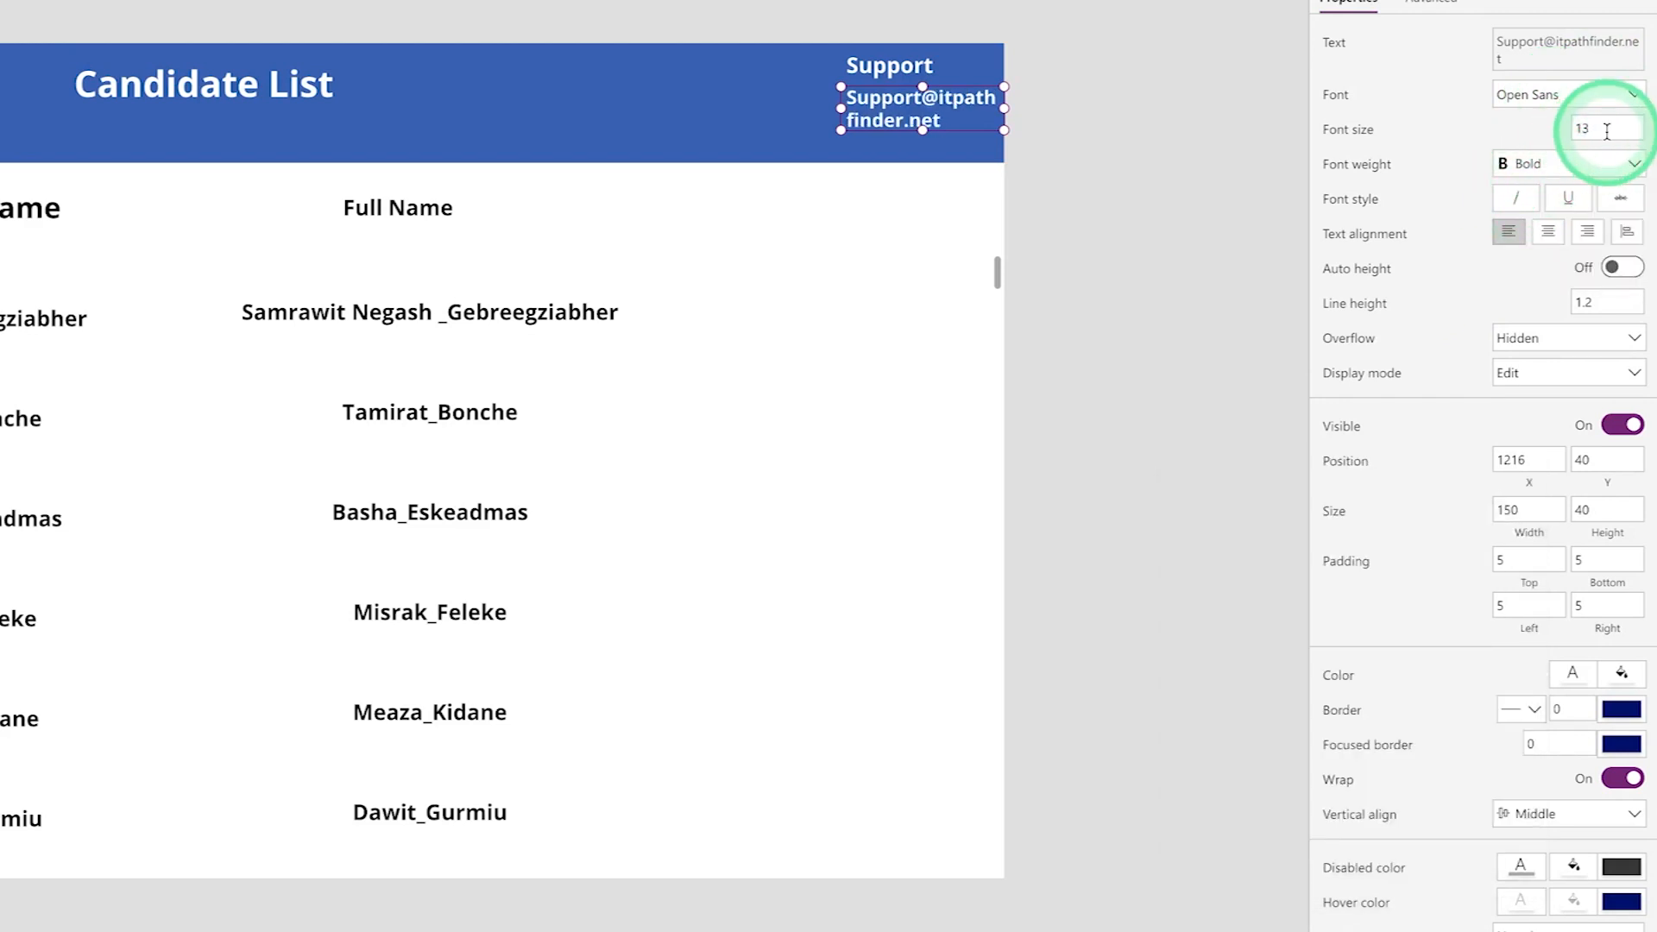
key("BackSpace")
type("5")
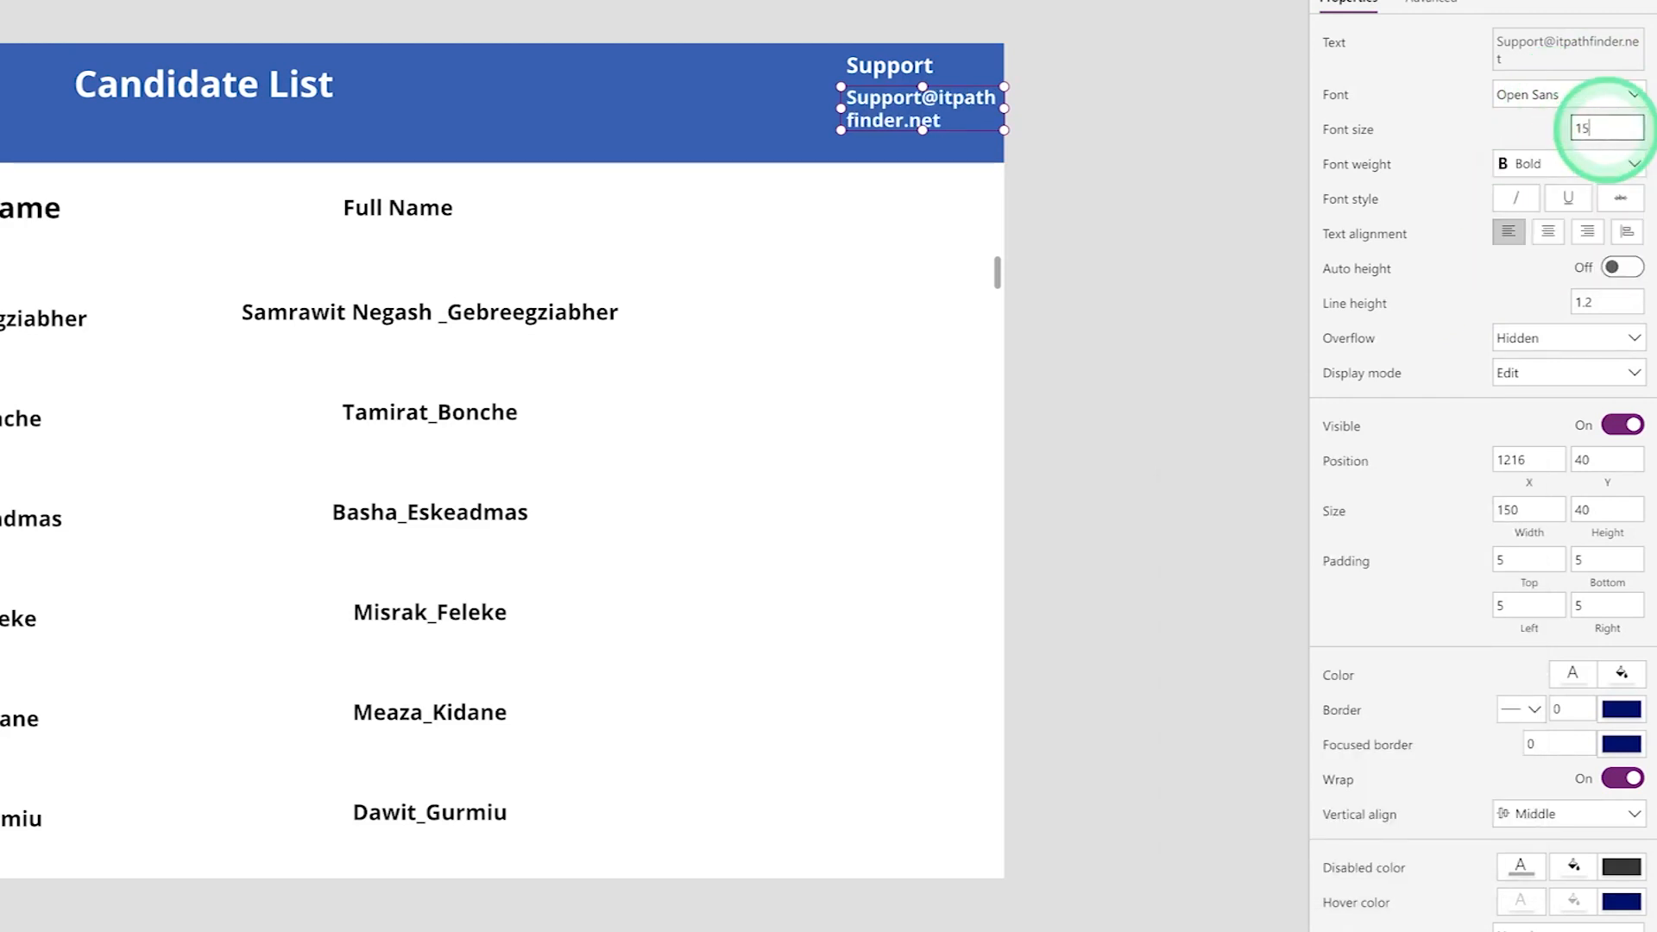
left_click(1079, 206)
mouse_move(914, 100)
left_mouse_down()
mouse_move(898, 104)
mouse_move(926, 107)
left_mouse_up()
- Reduce the email label's font size to 12
left_click(1589, 123)
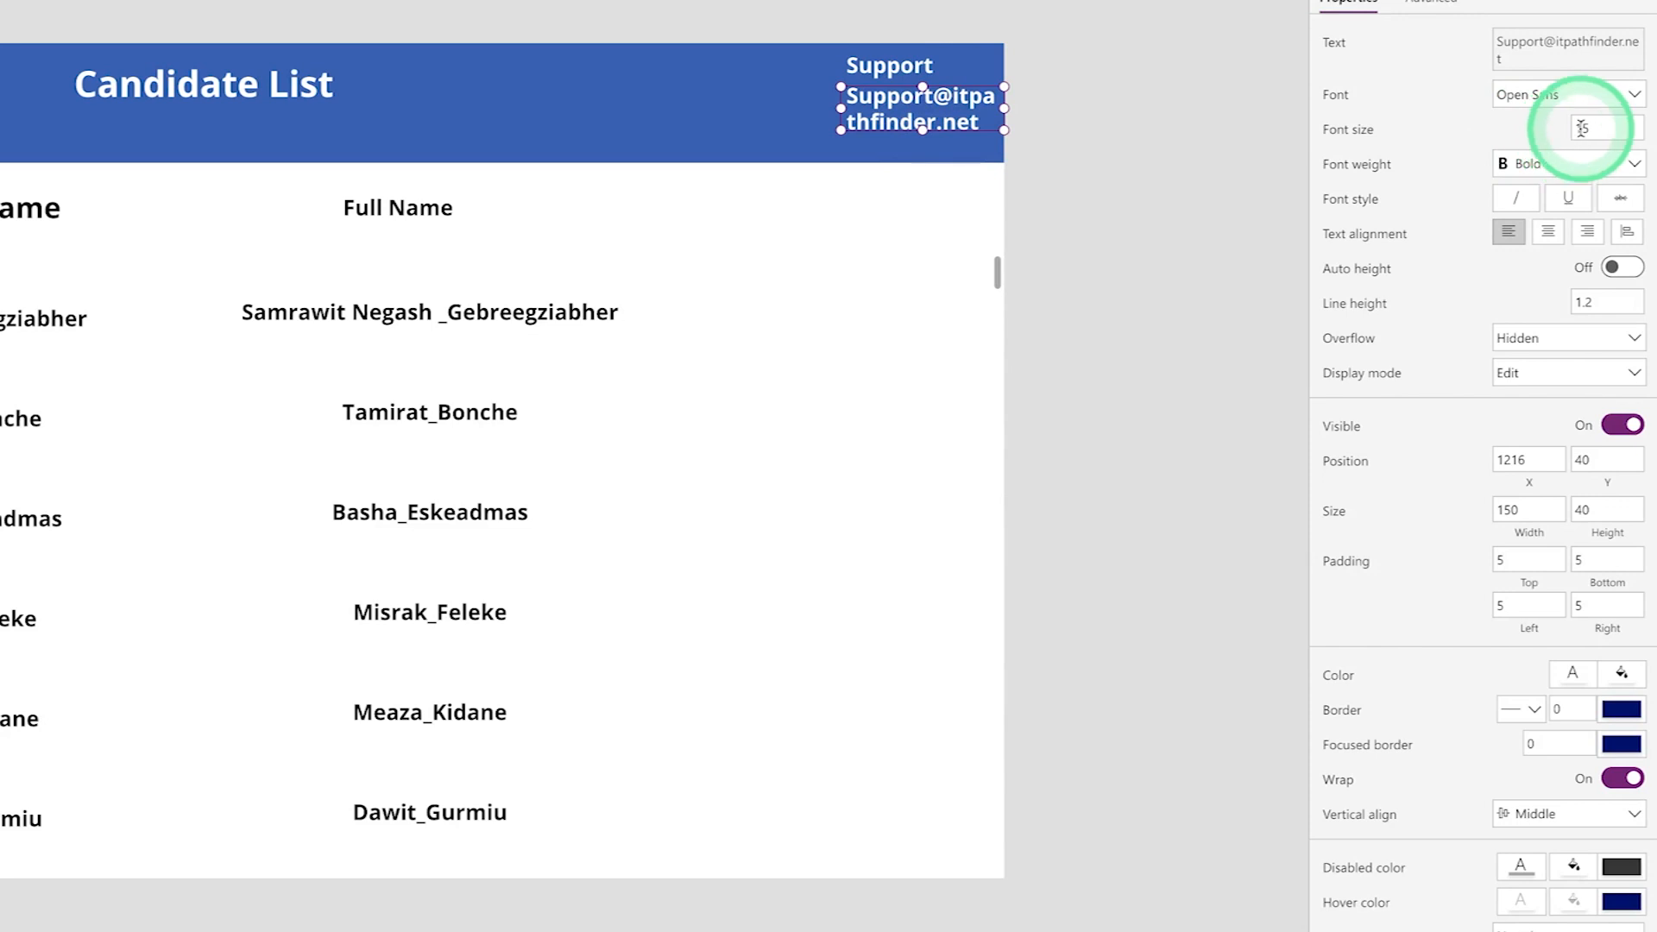
key("BackSpace")
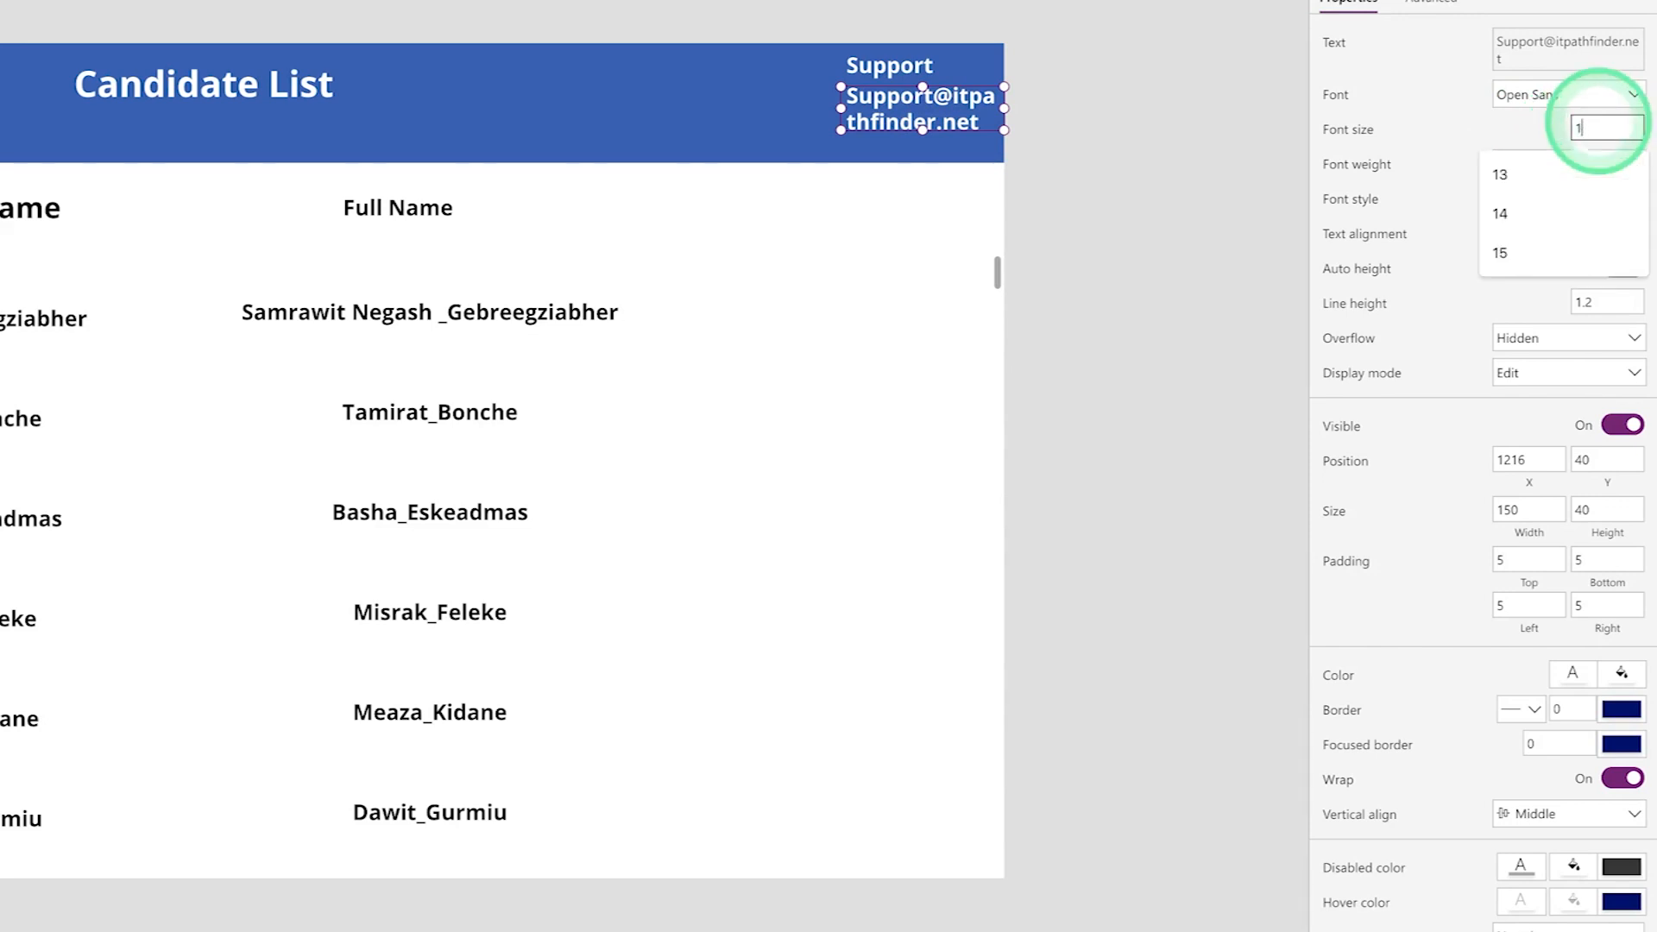
type("2")
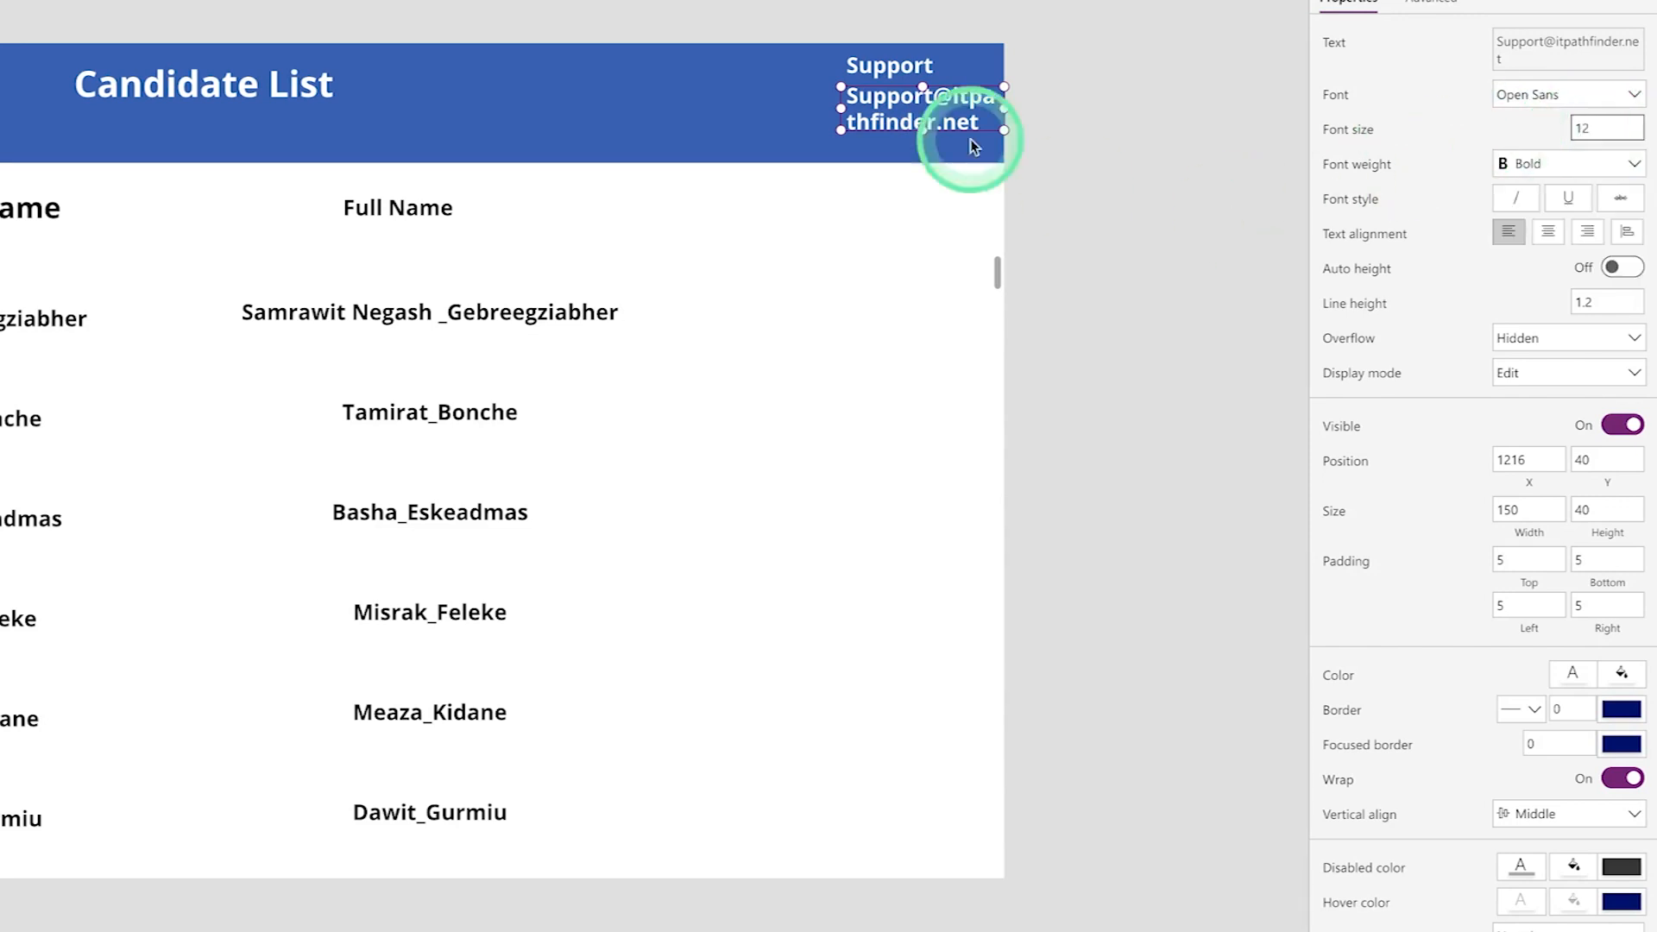
left_click(778, 114)
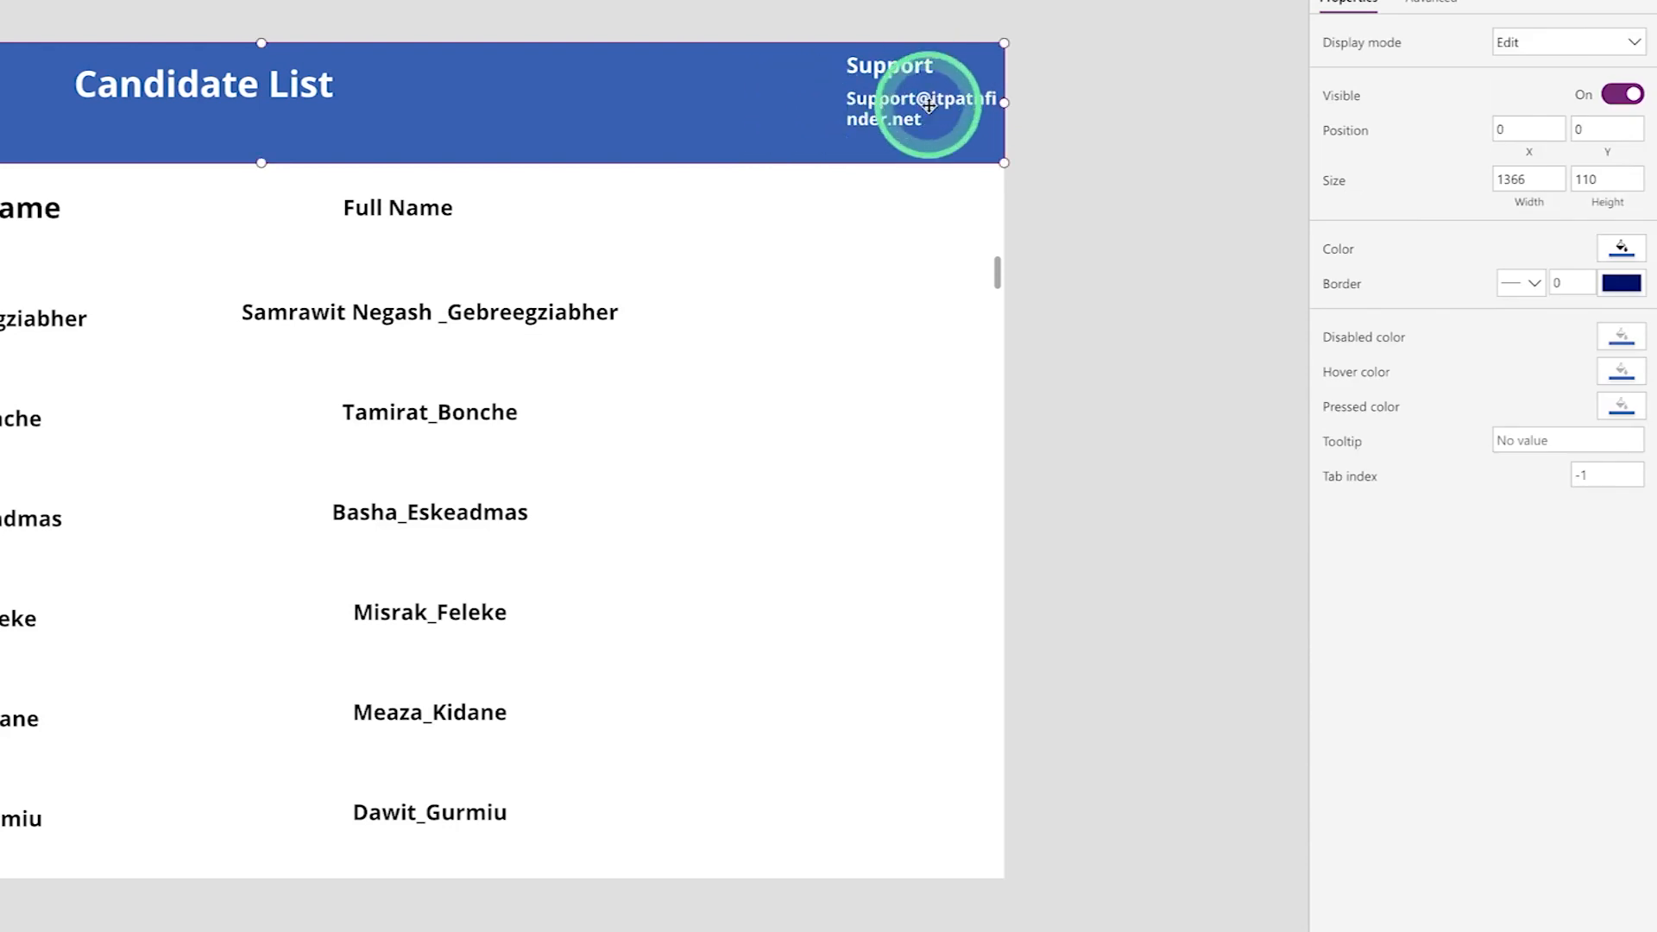
left_click(1114, 175)
- Reduce the email label's font size further to 10
left_click(923, 117)
left_click(1592, 127)
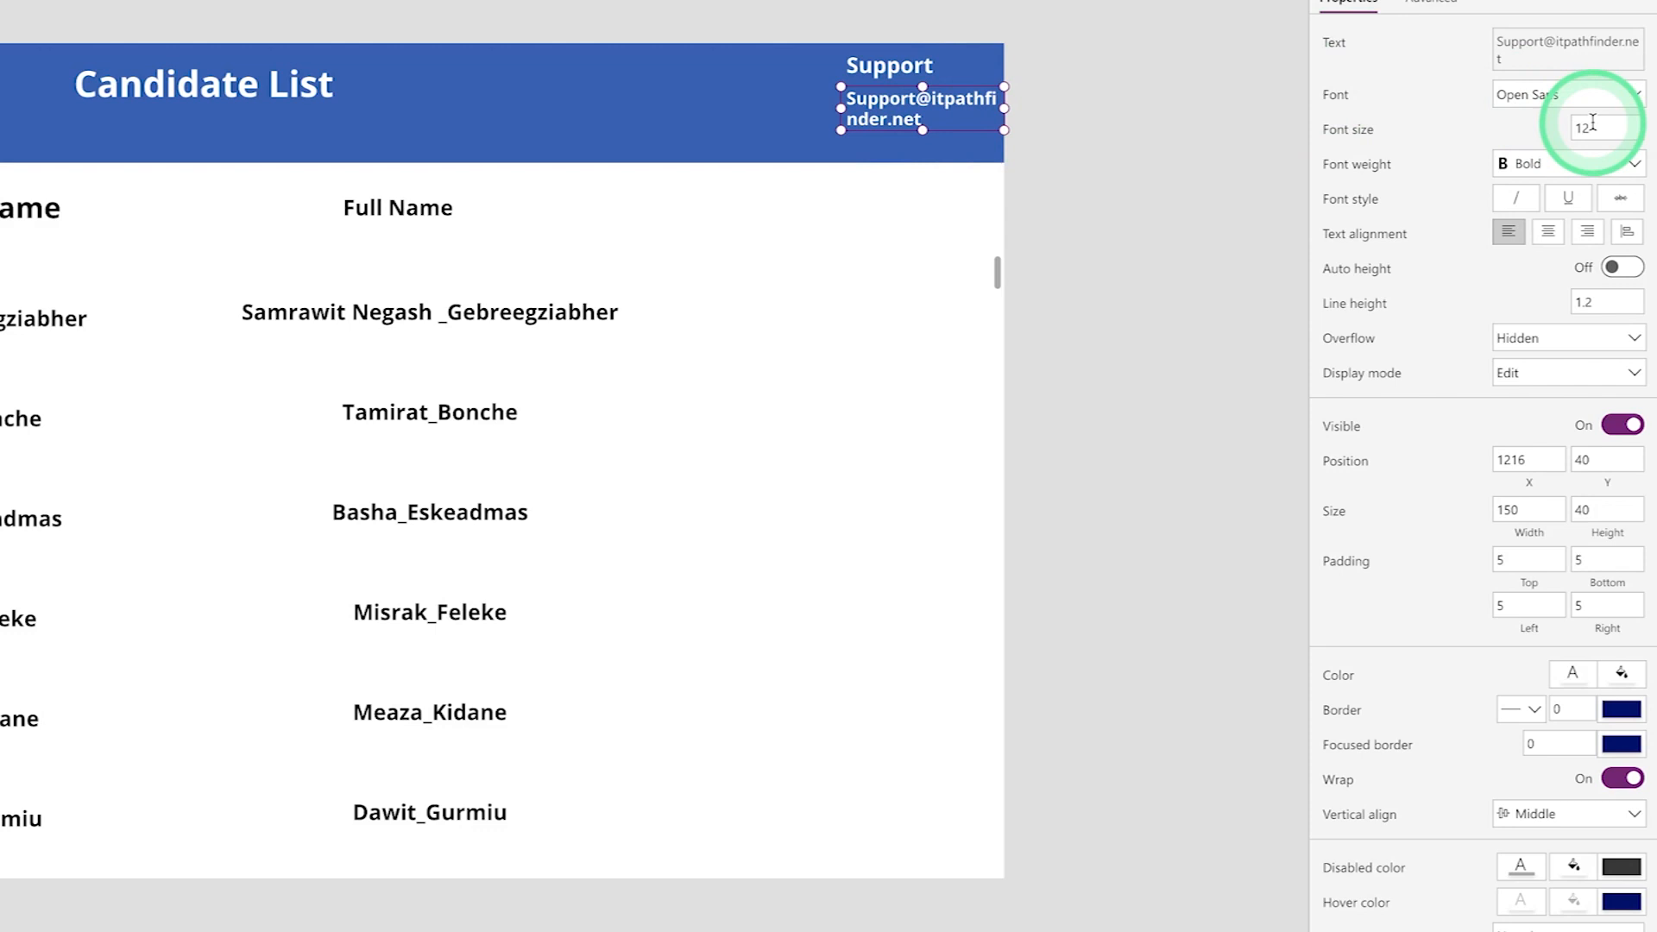
key("BackSpace")
type("0")
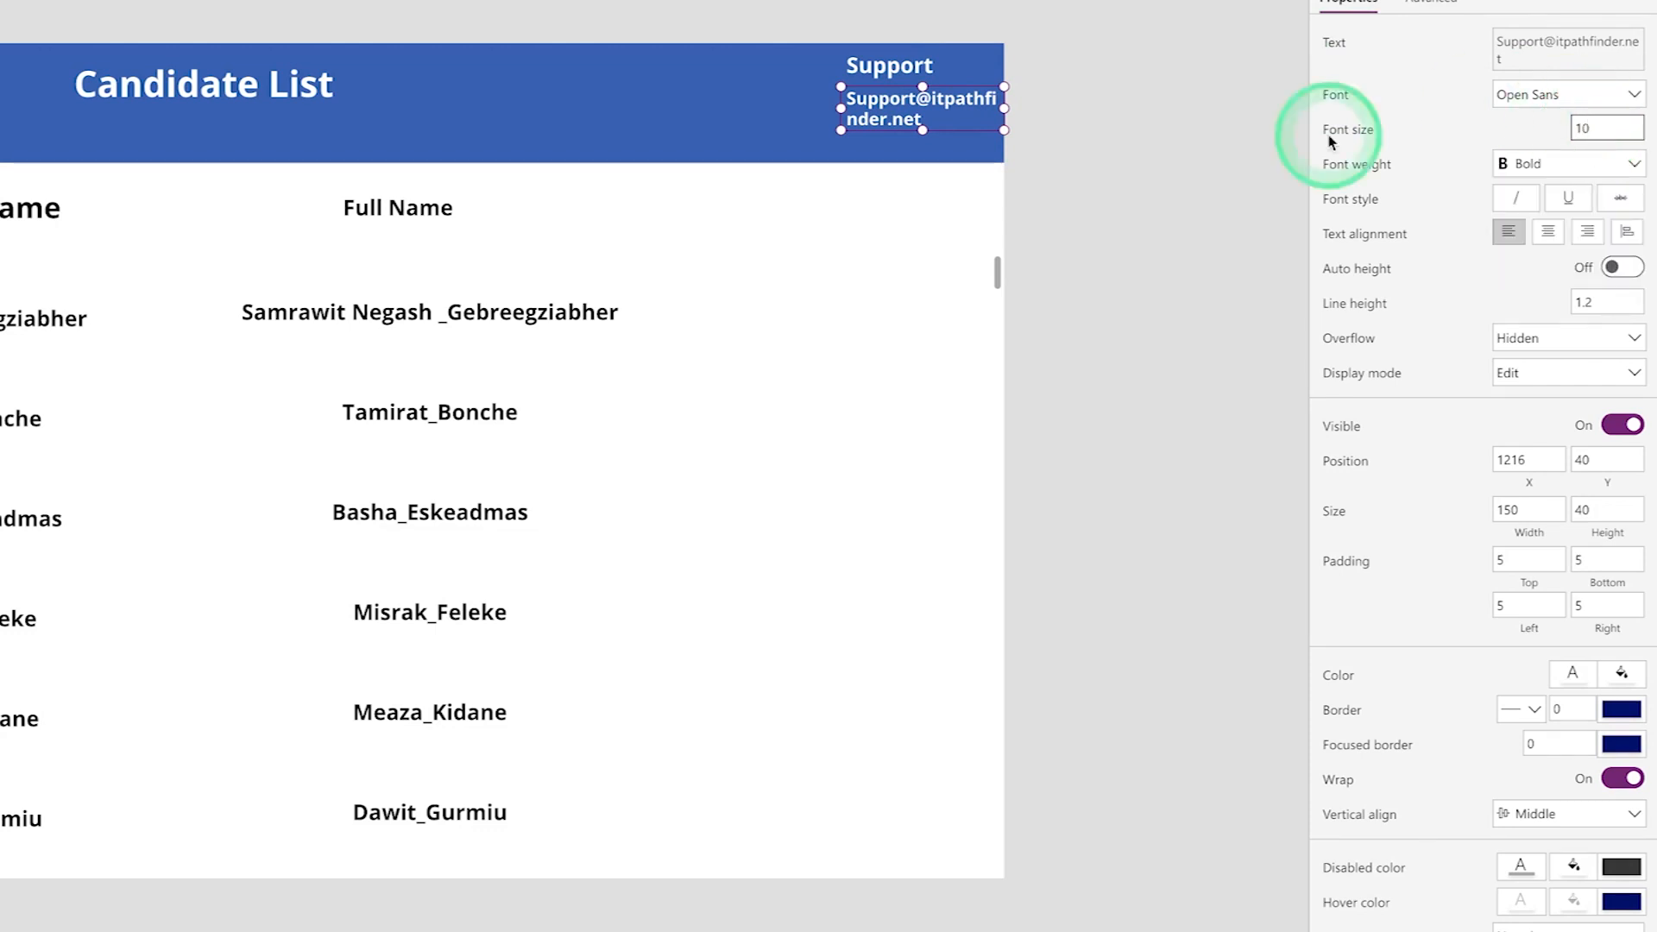
left_click(722, 136)
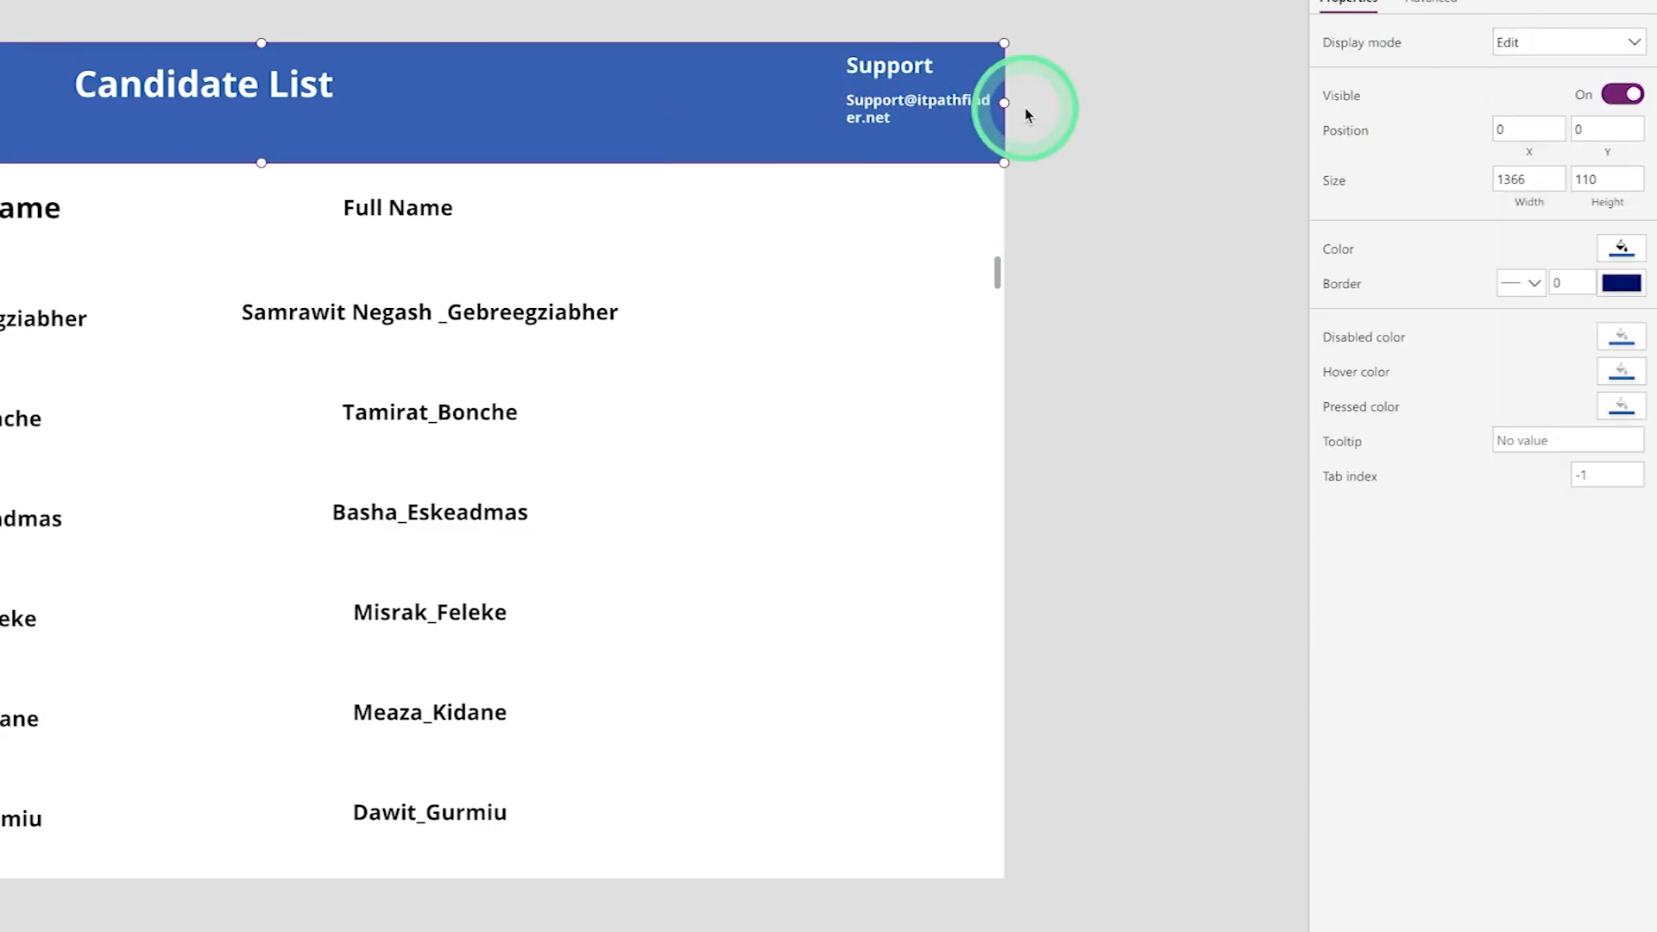
left_click(1091, 222)
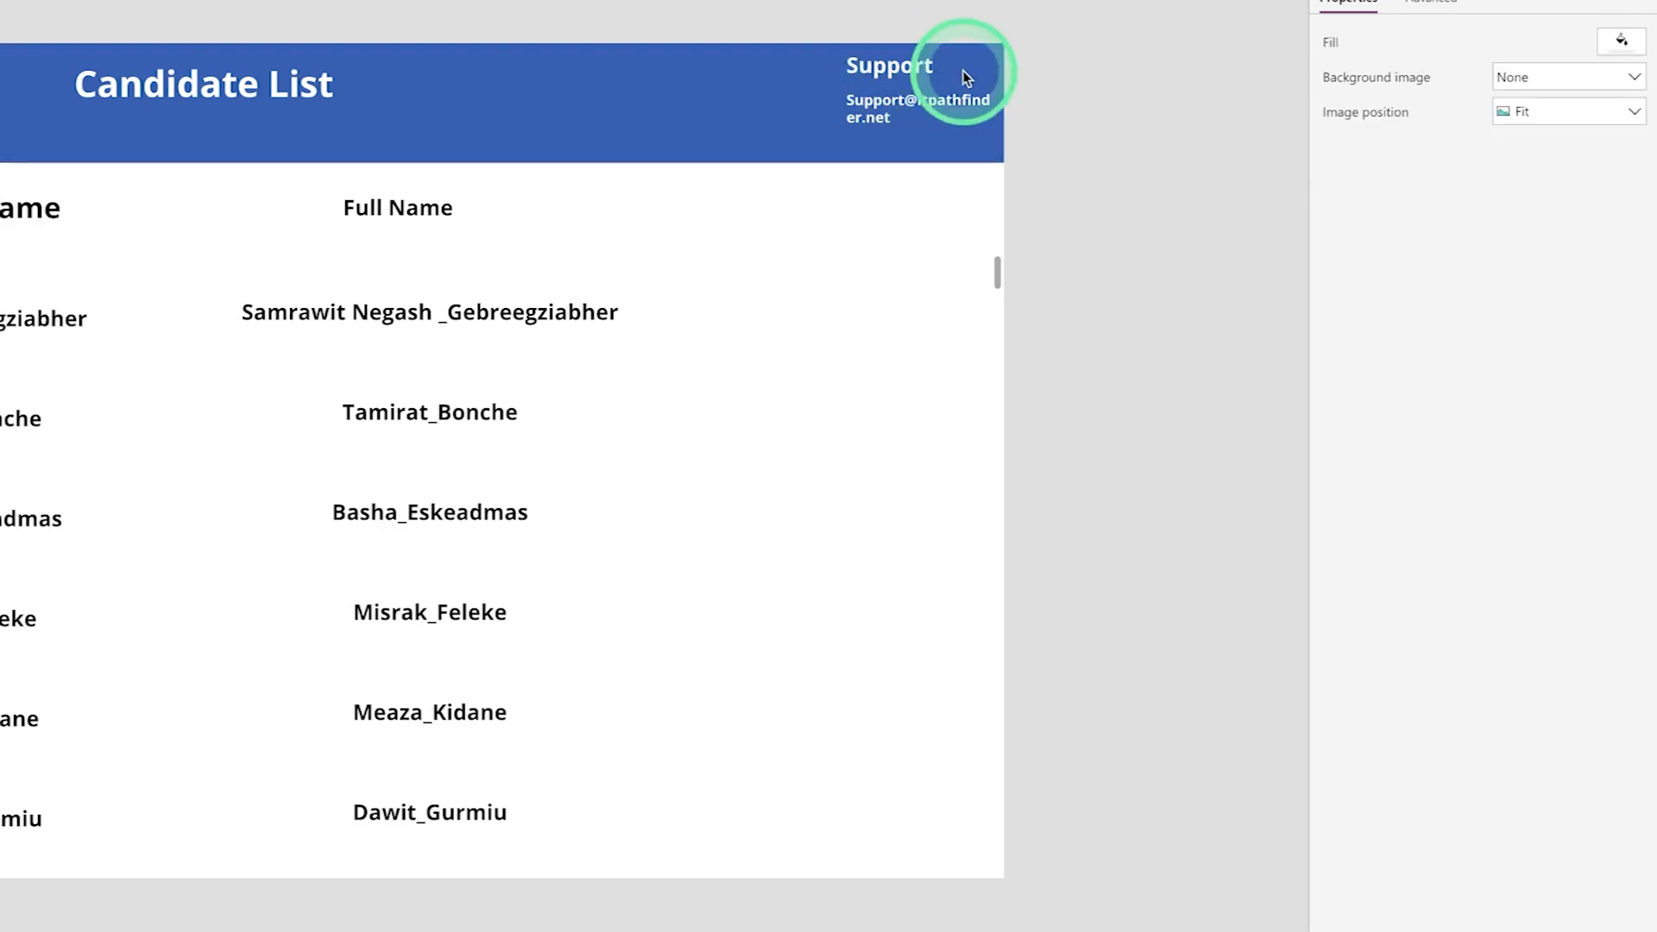
- Set the Support name label's font size to 10
left_click(902, 66)
left_click(1595, 111)
double_click(1595, 110)
type("10")
left_click(758, 101)
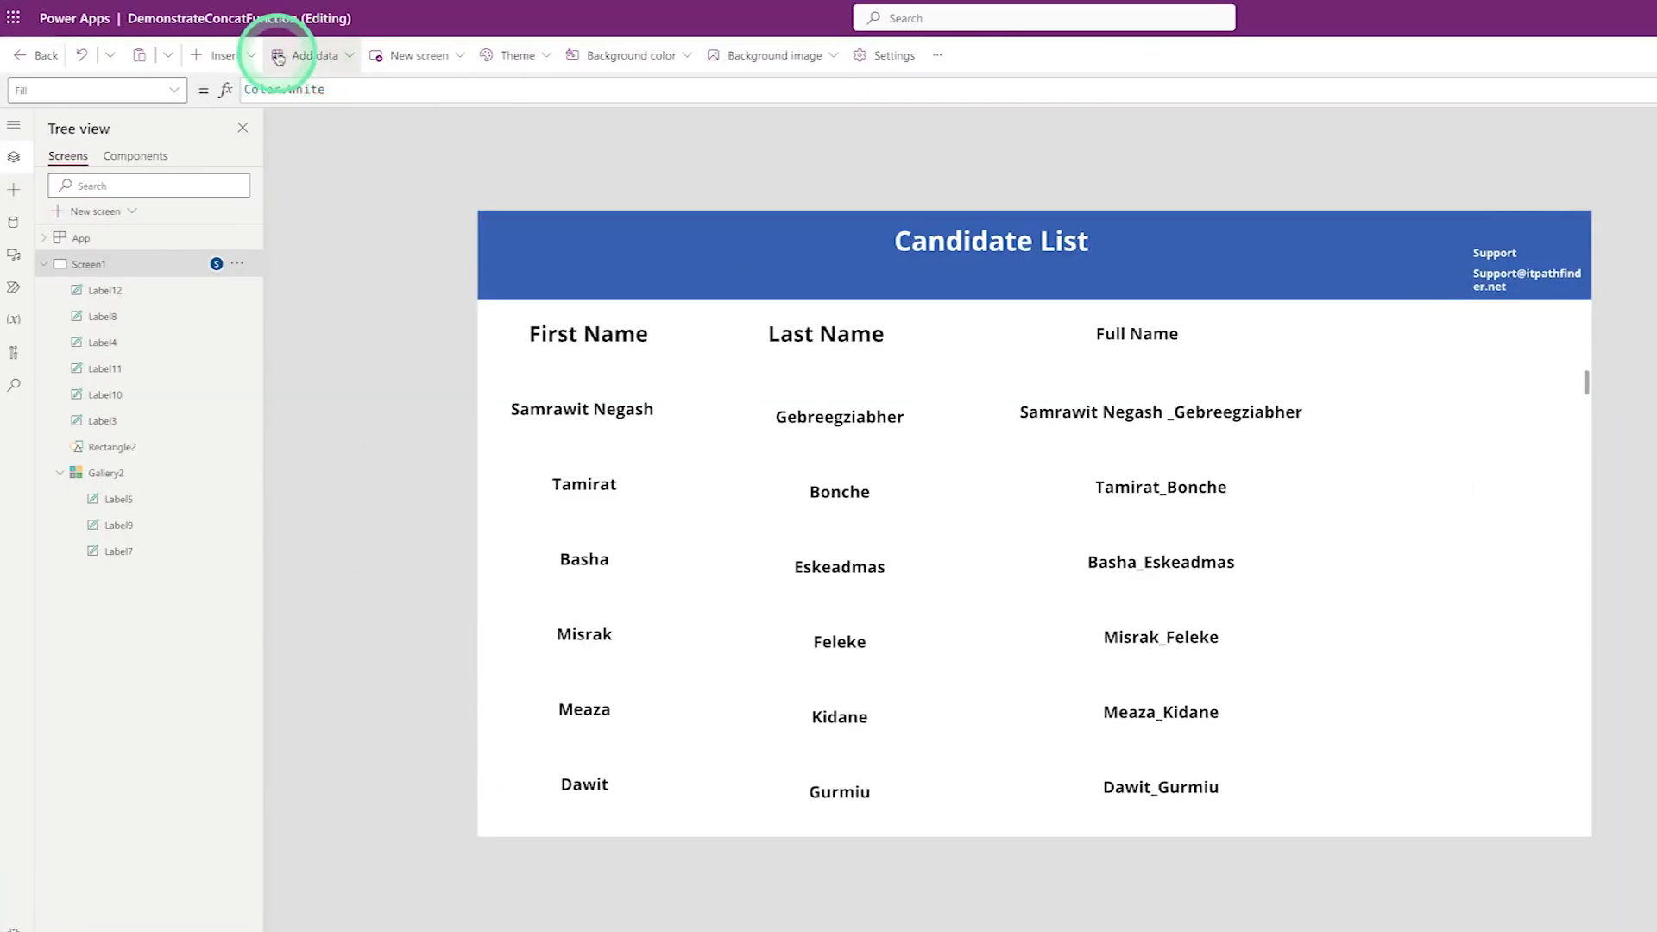
- Insert a new text label and change its text to "Name :"
left_click(222, 59)
left_click(253, 154)
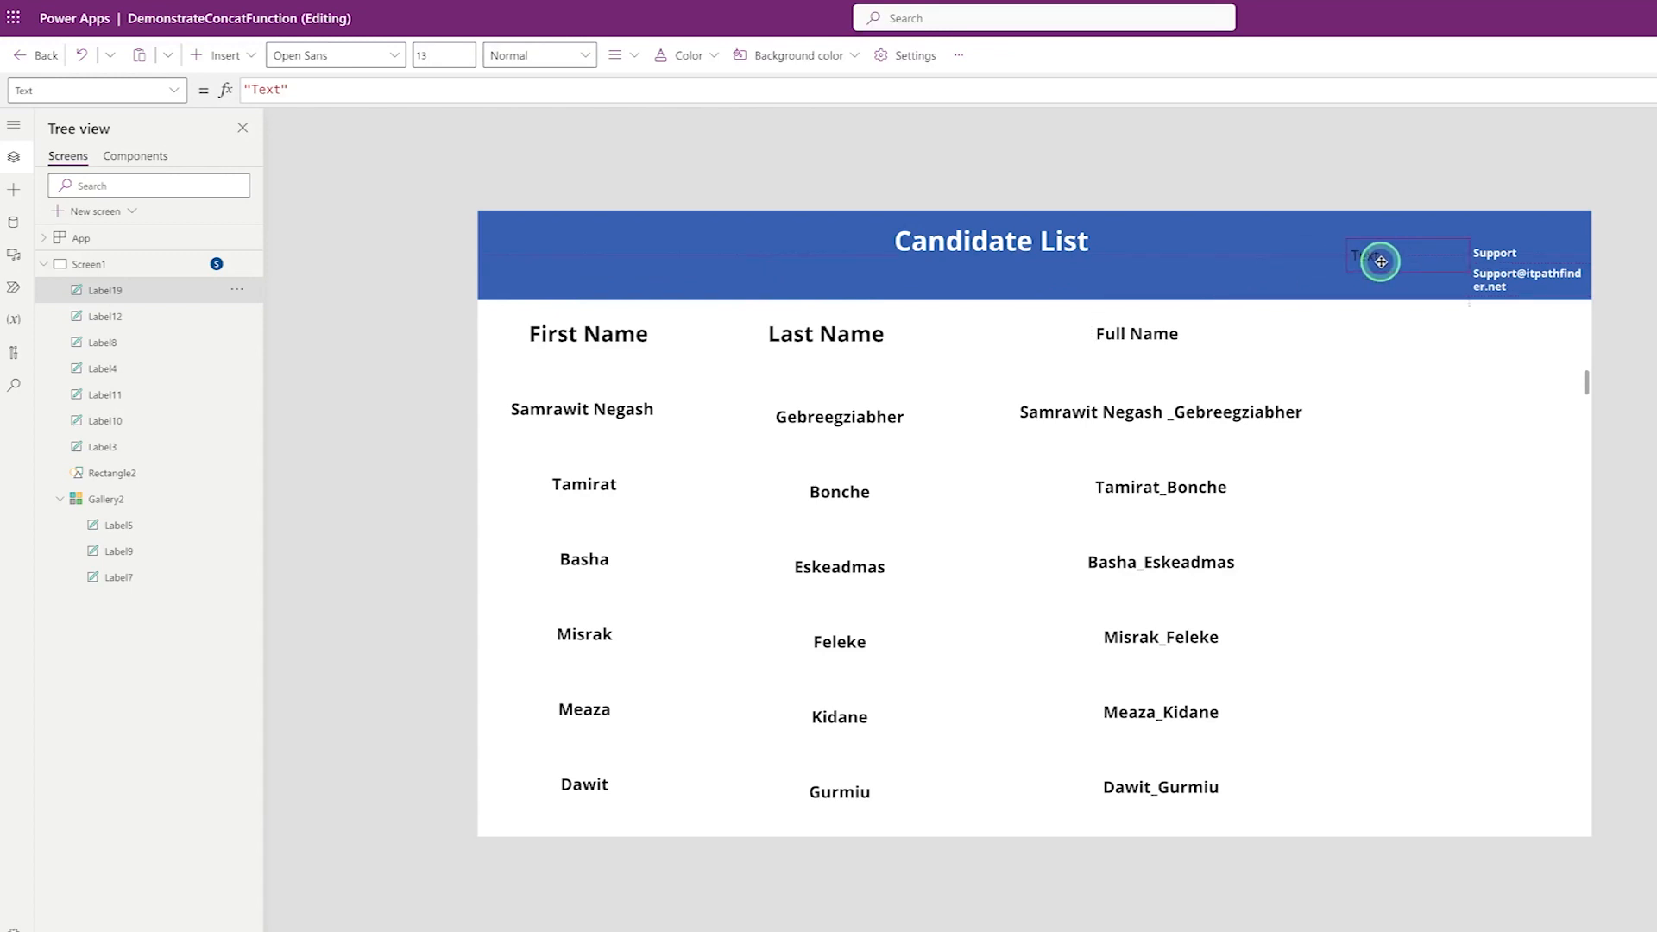
left_click(278, 89)
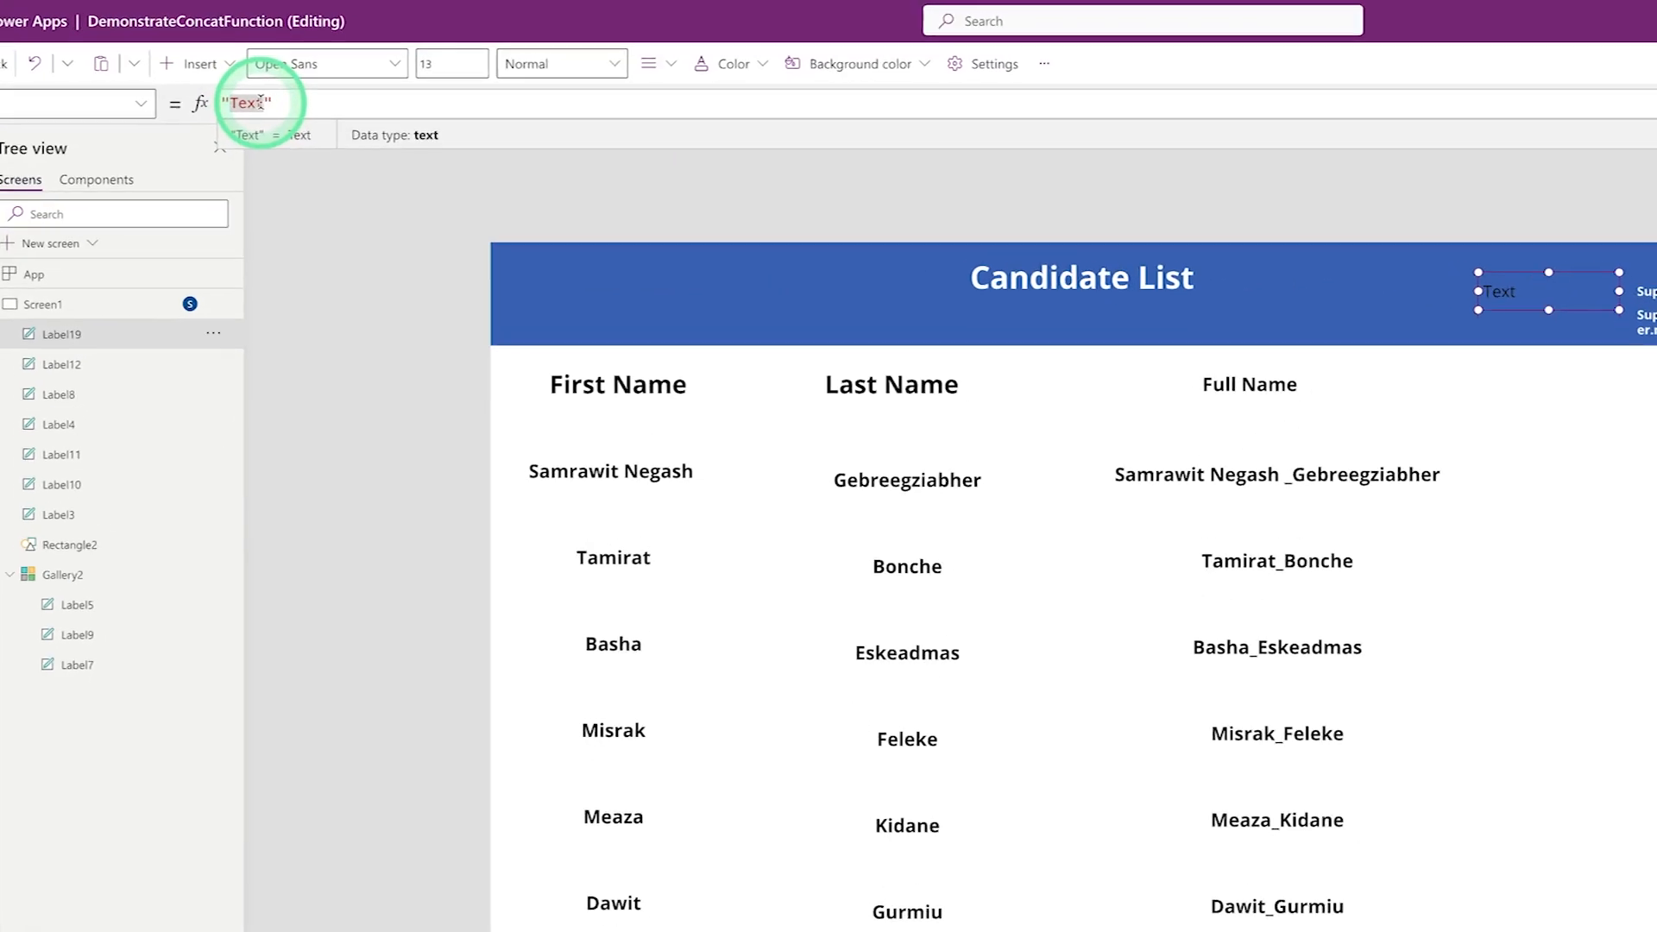
key("BackSpace")
key("BackSpace")
key("BackSpace")
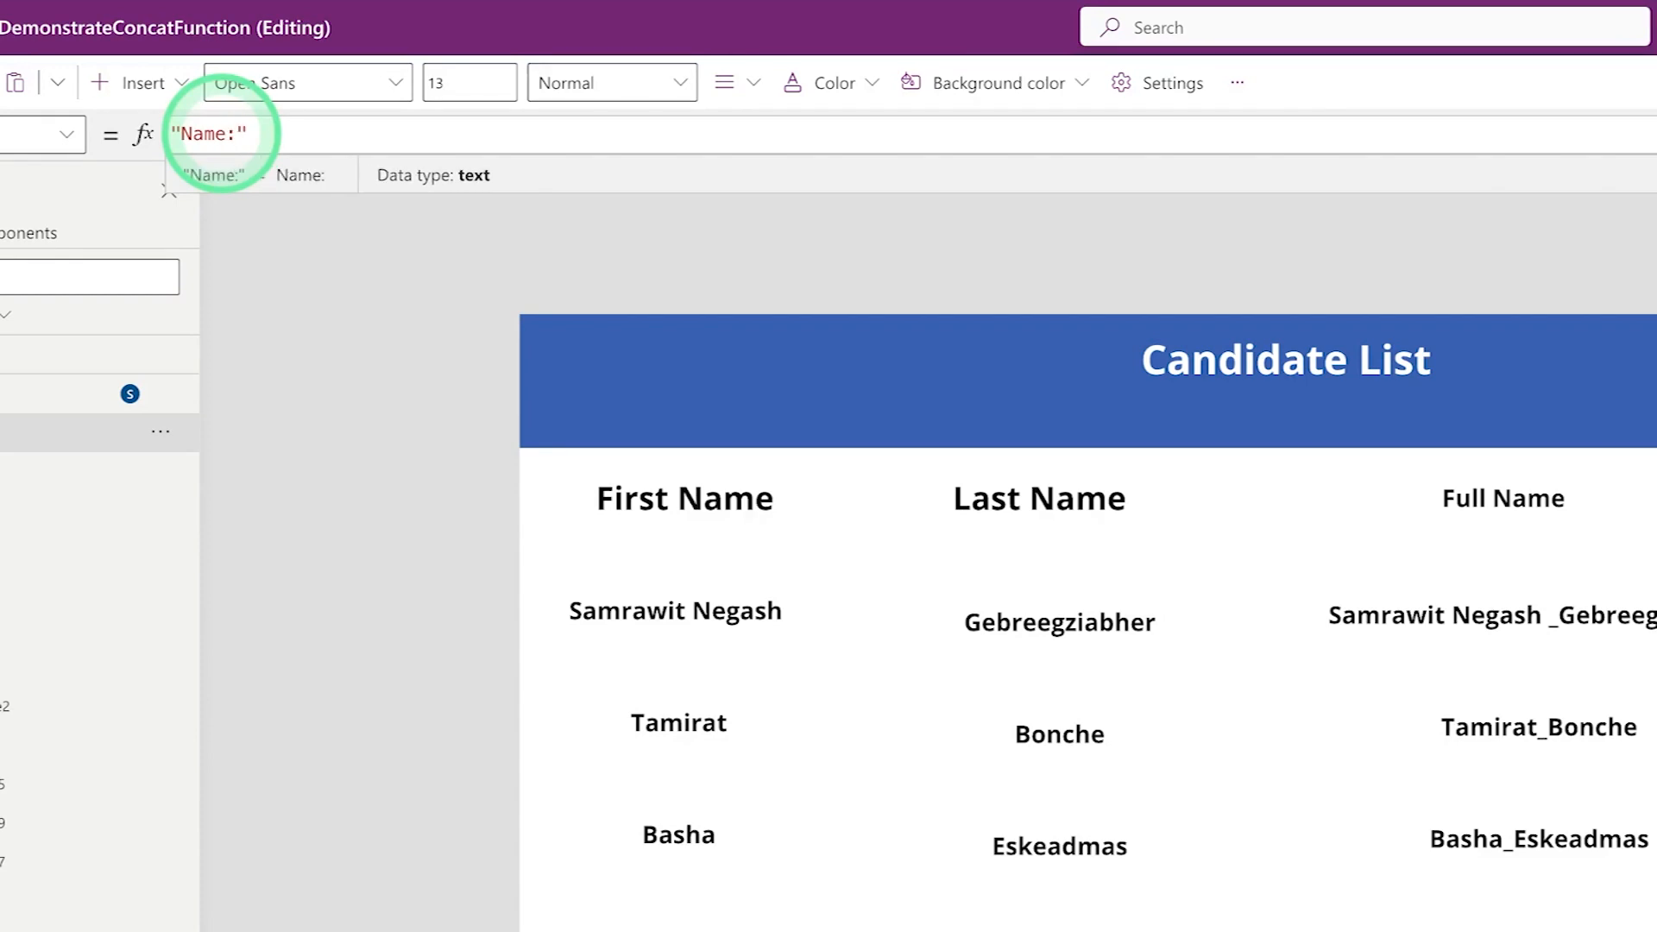
left_click(226, 136)
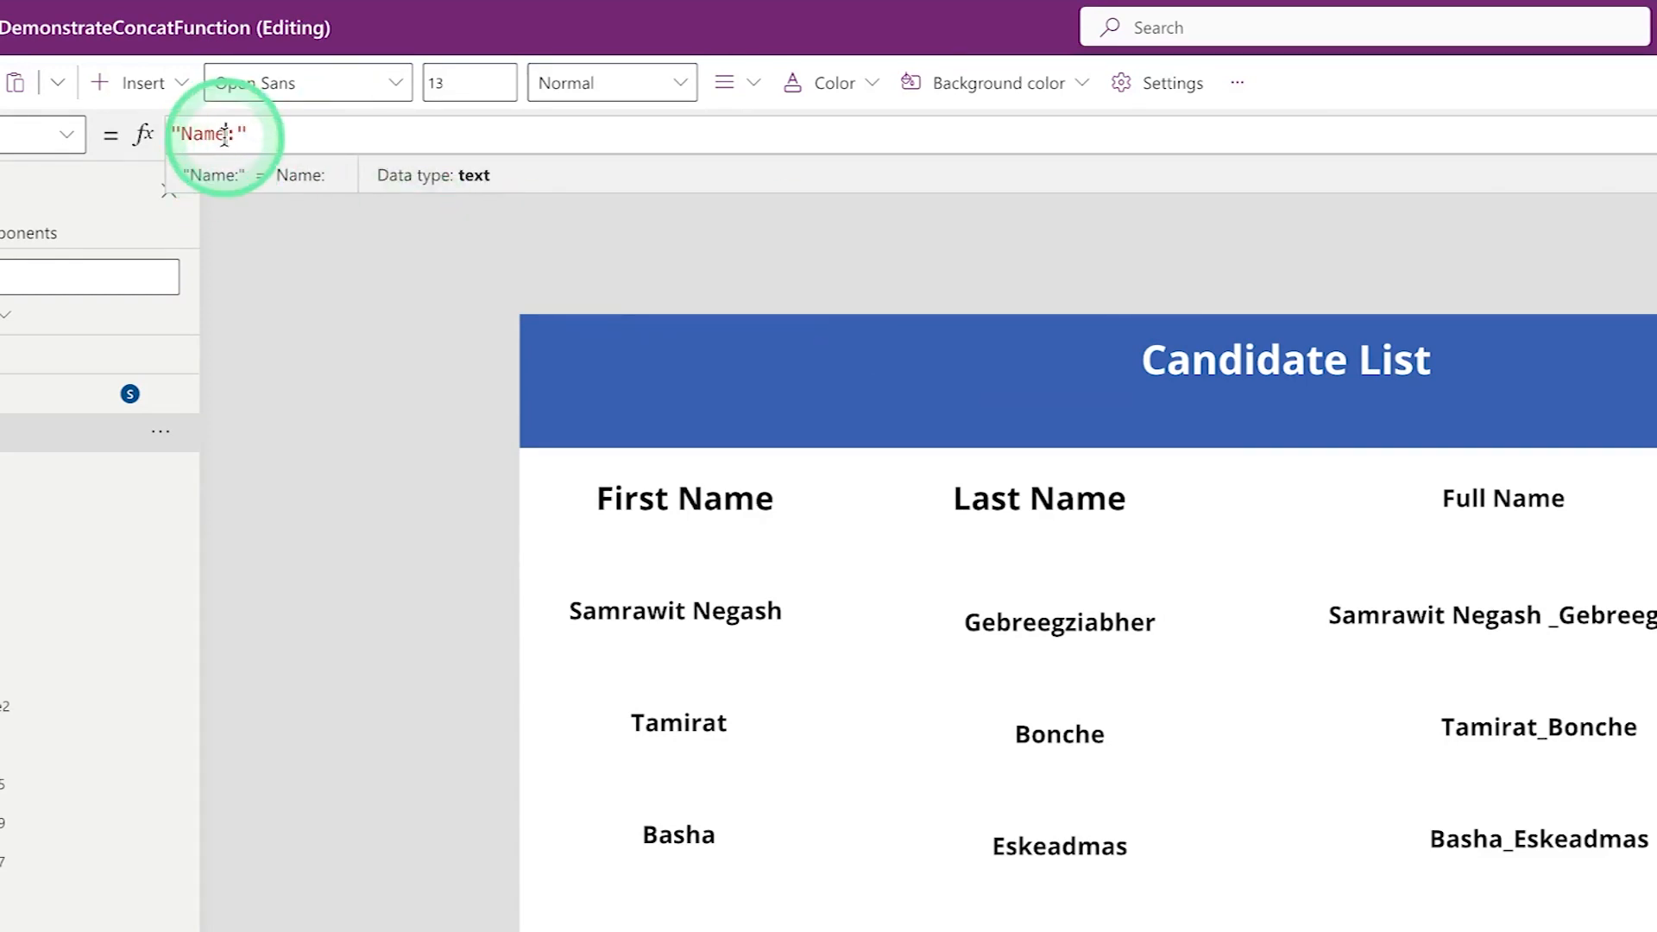
type("c")
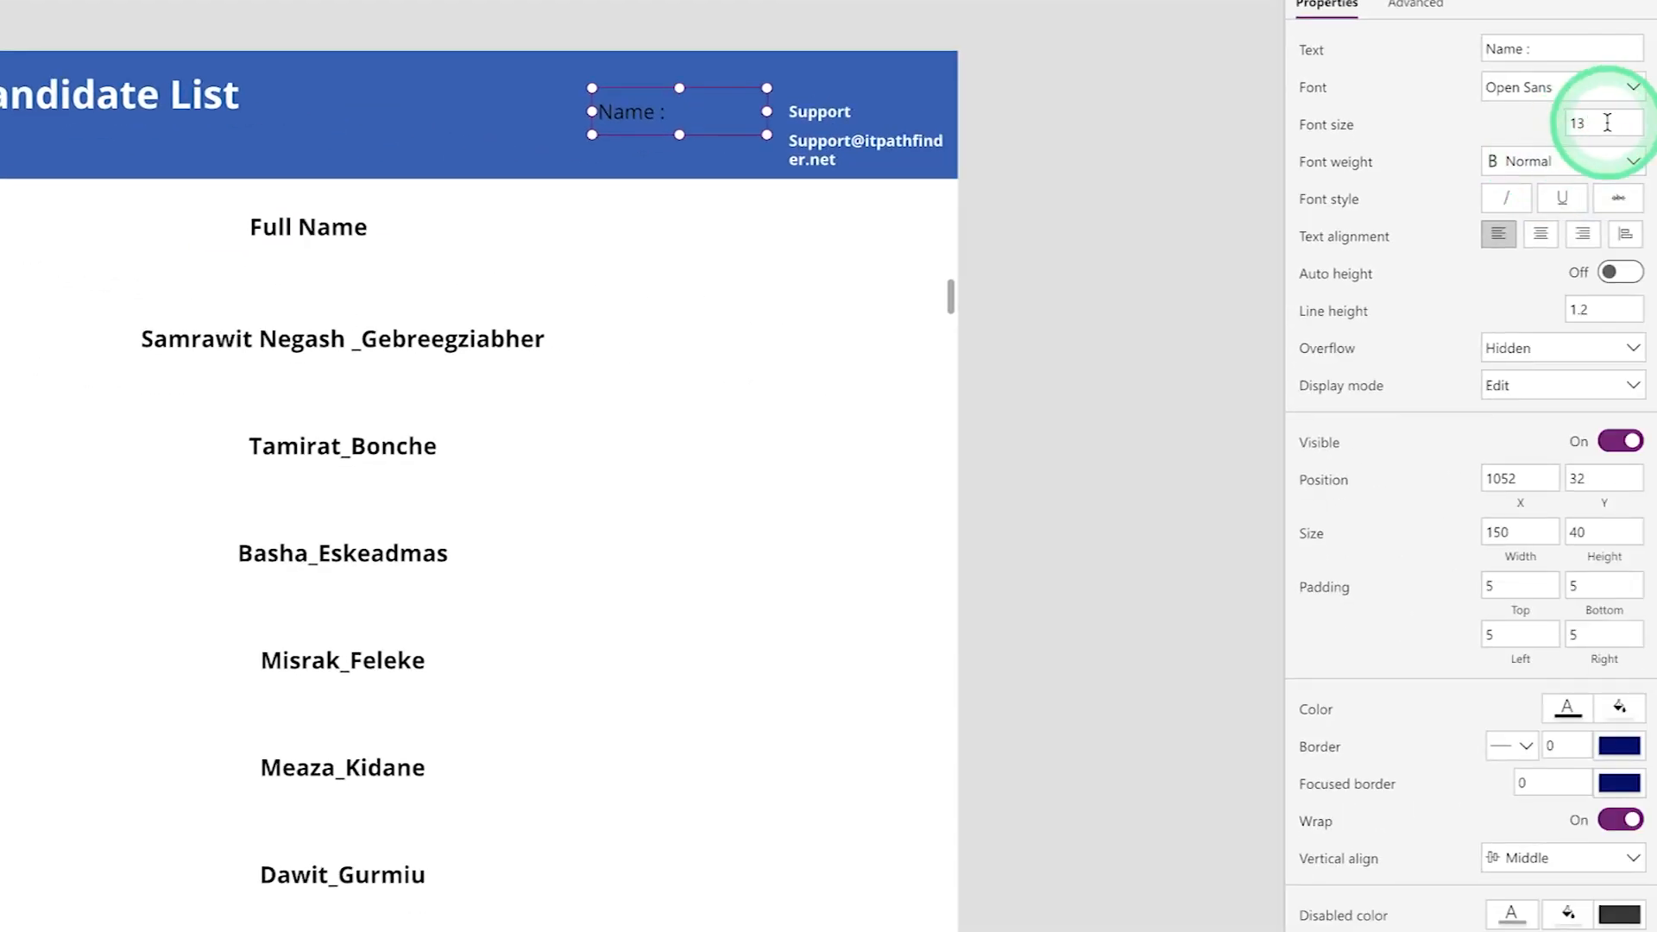
- Give the "Name :" label font size 11, Bold weight and white text colour
left_click(1607, 123)
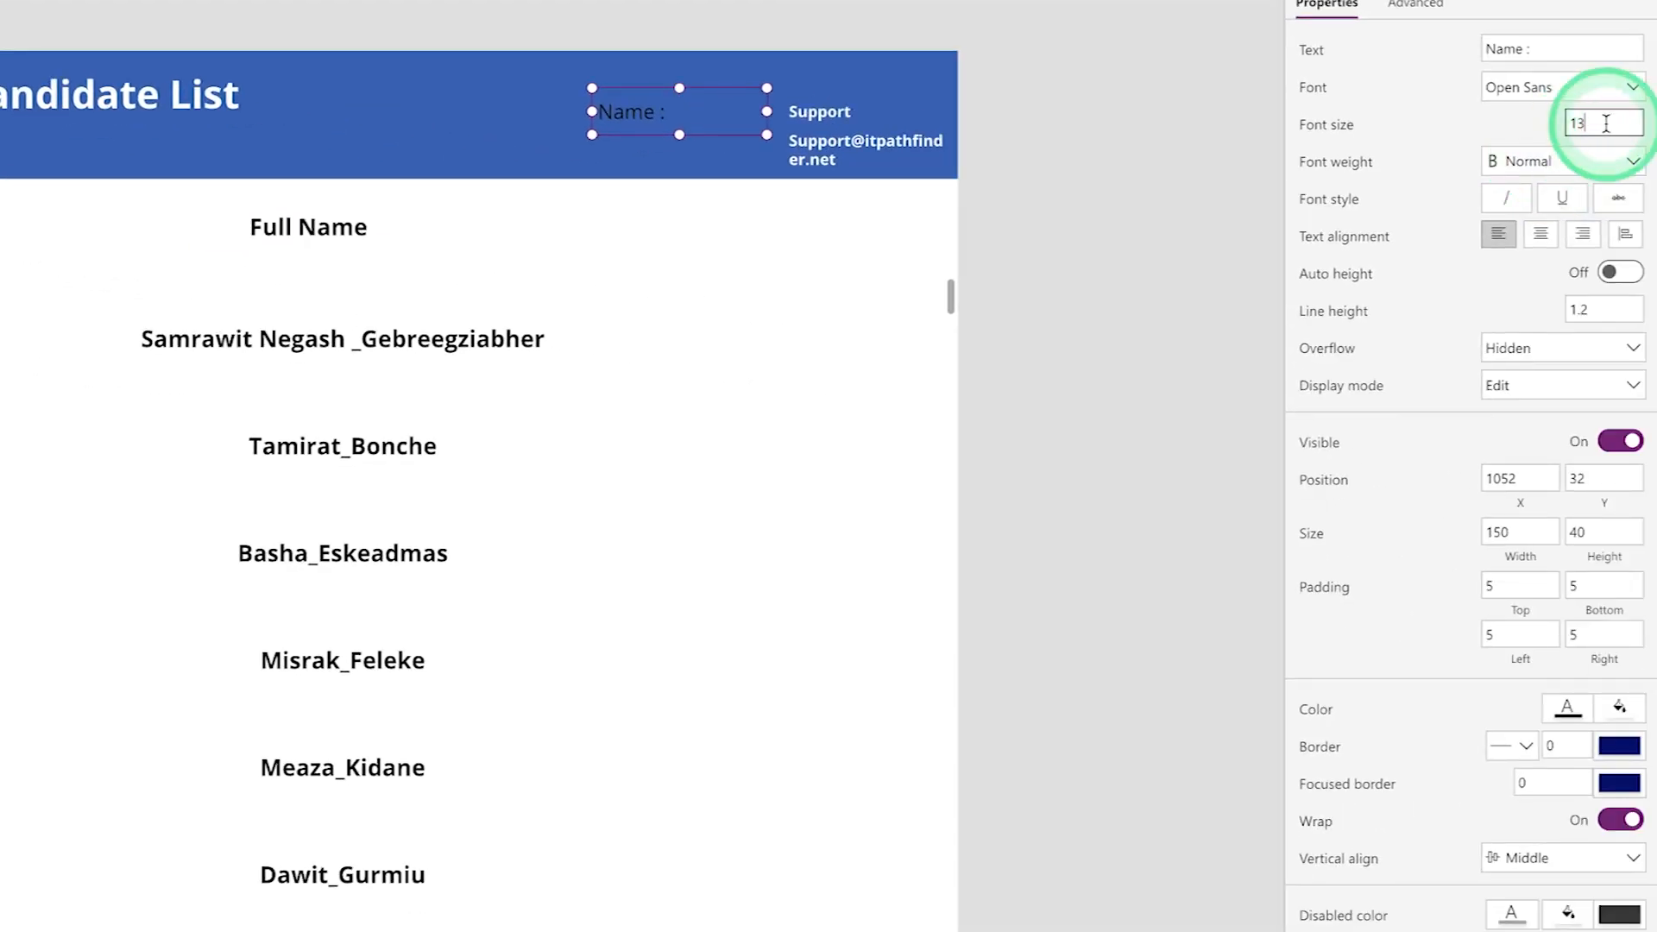
key("BackSpace")
type("1")
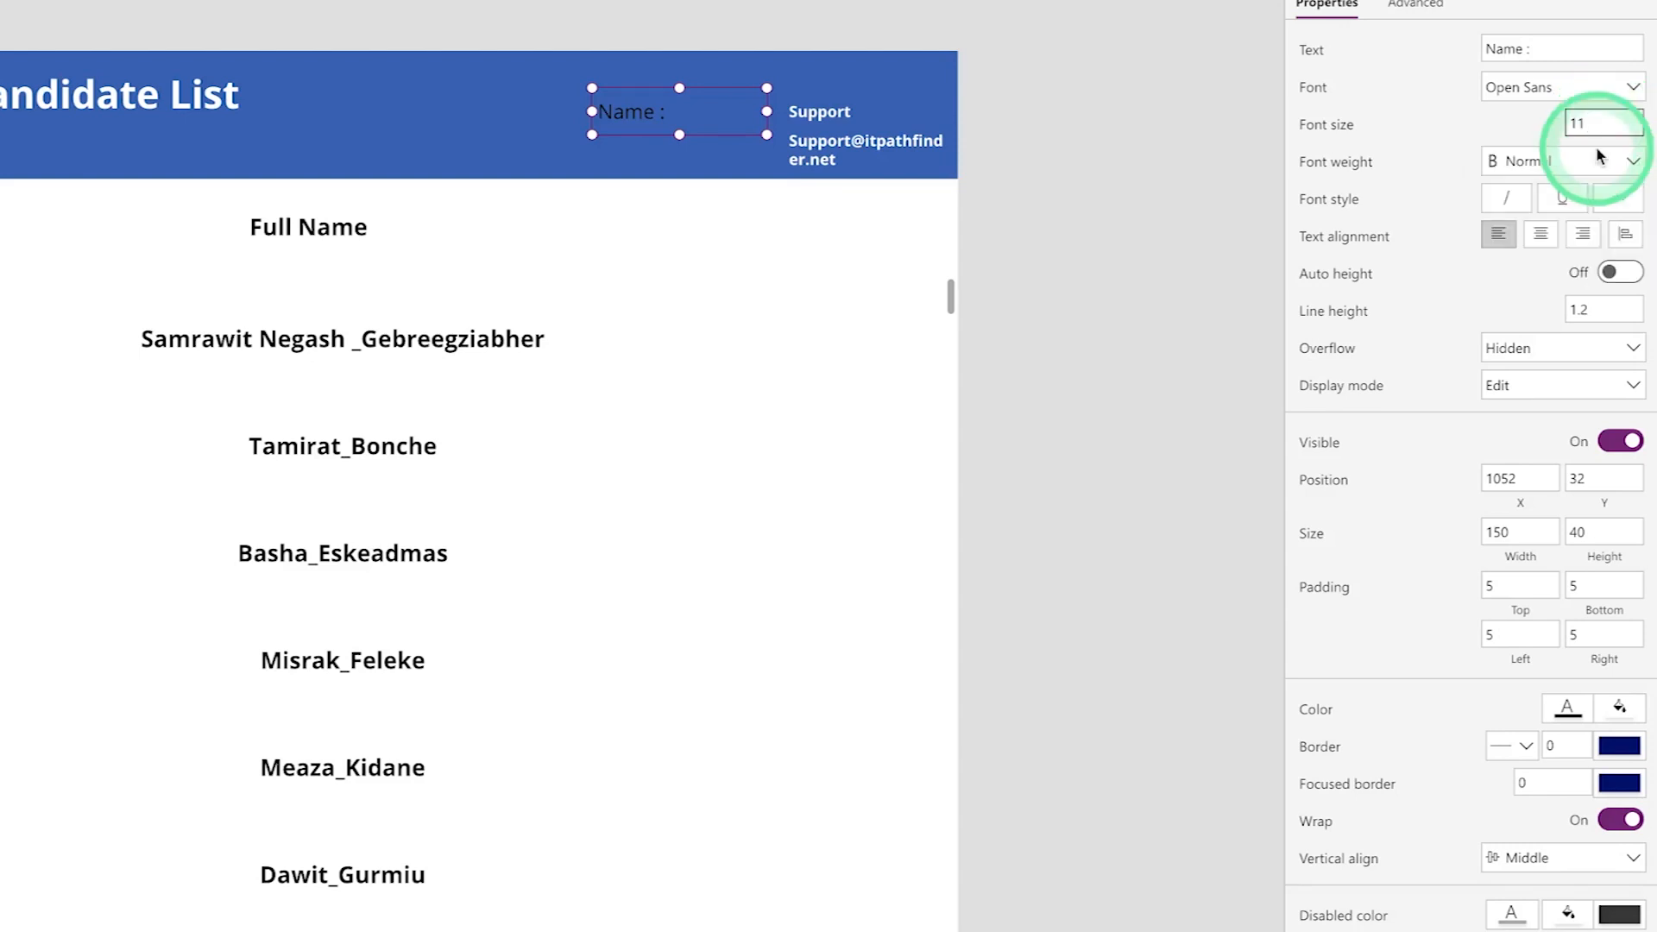
left_click(1540, 173)
left_click(1515, 187)
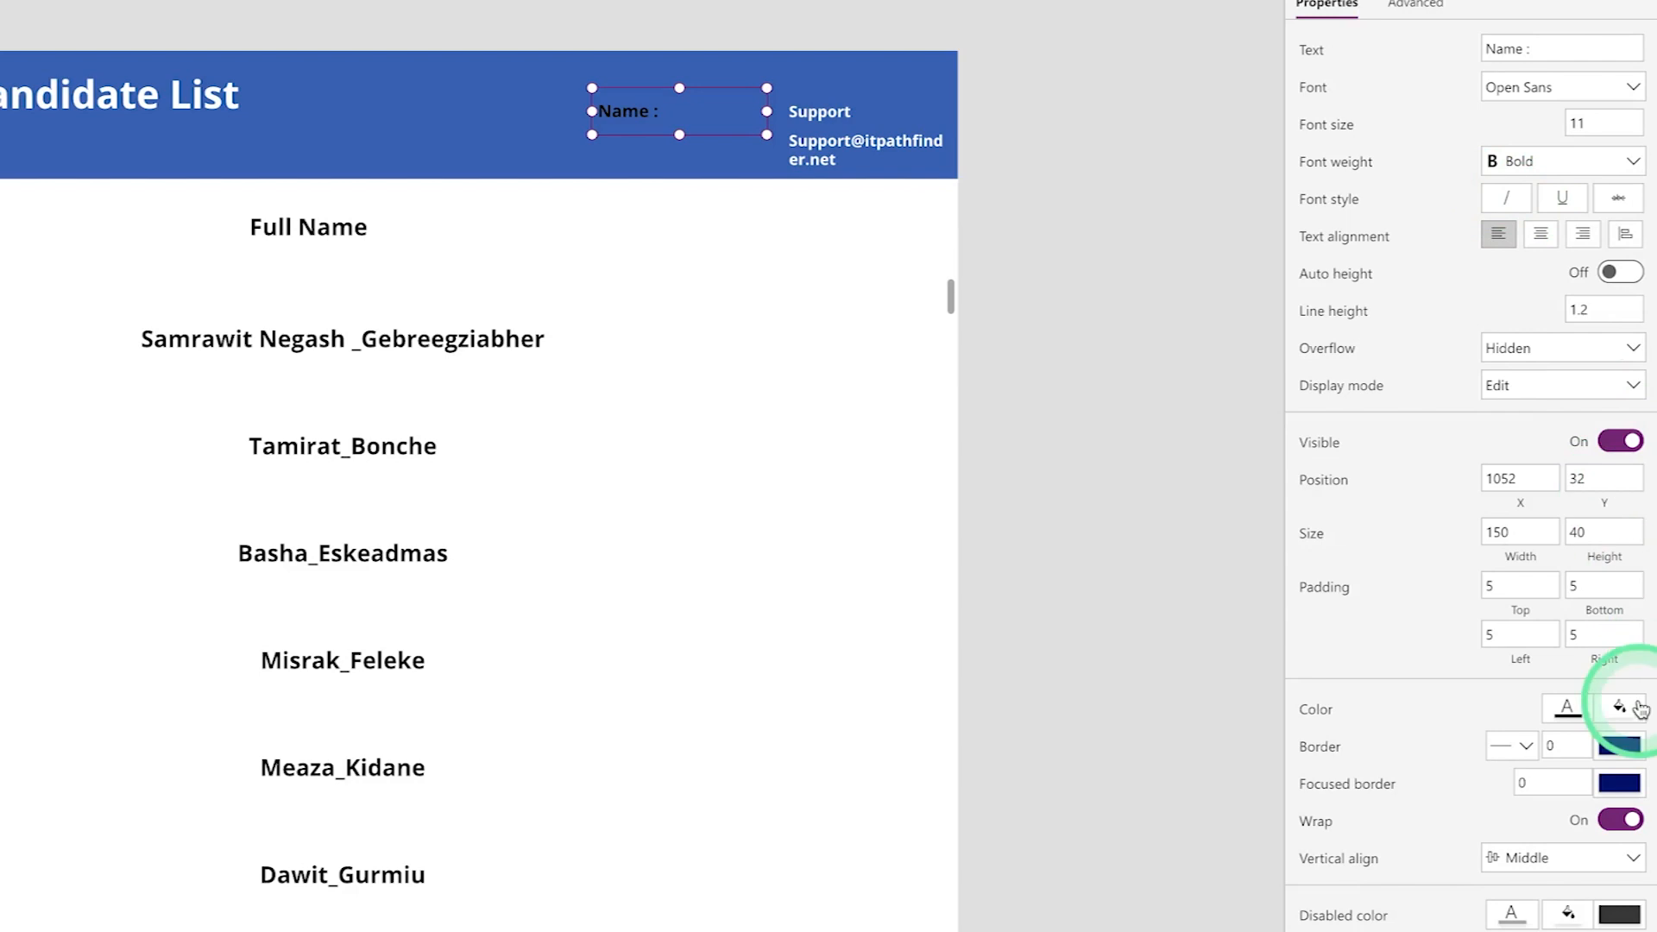
left_click(1568, 710)
left_click(1184, 887)
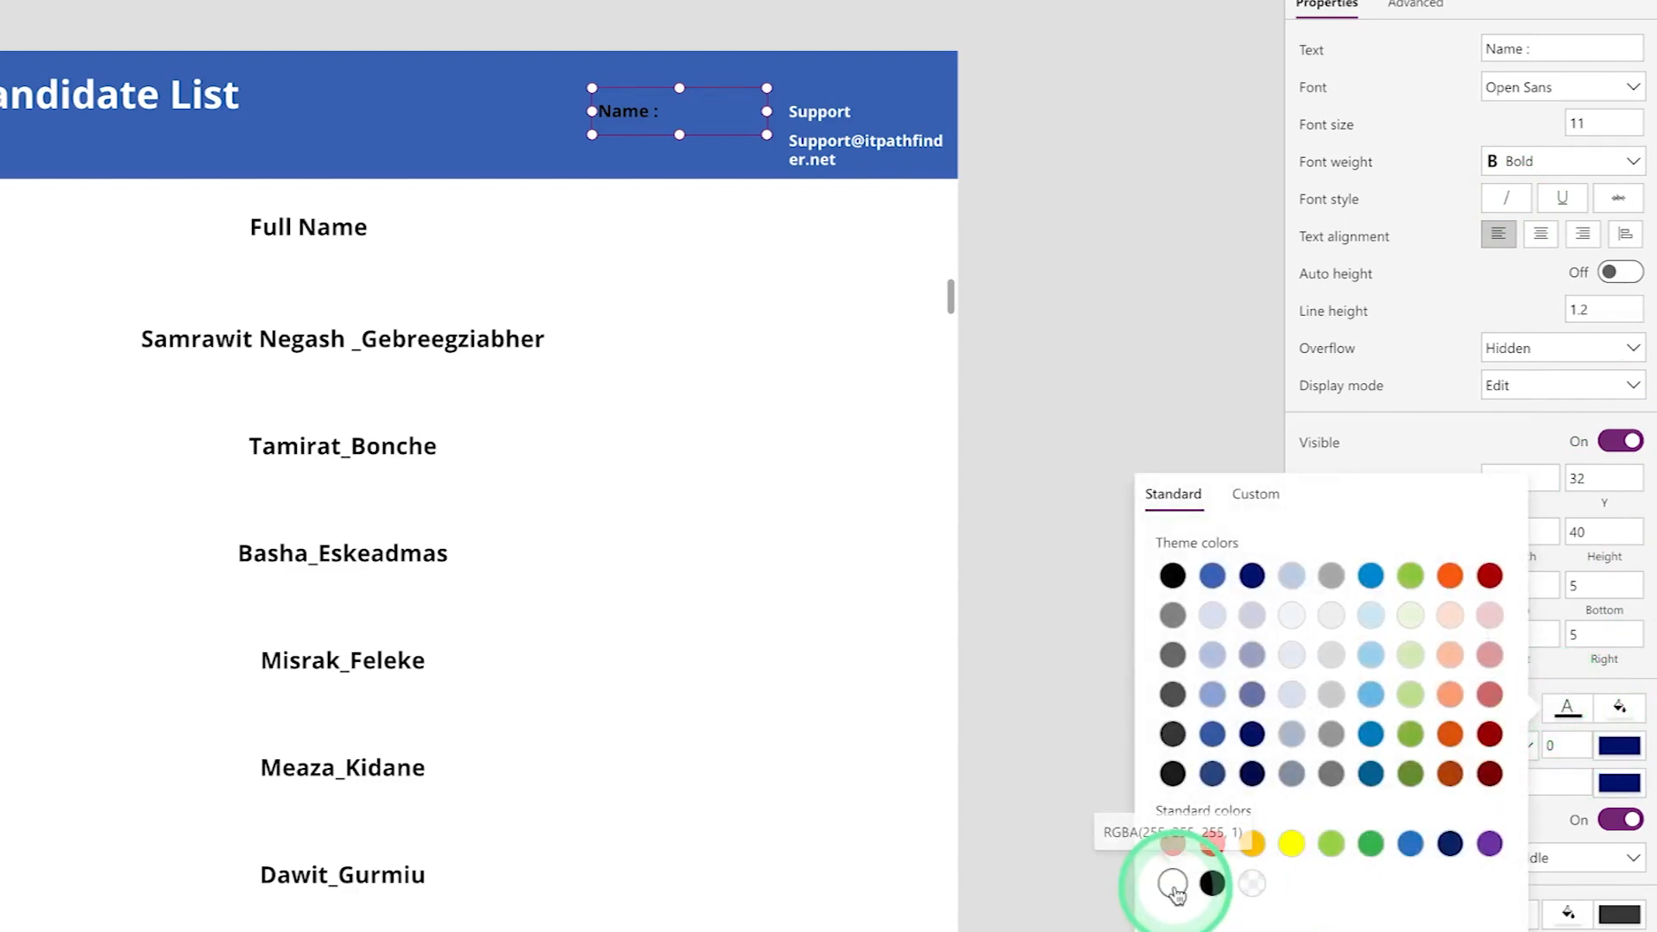
left_click(682, 136)
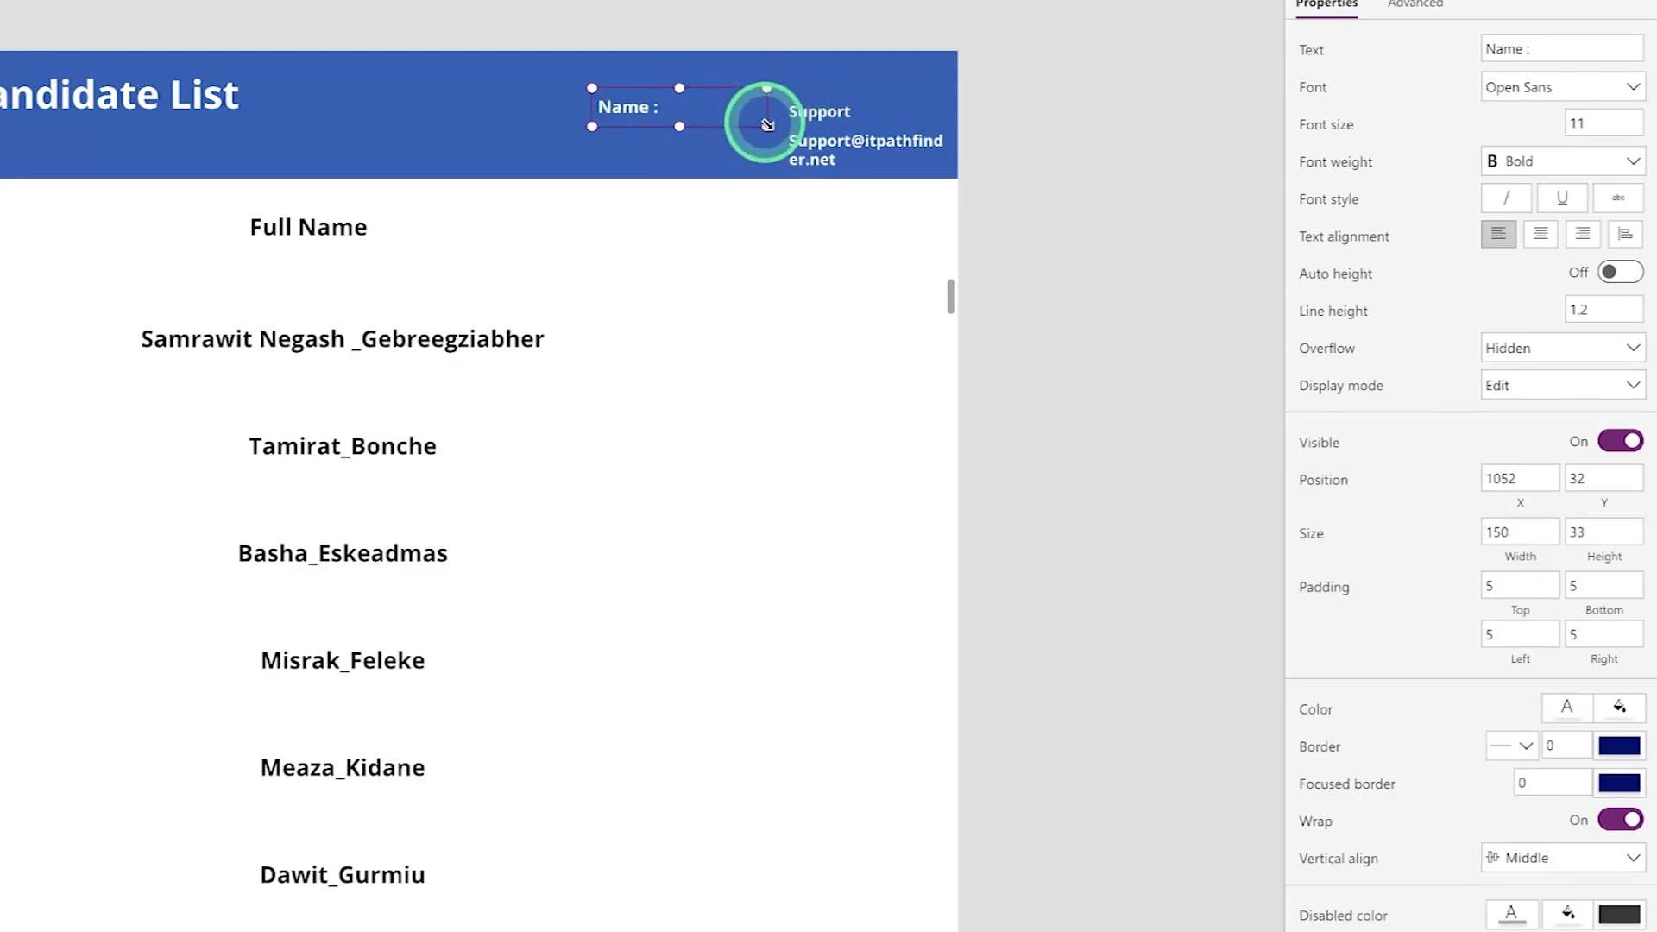
left_click(683, 107)
left_click(906, 96)
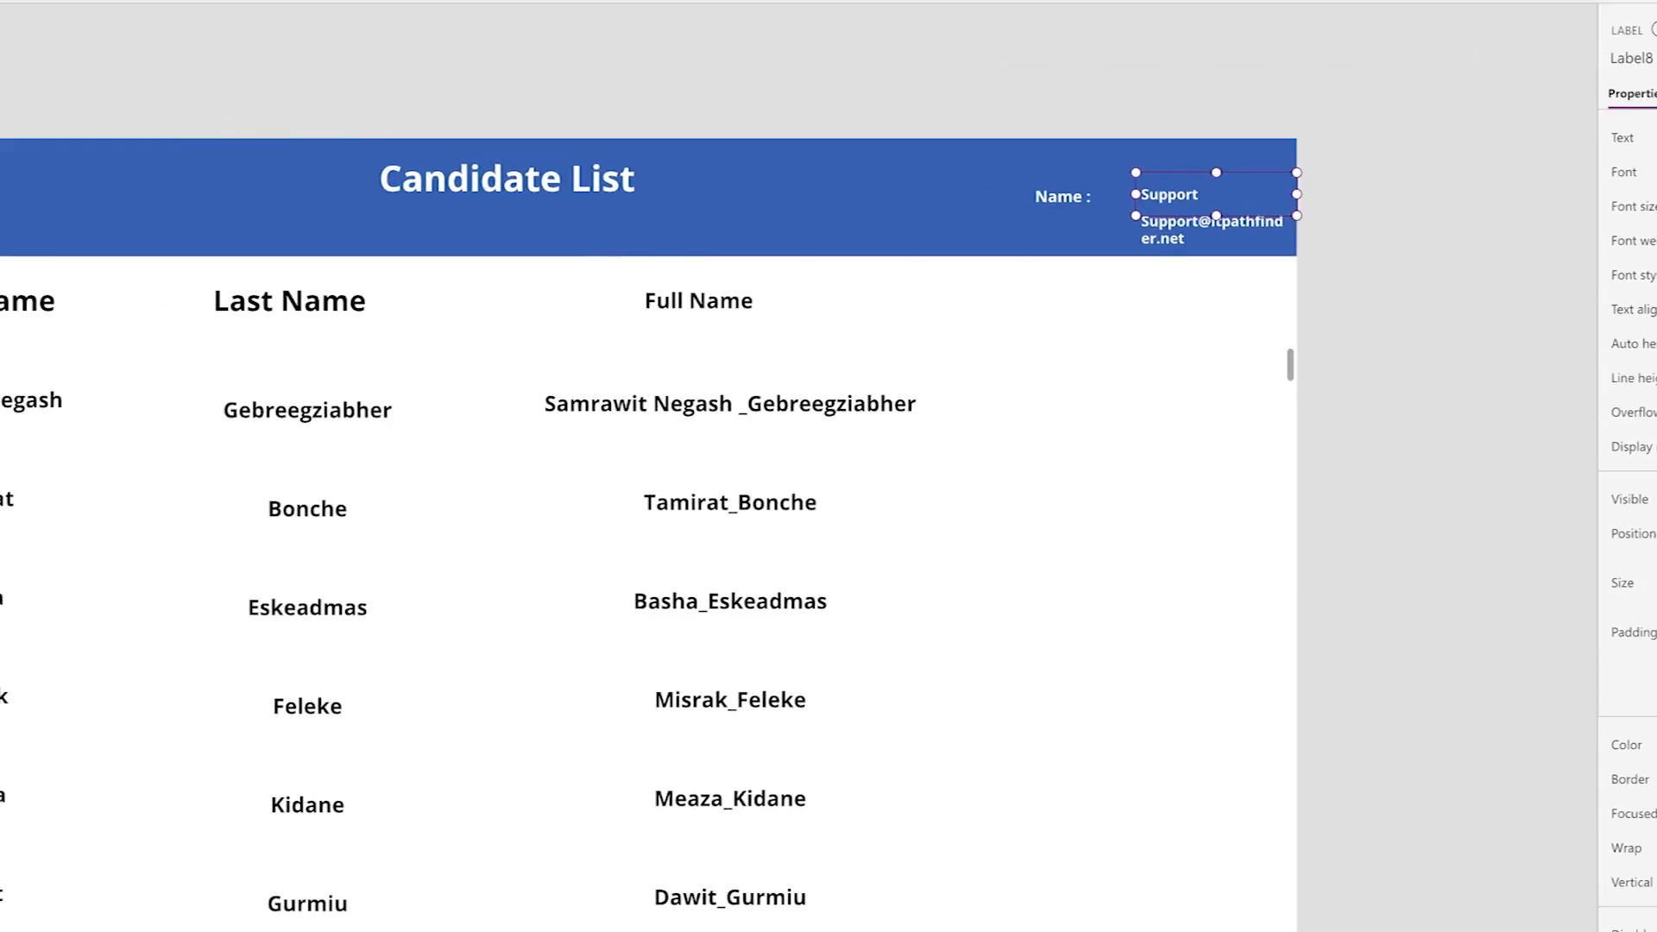
- Add an "Email :" text label under the "Name :" label in the header
left_click(121, 65)
left_click(349, 295)
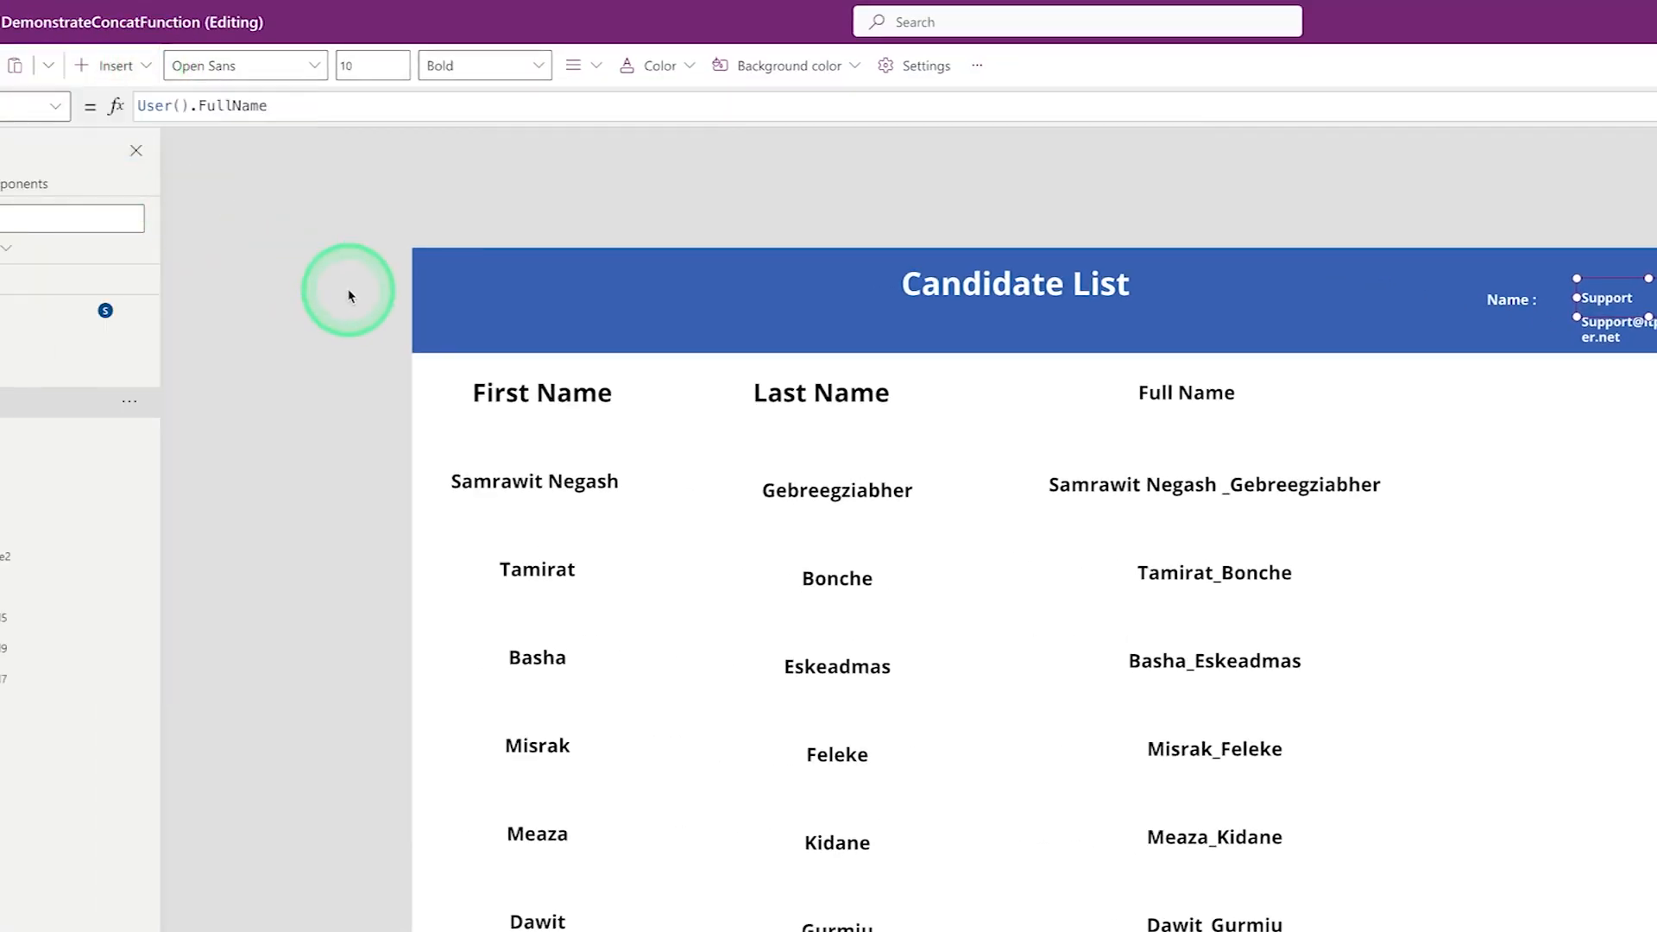
left_click_drag(474, 296, 1488, 334)
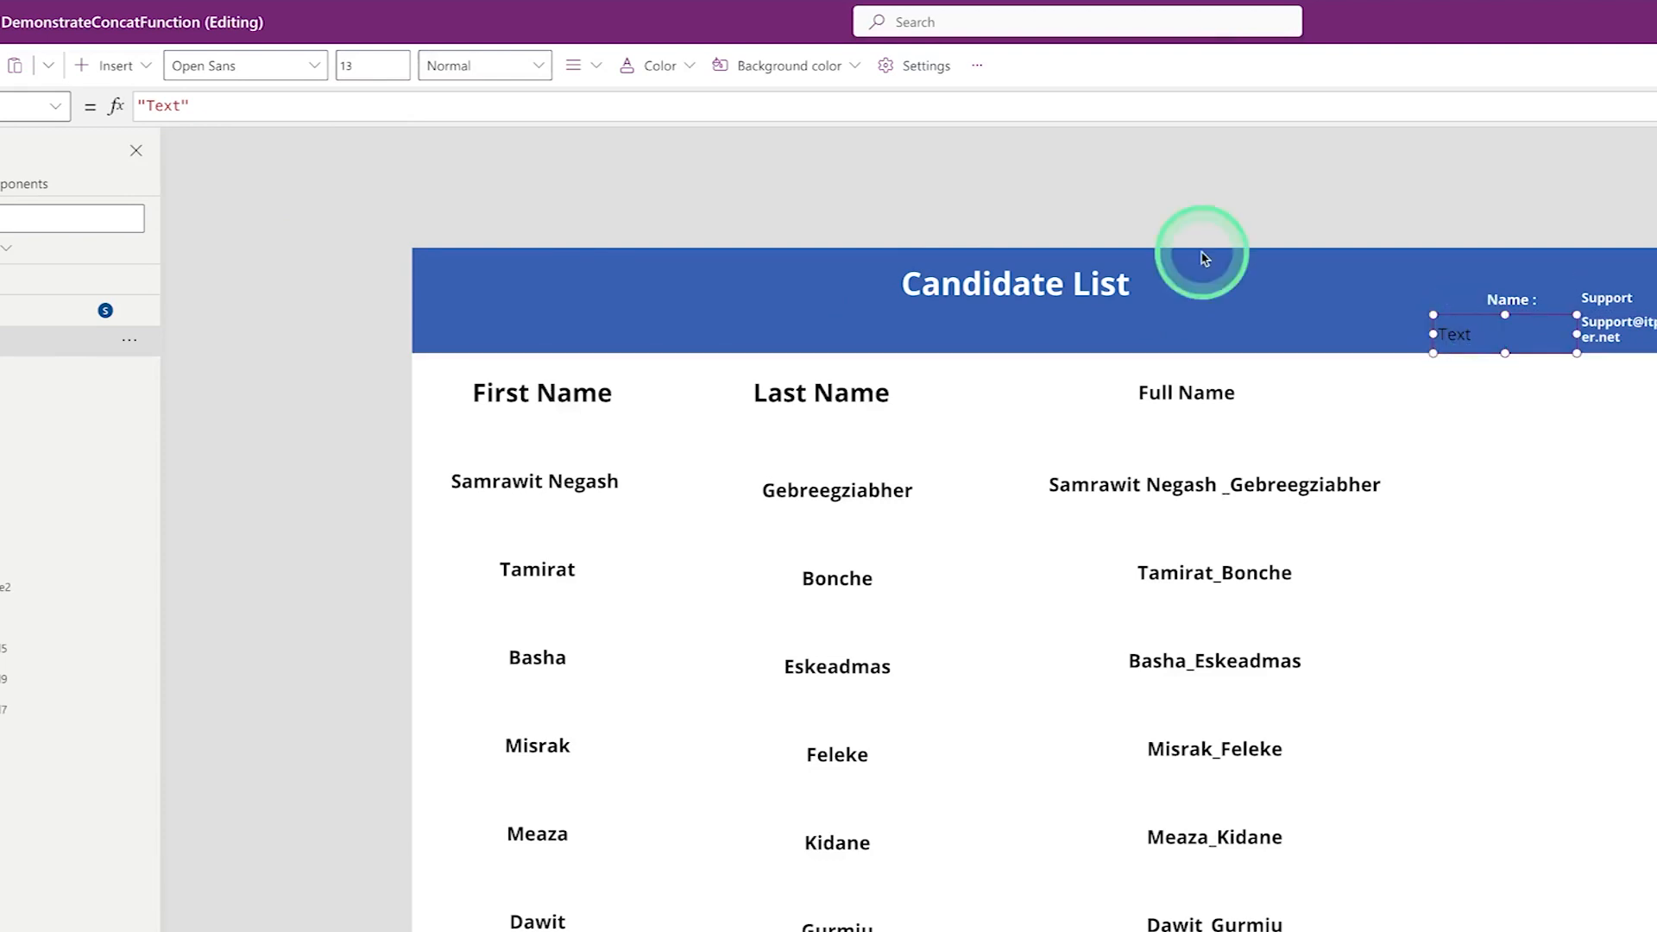
double_click(172, 106)
type("Te")
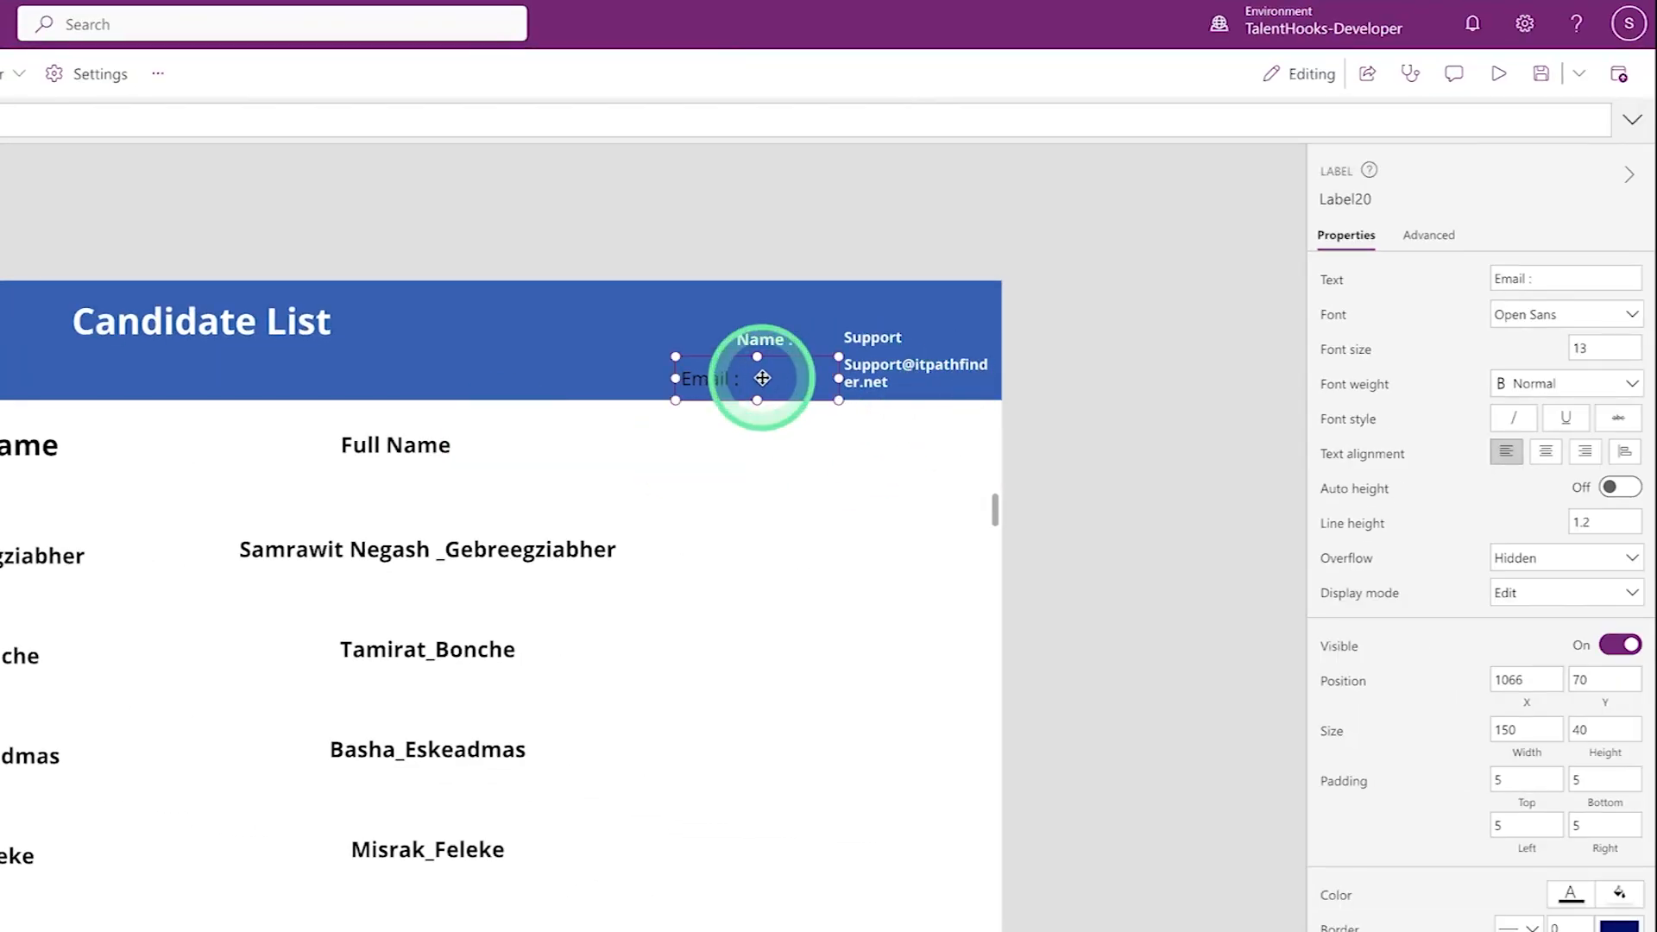
- Style the "Email :" label bold and white, set its font size, and narrow it to fit
left_click(1601, 347)
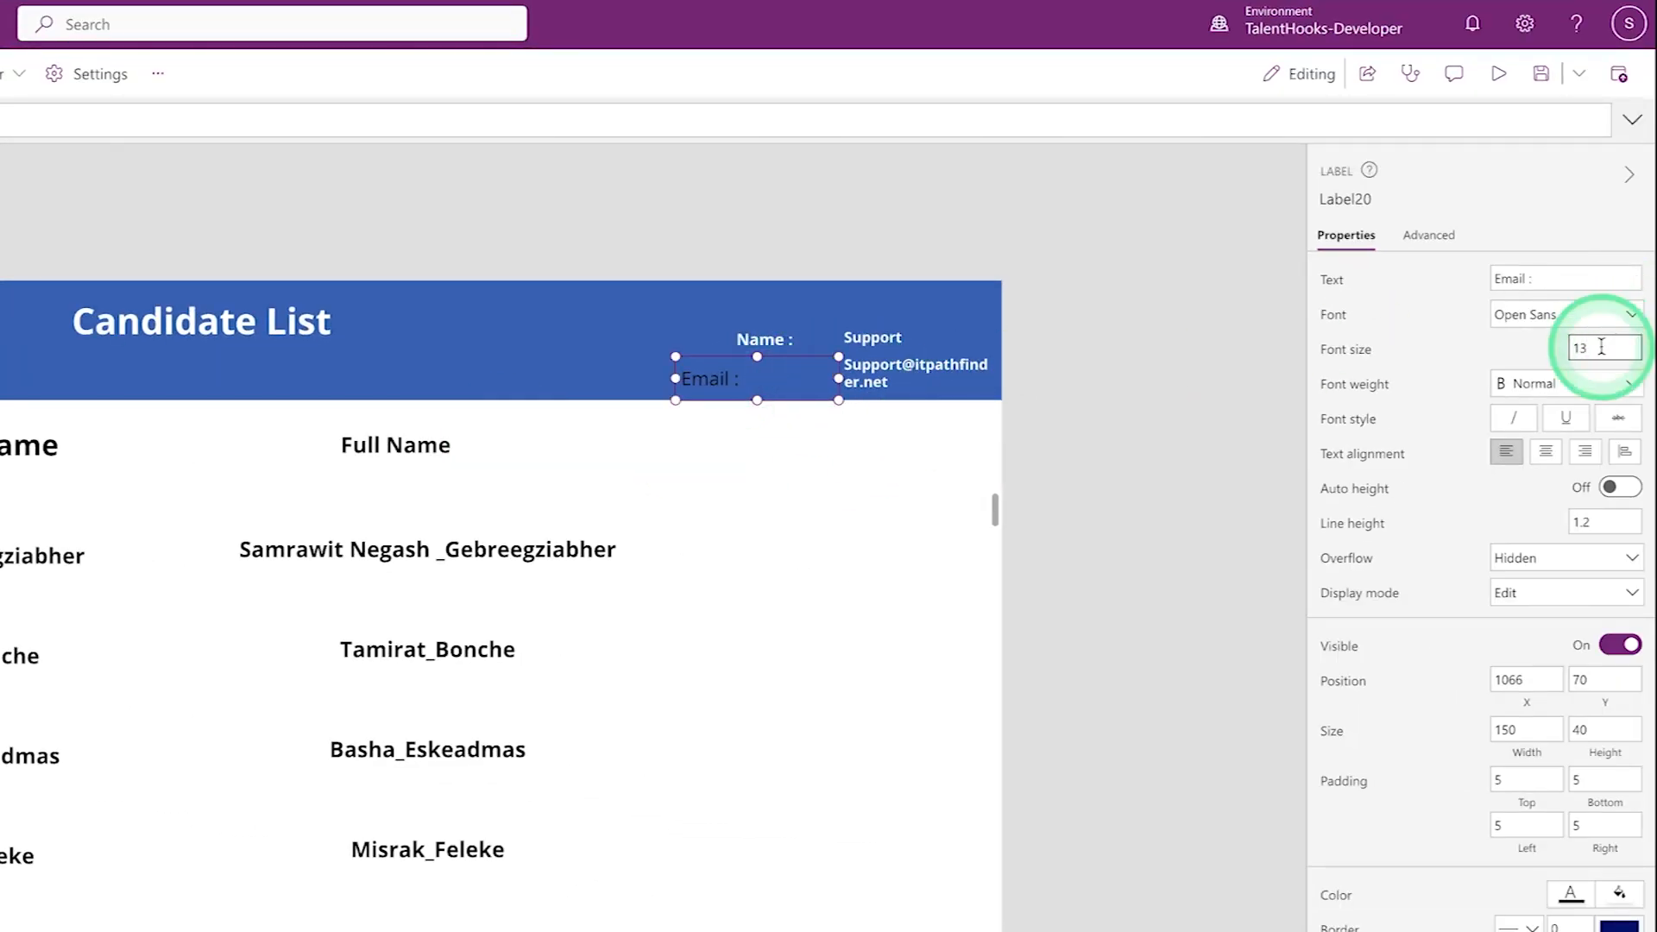
type("1")
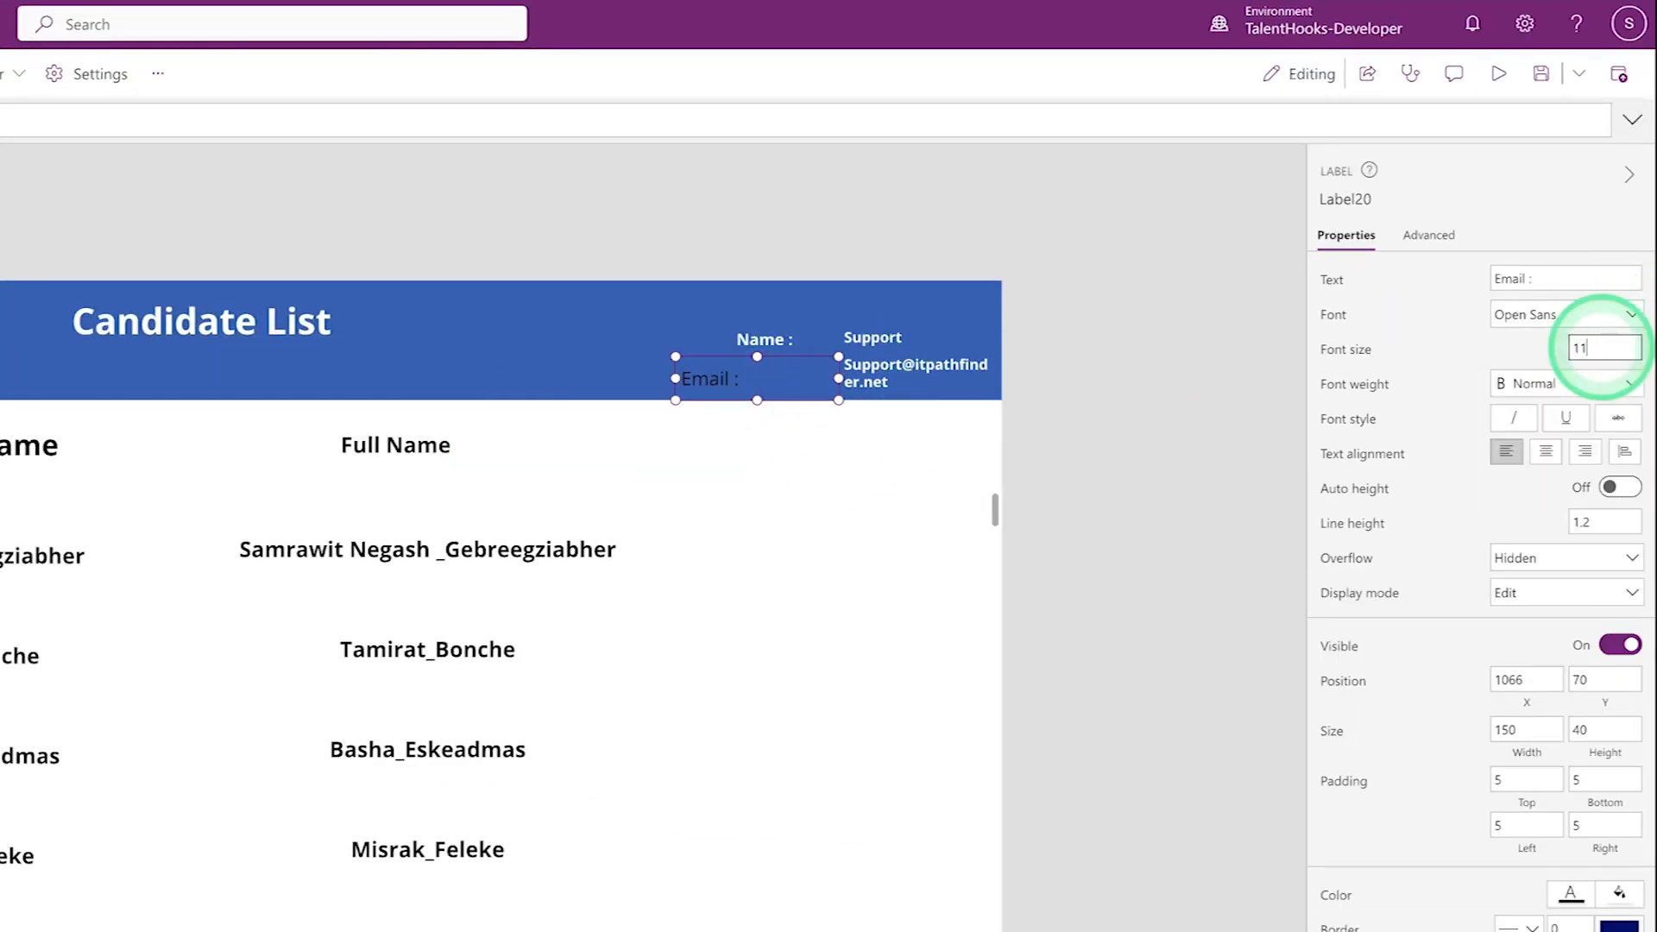
left_click(1569, 384)
left_click(1526, 415)
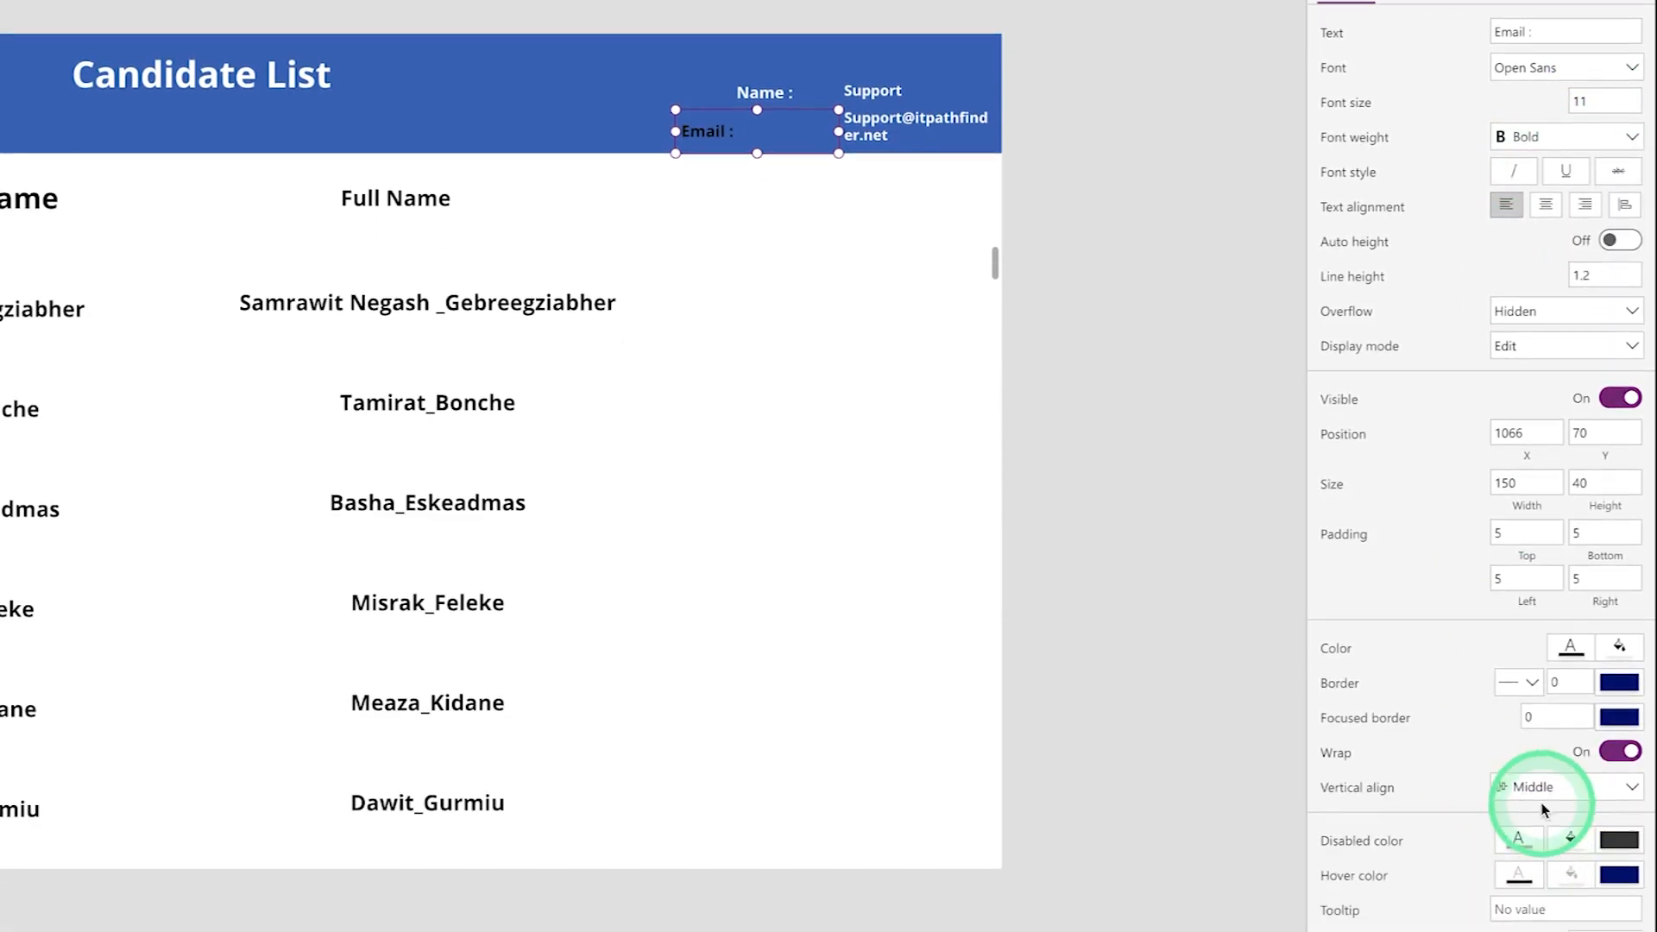
left_click(1570, 648)
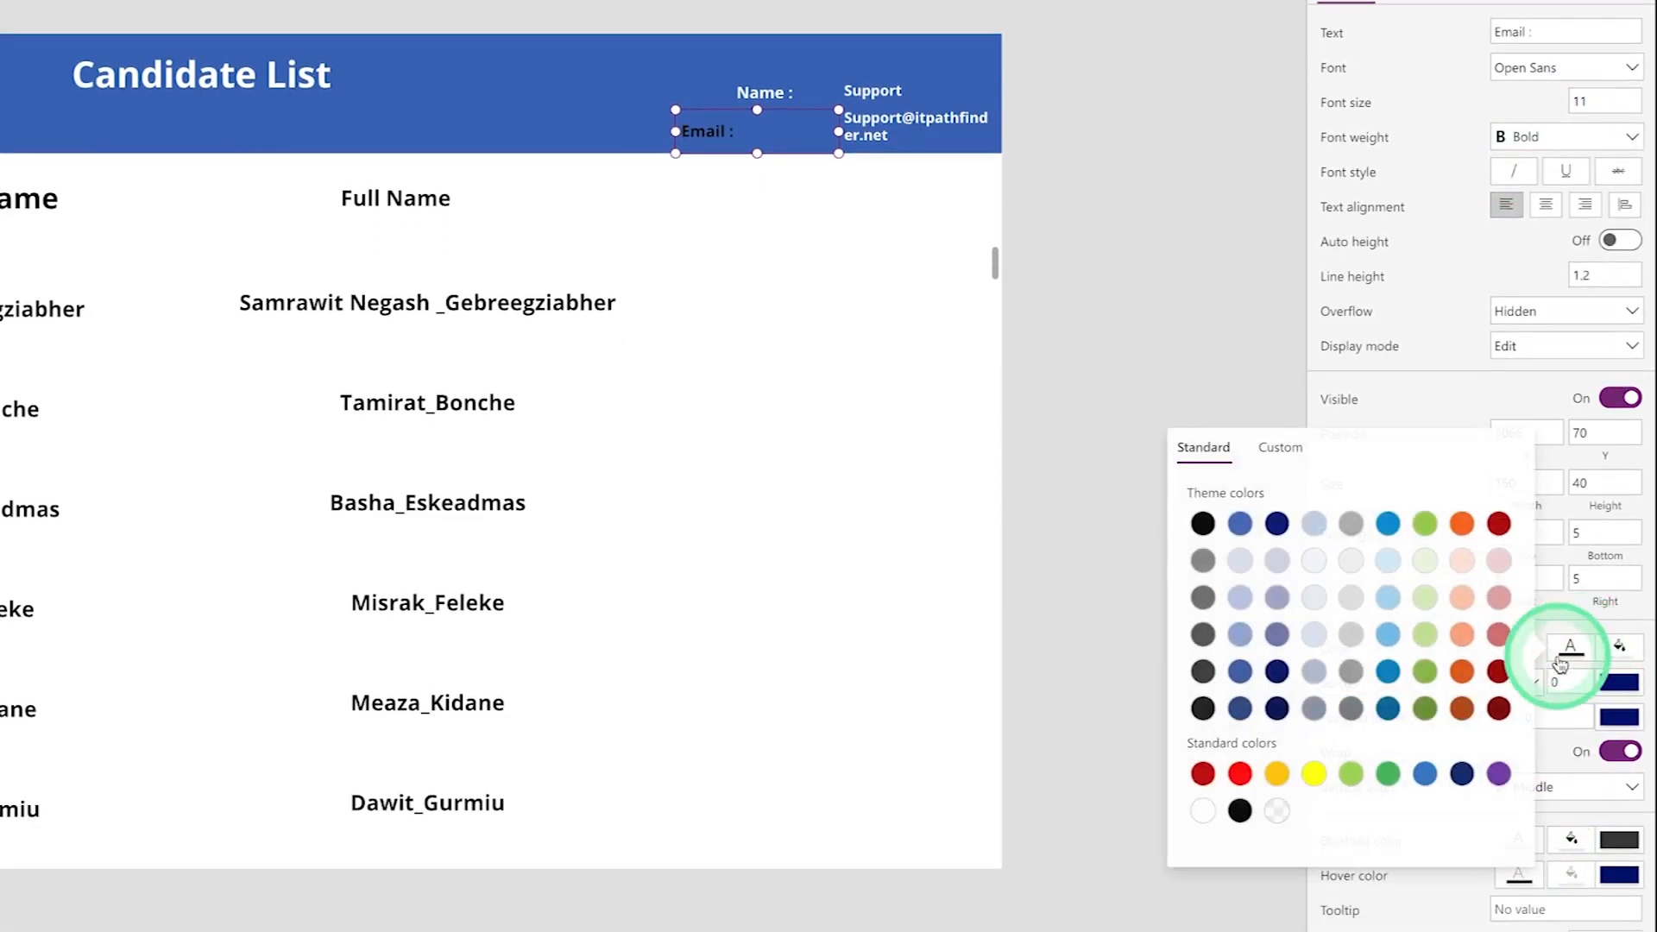
left_click(1201, 812)
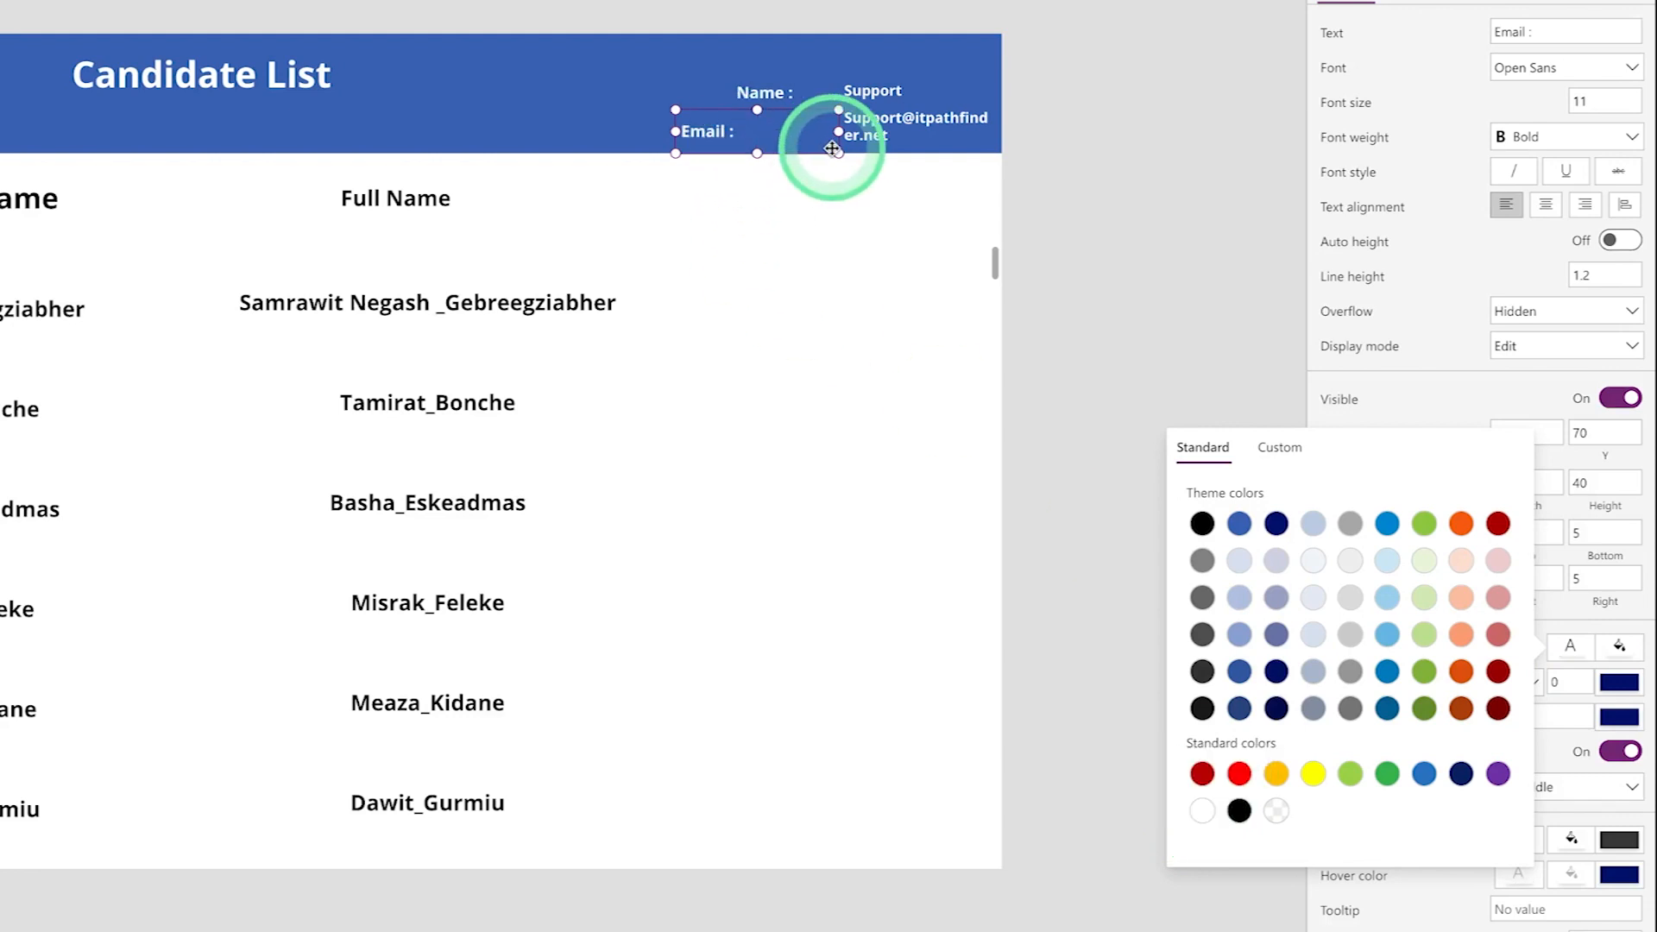
left_click_drag(837, 132, 726, 129)
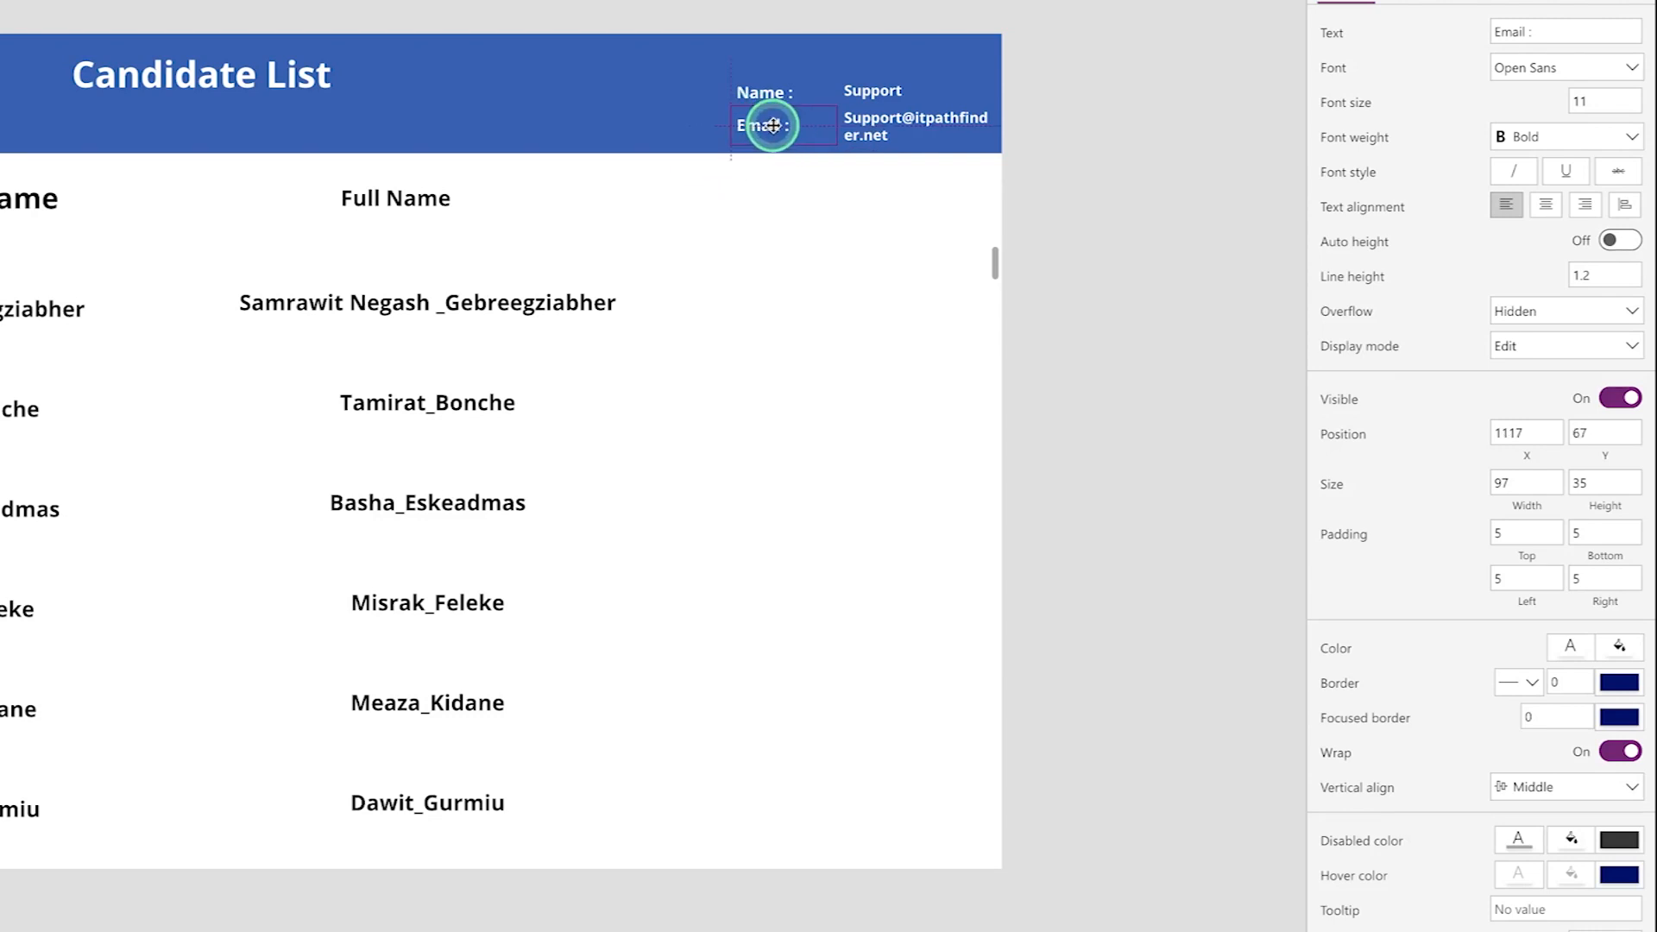
- Compare the header name and email labels with the signed-in account's profile card
left_click(787, 84)
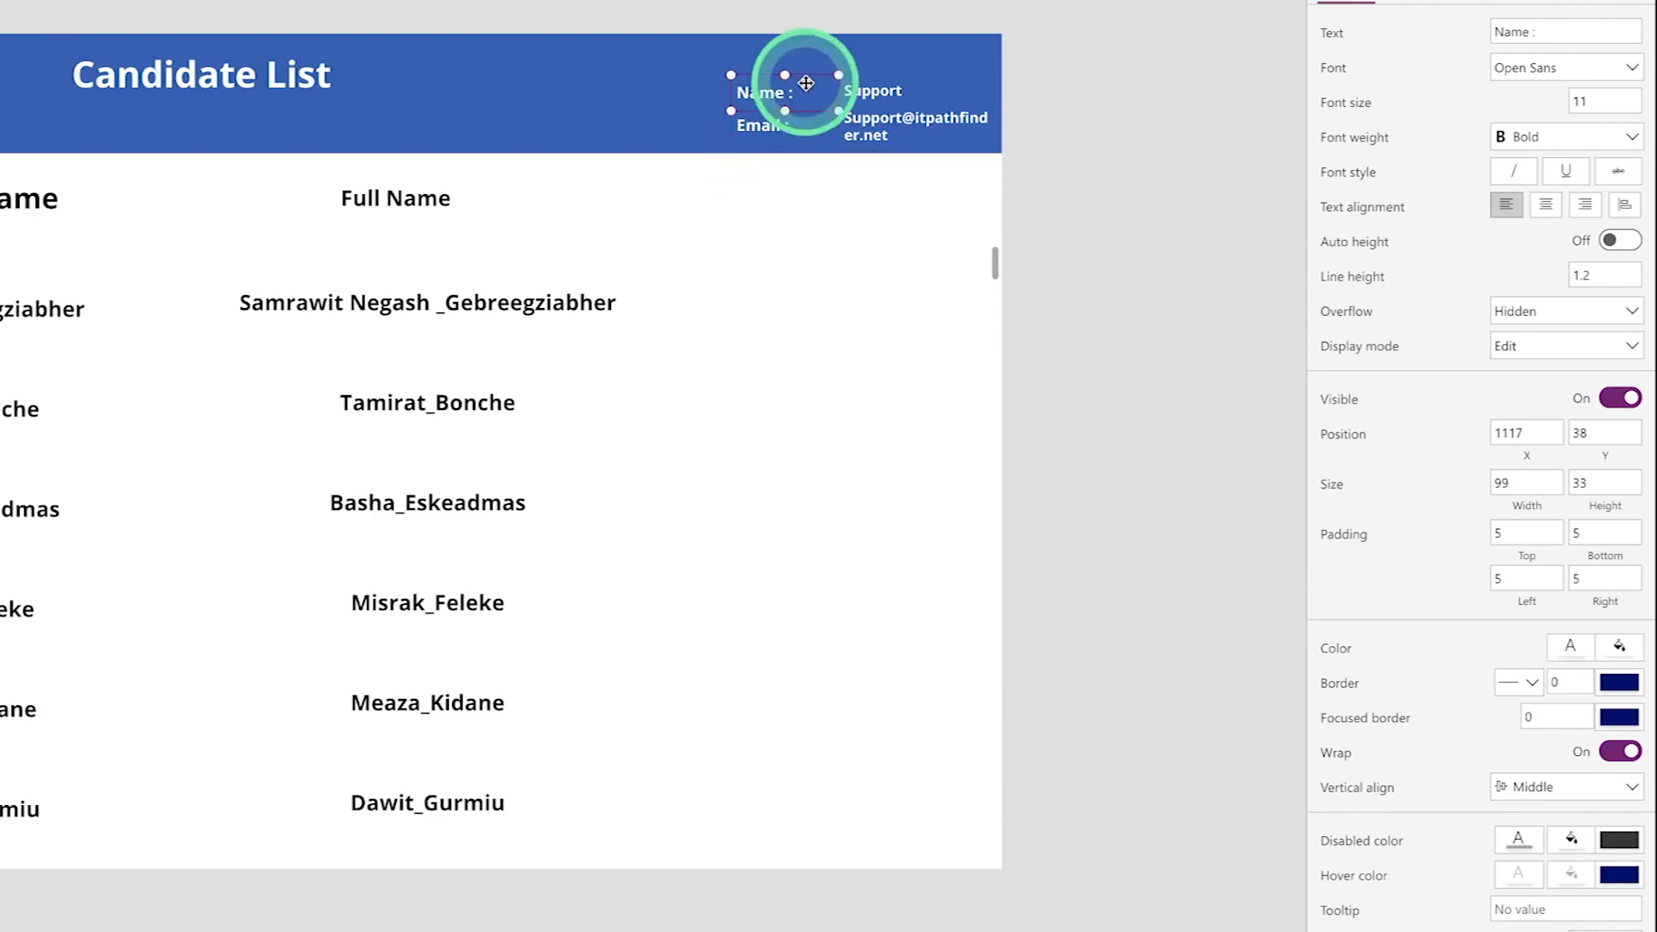
left_click(1044, 164)
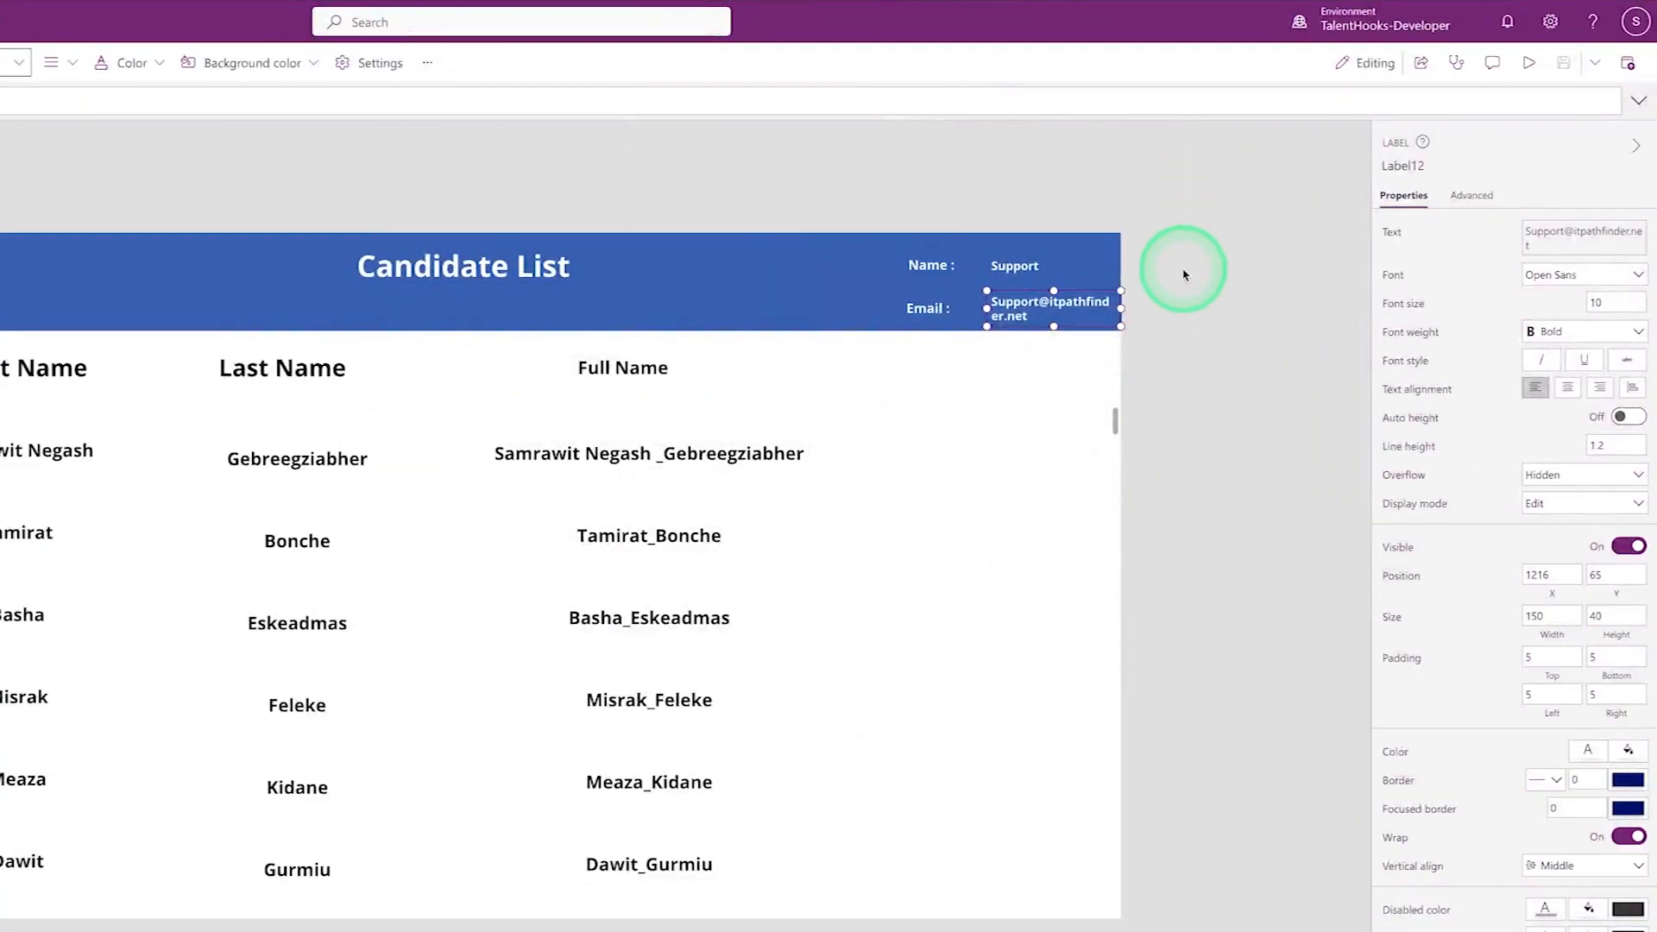
left_click(1184, 275)
left_click(1058, 308)
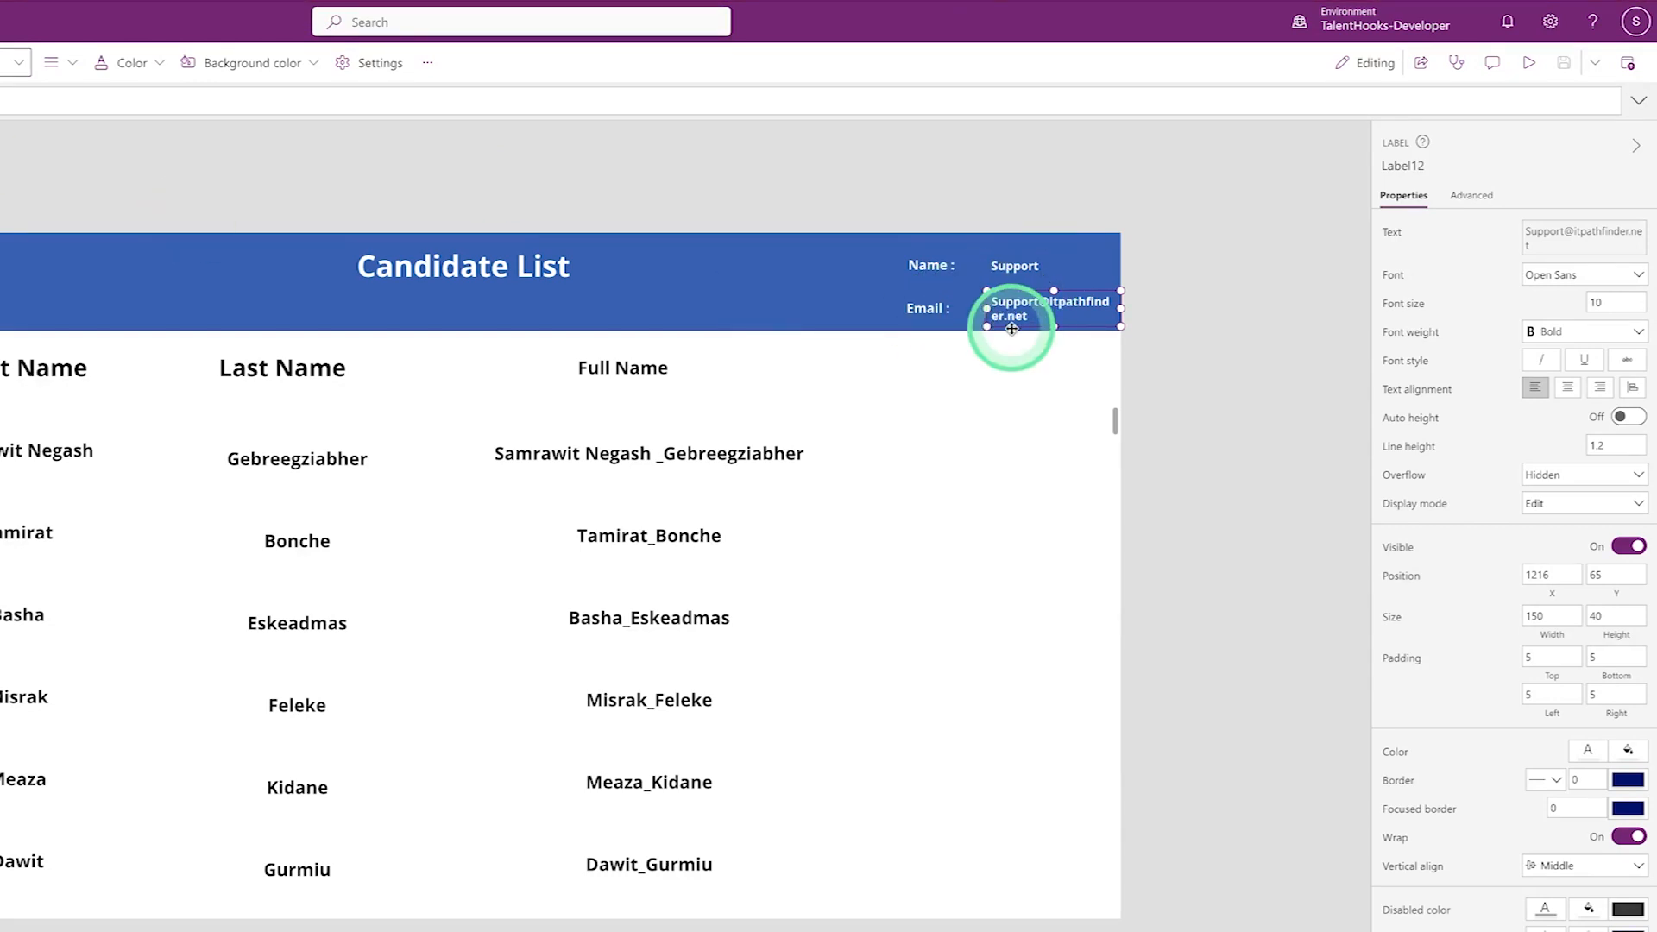
left_click(1637, 26)
left_click(584, 170)
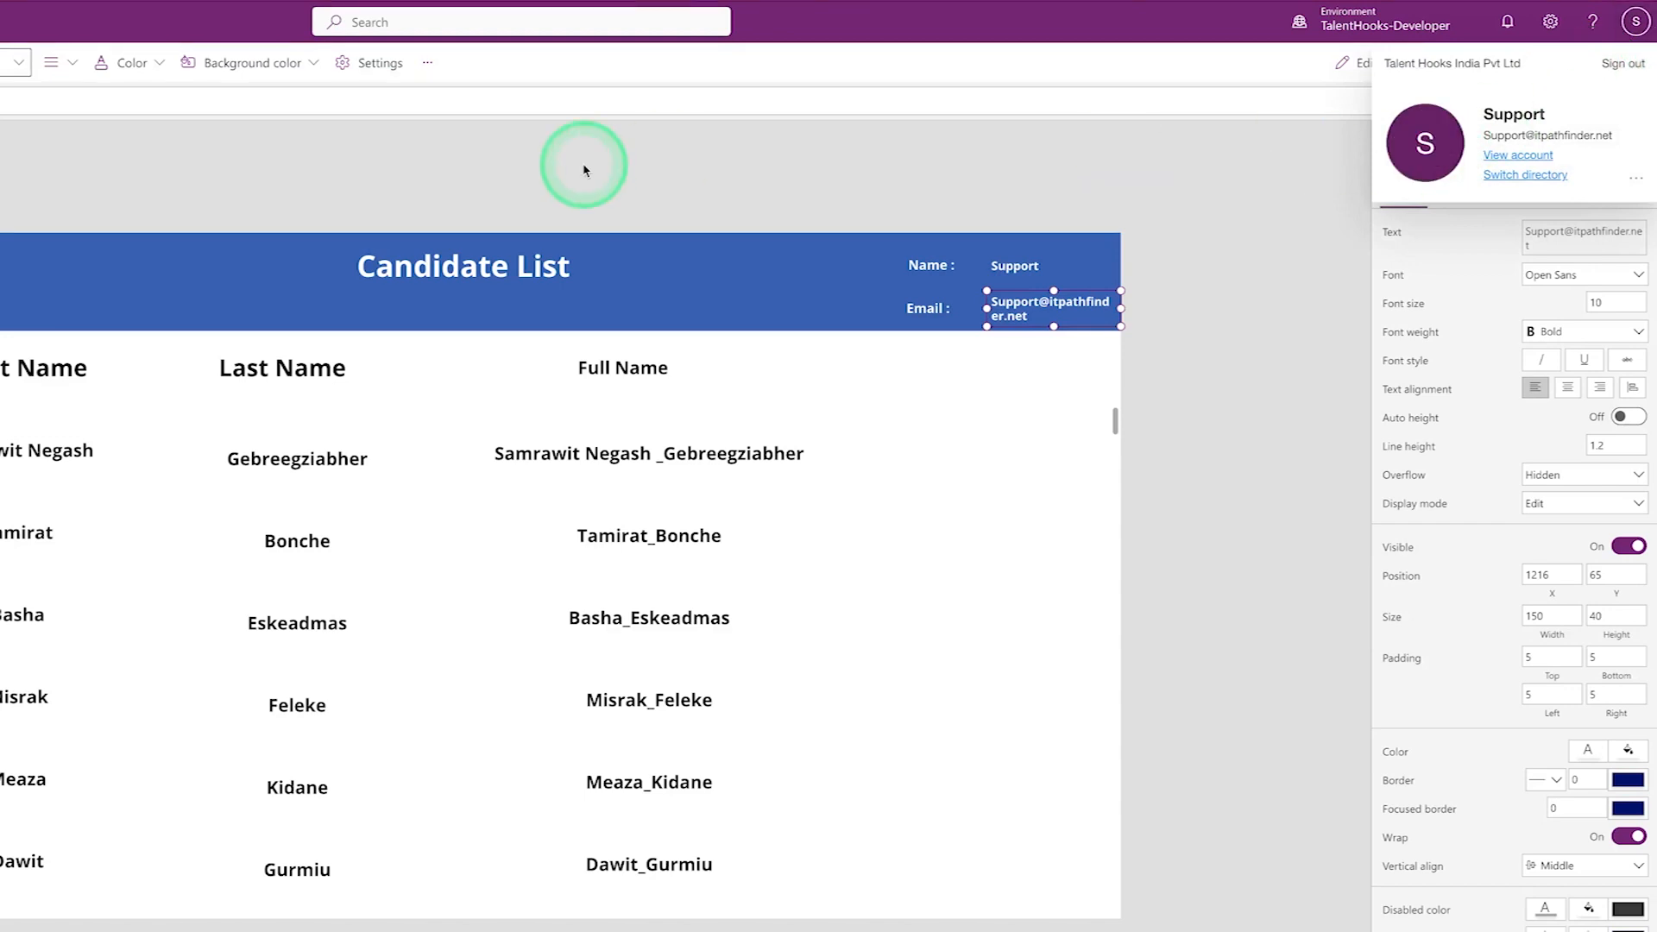
left_click(784, 259)
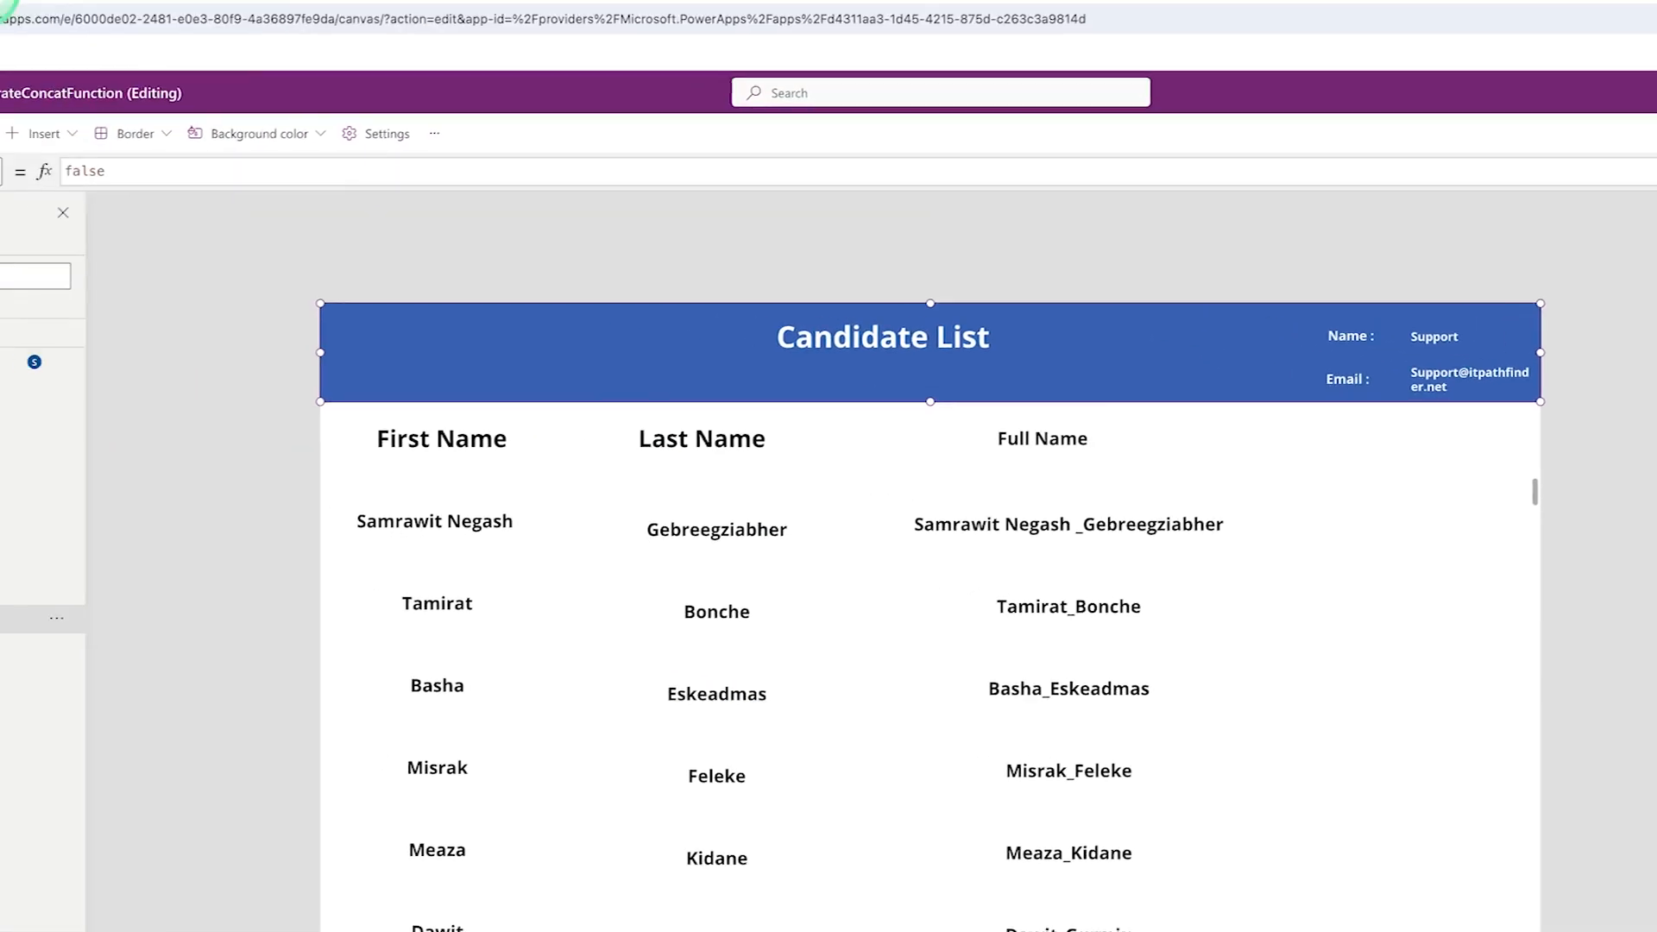
left_click(186, 22)
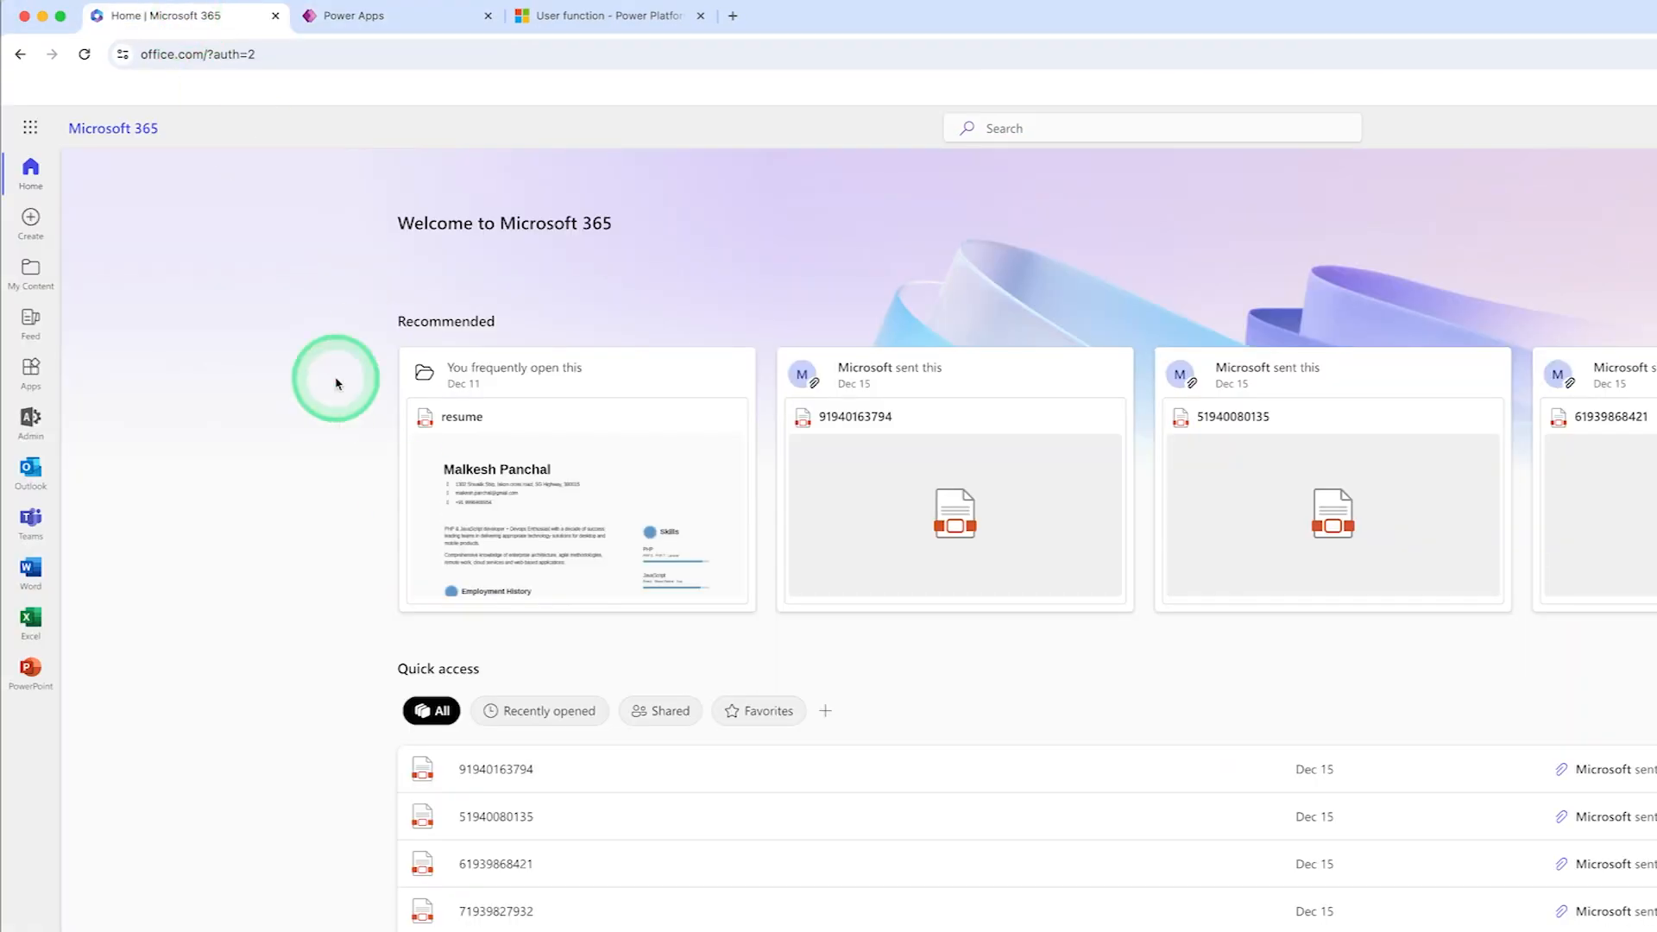
- Launch Power Apps from the Microsoft 365 app launcher and show the Apps list
left_click(351, 17)
left_click(170, 17)
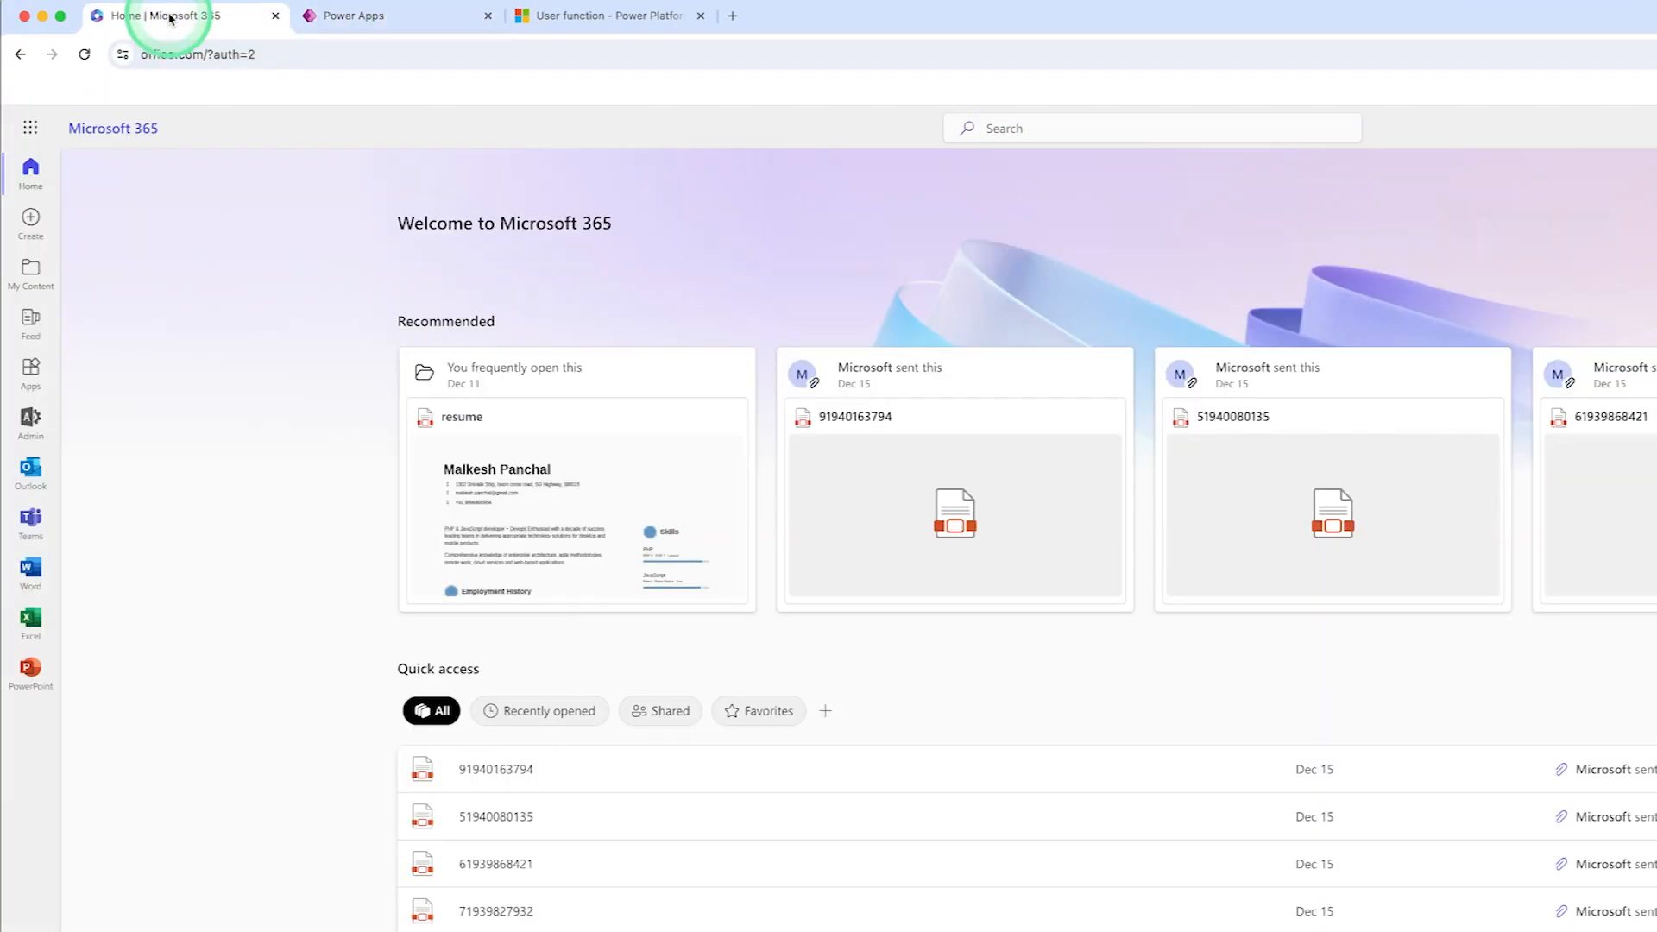
left_click(30, 130)
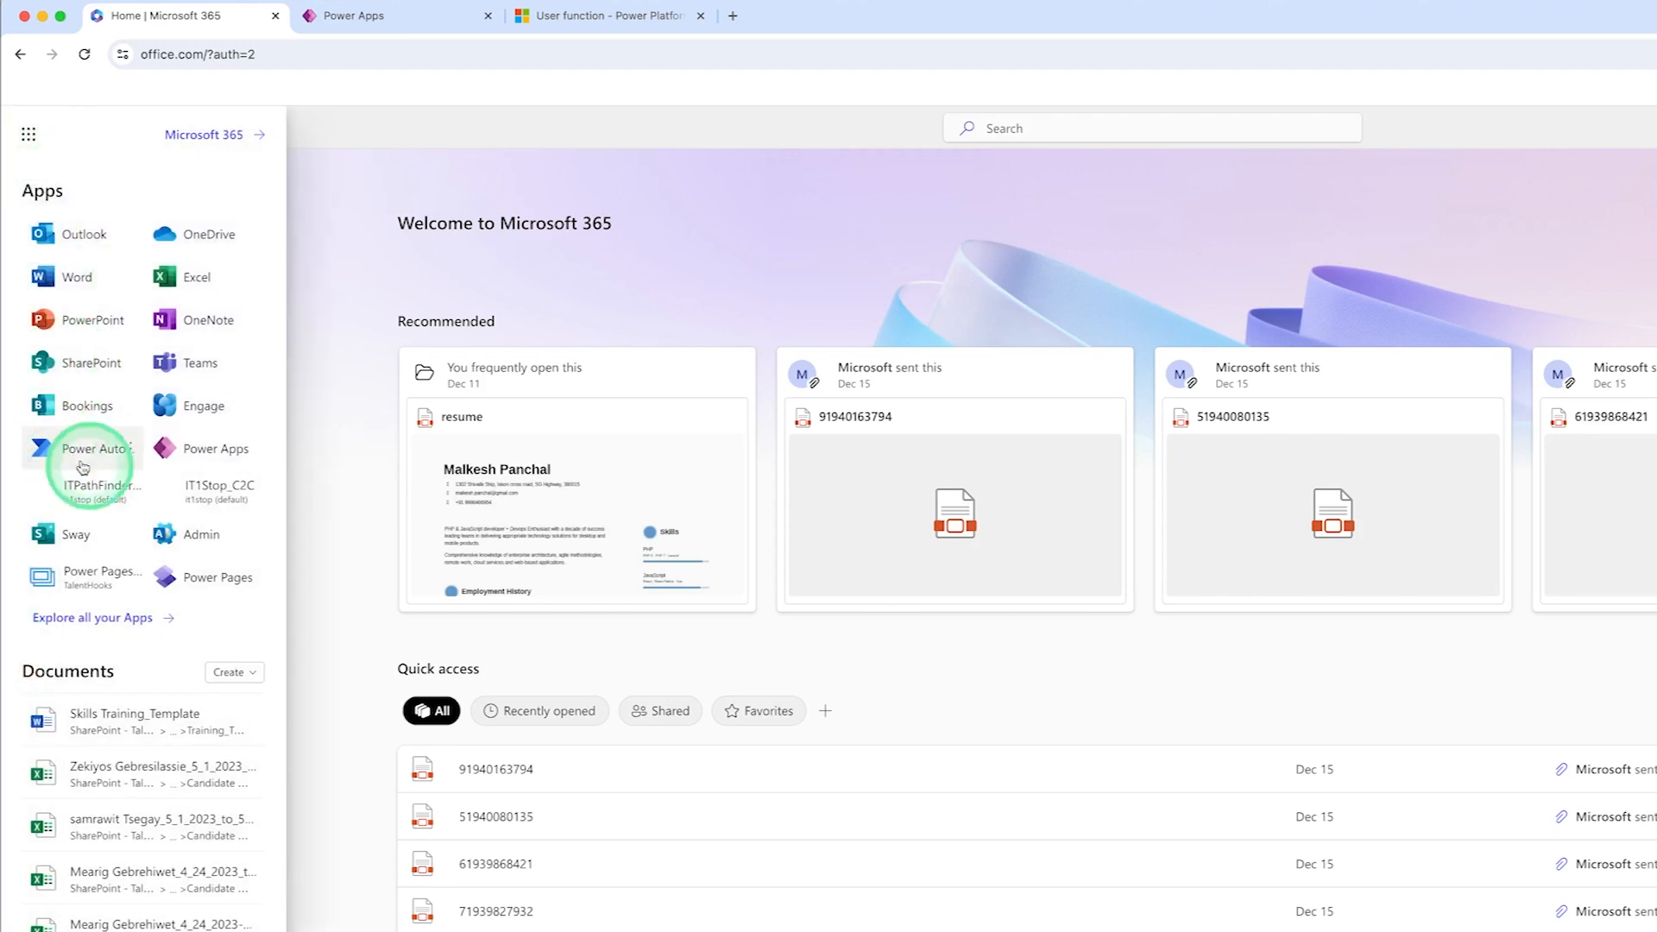
left_click(207, 450)
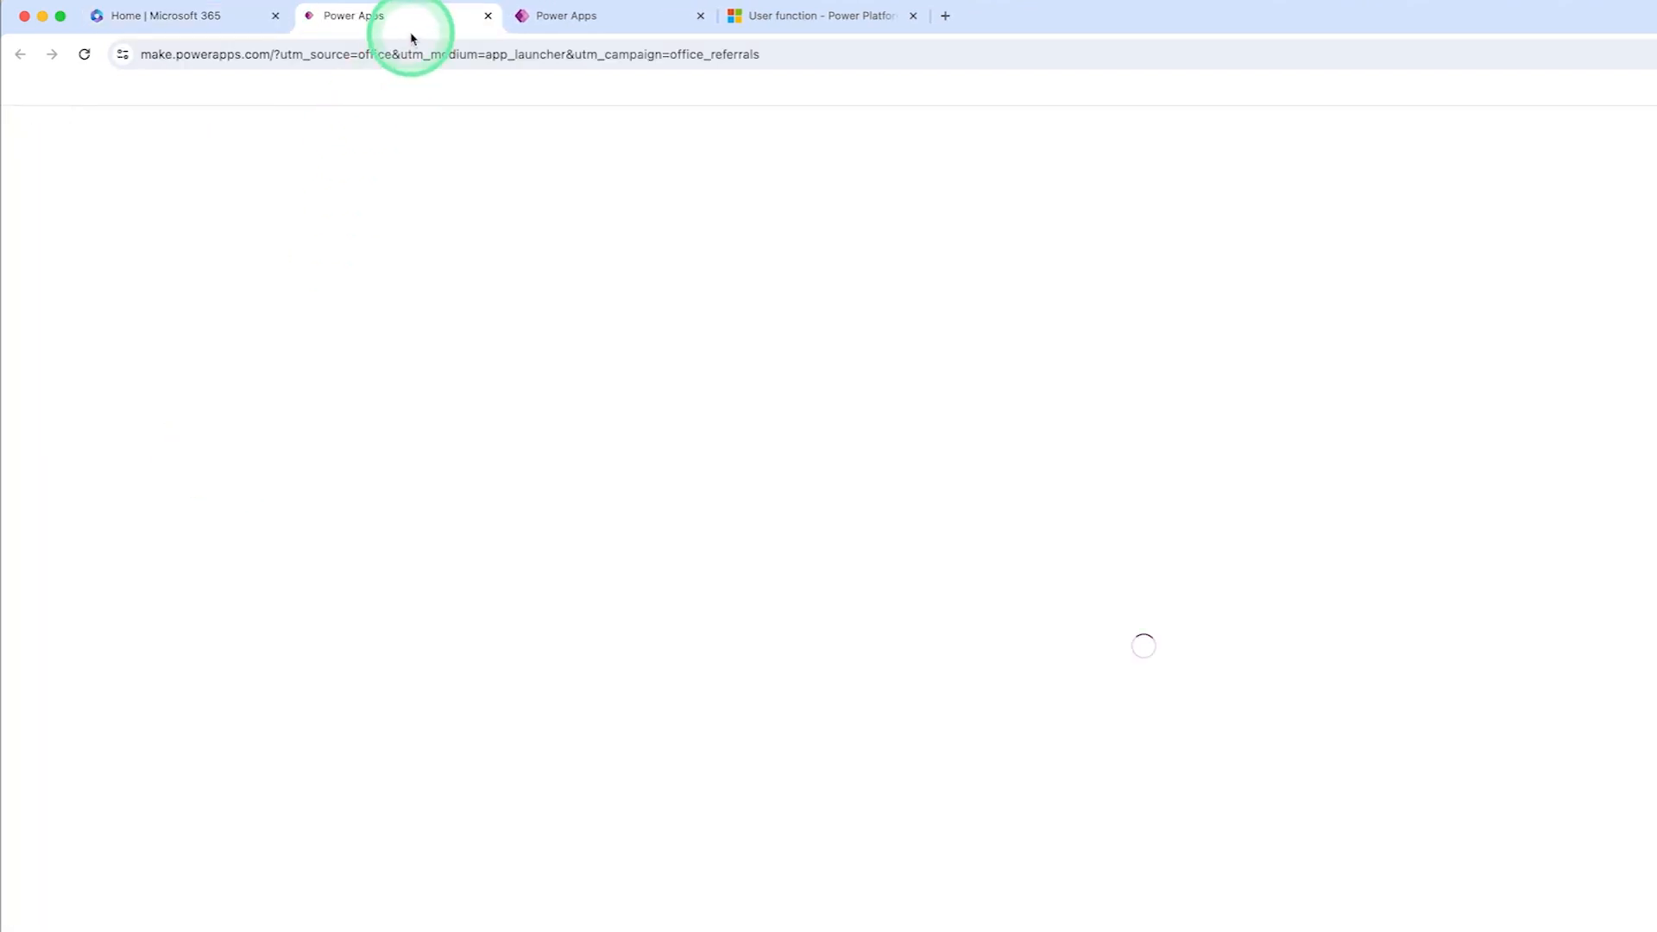
left_click(62, 314)
left_click(62, 314)
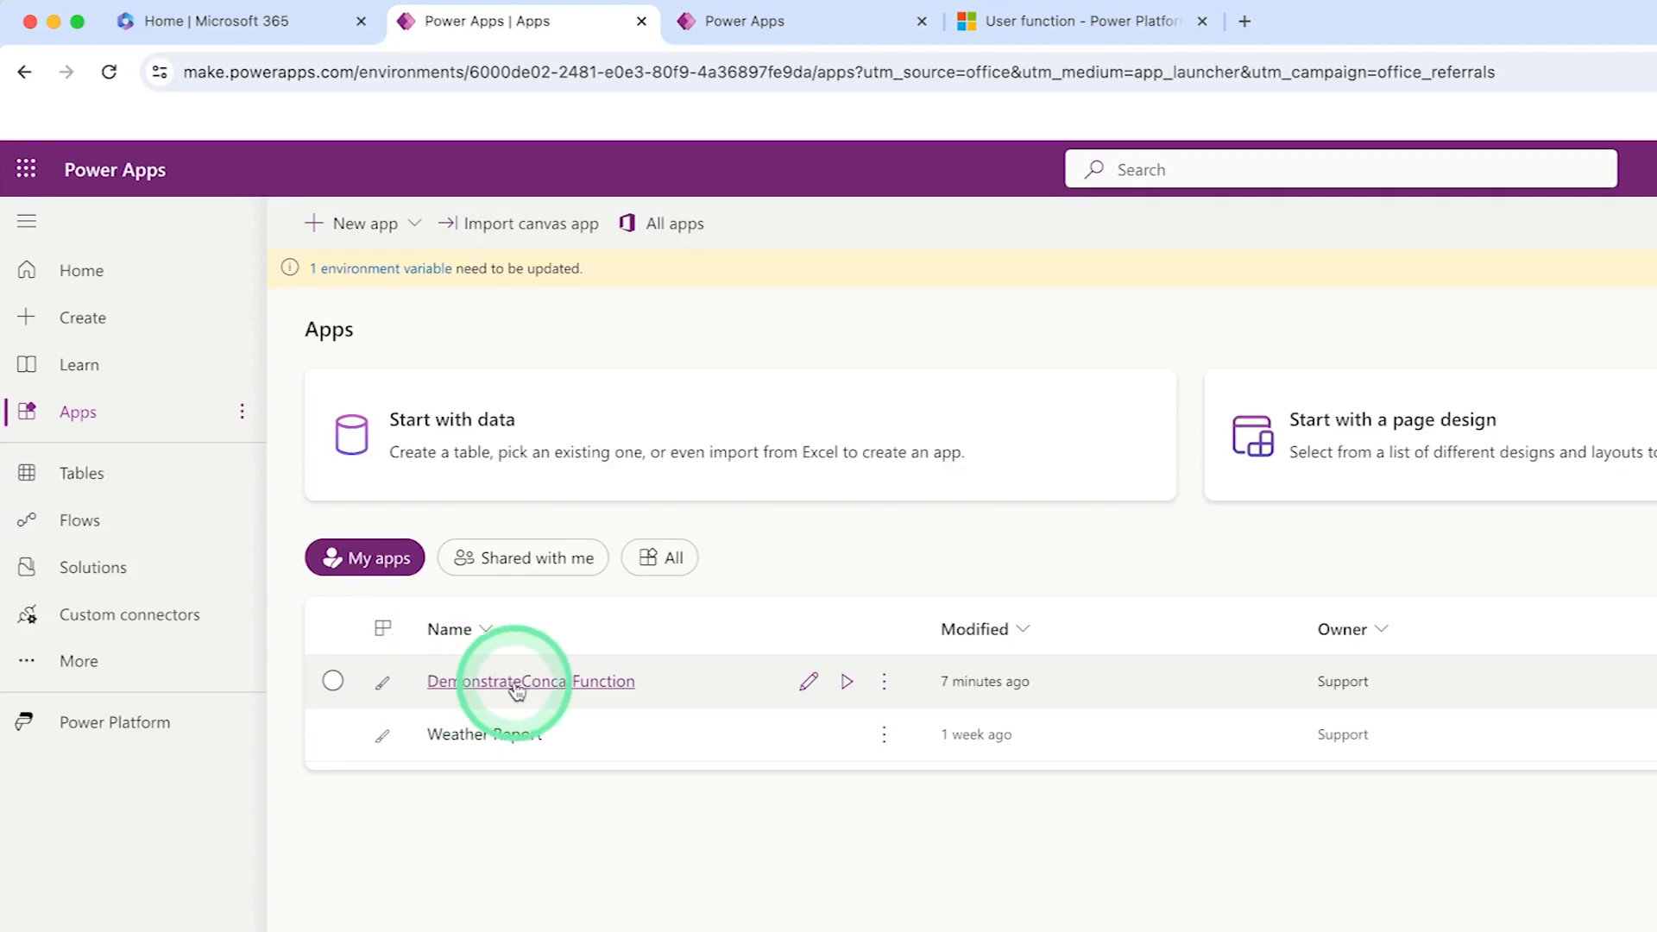
- Share DemonstrateConcatFunction with a colleague found by name, adding them as a user
left_click(884, 682)
left_click(940, 820)
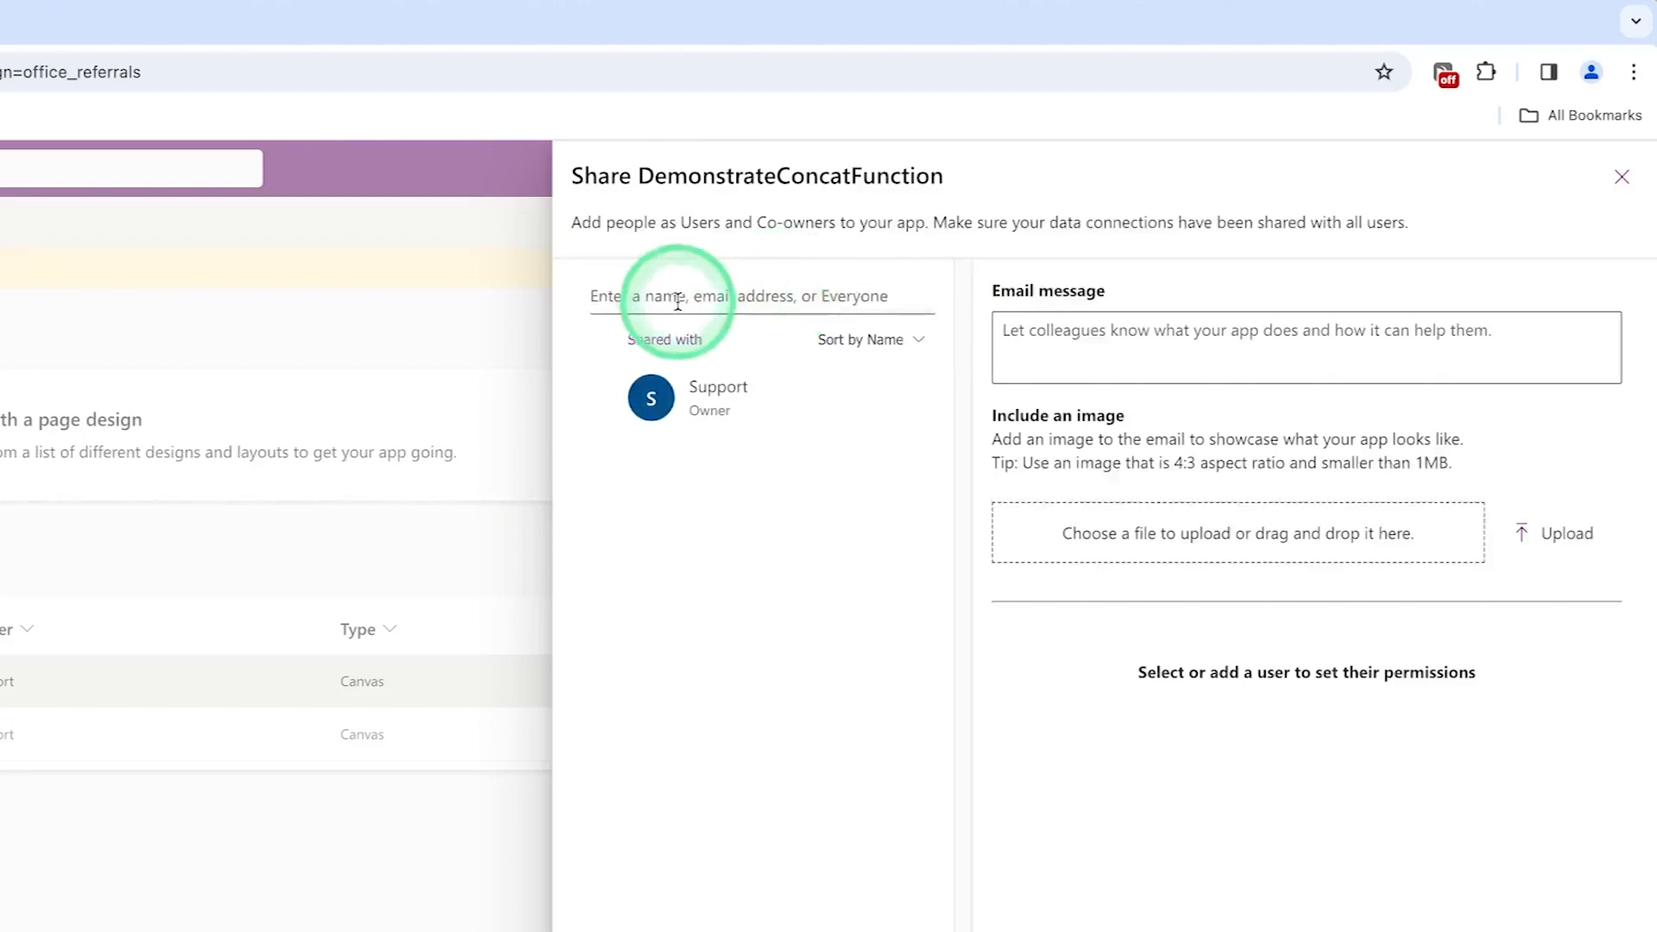
left_click(656, 297)
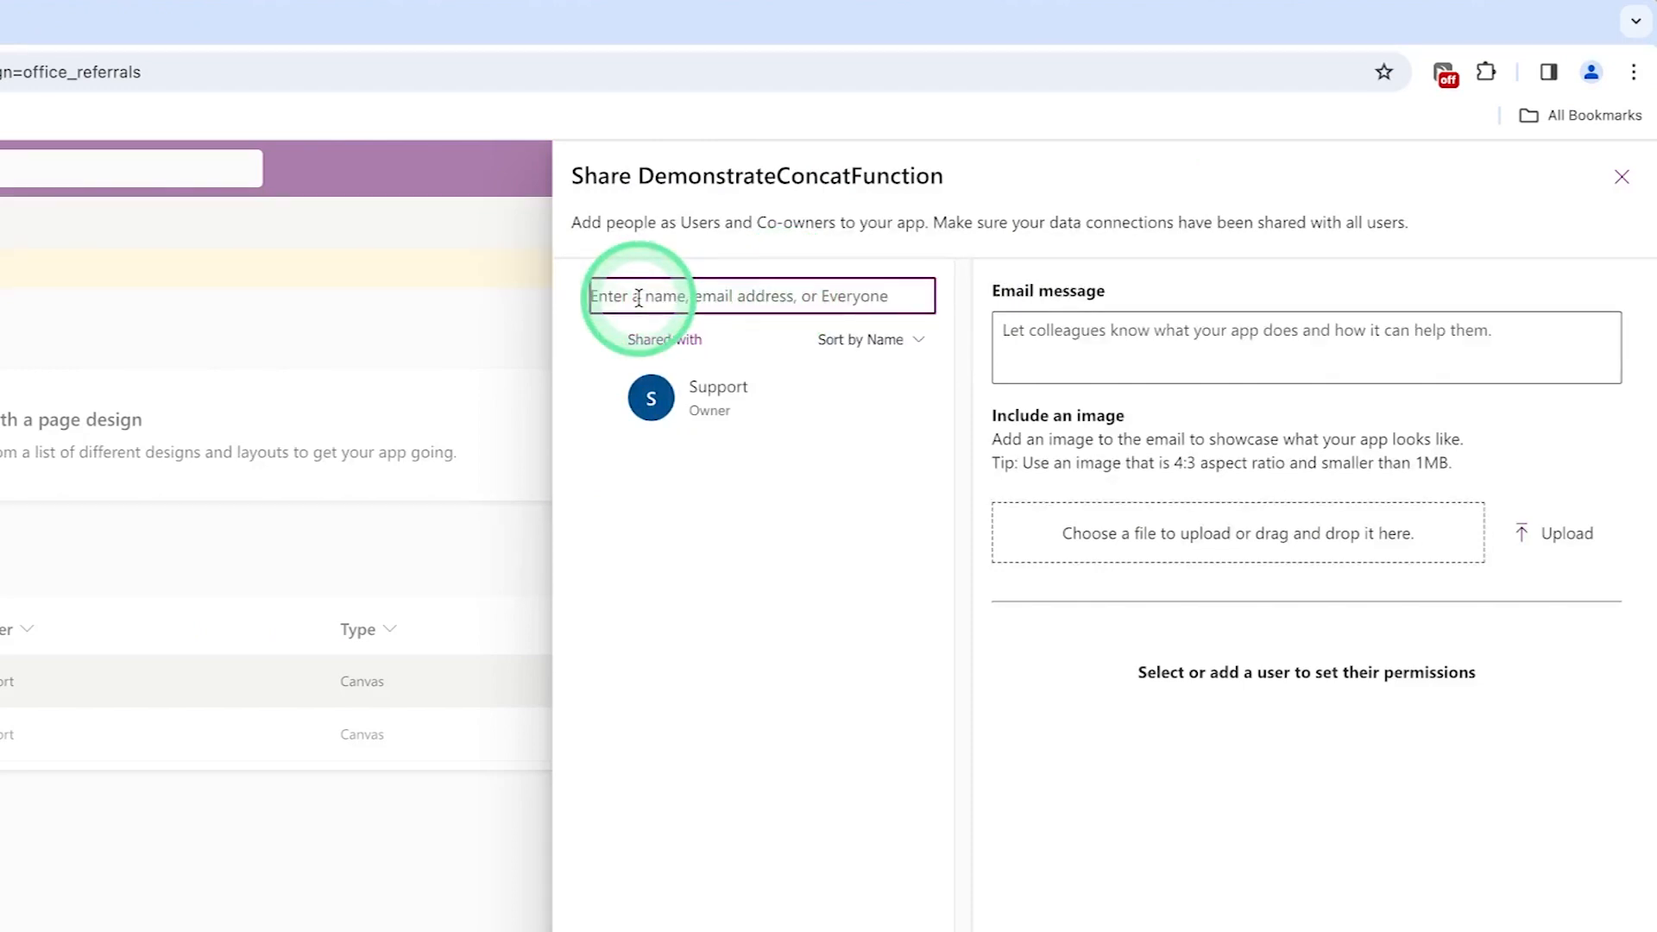
type("prabhash")
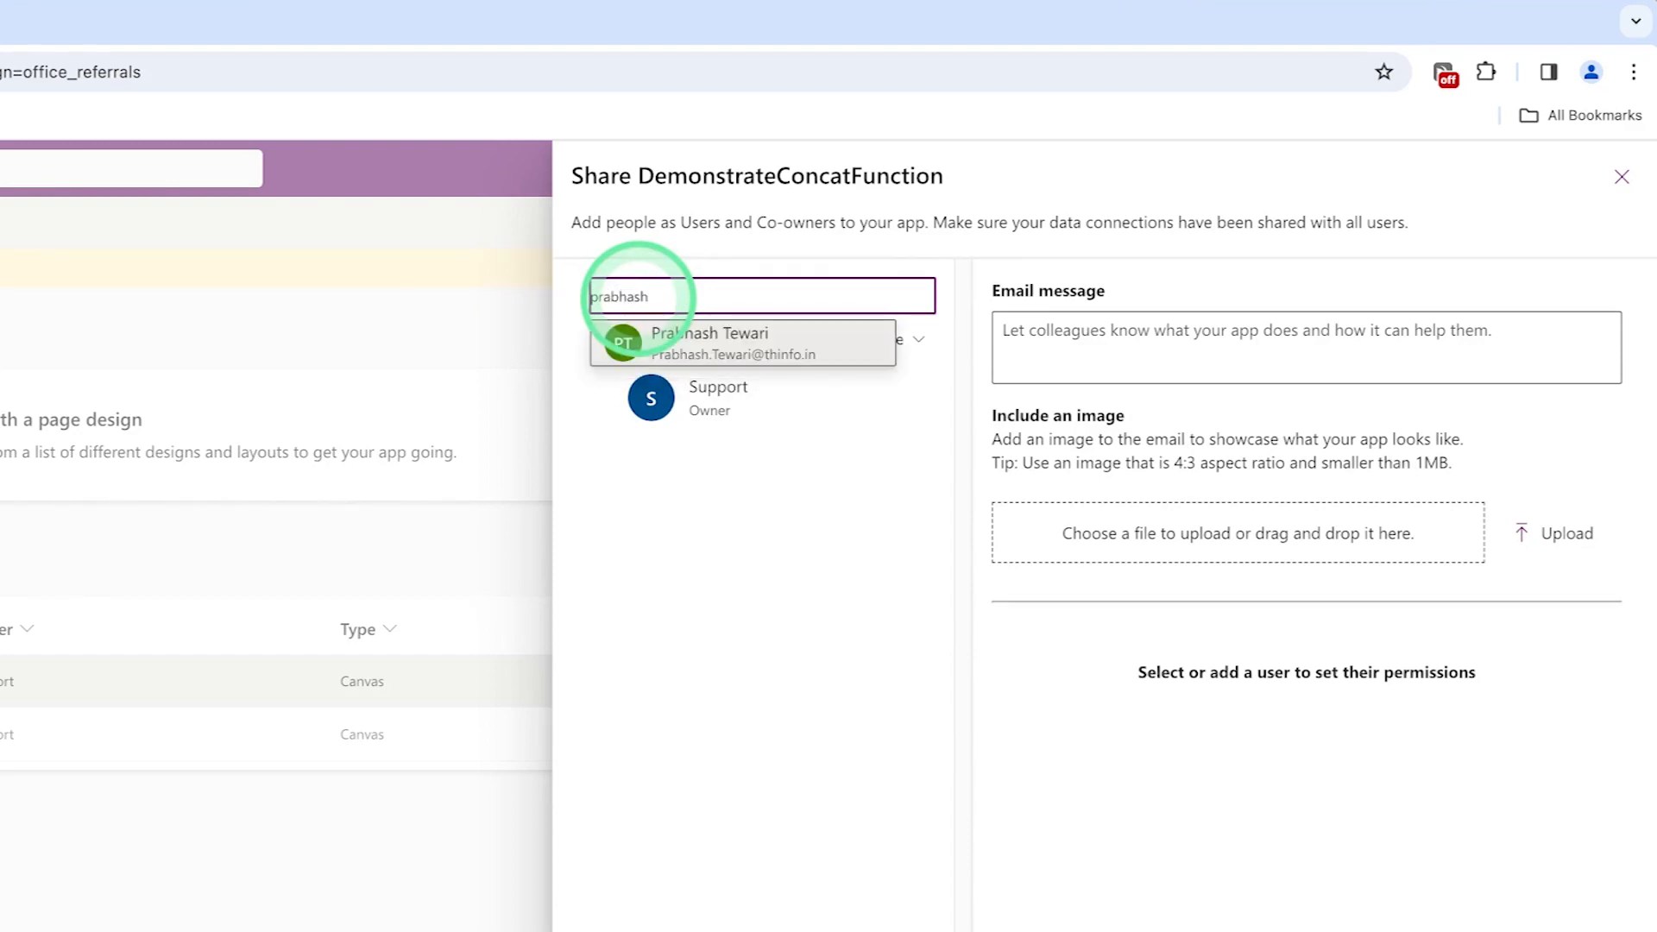
left_click(727, 348)
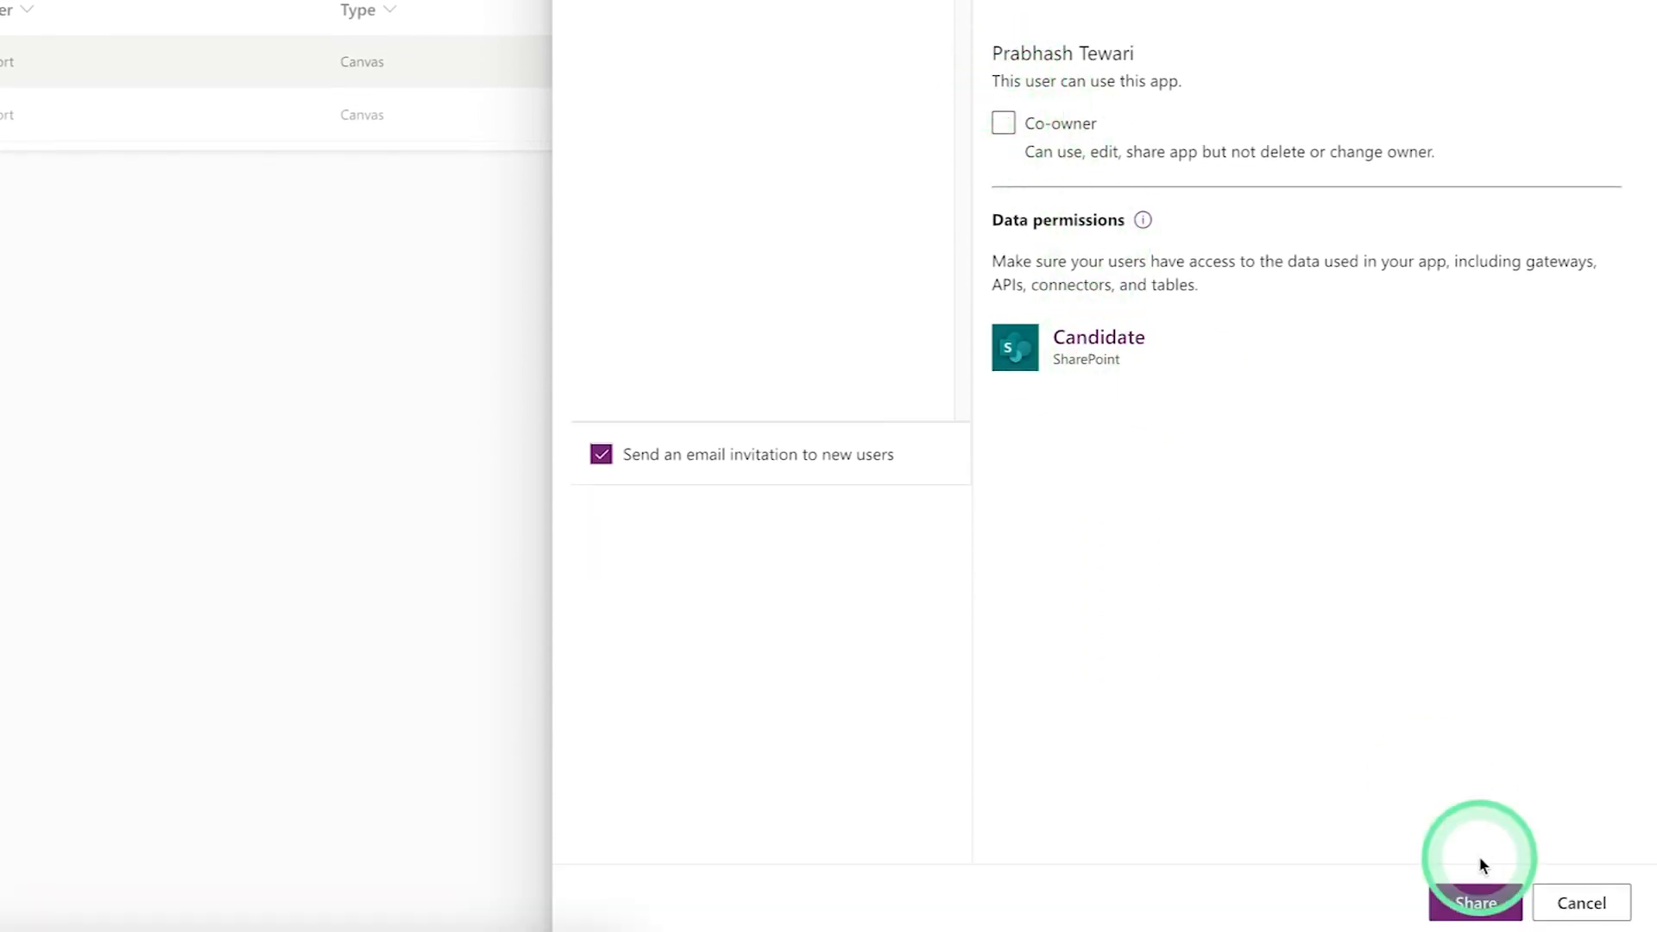
left_click(1476, 904)
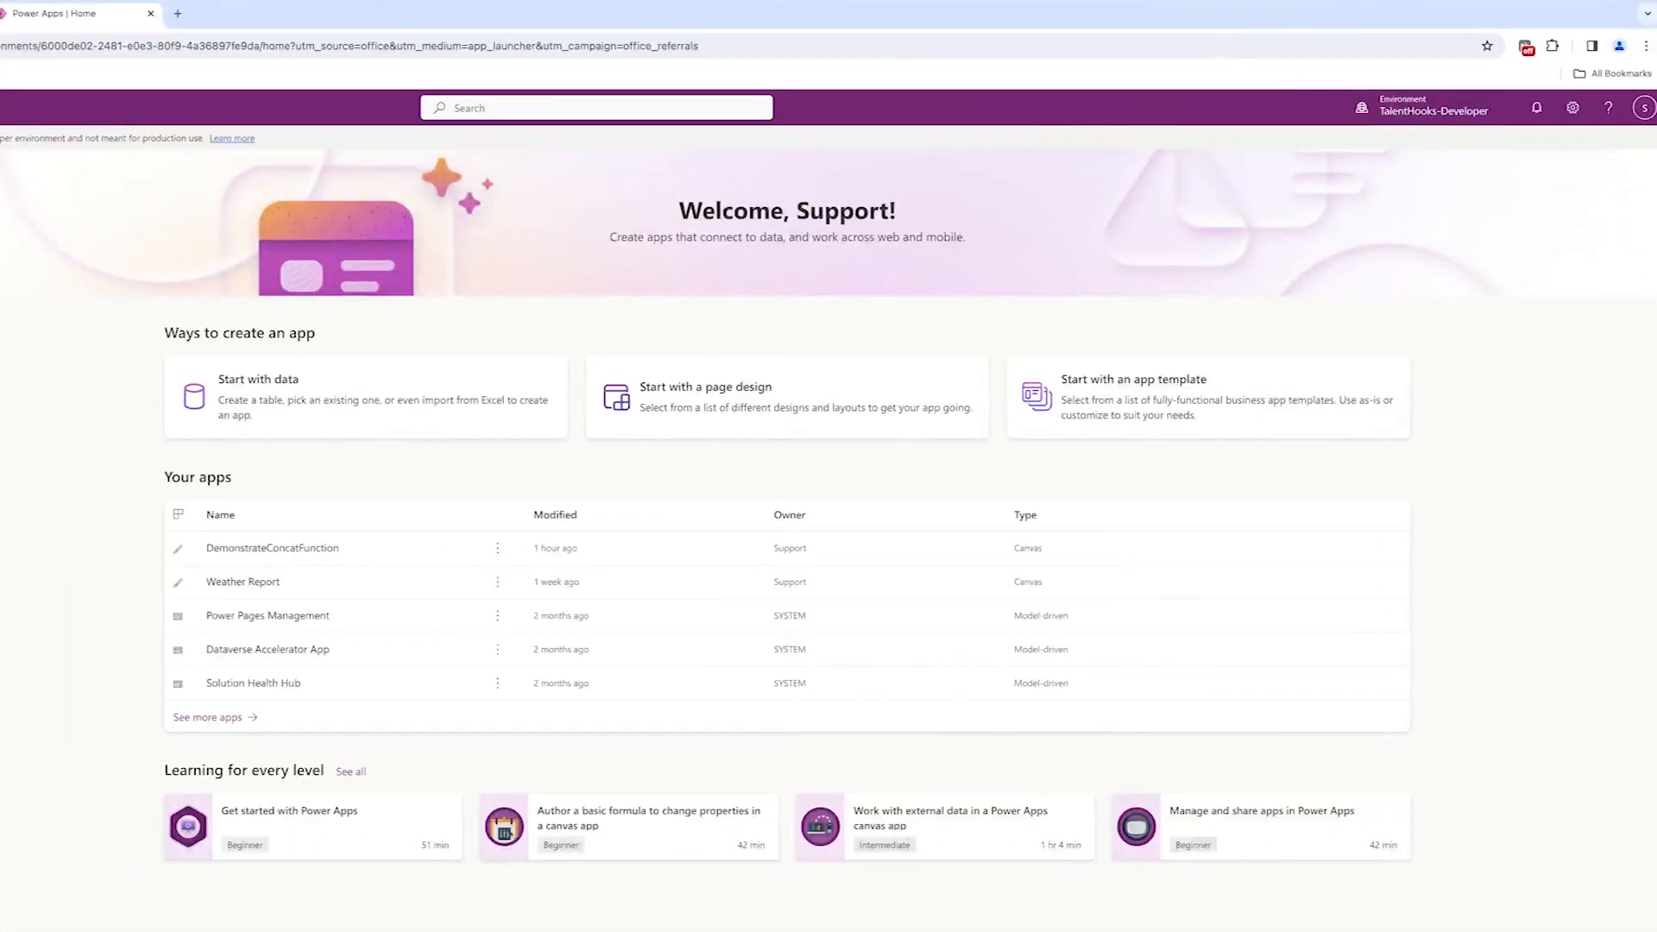
- In a new Incognito window, search office365 and open the Microsoft 365 login's Sign in
left_click(1648, 50)
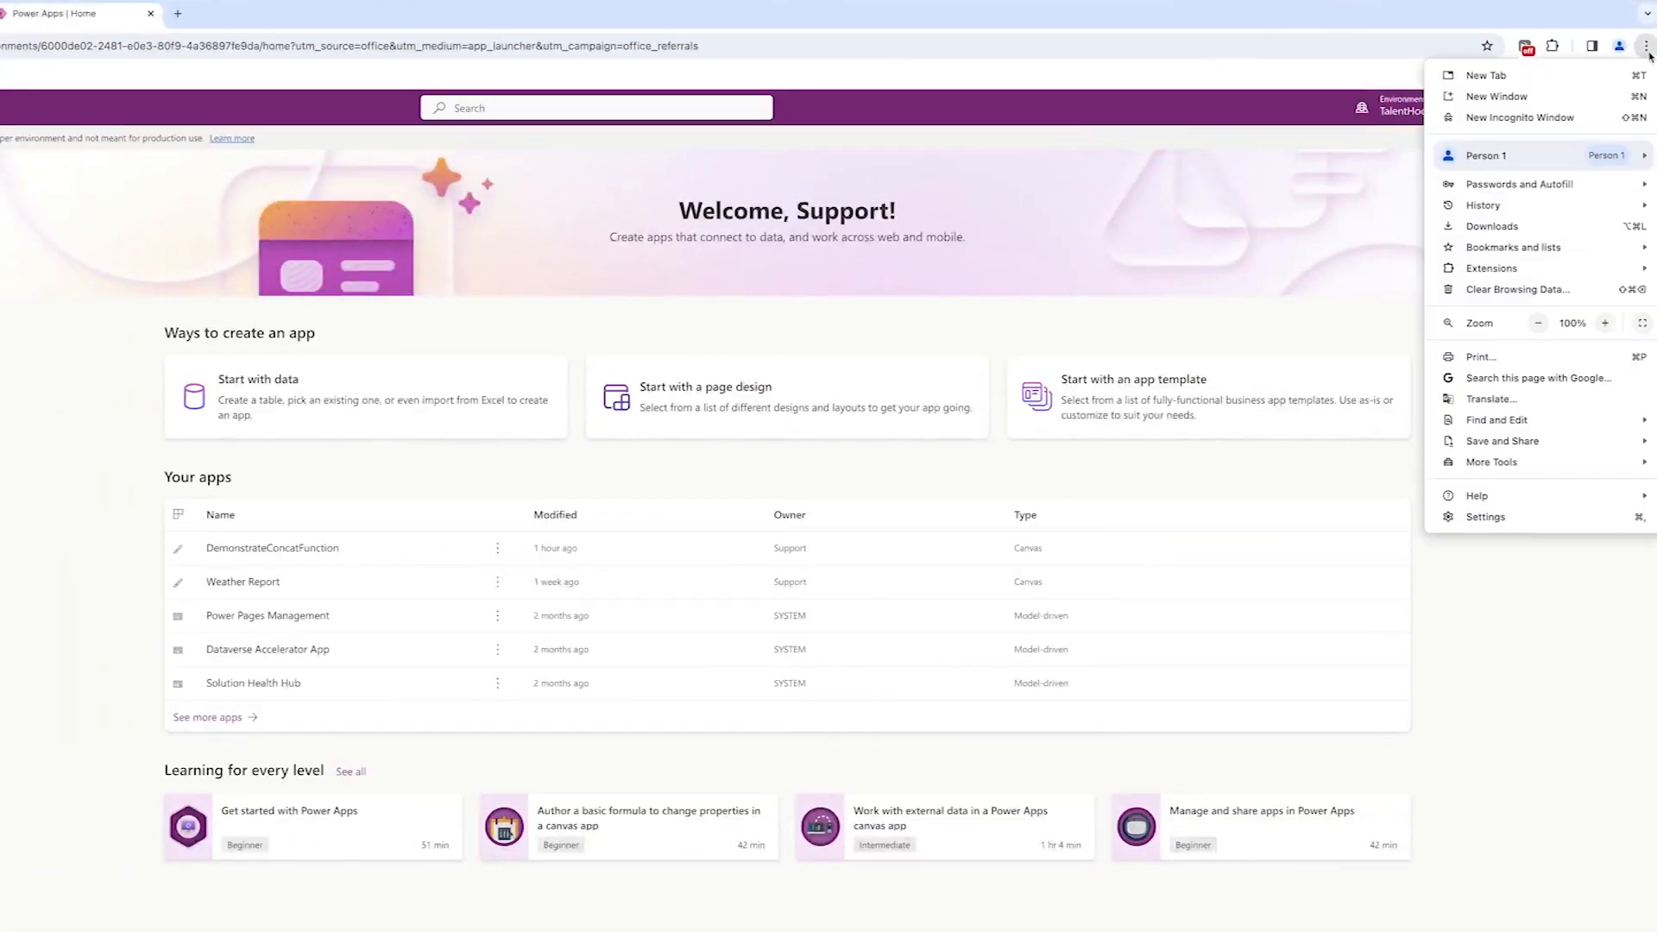
left_click(1536, 118)
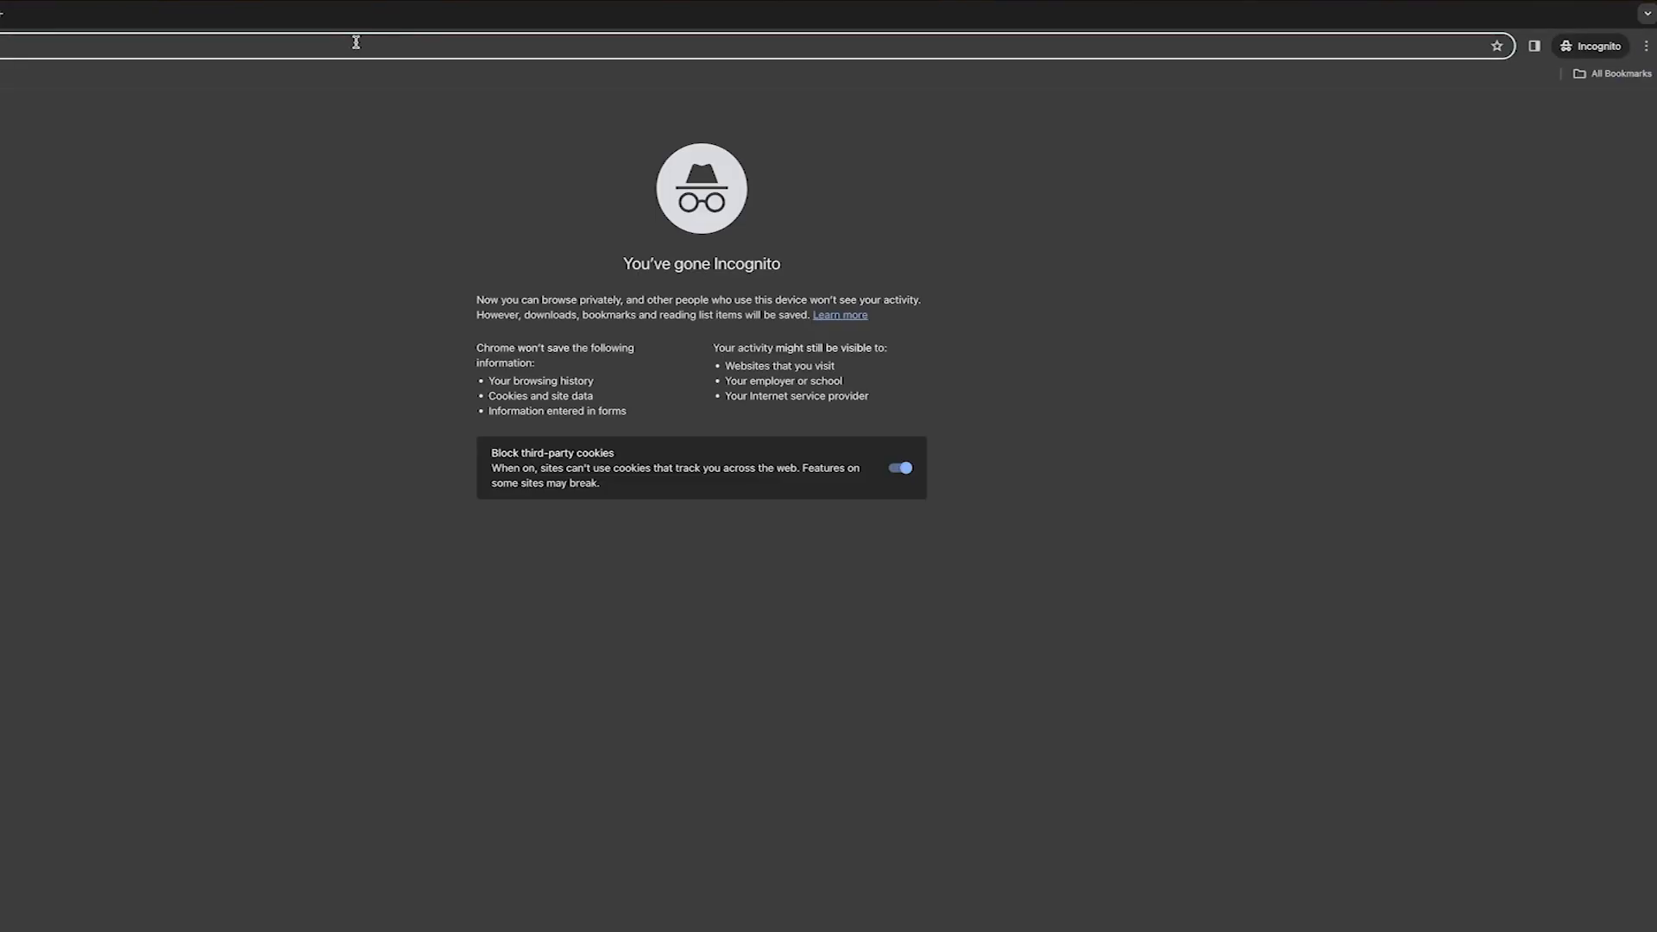
type("office365")
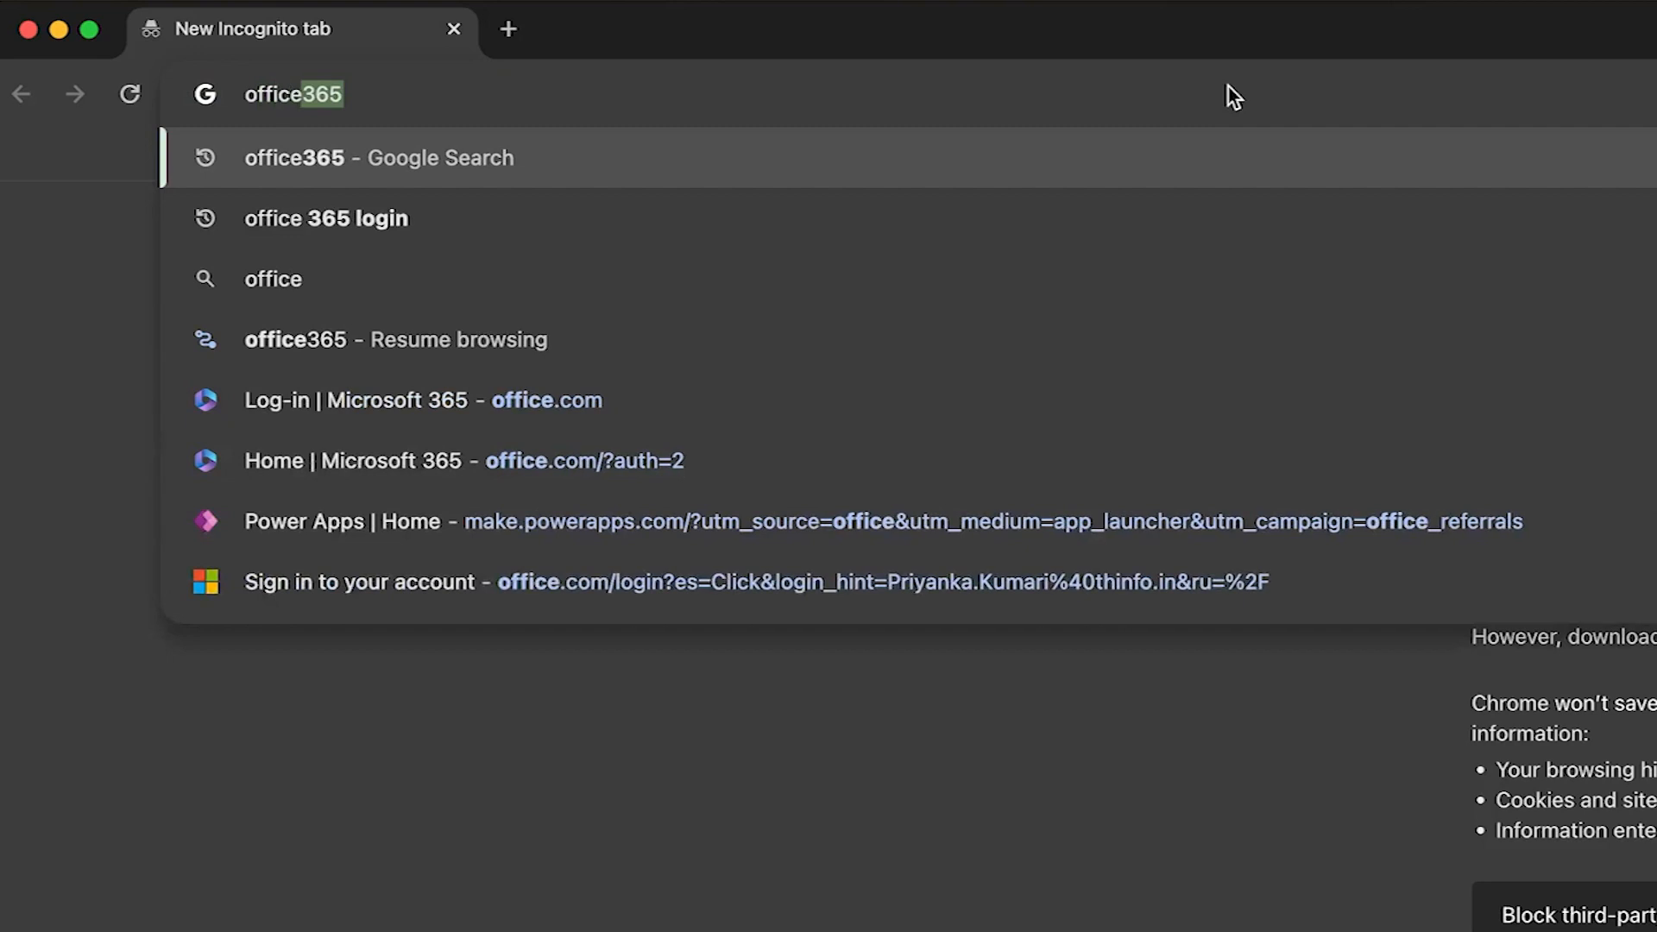
key("Return")
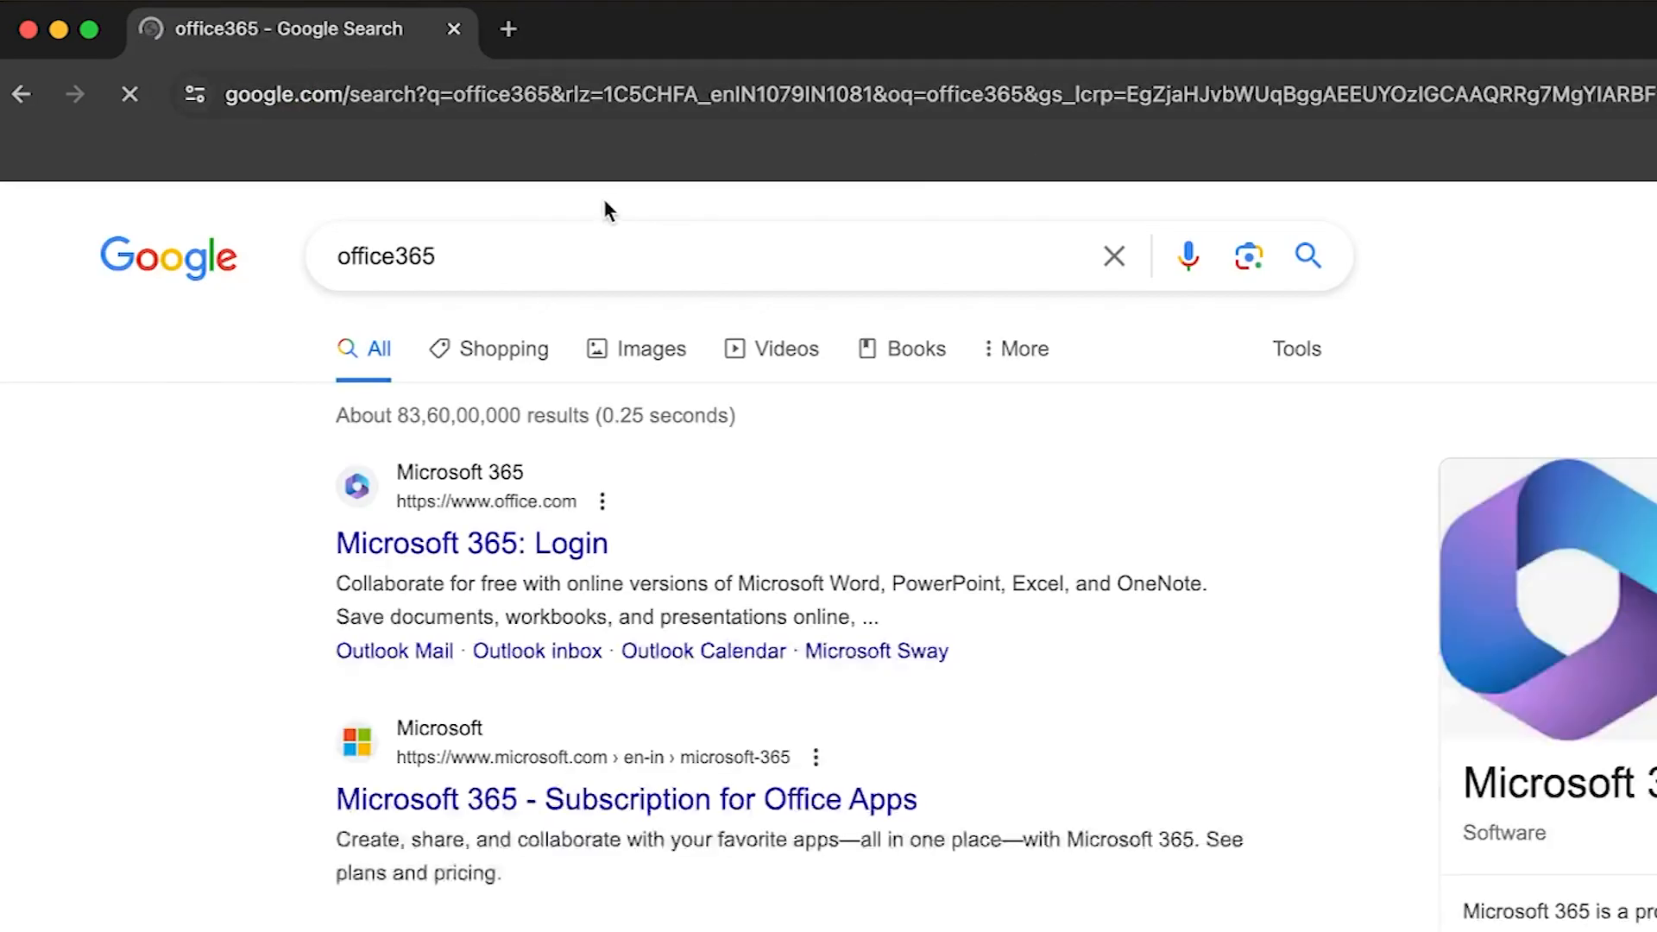
left_click(532, 552)
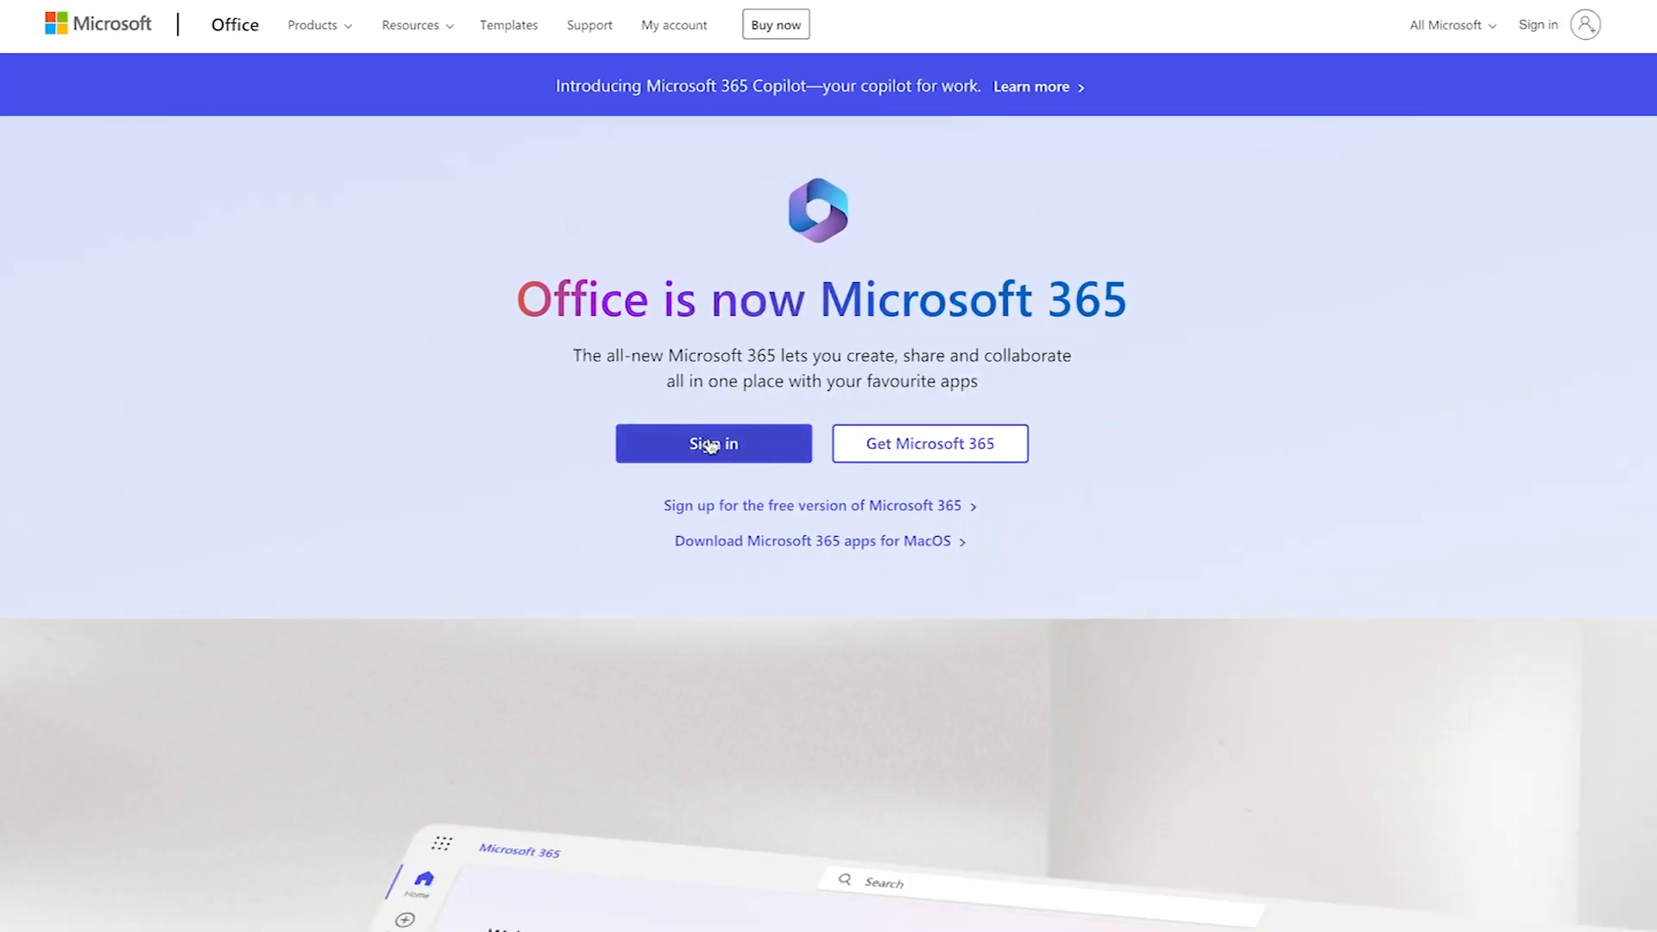
left_click(710, 445)
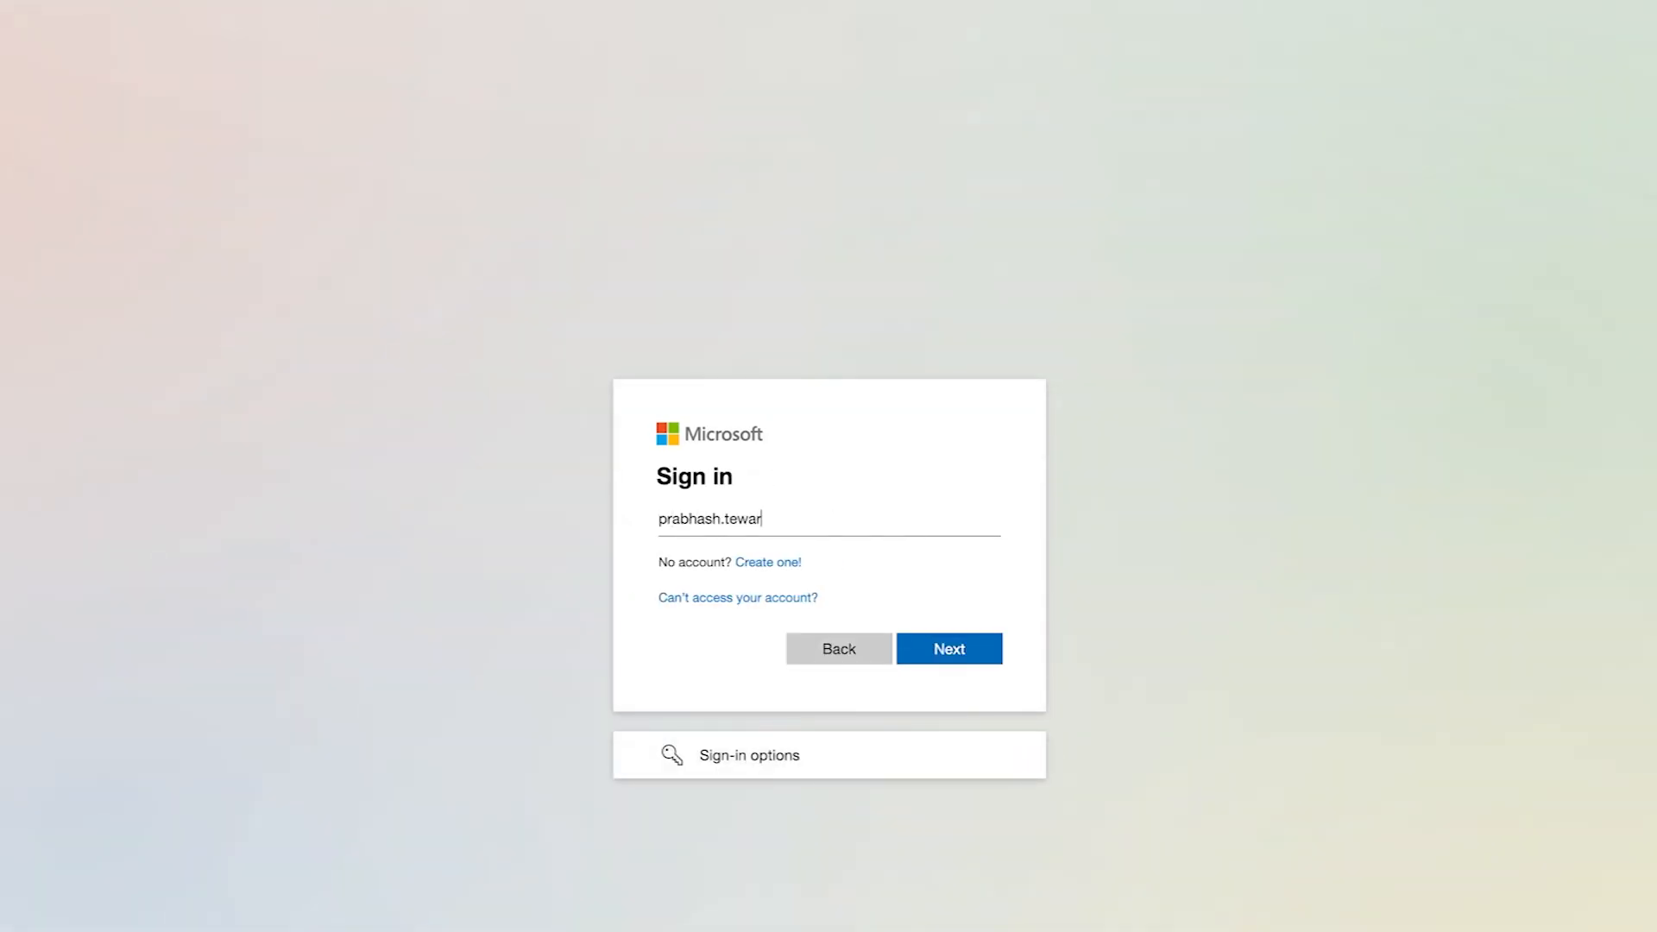
- Sign in with the colleague's email and password, choosing No to stay signed in
type("nfo.i")
key("Return")
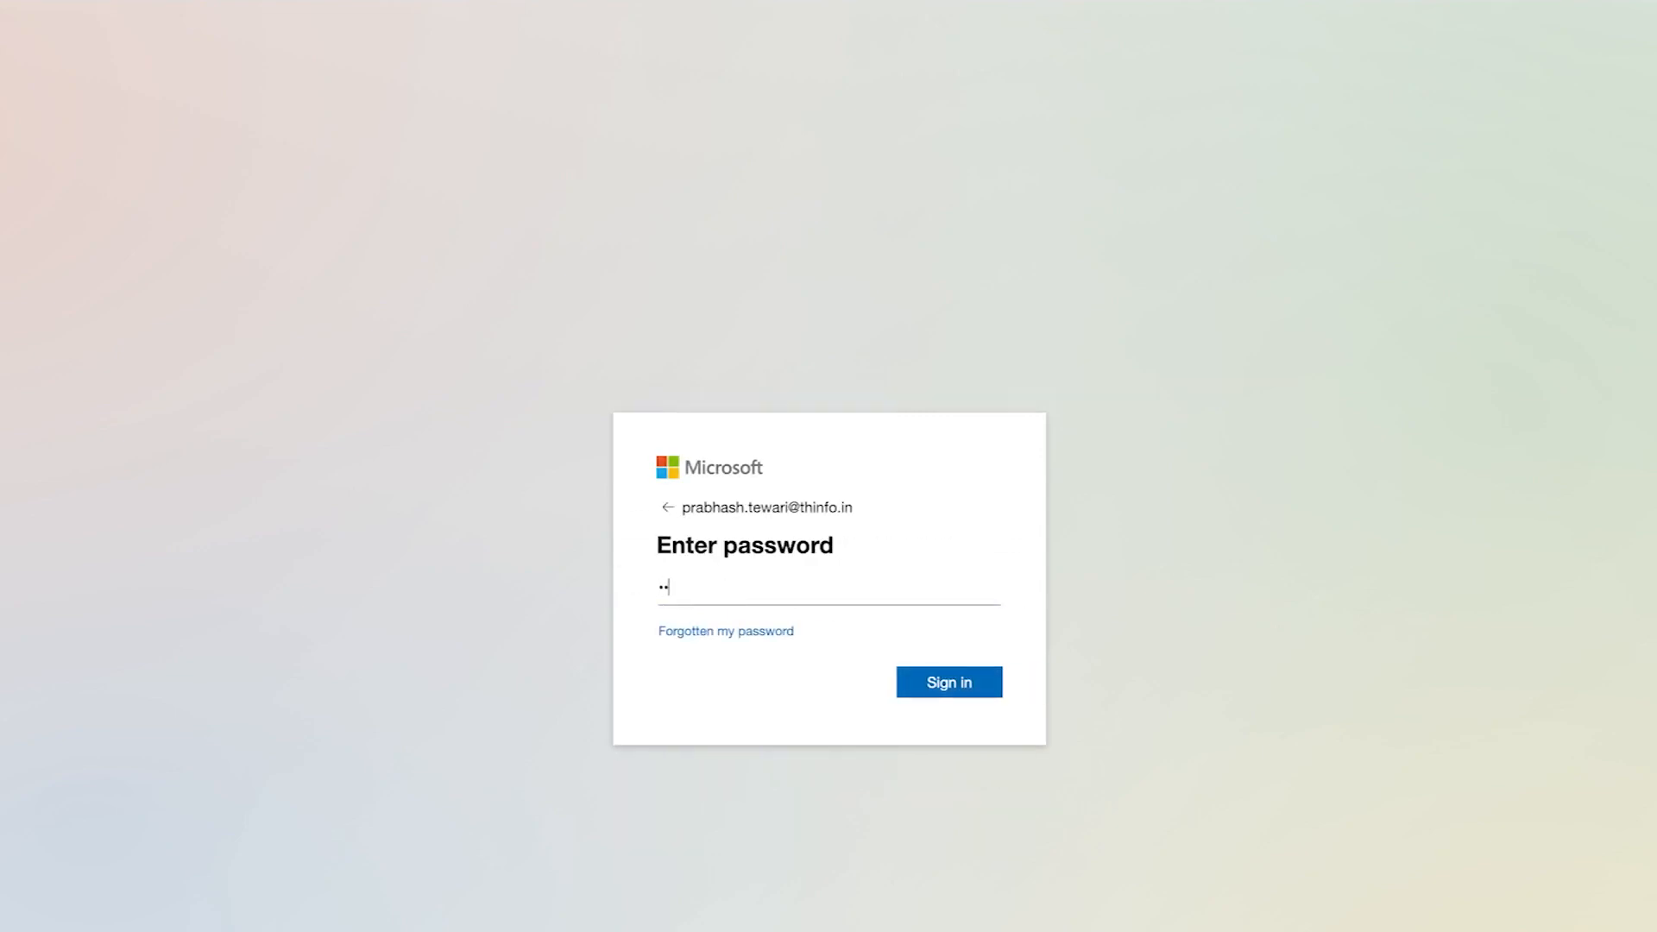
key("Return")
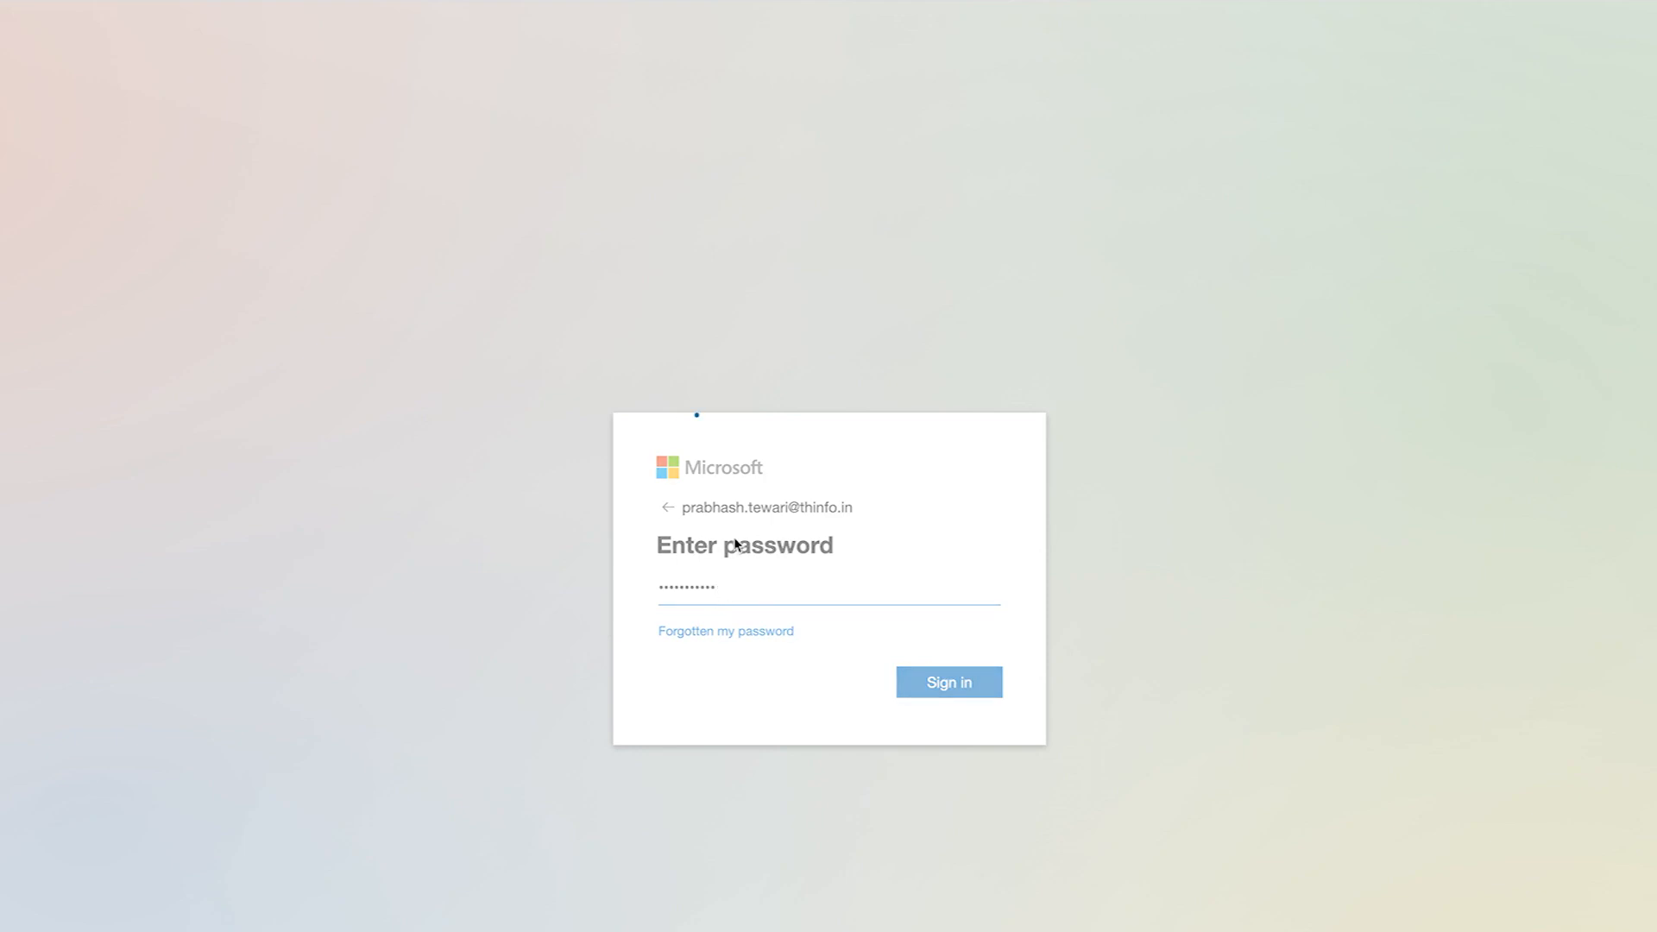
left_click(827, 690)
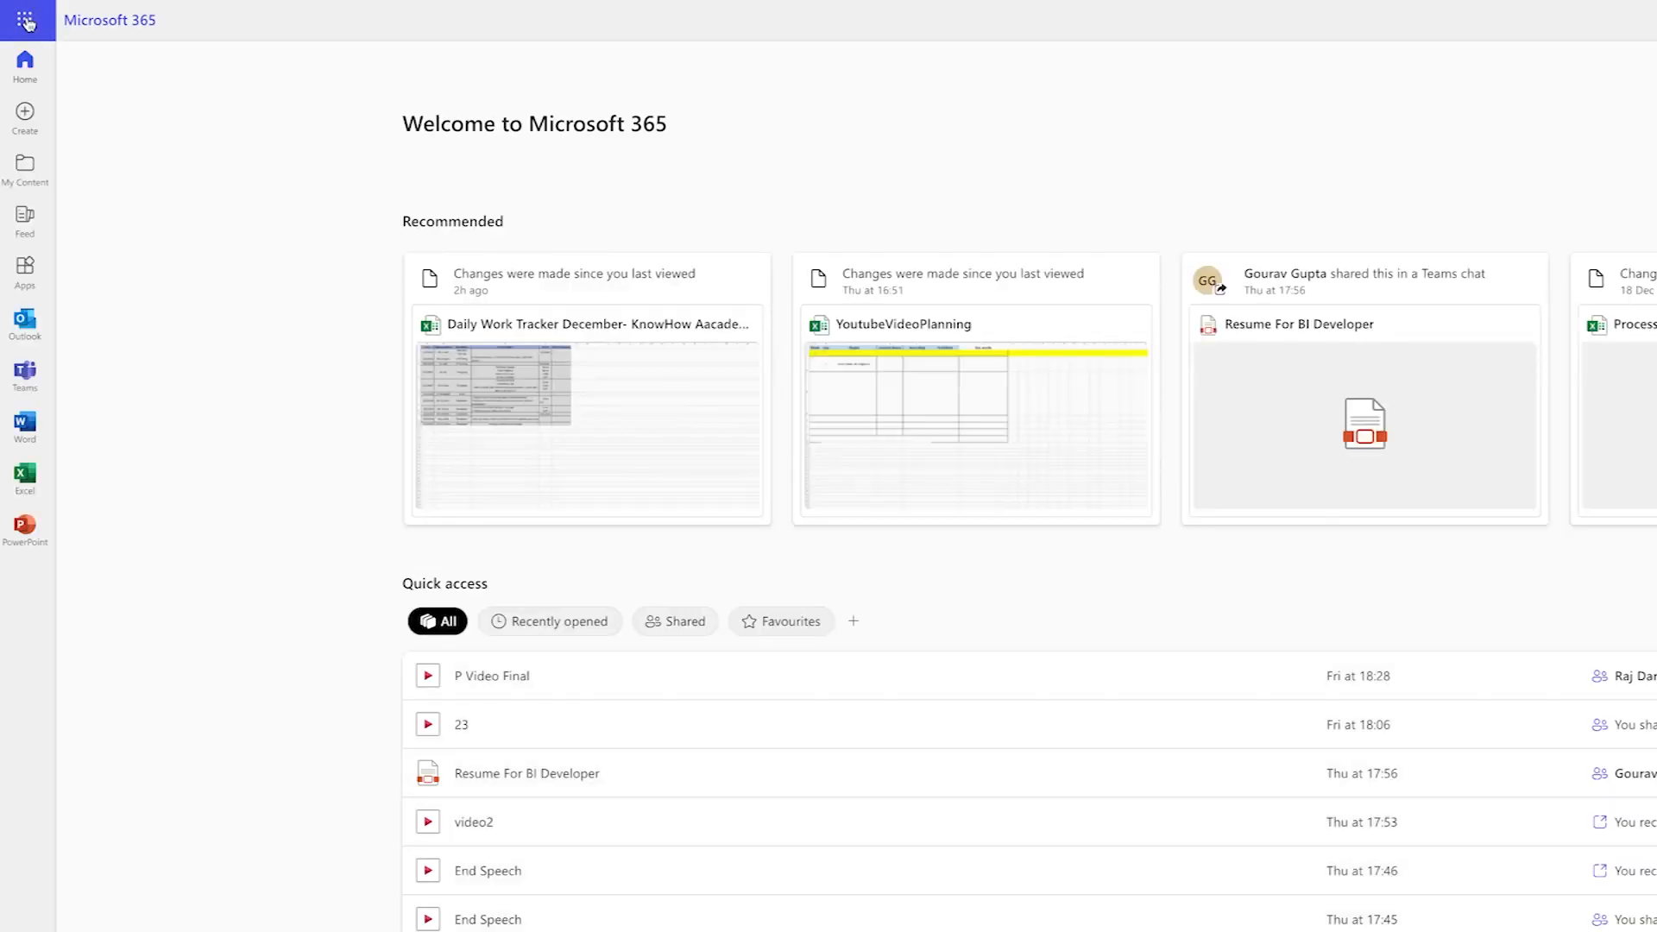
- As the colleague, switch to TalentHooks-Developer and open DemonstrateConcatFunction in the editor
left_click(19, 25)
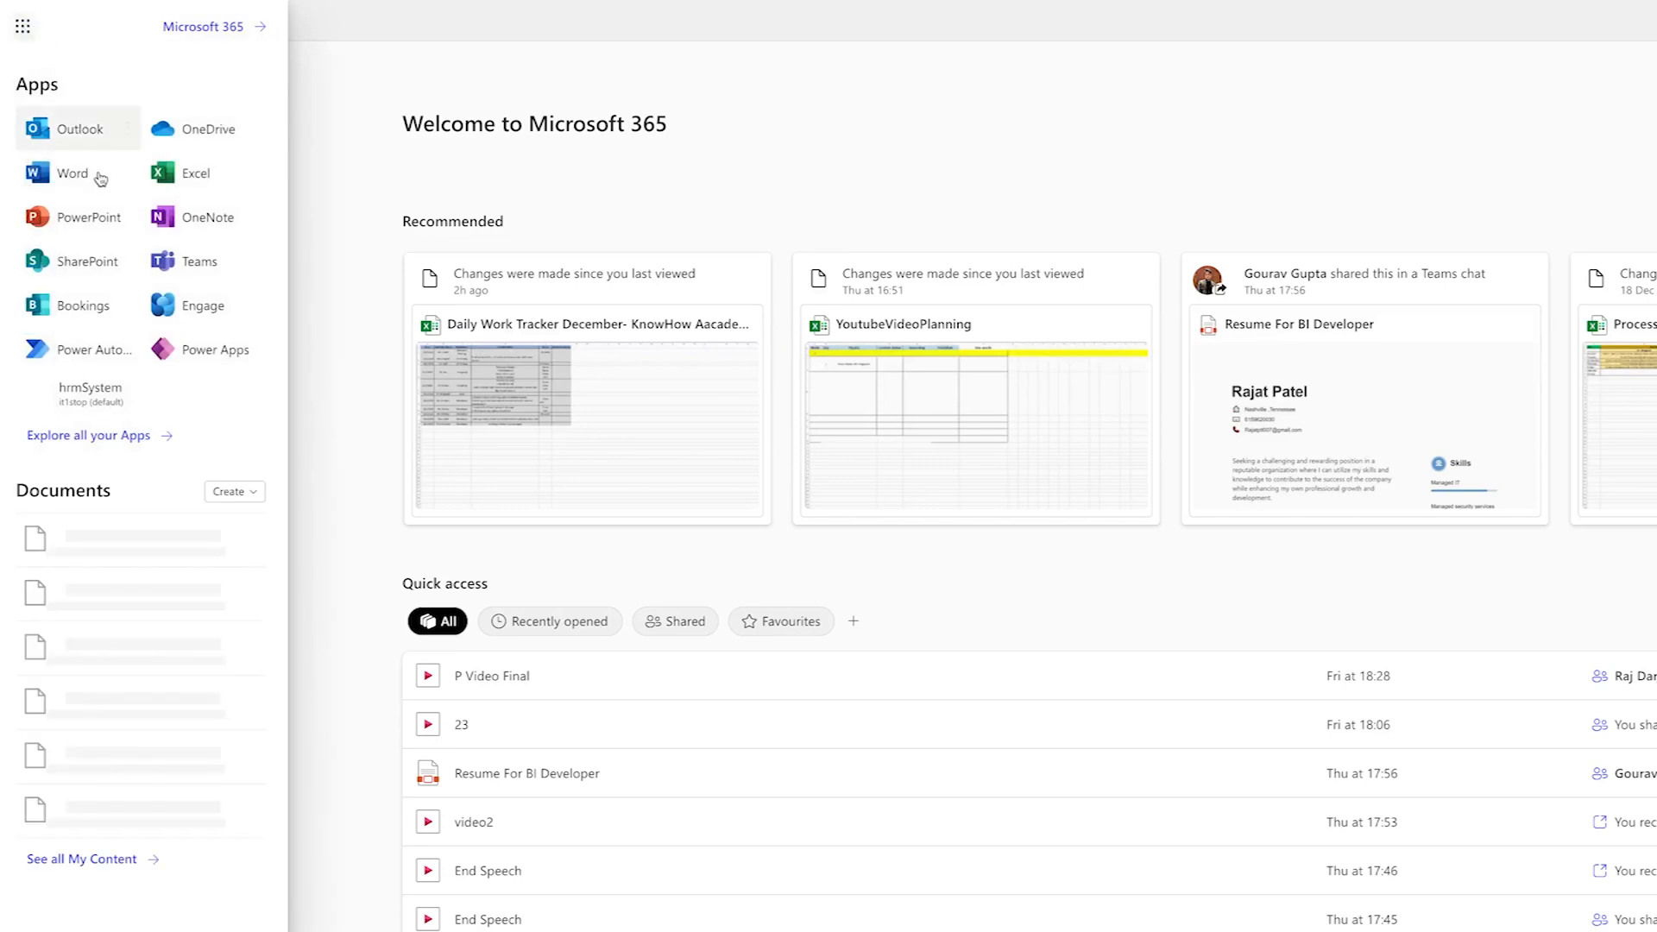
left_click(215, 372)
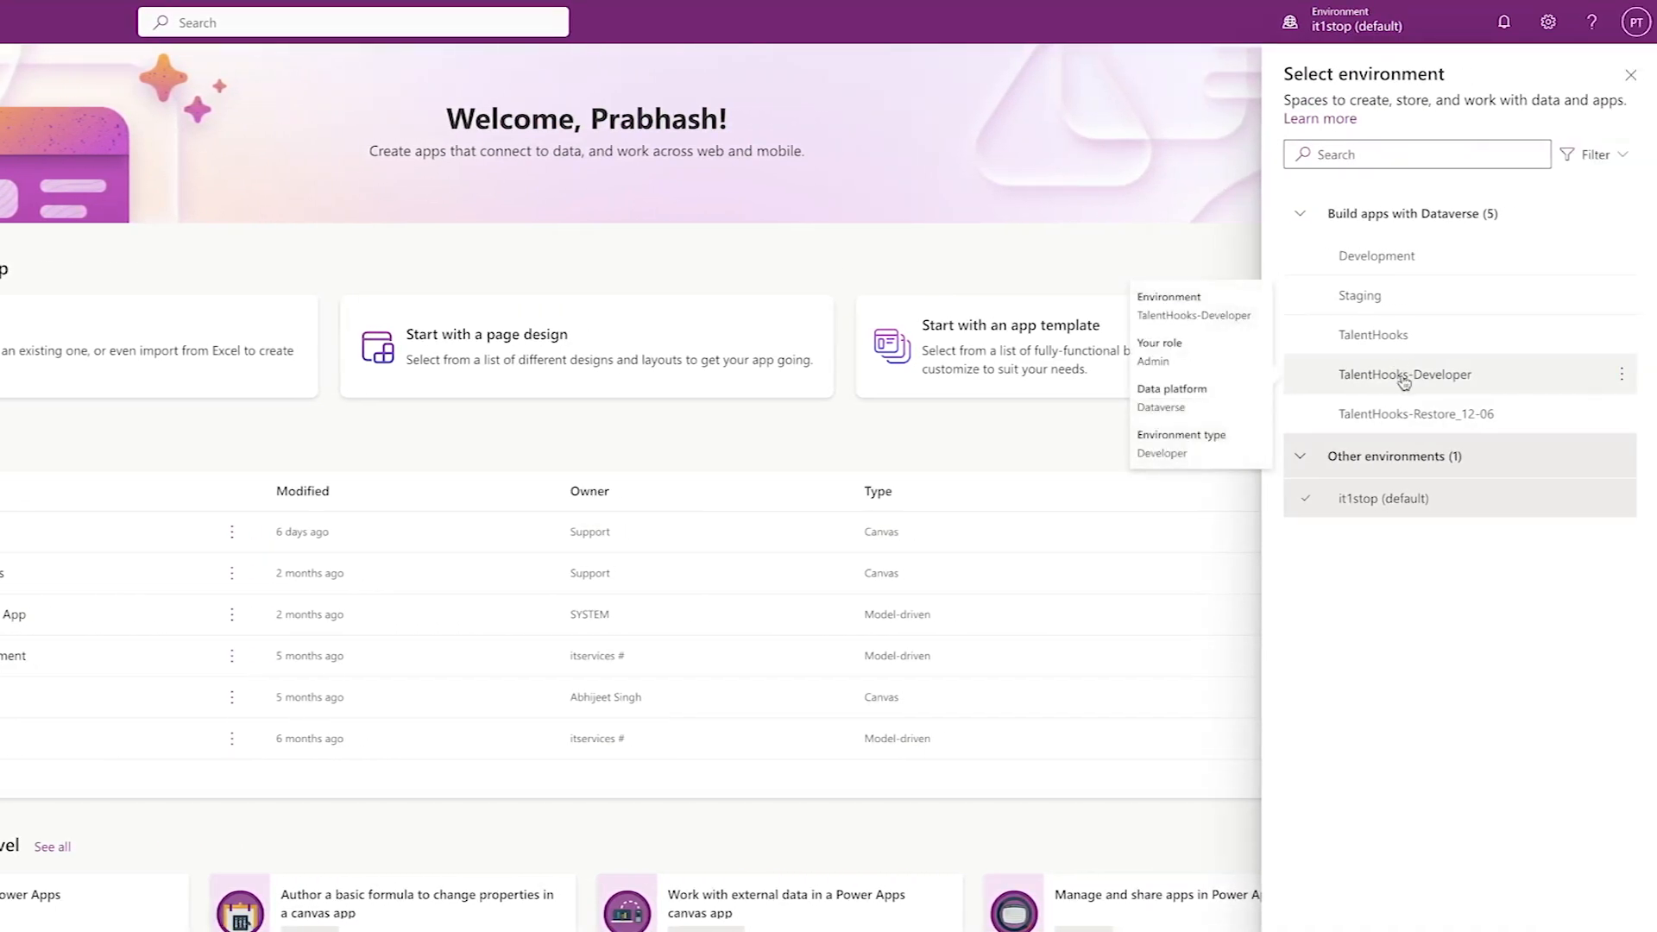
left_click(1403, 377)
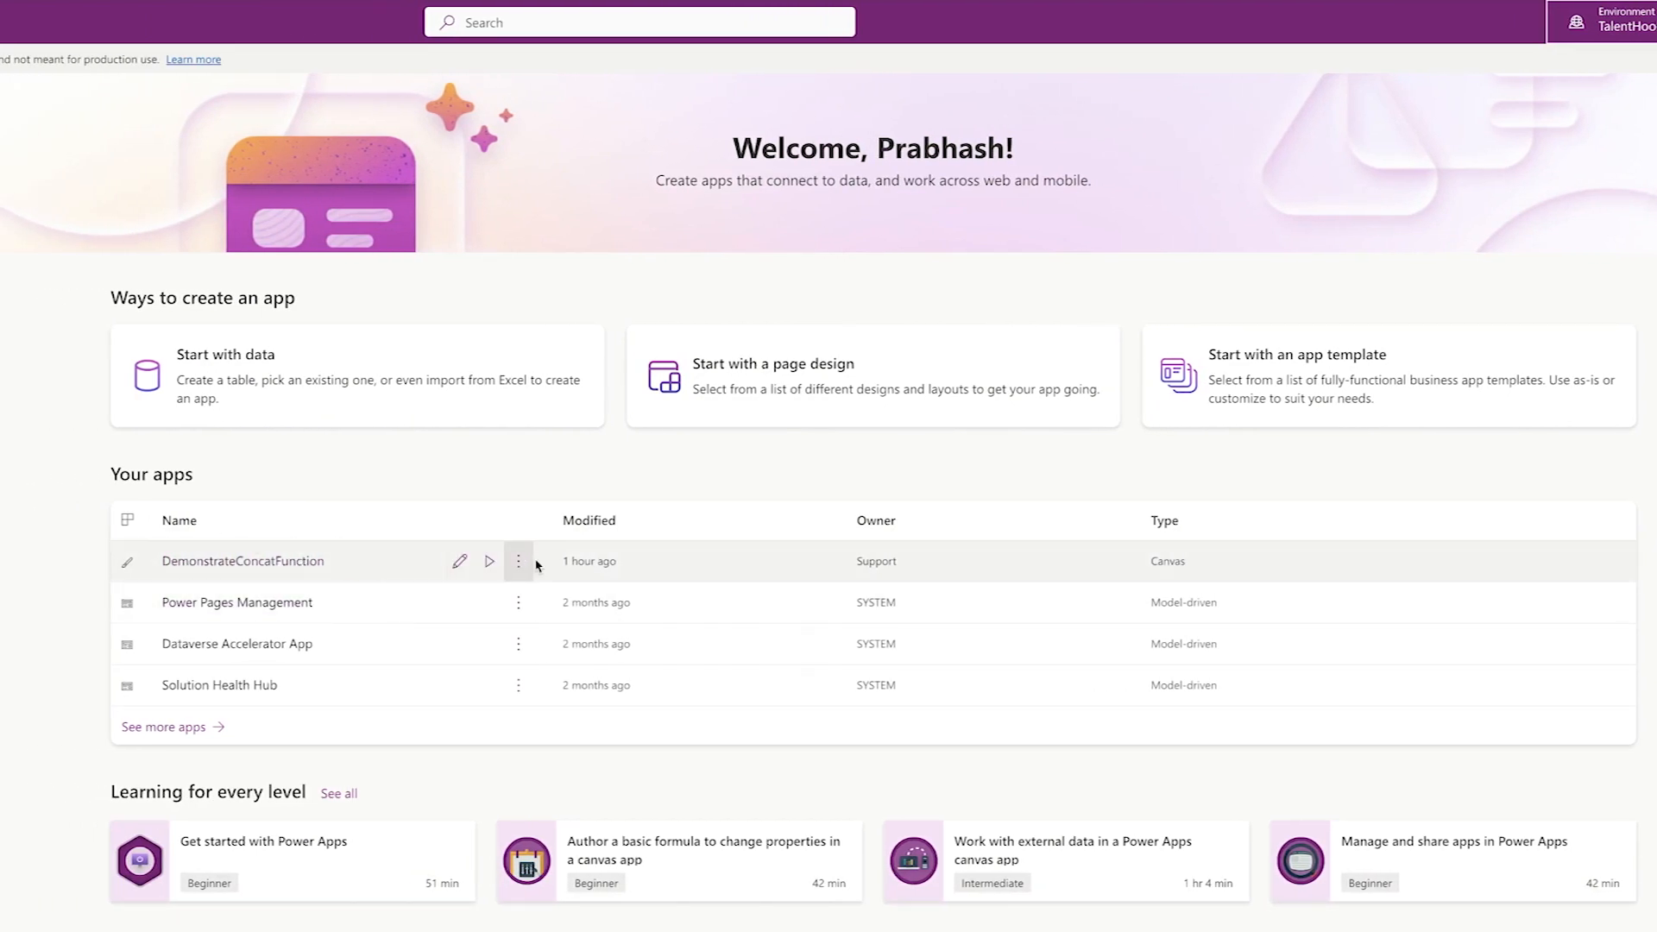
left_click(517, 562)
left_click(546, 602)
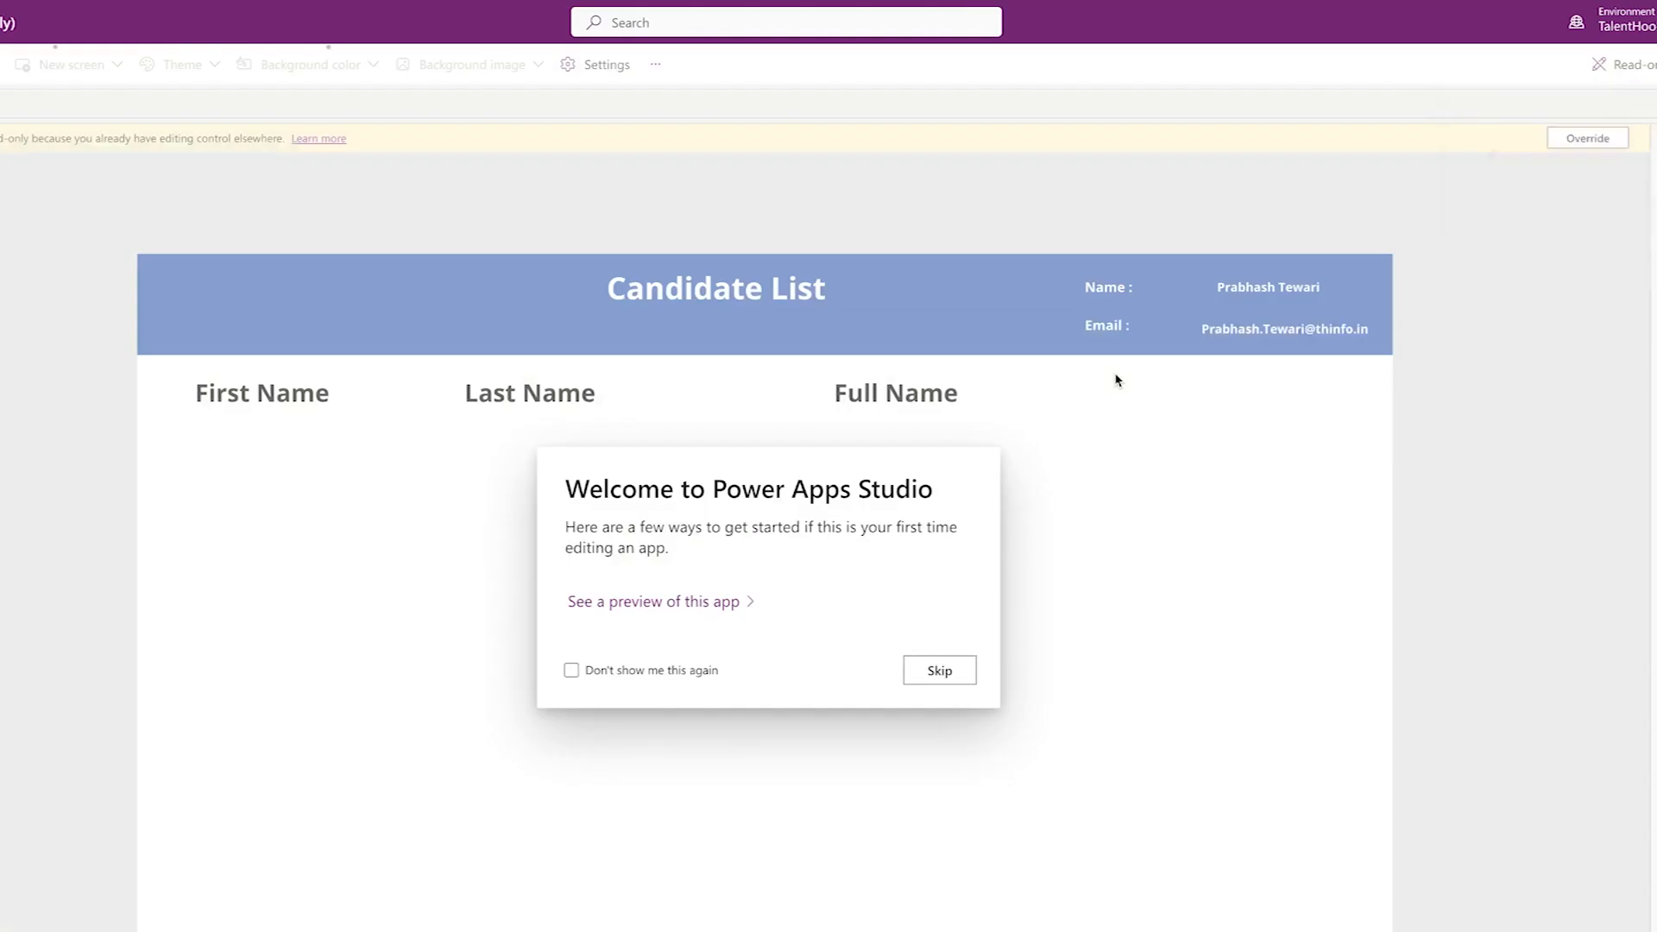
- Skip the Power Apps Studio welcome prompt to reveal the colleague's name and email in the header
left_click(938, 671)
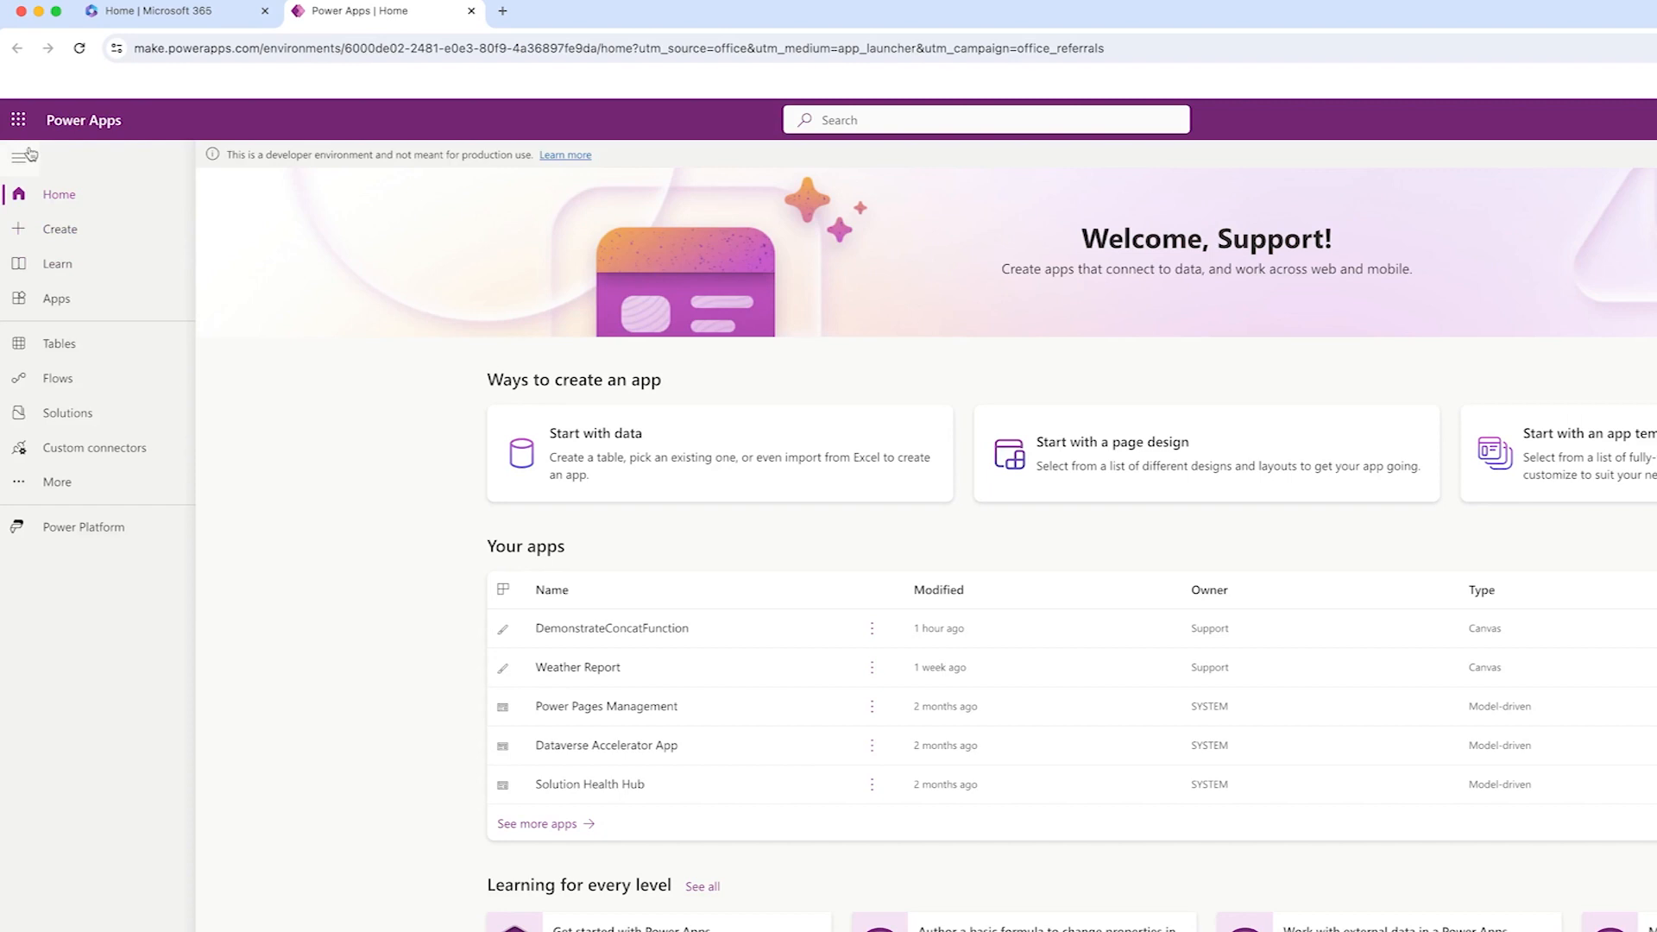
- Launch Power Apps in a new tab and open DemonstrateConcatFunction for editing
left_click(17, 120)
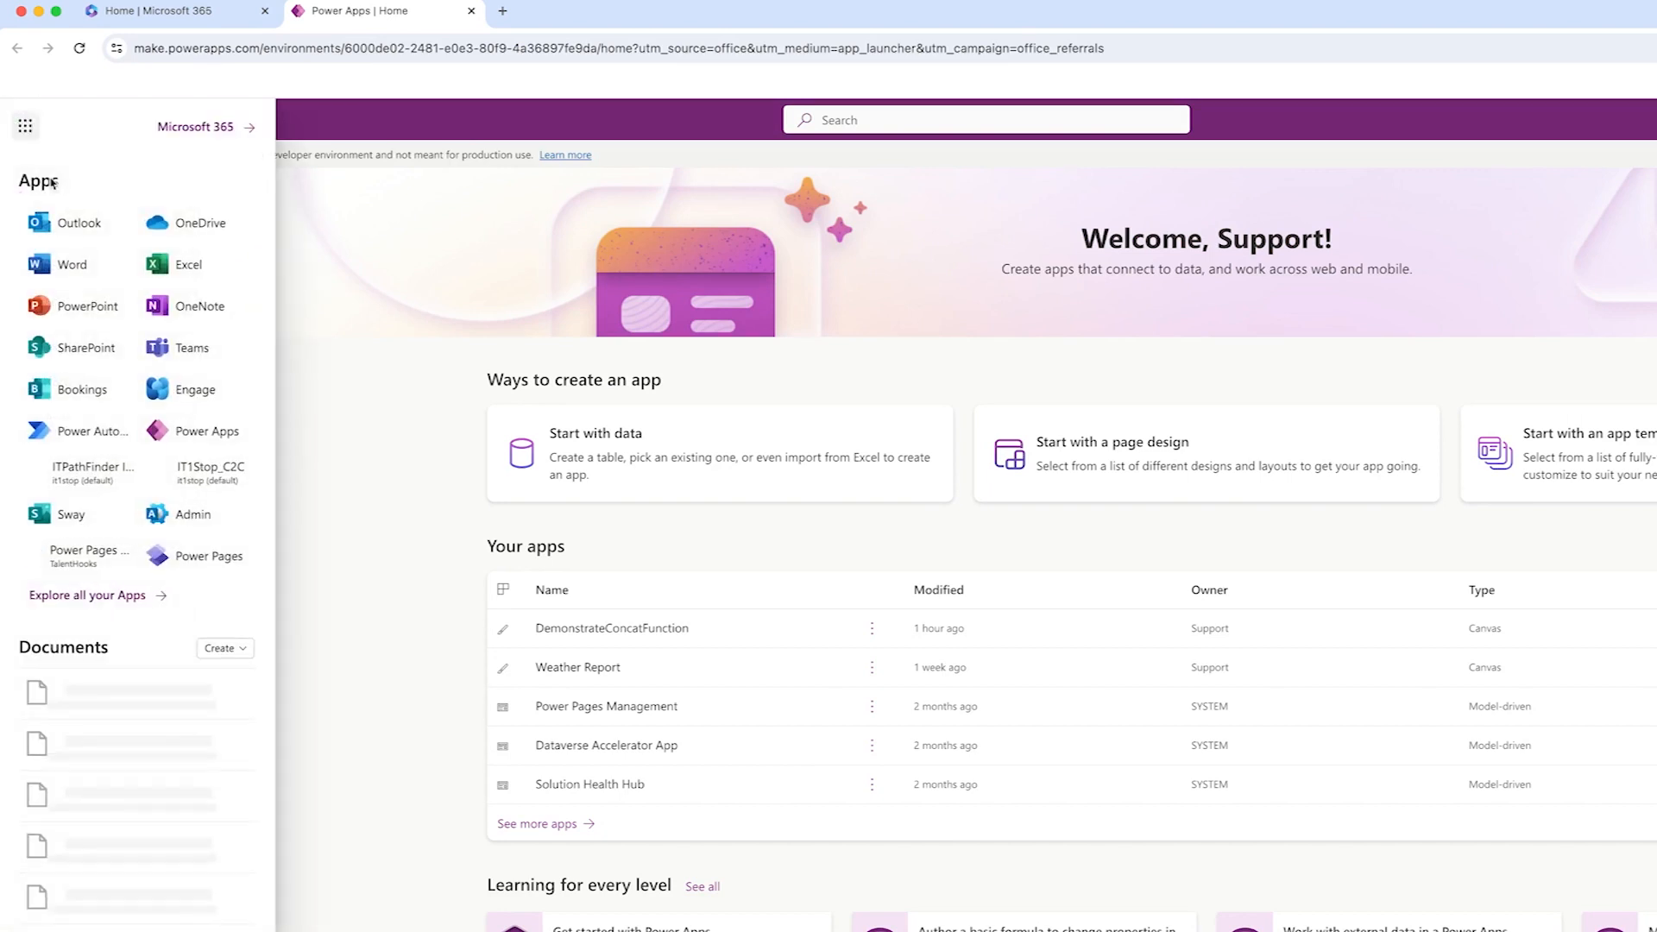
left_click(215, 432)
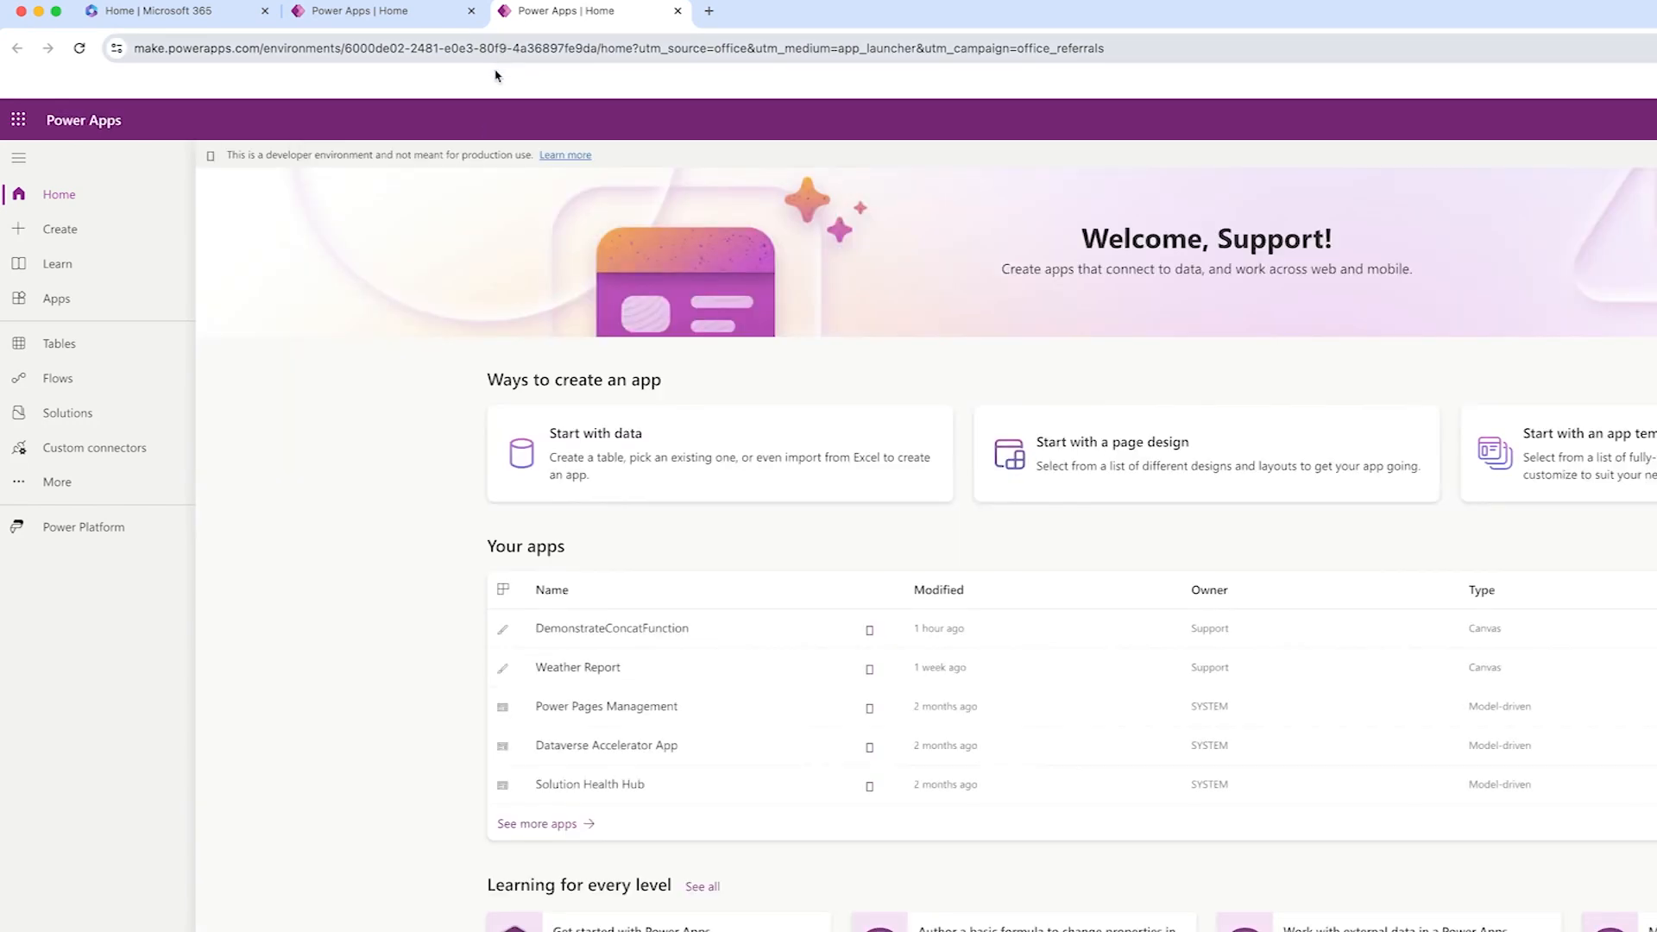
left_click(873, 630)
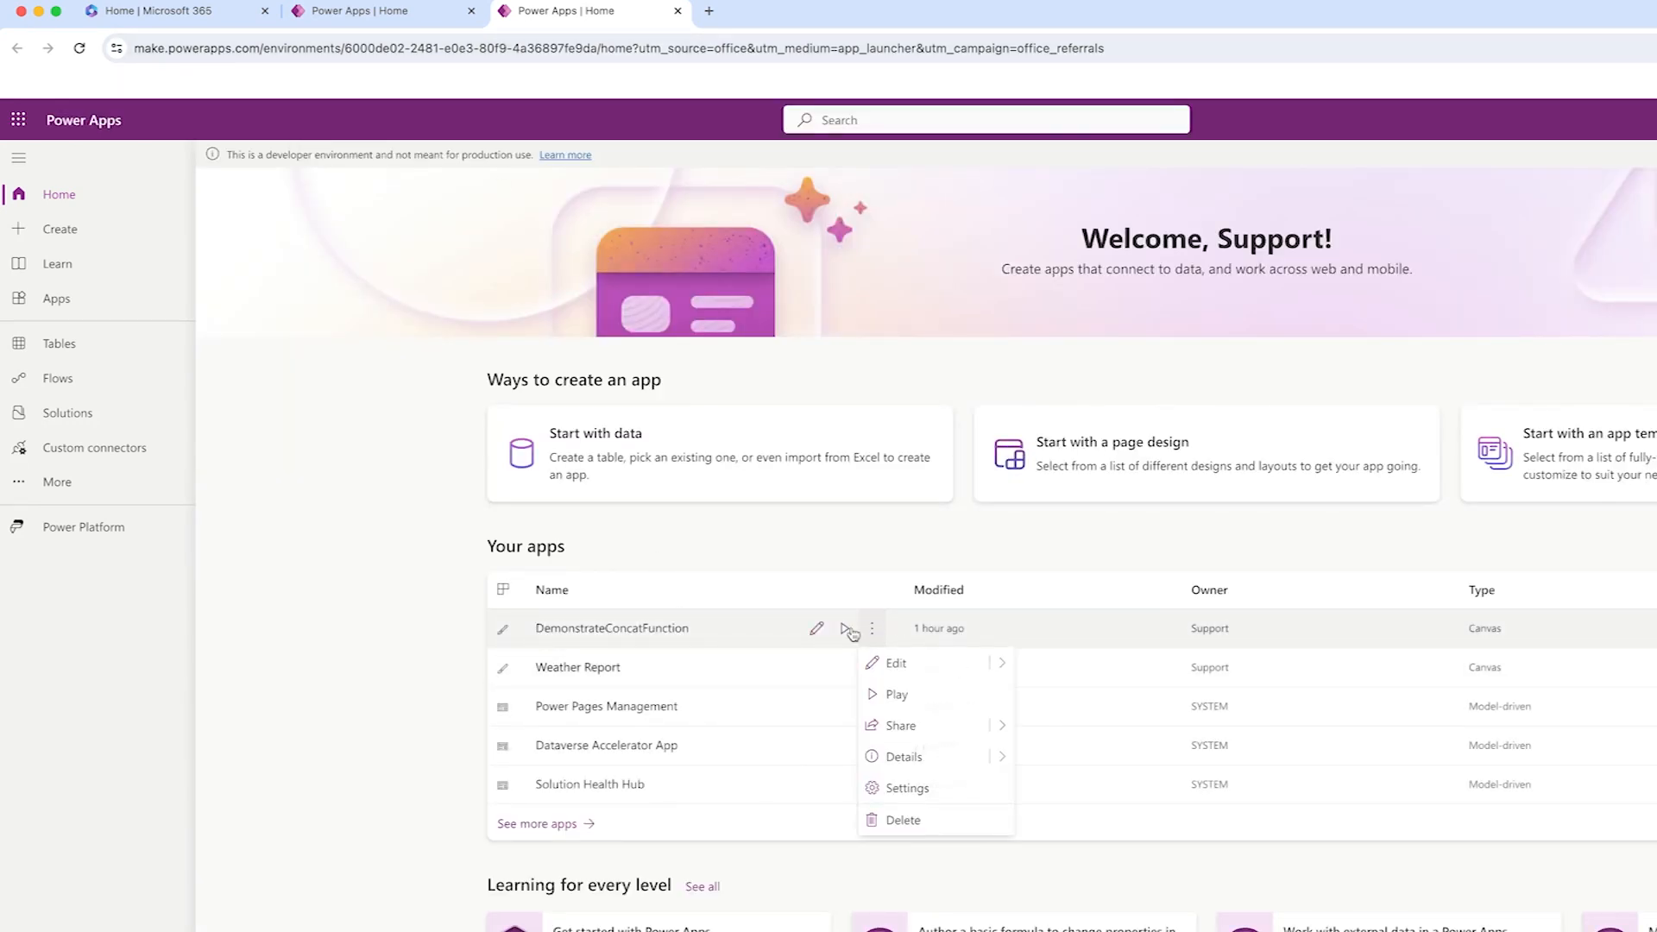
left_click(918, 672)
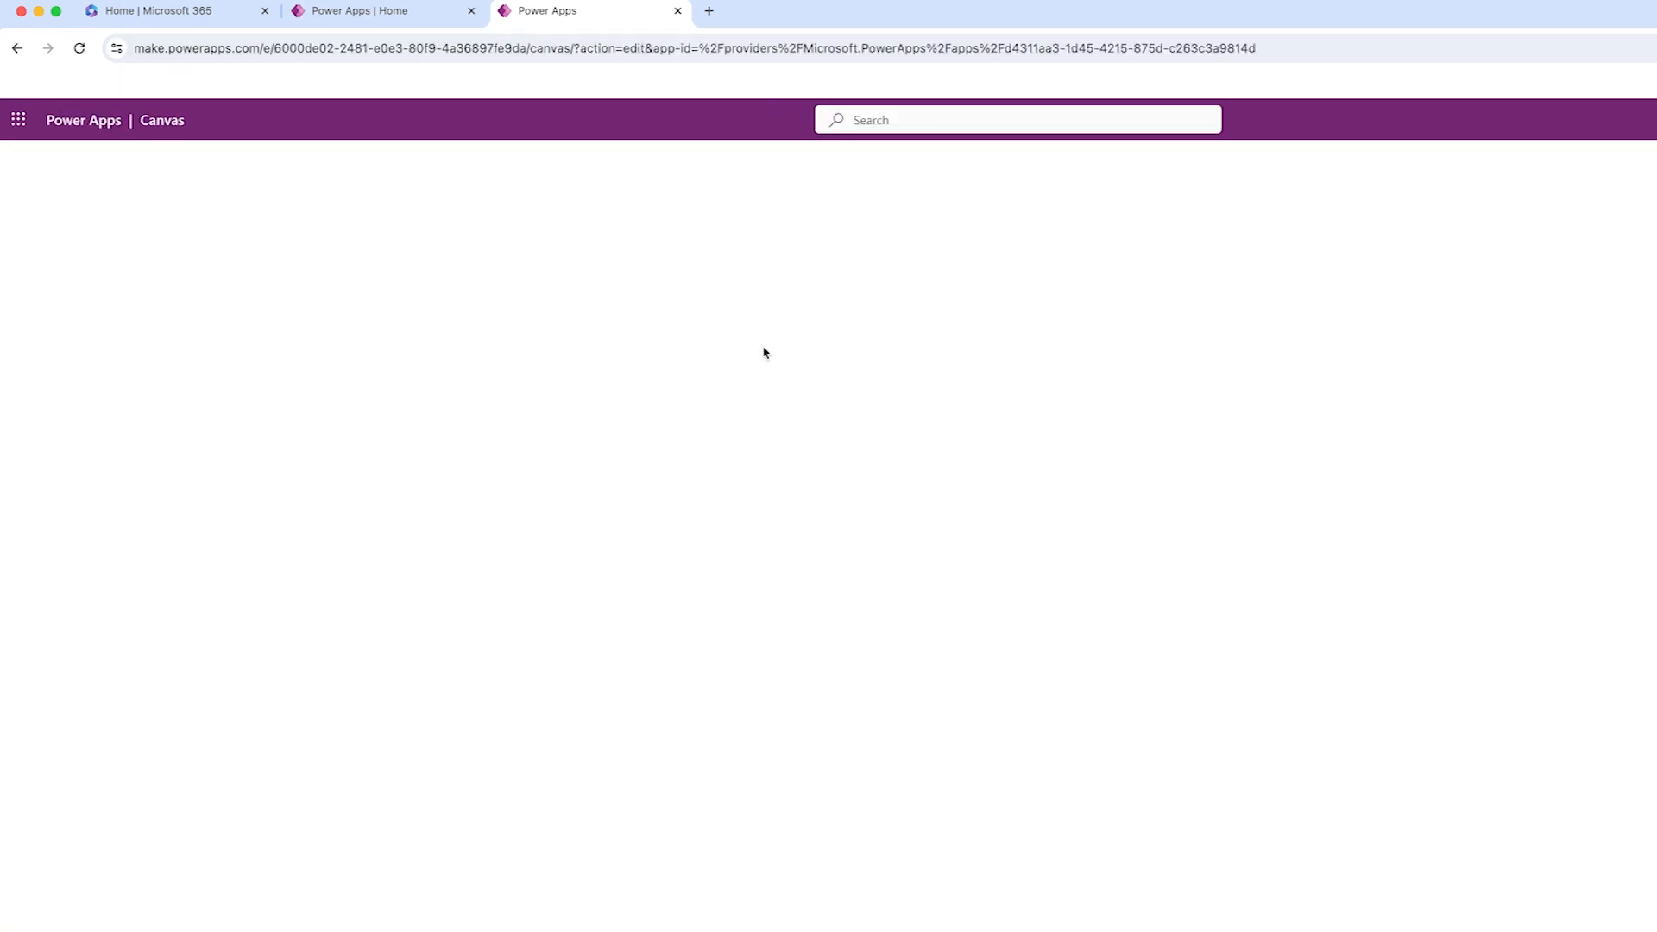